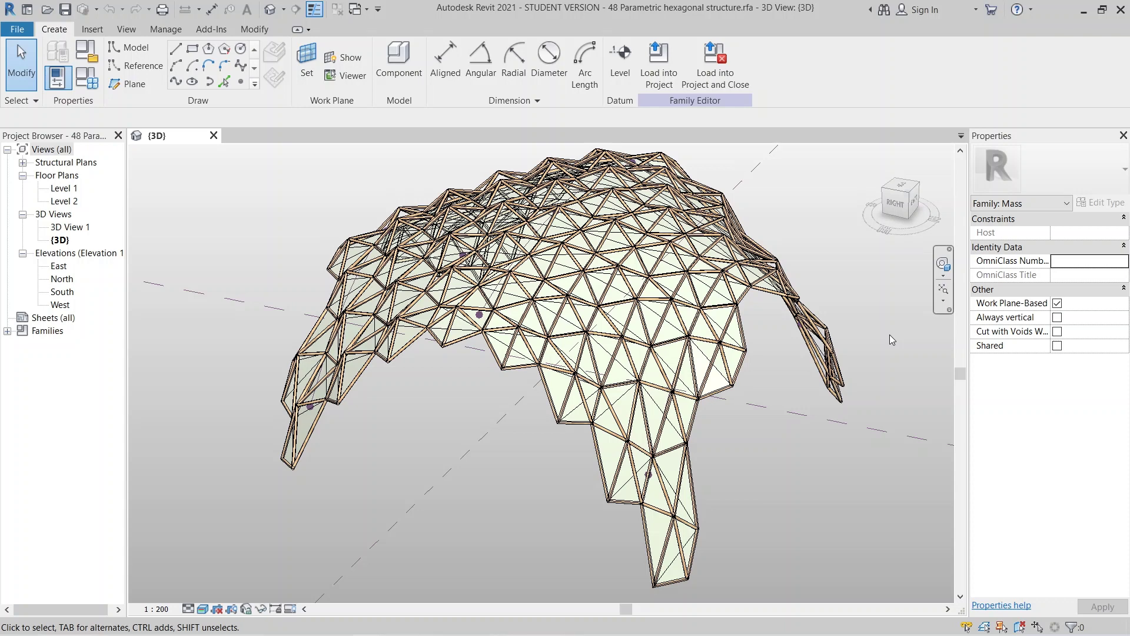
Back out of a new project, then create a family from the English pattern-based template.
{"action": "scroll", "coordinate": [795, 462], "scroll_direction": "down", "scroll_amount": 3}
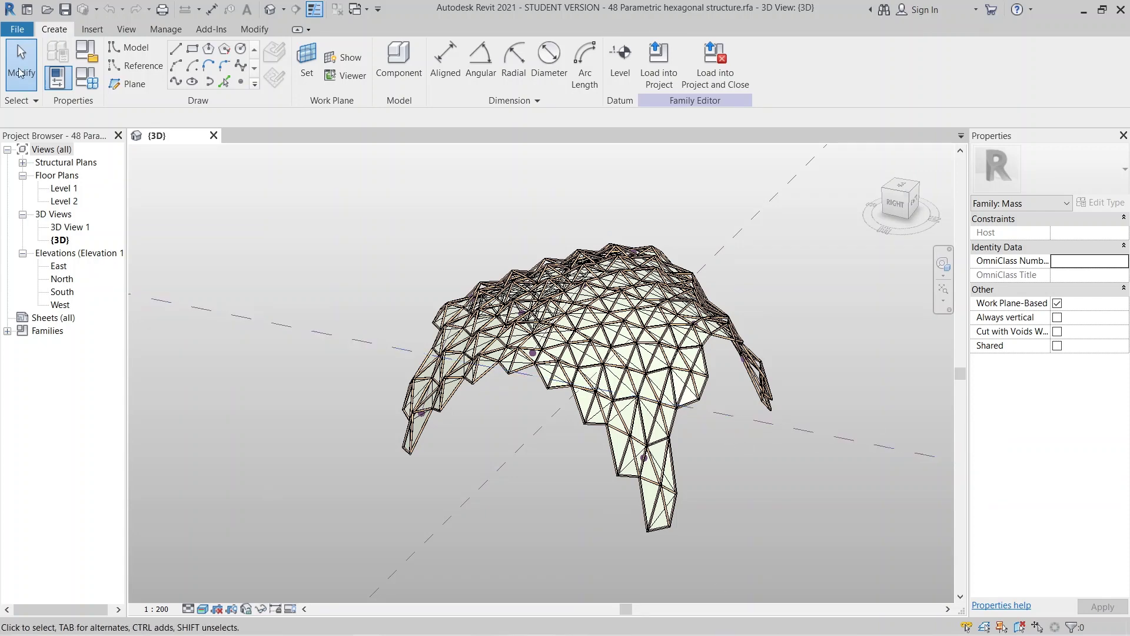
{"action": "left_click", "coordinate": [17, 29]}
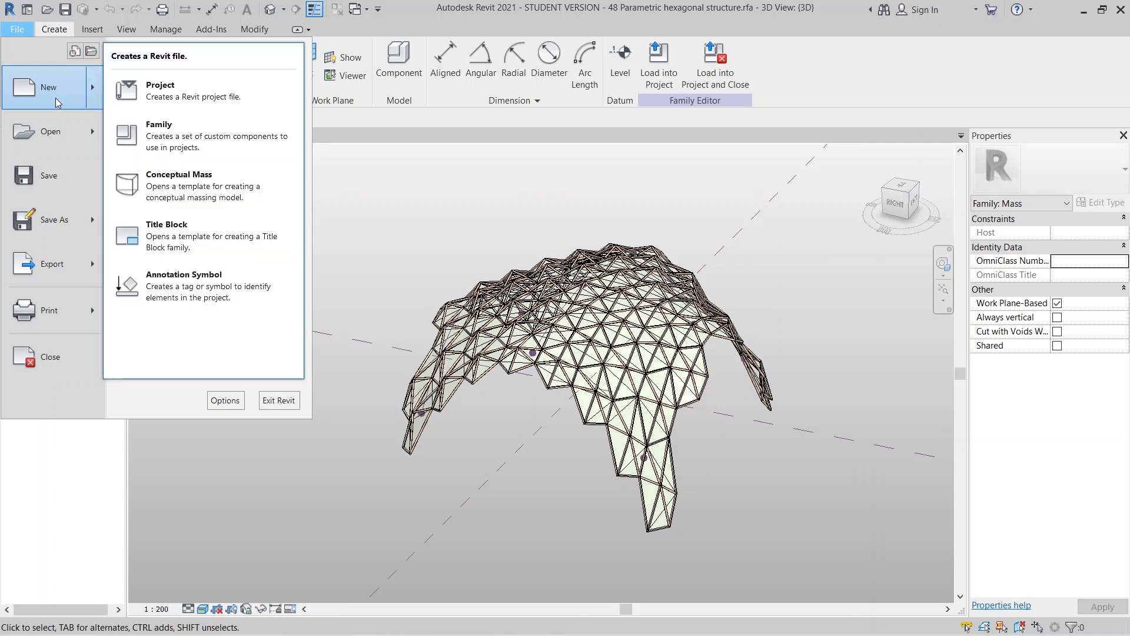
{"action": "left_click", "coordinate": [56, 98]}
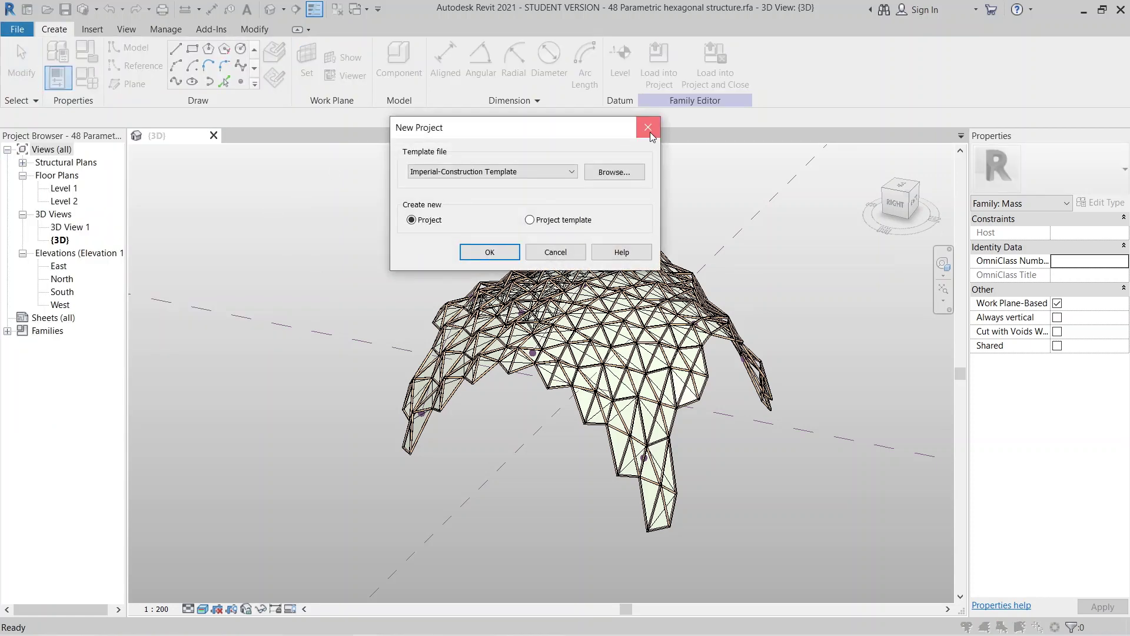
{"action": "left_click", "coordinate": [647, 122]}
{"action": "left_click", "coordinate": [17, 30]}
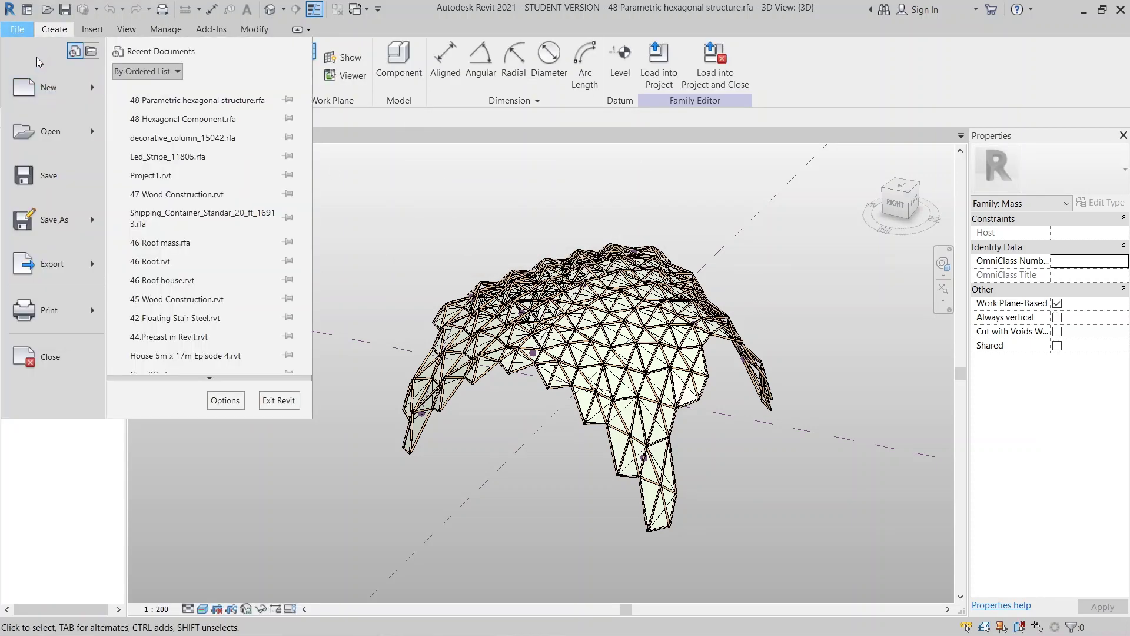
{"action": "mouse_move", "coordinate": [46, 88]}
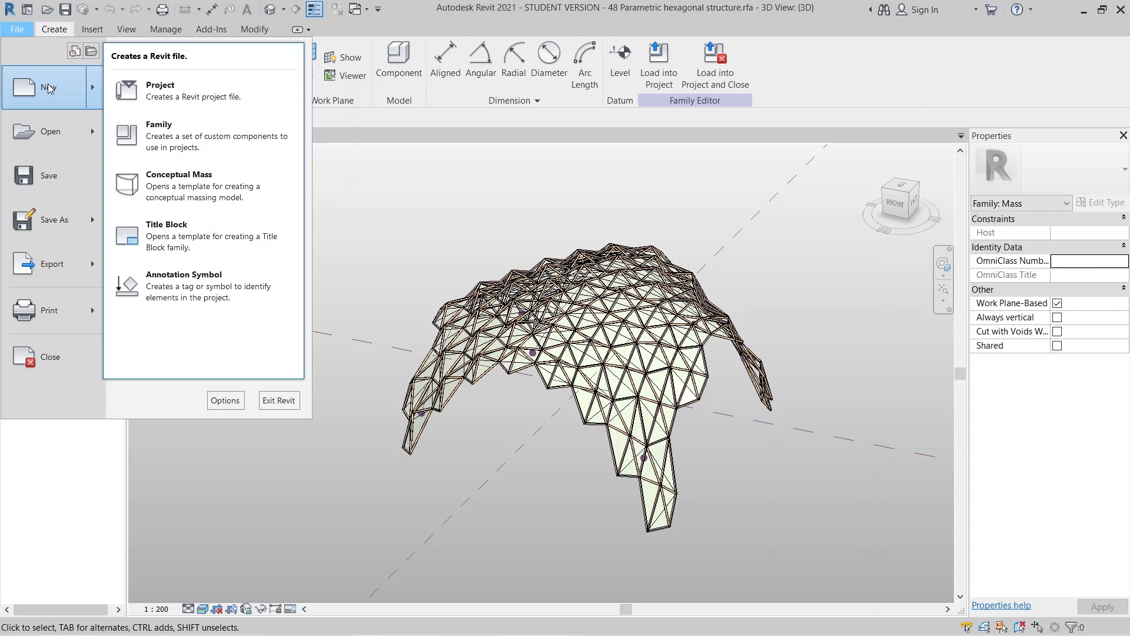
{"action": "left_click", "coordinate": [155, 136]}
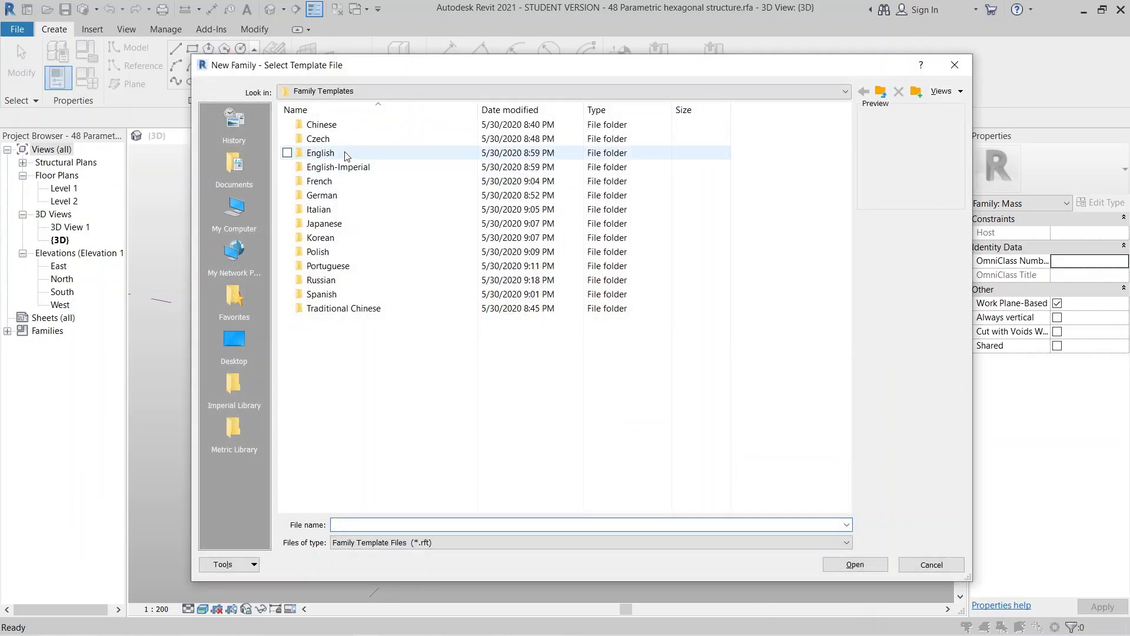
{"action": "double_click", "coordinate": [345, 154]}
{"action": "left_click_drag", "start_coordinate": [846, 179], "coordinate": [848, 306]}
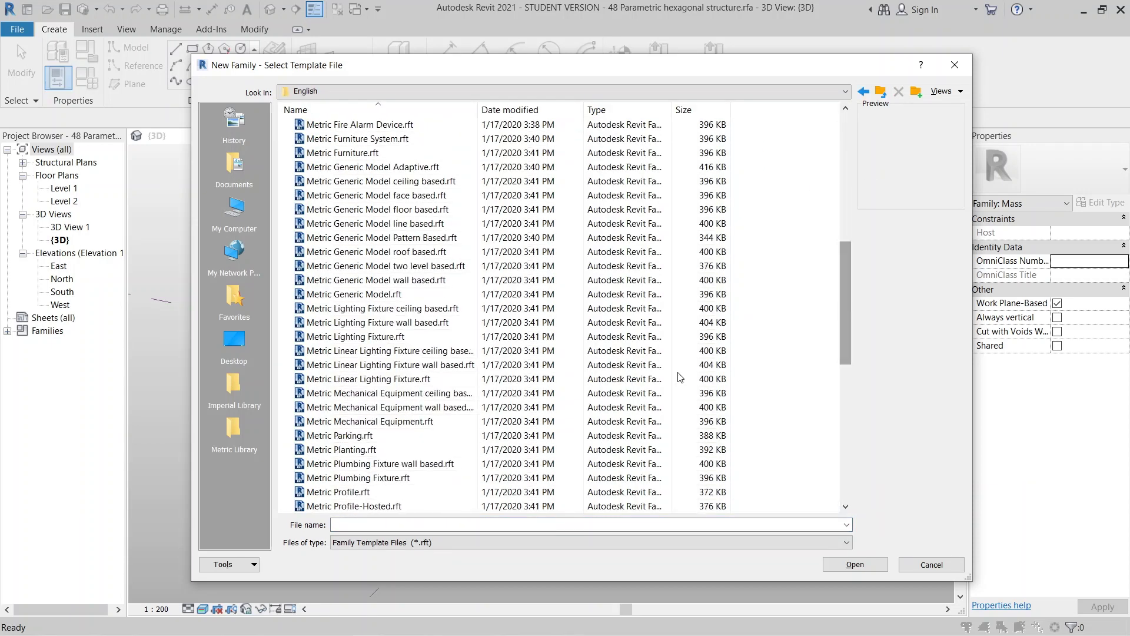
{"action": "double_click", "coordinate": [348, 238]}
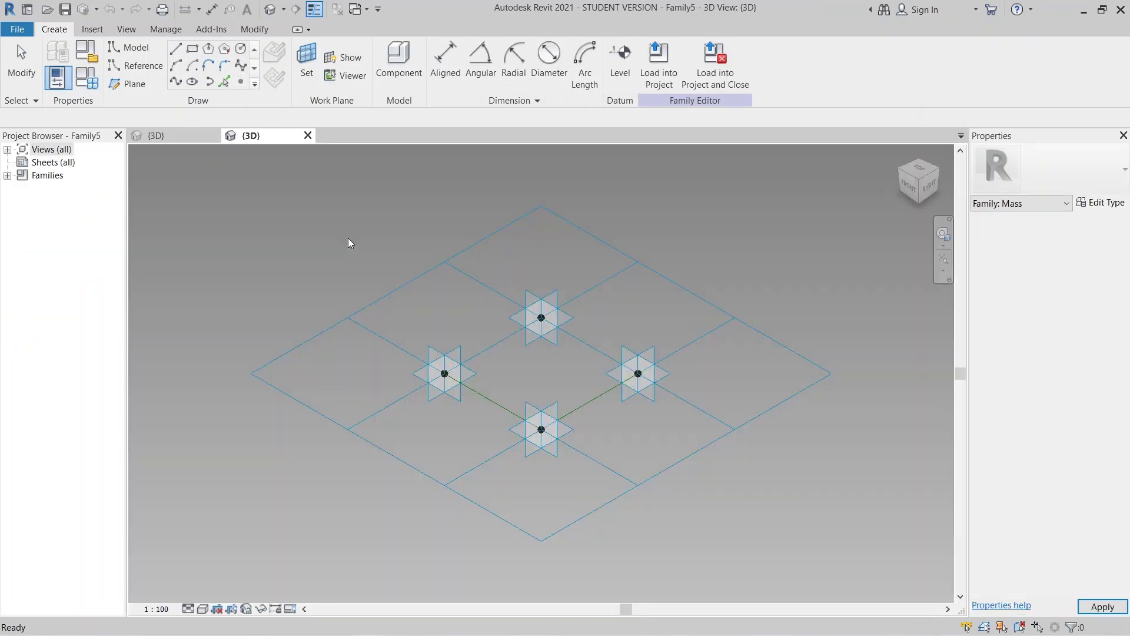
Select the tile pattern grid and switch its type to Hexagon.
{"action": "middle_click_drag", "start_coordinate": [486, 305], "coordinate": [457, 255]}
{"action": "scroll", "coordinate": [453, 342], "scroll_direction": "down", "scroll_amount": 2}
{"action": "middle_click_drag", "start_coordinate": [375, 403], "coordinate": [686, 457], "text": "shift"}
{"action": "middle_click_drag", "start_coordinate": [698, 415], "coordinate": [710, 460]}
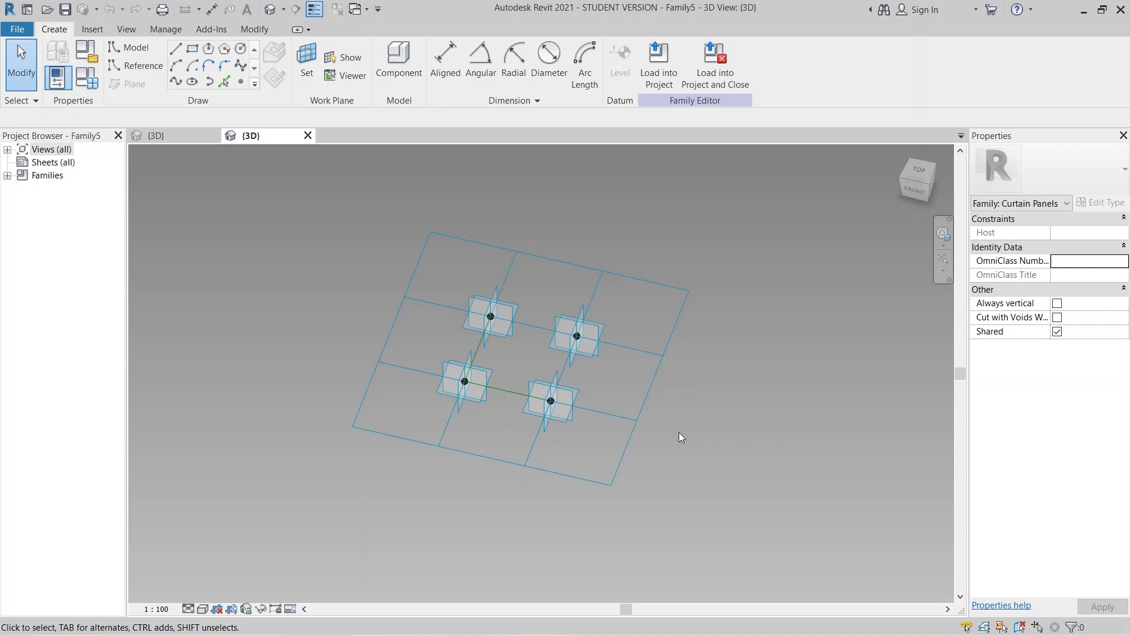
{"action": "left_click", "coordinate": [629, 441]}
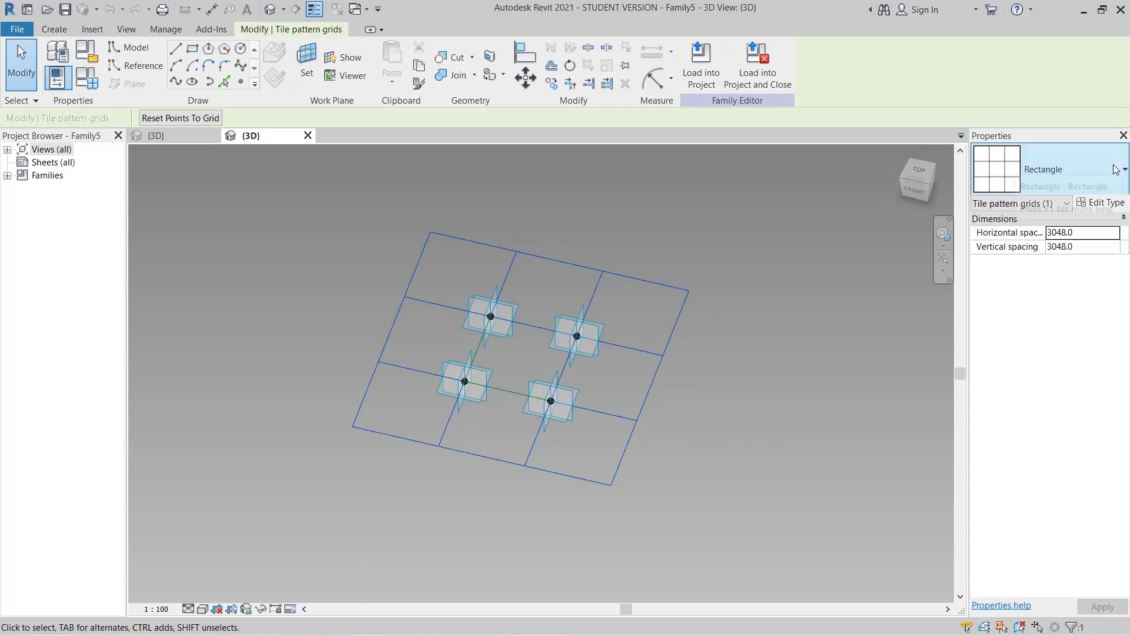
{"action": "left_click", "coordinate": [1119, 168]}
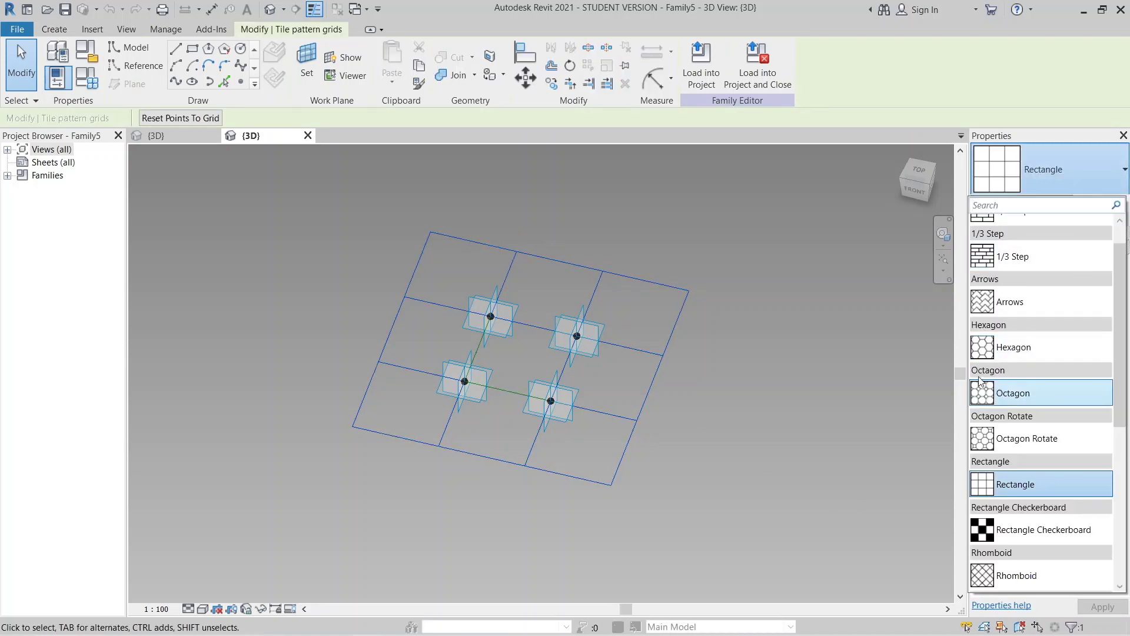
{"action": "left_click", "coordinate": [1014, 348]}
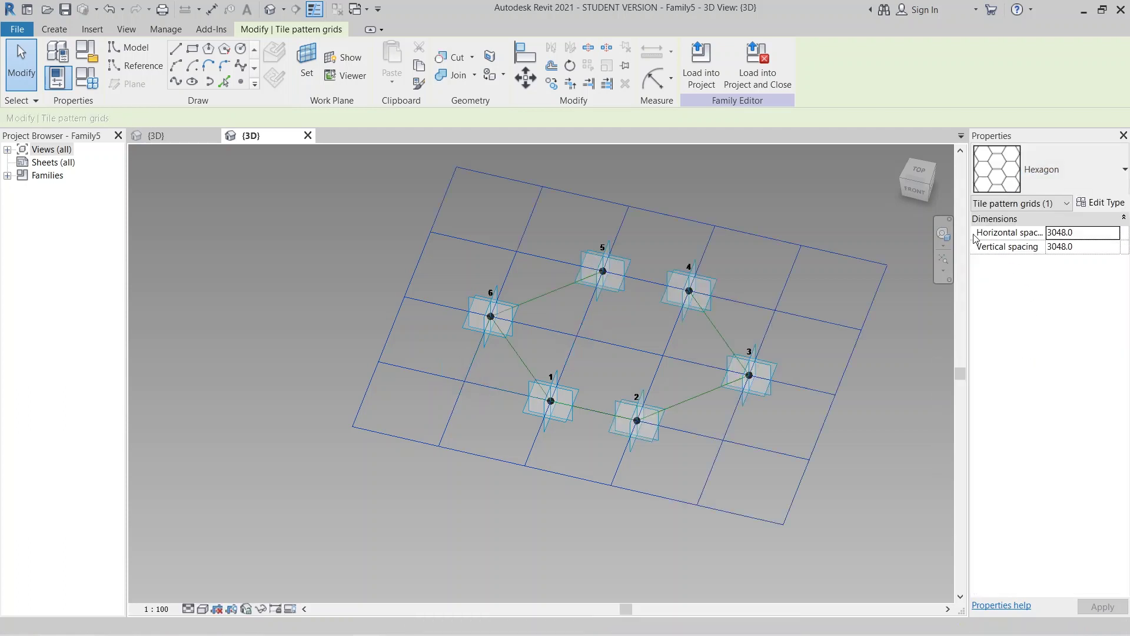
Set horizontal and vertical spacing to 800 and apply it.
{"action": "middle_click_drag", "start_coordinate": [846, 389], "coordinate": [715, 394]}
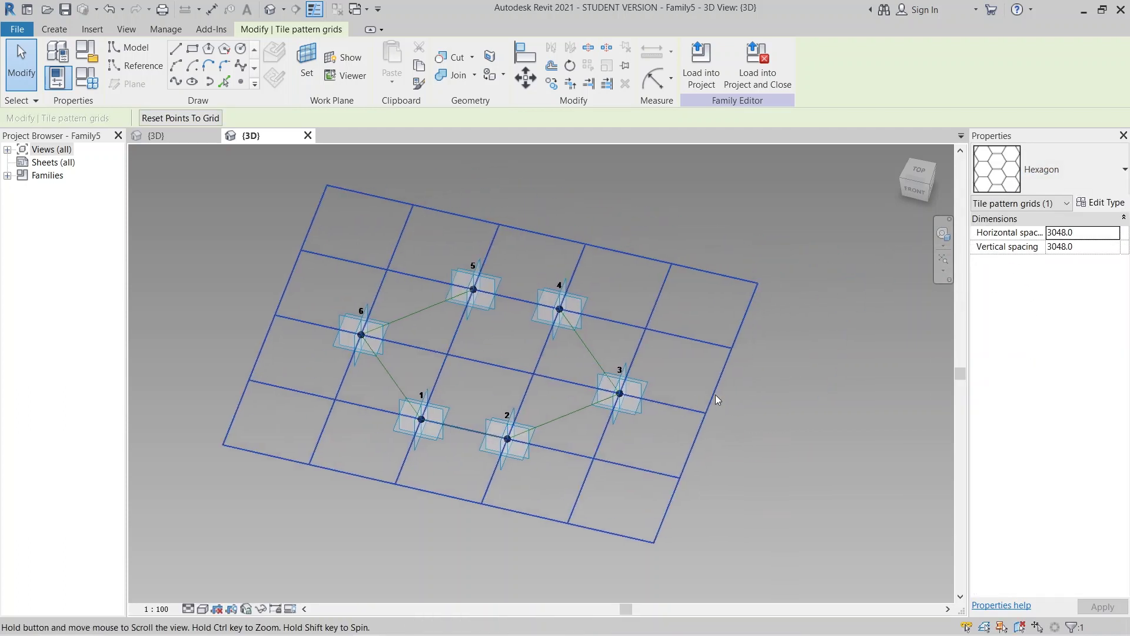
{"action": "double_click", "coordinate": [1092, 236]}
{"action": "type", "text": "800"}
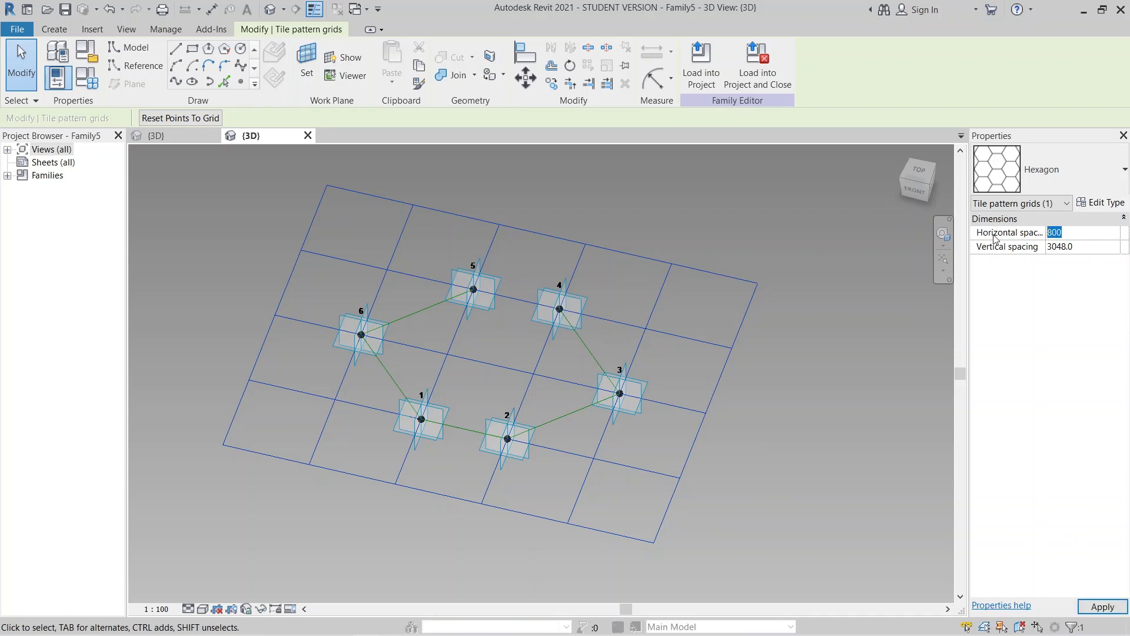
{"action": "left_click", "coordinate": [1089, 242]}
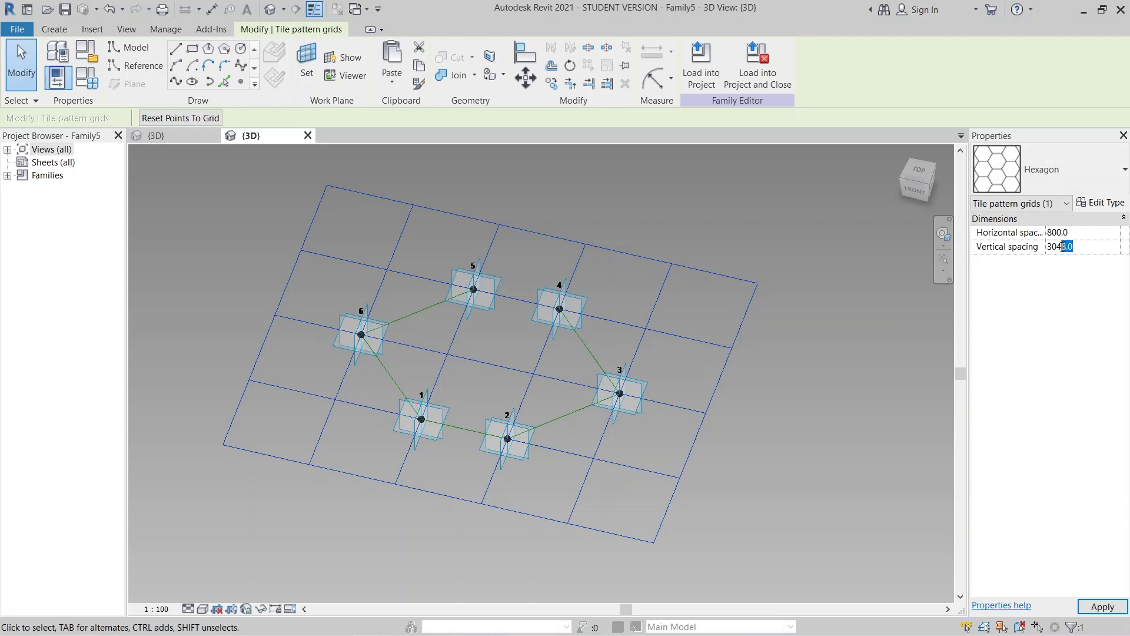
{"action": "type", "text": "800"}
{"action": "left_click", "coordinate": [1107, 606]}
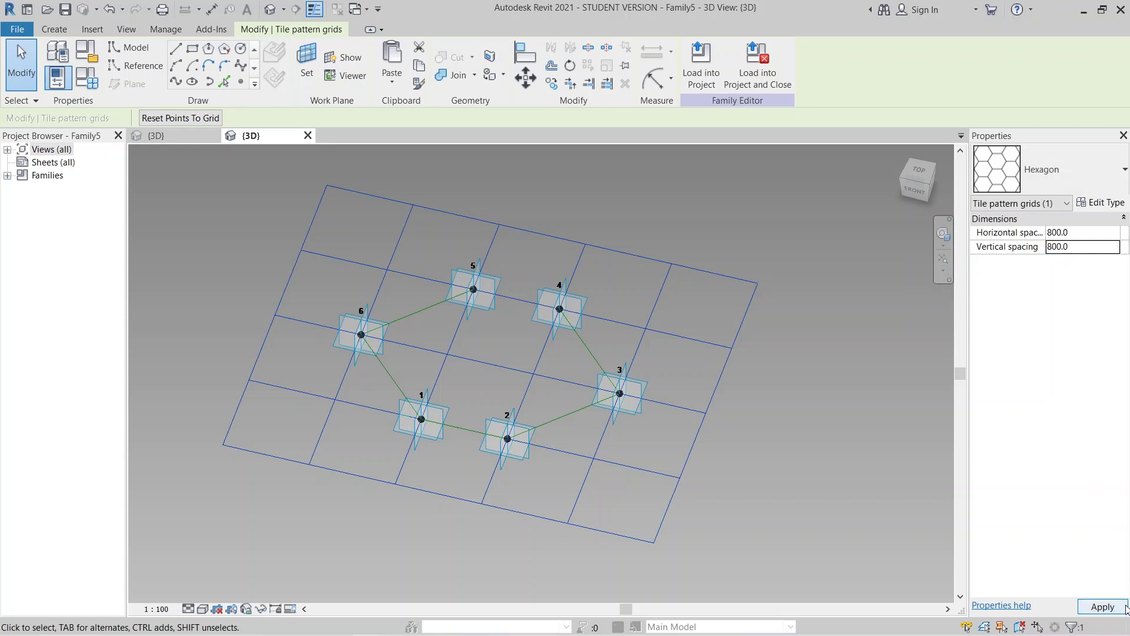
{"action": "left_click", "coordinate": [814, 478]}
Orbit and zoom to a near-top view of the hexagon grid.
{"action": "scroll", "coordinate": [206, 548], "scroll_direction": "up", "scroll_amount": 3}
{"action": "scroll", "coordinate": [323, 426], "scroll_direction": "up", "scroll_amount": 2}
{"action": "middle_click_drag", "start_coordinate": [340, 435], "coordinate": [483, 528]}
{"action": "middle_click_drag", "start_coordinate": [484, 528], "coordinate": [500, 355], "text": "shift"}
{"action": "scroll", "coordinate": [530, 364], "scroll_direction": "down", "scroll_amount": 2}
{"action": "middle_click_drag", "start_coordinate": [569, 371], "coordinate": [562, 469], "text": "shift"}
{"action": "scroll", "coordinate": [548, 356], "scroll_direction": "up", "scroll_amount": 3}
{"action": "scroll", "coordinate": [547, 355], "scroll_direction": "up", "scroll_amount": 2}
{"action": "middle_click_drag", "start_coordinate": [638, 336], "coordinate": [453, 388], "text": "shift"}
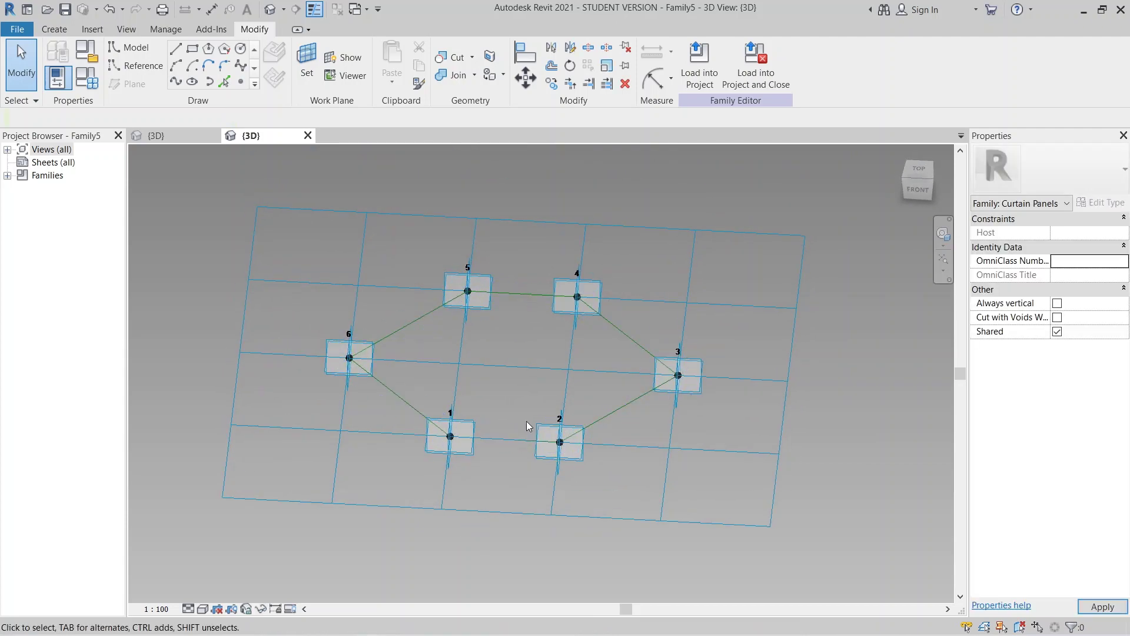
{"action": "scroll", "coordinate": [507, 394], "scroll_direction": "up", "scroll_amount": 2}
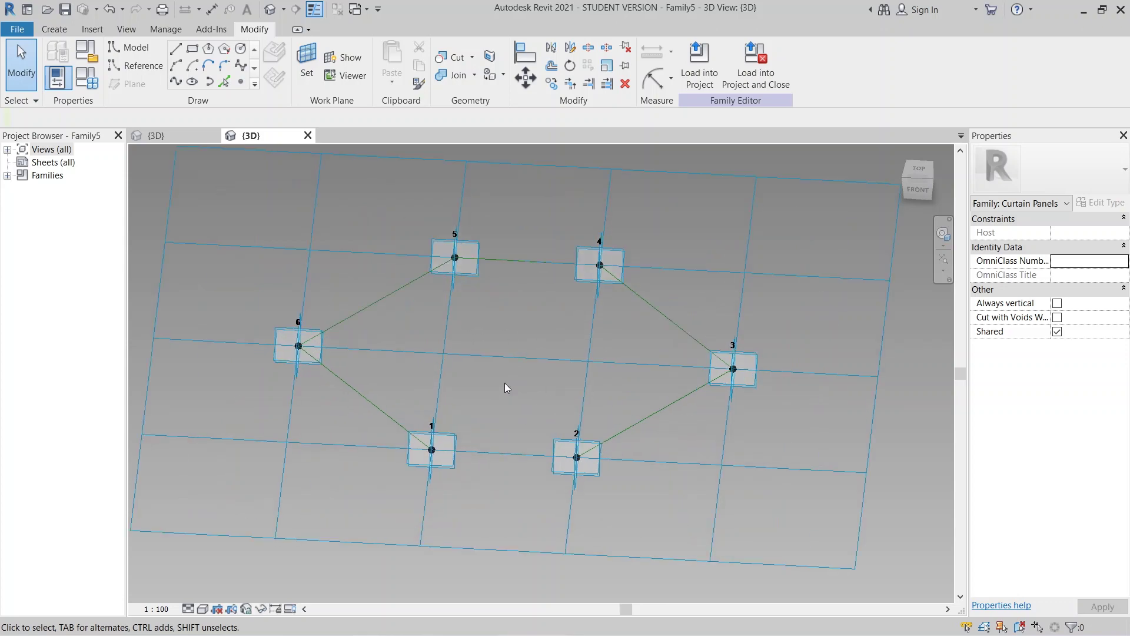
{"action": "middle_click_drag", "start_coordinate": [528, 516], "coordinate": [554, 458]}
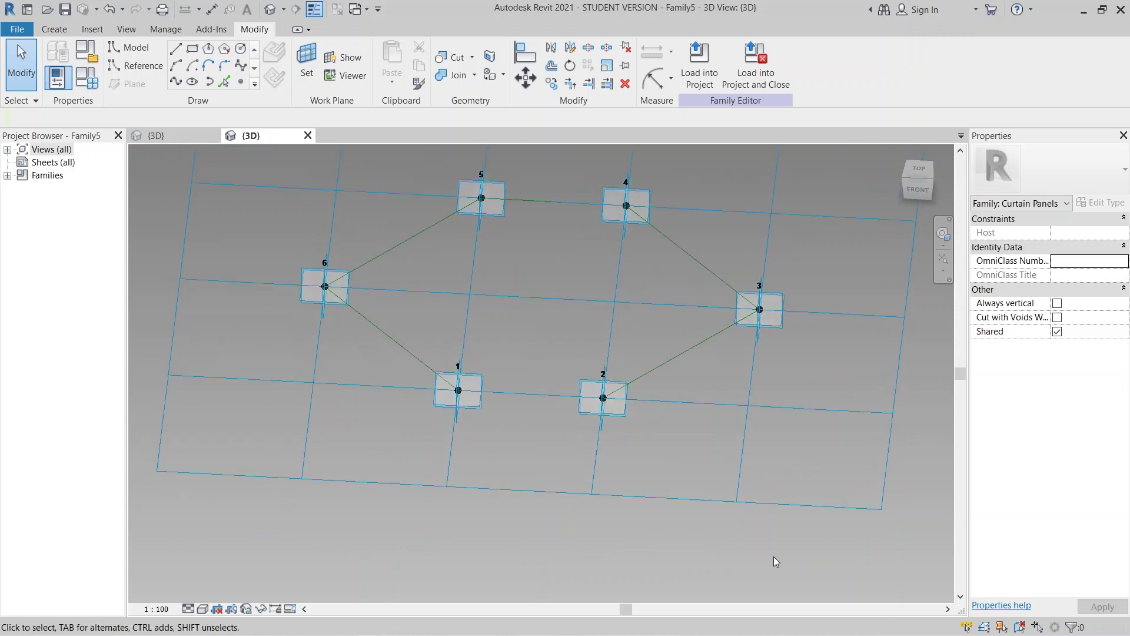
Place a reference point at the hexagon's centre and select it.
{"action": "left_click", "coordinate": [141, 73]}
{"action": "scroll", "coordinate": [459, 236], "scroll_direction": "down", "scroll_amount": 1}
{"action": "middle_click_drag", "start_coordinate": [459, 235], "coordinate": [428, 275]}
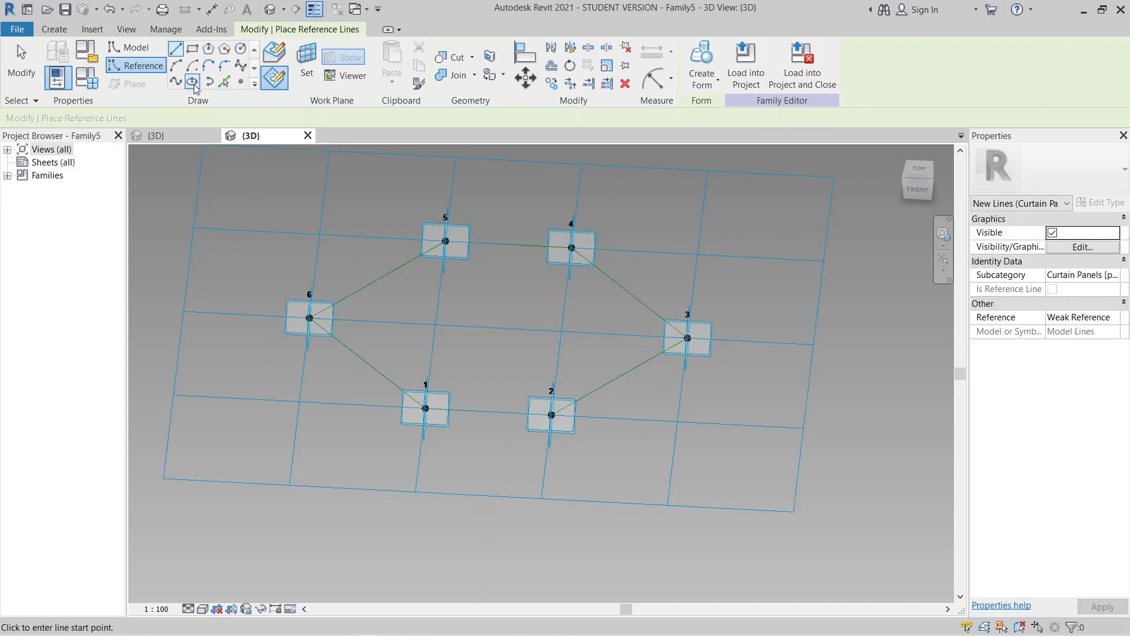
{"action": "left_click", "coordinate": [241, 83]}
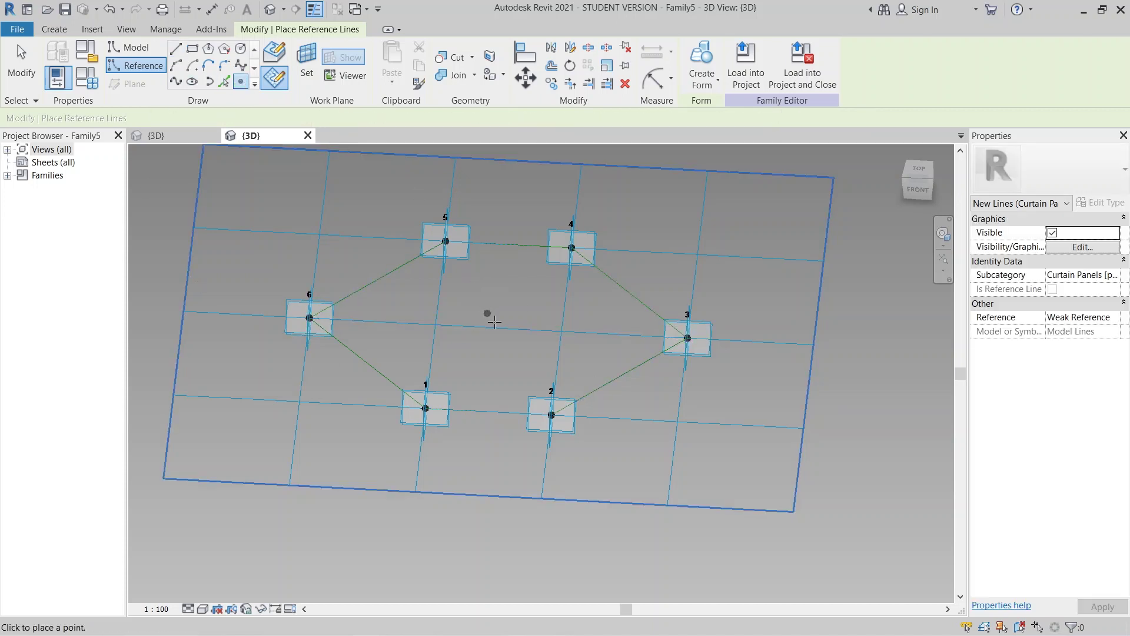
{"action": "left_click", "coordinate": [498, 327]}
{"action": "key", "text": "Escape"}
{"action": "key", "text": "Escape"}
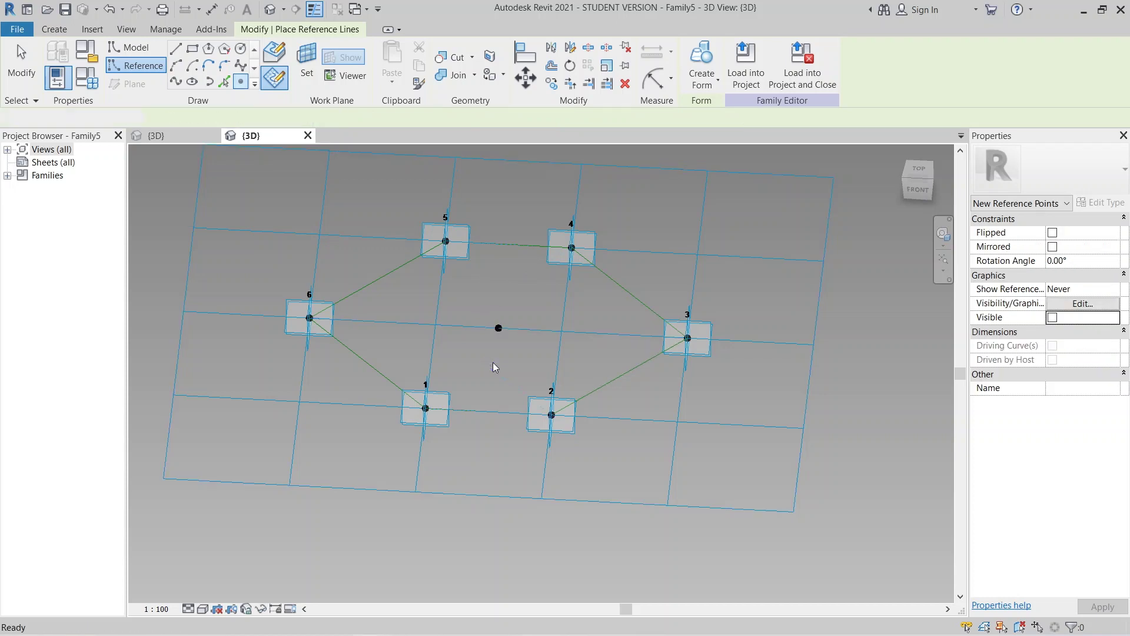
{"action": "scroll", "coordinate": [507, 345], "scroll_direction": "up", "scroll_amount": 2}
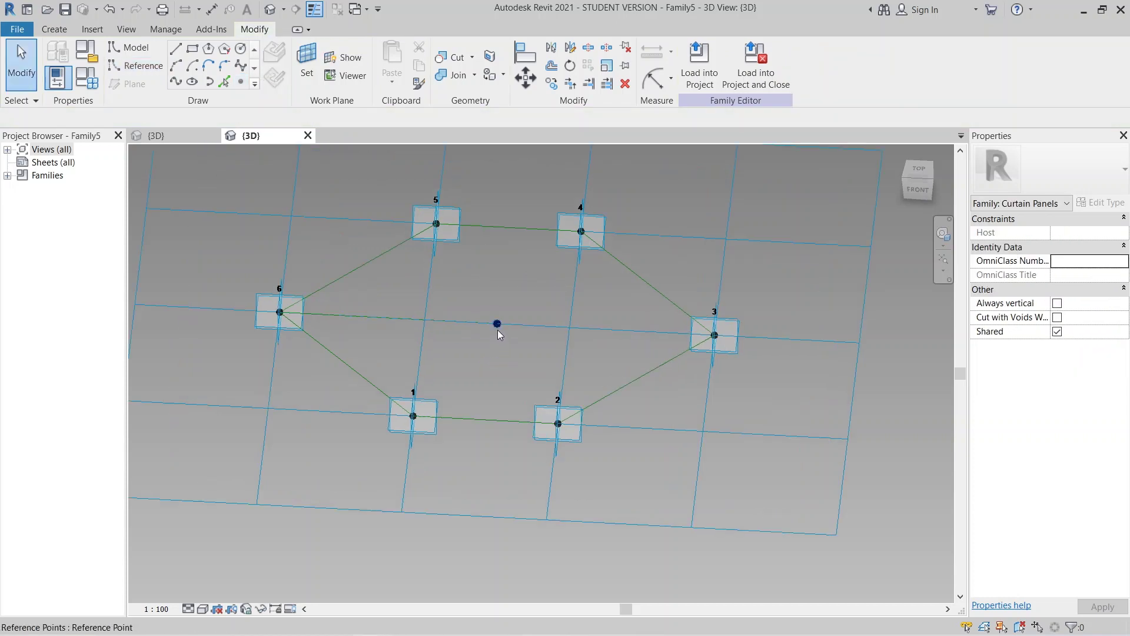
{"action": "left_click", "coordinate": [497, 330]}
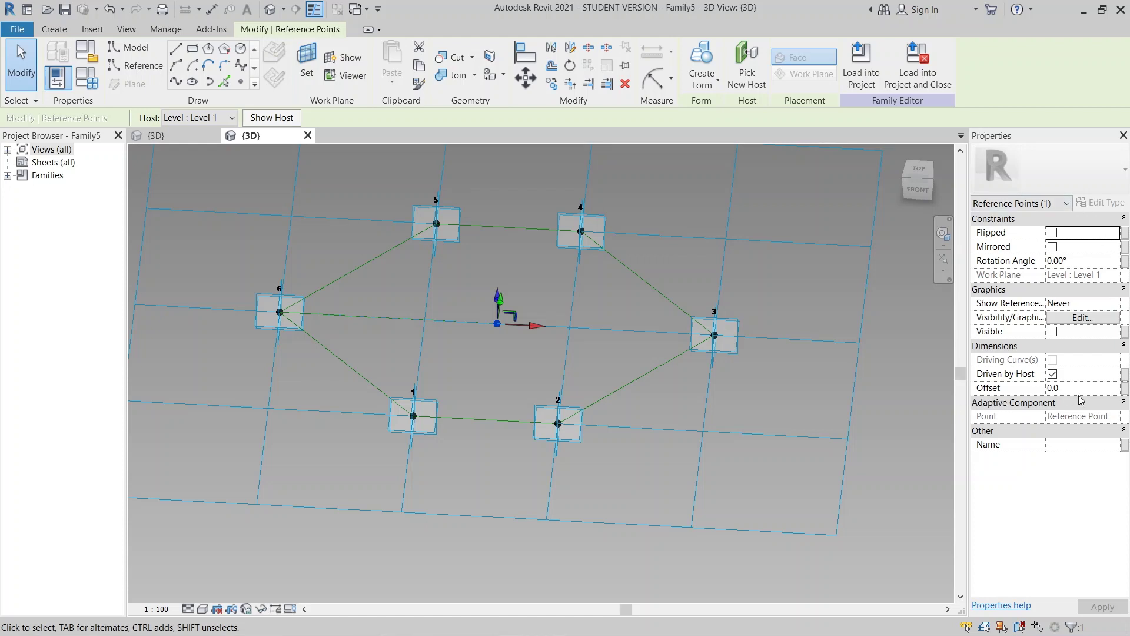
Link the point's Offset to a new family parameter named 'Center point triagle'.
{"action": "left_click", "coordinate": [1122, 390]}
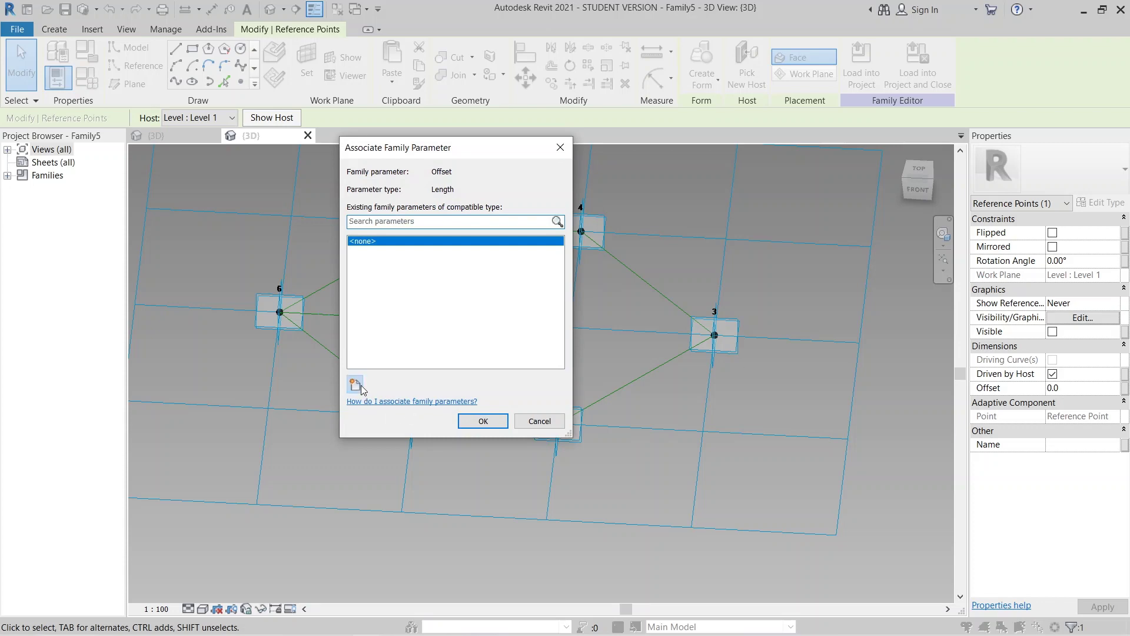
{"action": "left_click", "coordinate": [354, 384]}
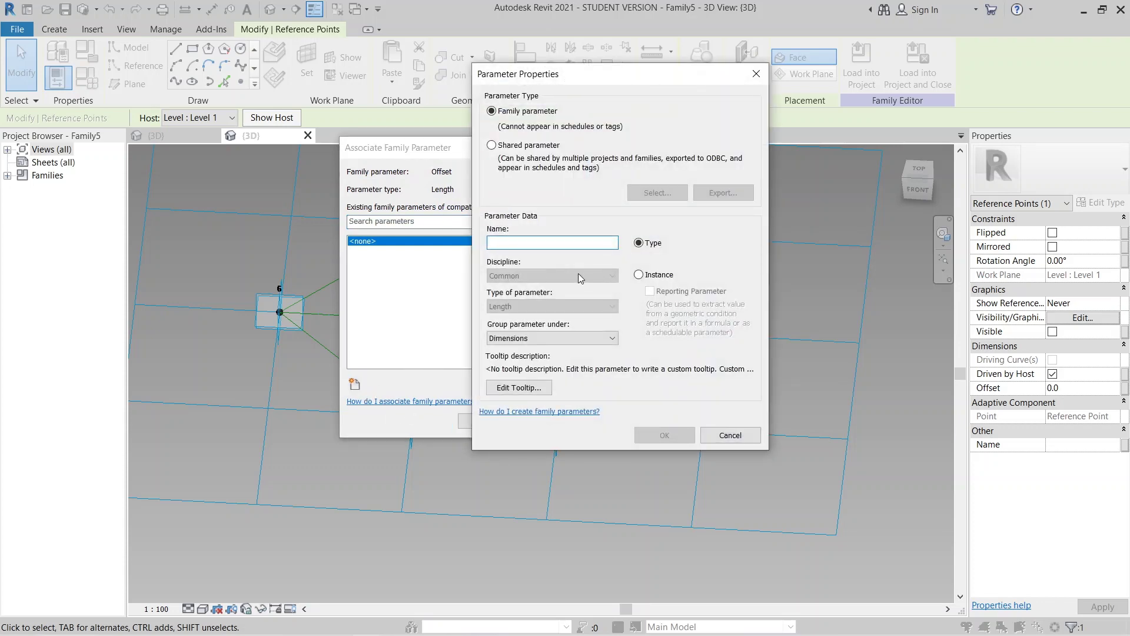
{"action": "type", "text": "Trial"}
{"action": "key", "text": "BackSpace"}
{"action": "key", "text": "BackSpace"}
{"action": "key", "text": "BackSpace"}
{"action": "key", "text": "BackSpace"}
{"action": "key", "text": "BackSpace"}
{"action": "type", "text": "Center point "}
{"action": "type", "text": "r"}
{"action": "key", "text": "BackSpace"}
{"action": "type", "text": "triagle"}
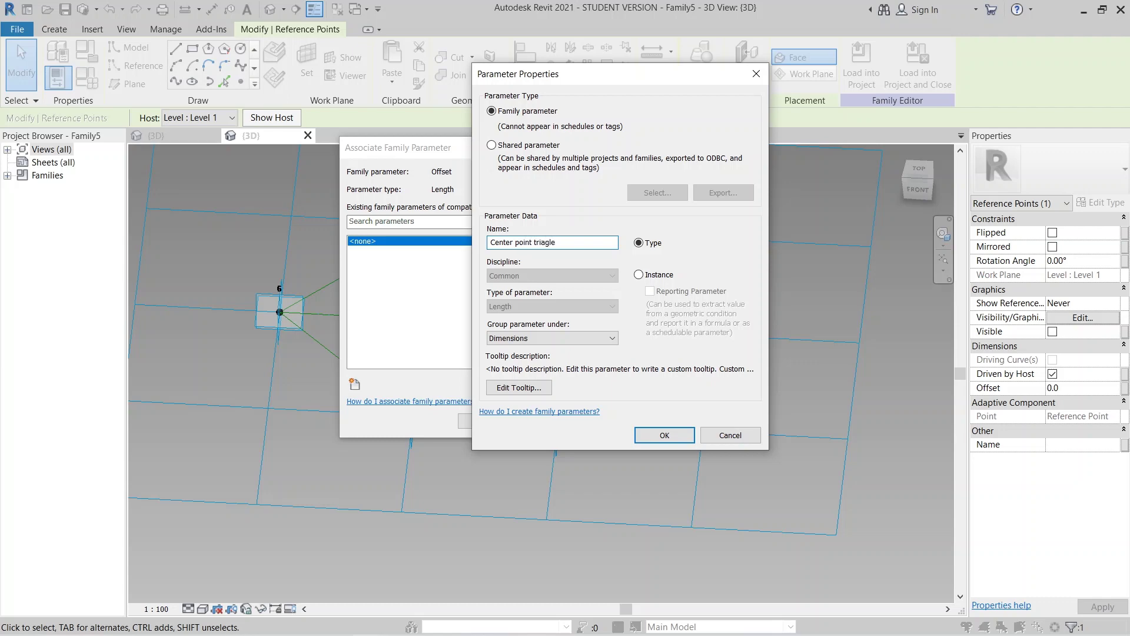
{"action": "key", "text": "Return"}
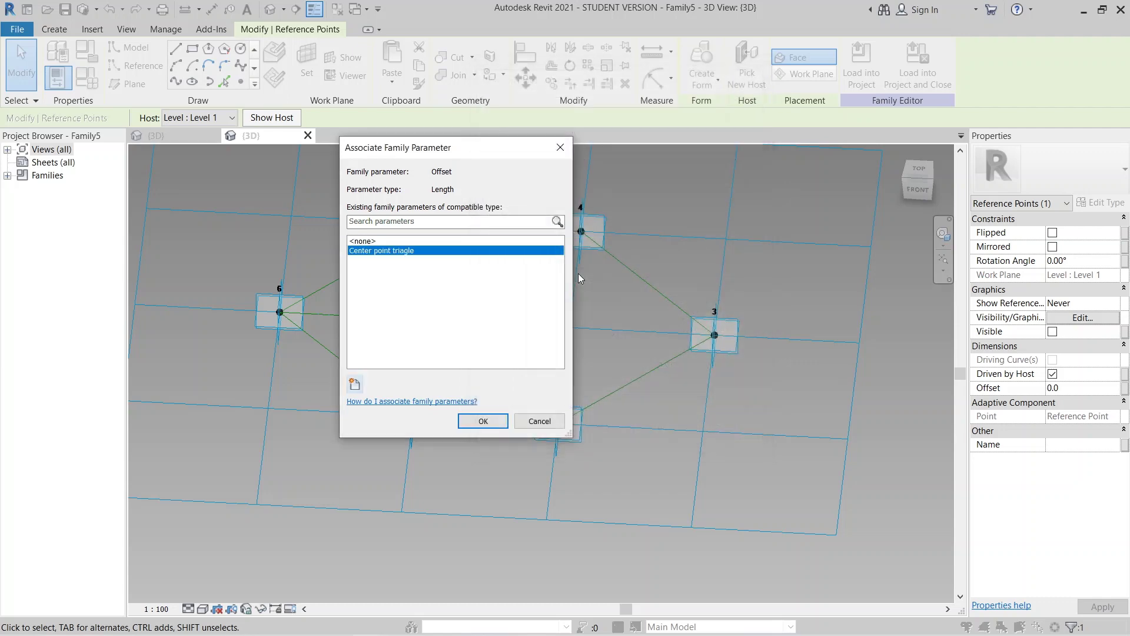
{"action": "left_click", "coordinate": [482, 421]}
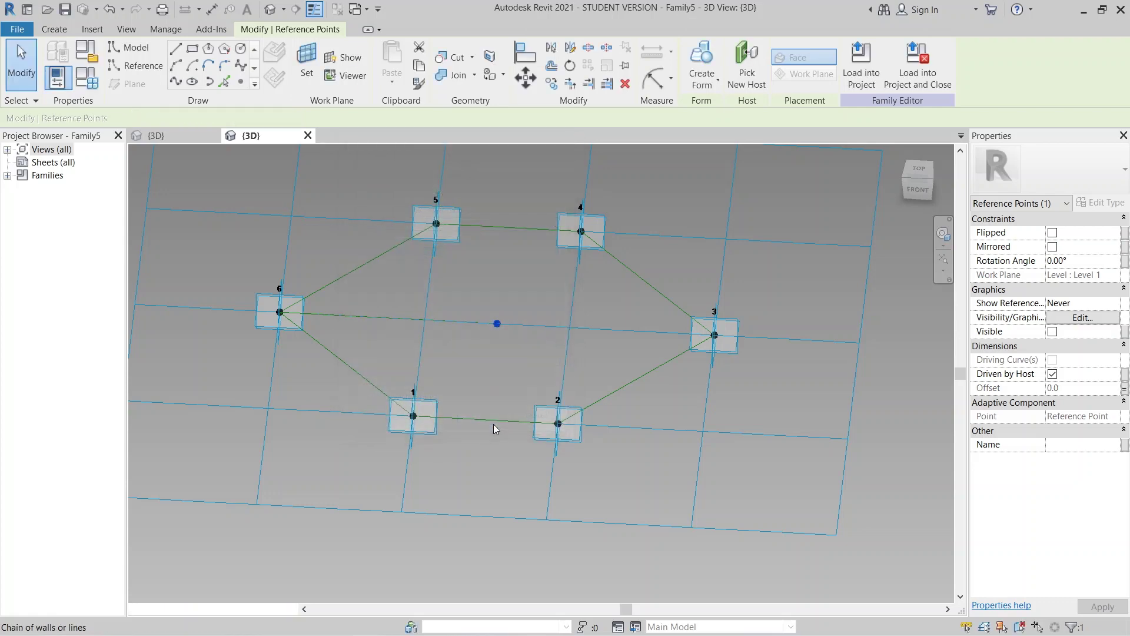
Set Center point triagle to 400 in Family Types and apply.
{"action": "left_click", "coordinate": [93, 80]}
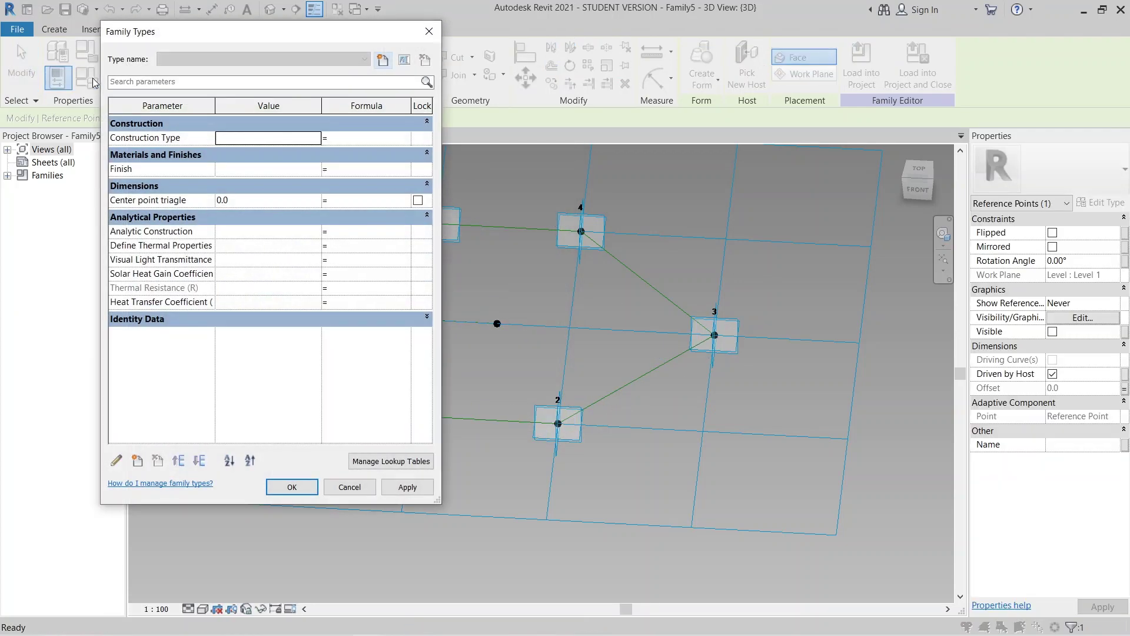
{"action": "left_click", "coordinate": [256, 200]}
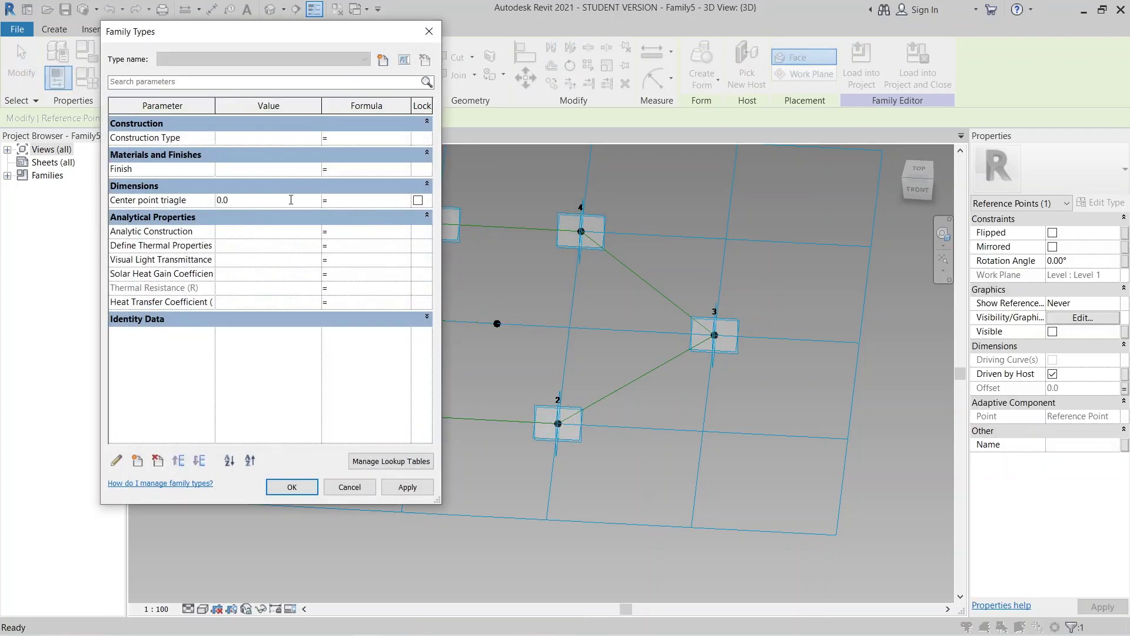
{"action": "type", "text": "400"}
{"action": "left_click", "coordinate": [405, 487]}
Delete the reference line running across the hexagon.
{"action": "left_click", "coordinate": [292, 487]}
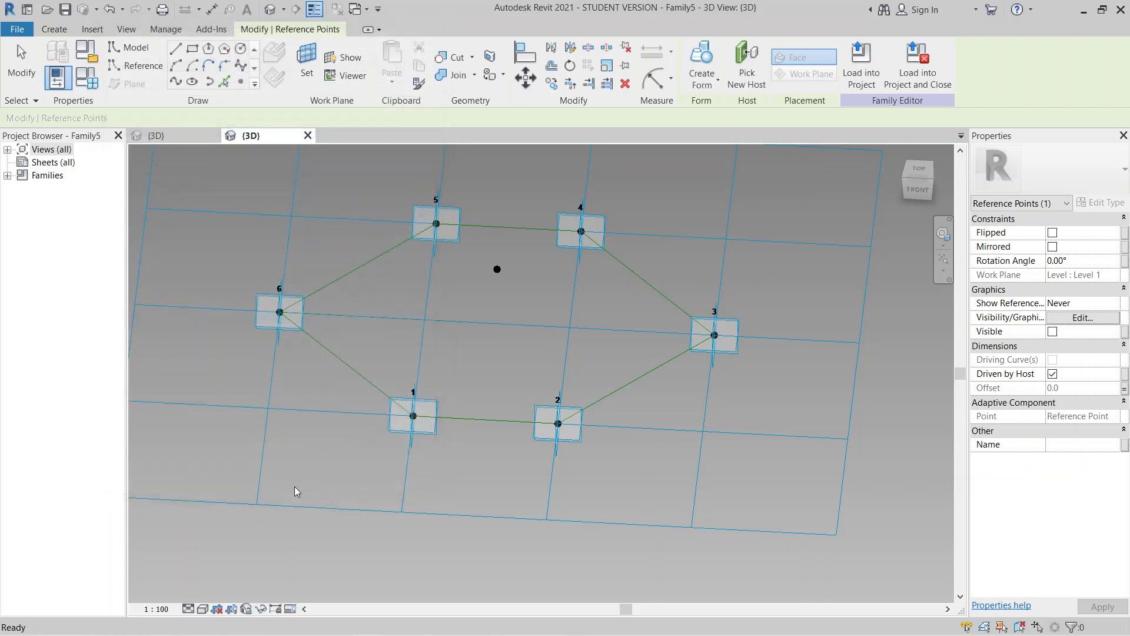
{"action": "left_click", "coordinate": [296, 492]}
{"action": "left_click", "coordinate": [483, 322]}
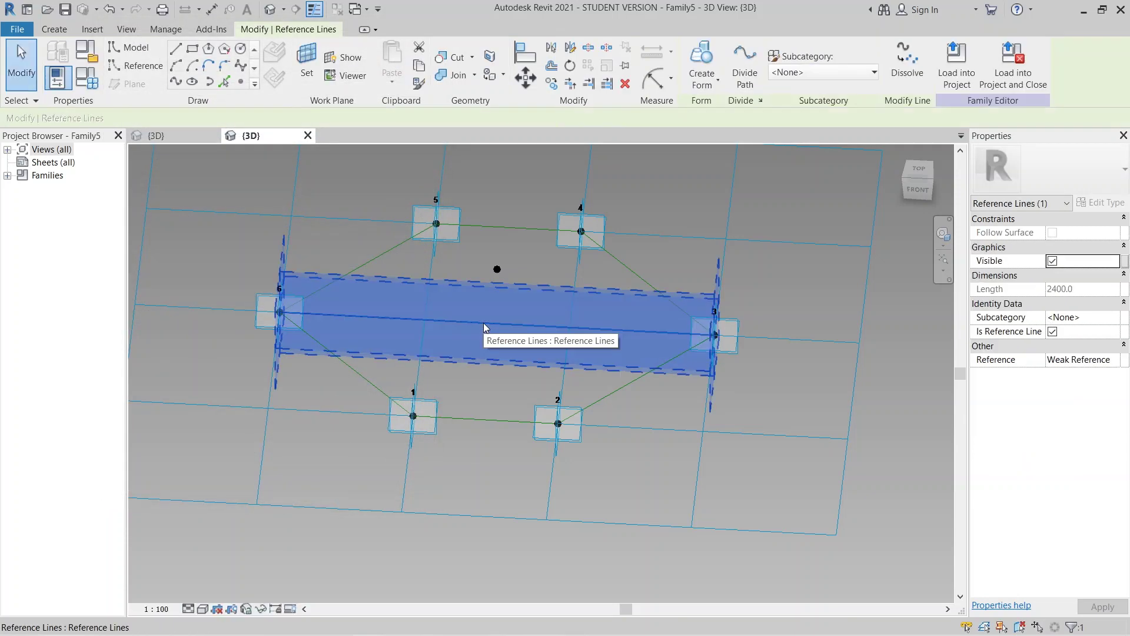
{"action": "key", "text": "Delete"}
{"action": "scroll", "coordinate": [482, 323], "scroll_direction": "down", "scroll_amount": 3}
{"action": "middle_click_drag", "start_coordinate": [483, 322], "coordinate": [433, 388], "text": "shift"}
{"action": "scroll", "coordinate": [524, 400], "scroll_direction": "up", "scroll_amount": 3}
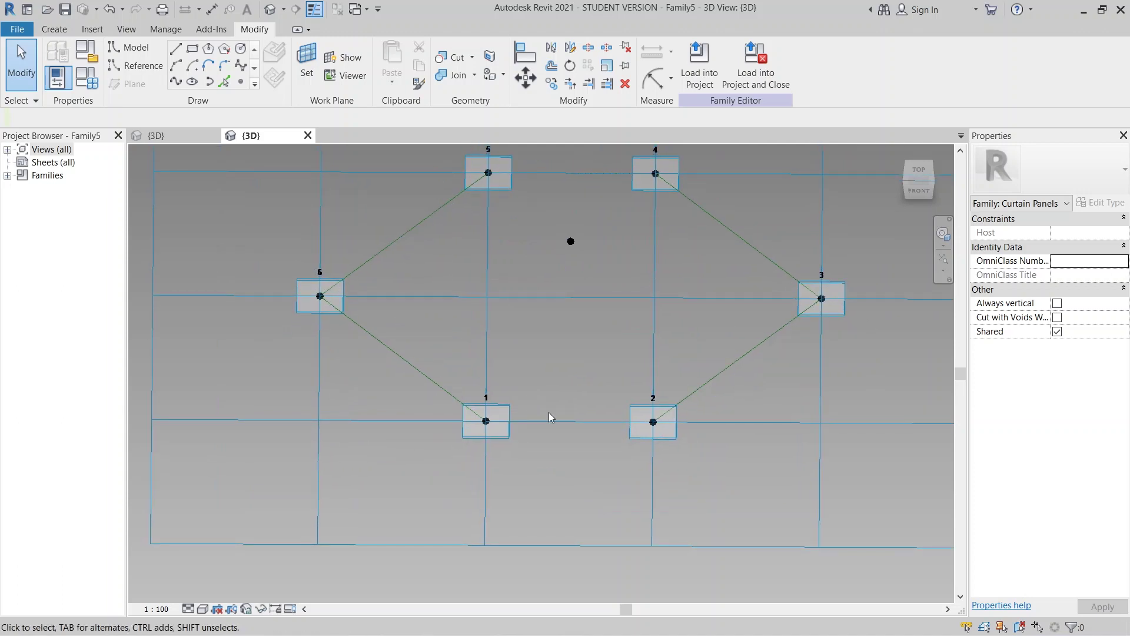
Draw reference lines from point 1 to the raised centre, to point 2, and back to 1.
{"action": "left_click", "coordinate": [136, 65]}
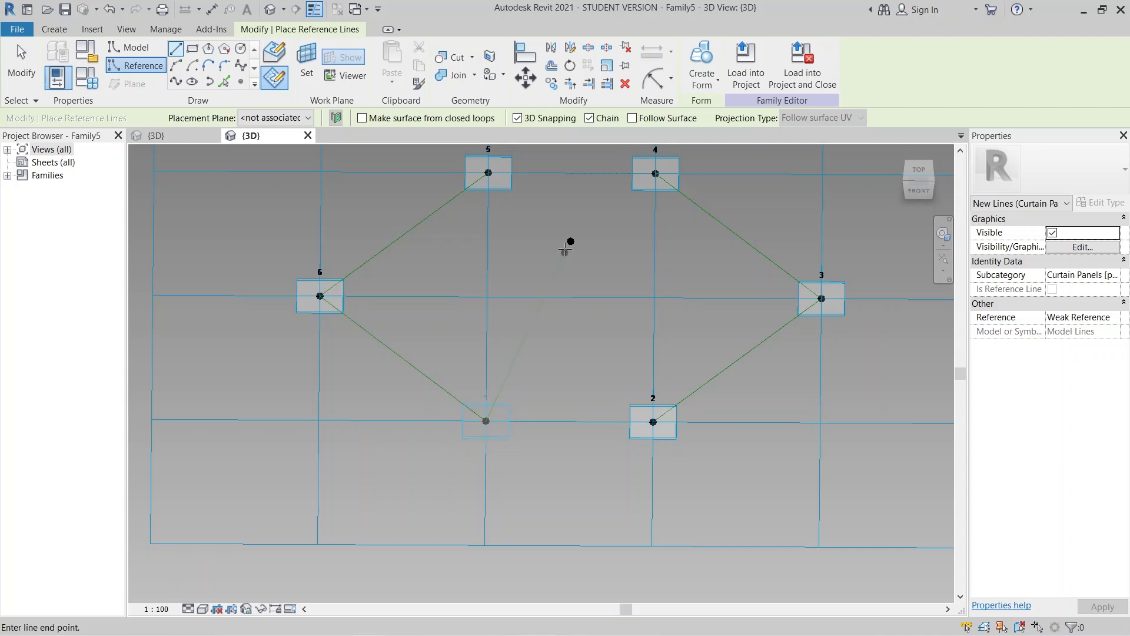
{"action": "scroll", "coordinate": [570, 240], "scroll_direction": "up", "scroll_amount": 3}
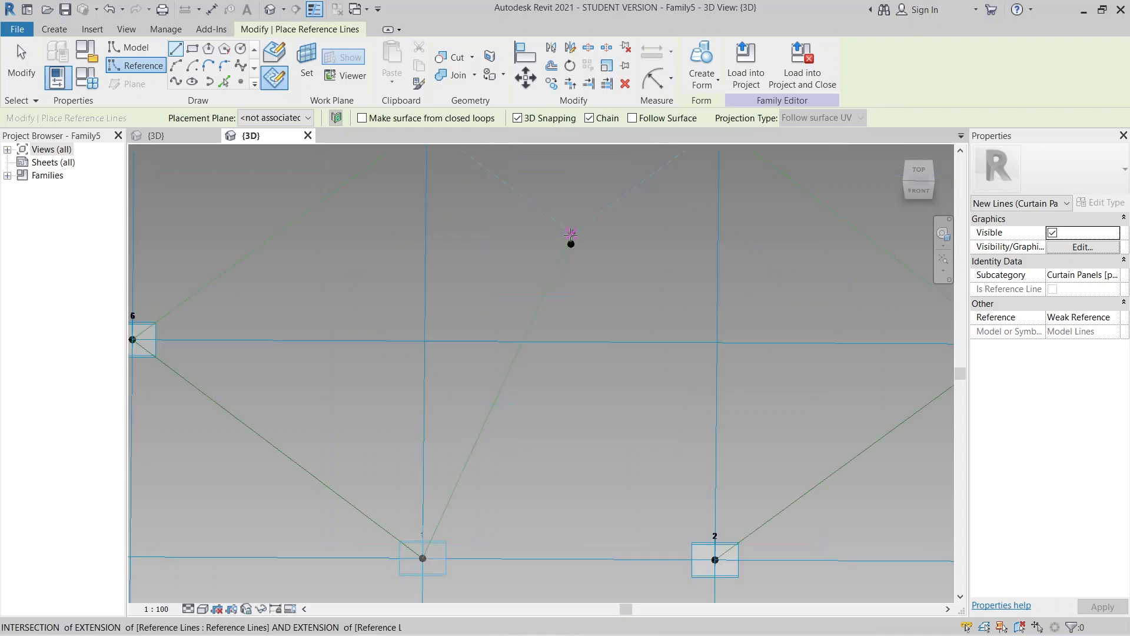
{"action": "scroll", "coordinate": [571, 247], "scroll_direction": "down", "scroll_amount": 6}
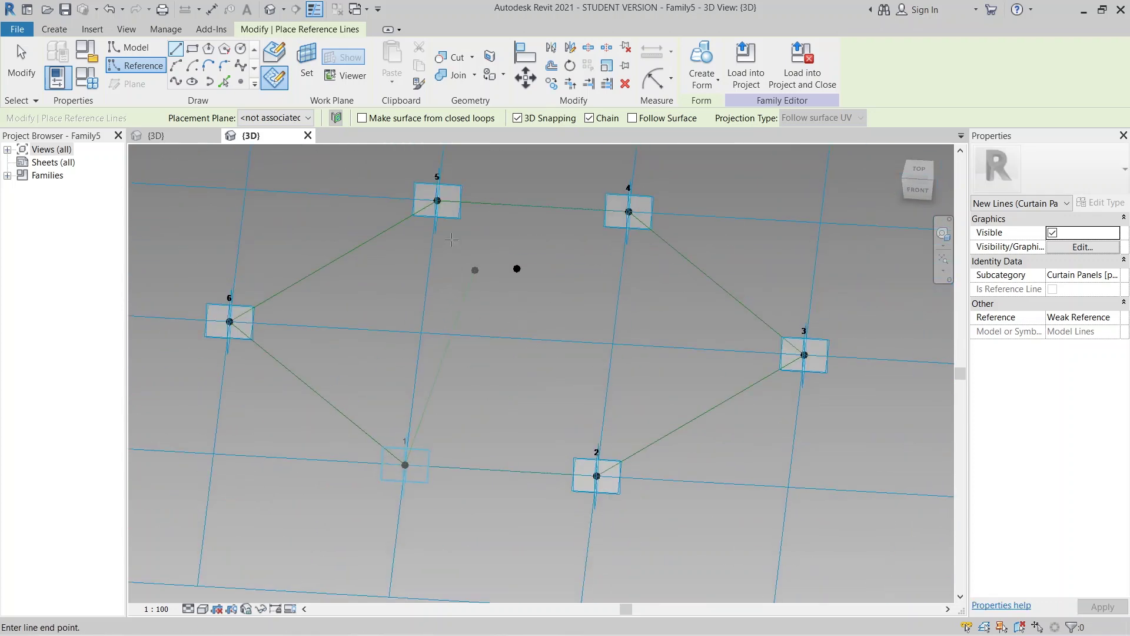
{"action": "left_click", "coordinate": [279, 56]}
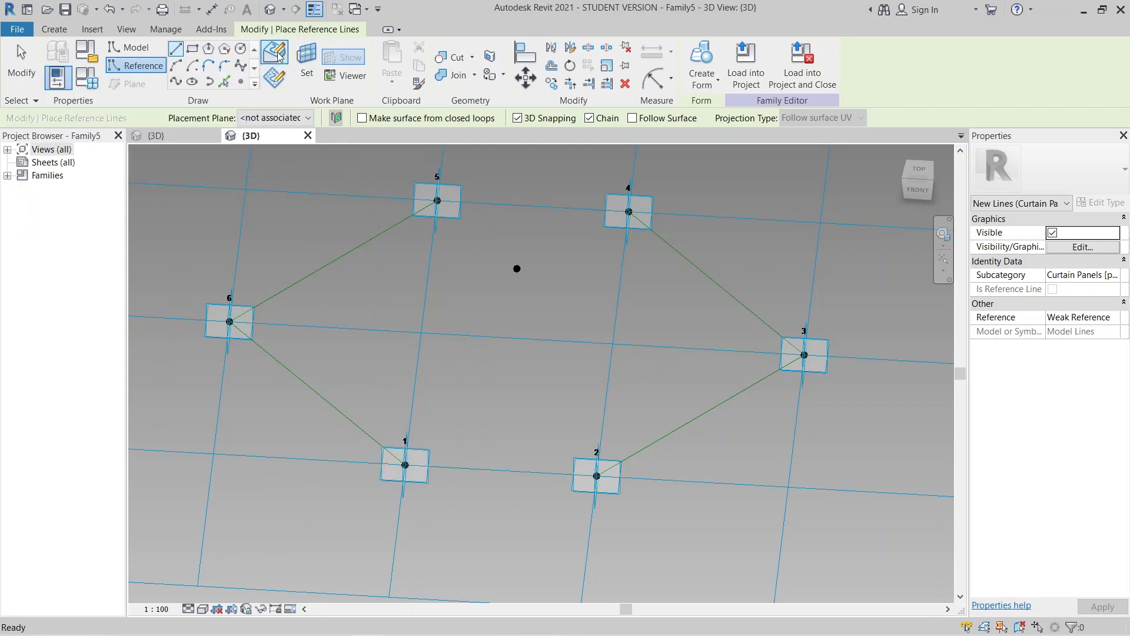
{"action": "left_click", "coordinate": [293, 466]}
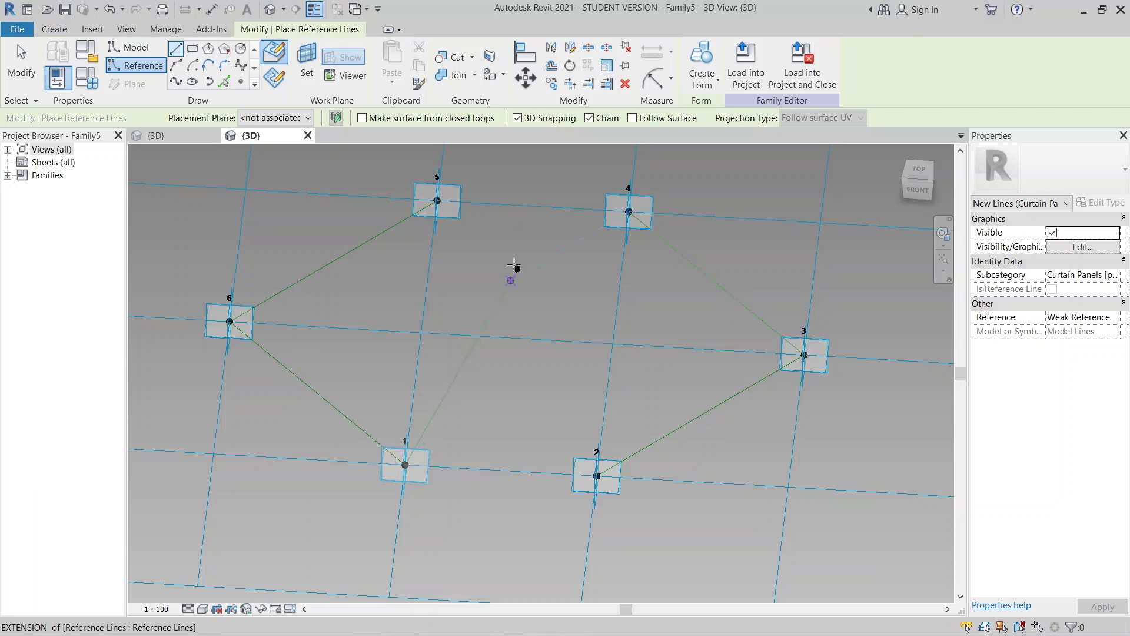
{"action": "left_click", "coordinate": [517, 268]}
{"action": "left_click", "coordinate": [596, 475]}
{"action": "left_click", "coordinate": [405, 464]}
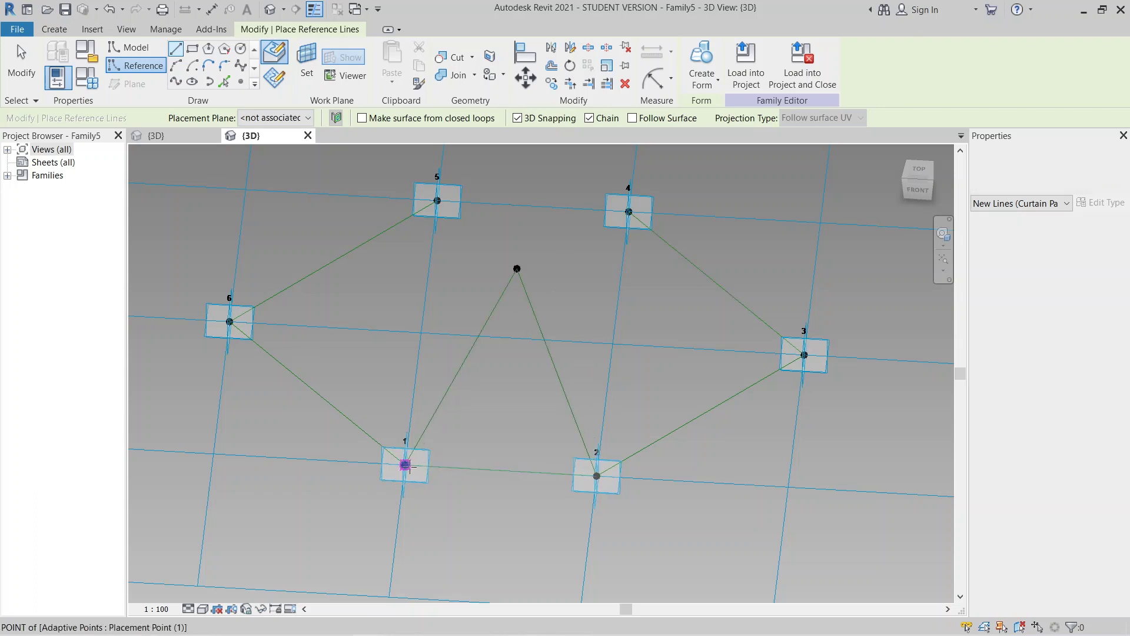
{"action": "key", "text": "Escape"}
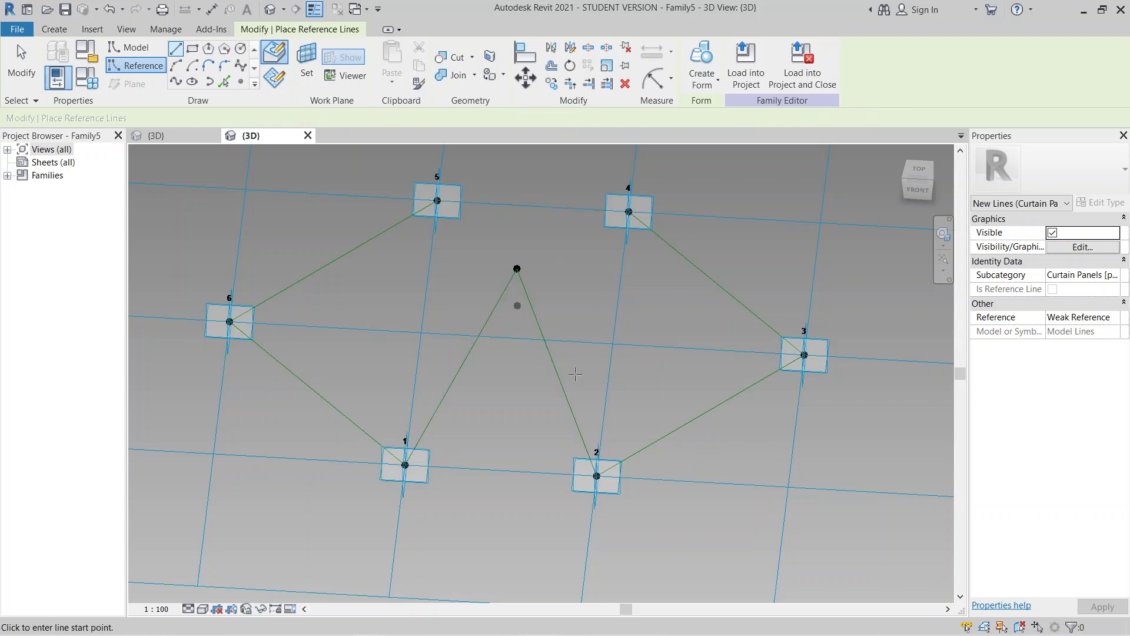
Draw a reference line from the centre to point 3, plus the edge from 3 to 2.
{"action": "middle_click_drag", "start_coordinate": [575, 374], "coordinate": [598, 386], "text": "shift"}
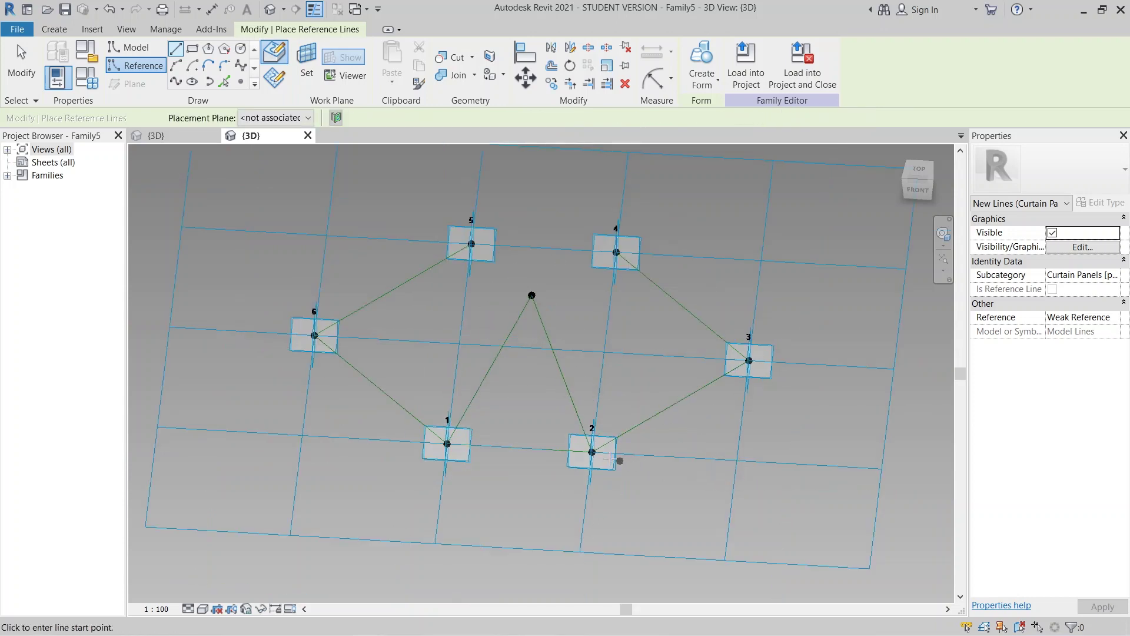
{"action": "scroll", "coordinate": [657, 457], "scroll_direction": "down", "scroll_amount": 2}
{"action": "middle_click_drag", "start_coordinate": [657, 458], "coordinate": [600, 343]}
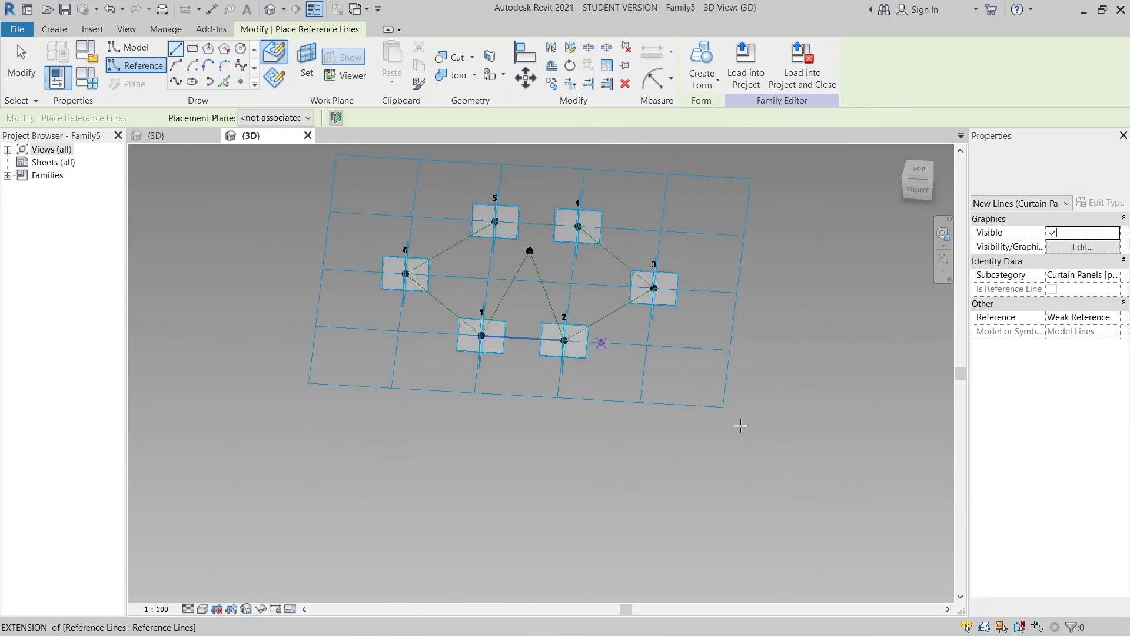
{"action": "scroll", "coordinate": [716, 414], "scroll_direction": "down", "scroll_amount": 2}
{"action": "middle_click_drag", "start_coordinate": [717, 413], "coordinate": [611, 496], "text": "shift"}
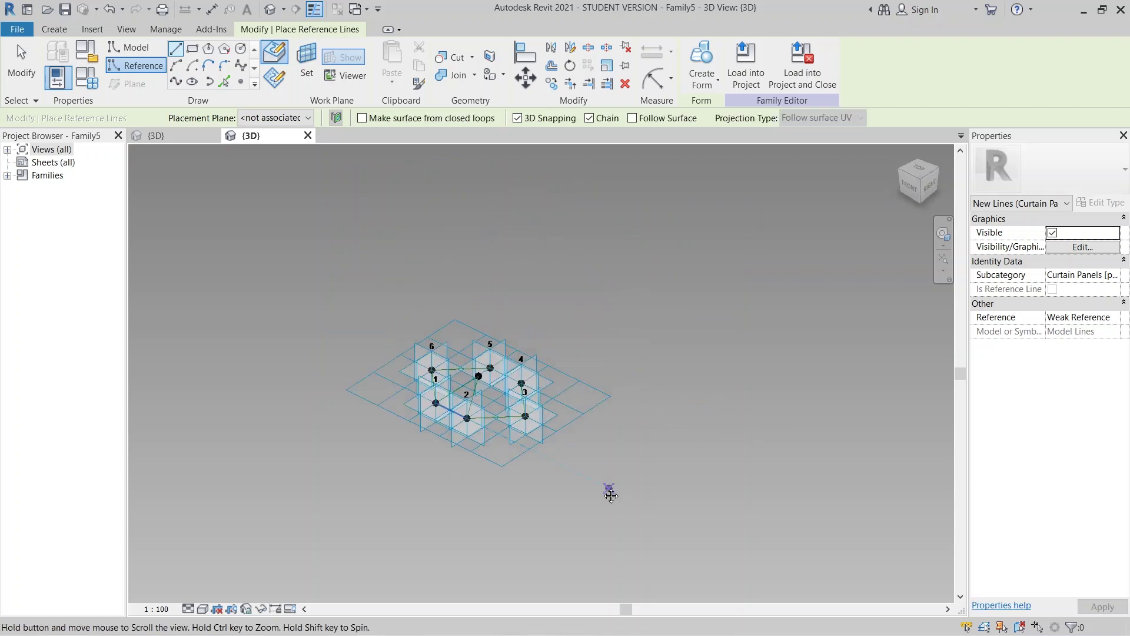
{"action": "scroll", "coordinate": [522, 449], "scroll_direction": "up", "scroll_amount": 4}
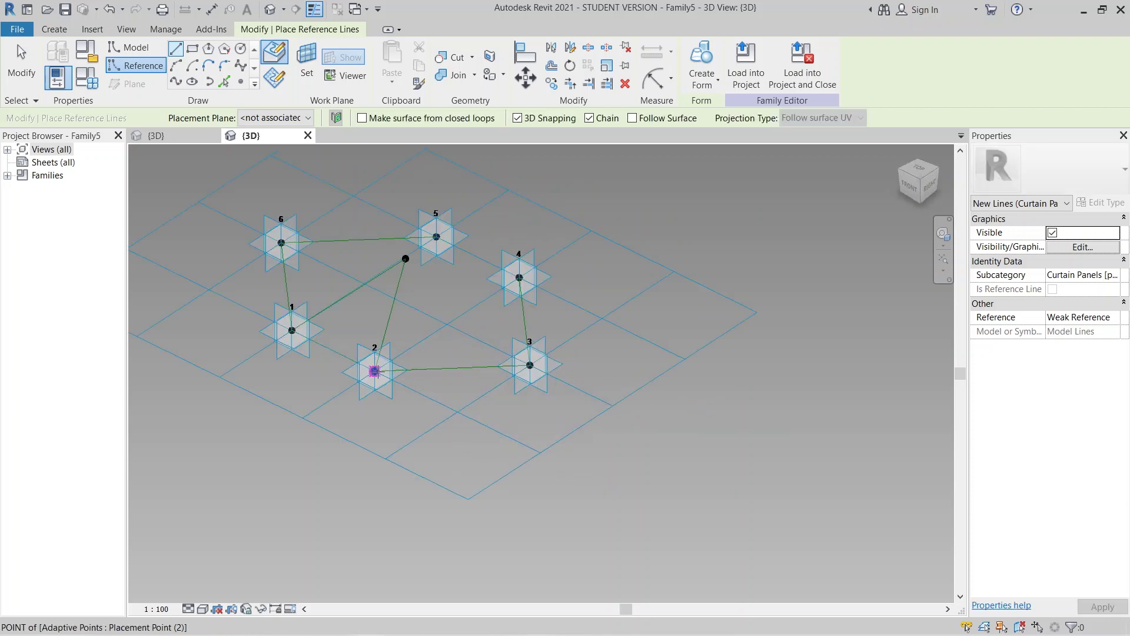
{"action": "left_click", "coordinate": [405, 259]}
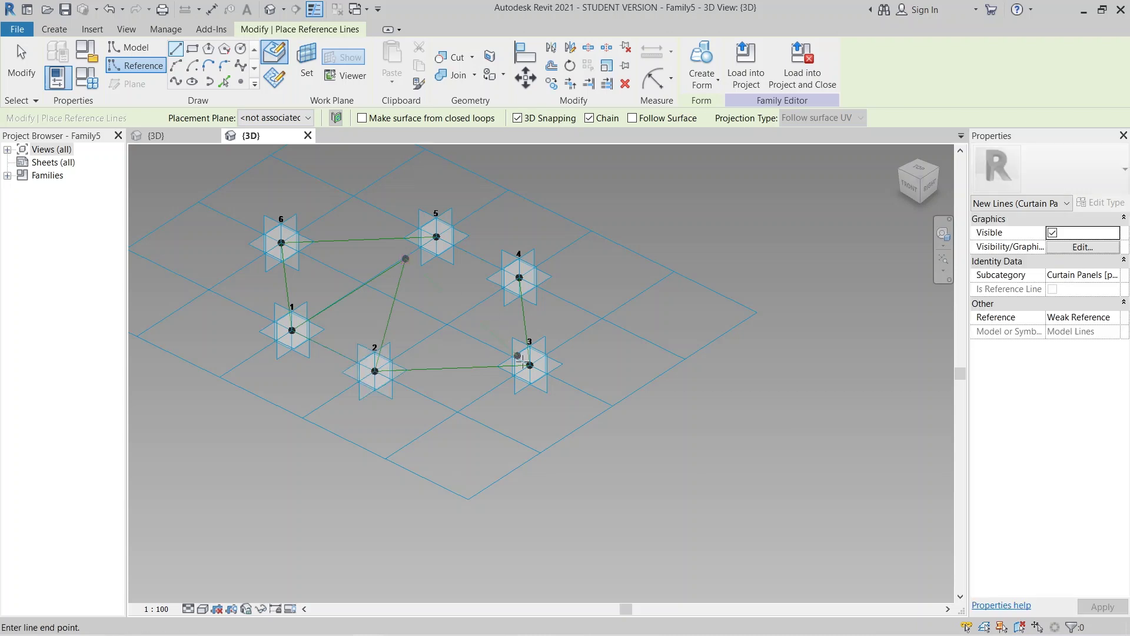
{"action": "left_click", "coordinate": [530, 365]}
{"action": "left_click", "coordinate": [375, 371]}
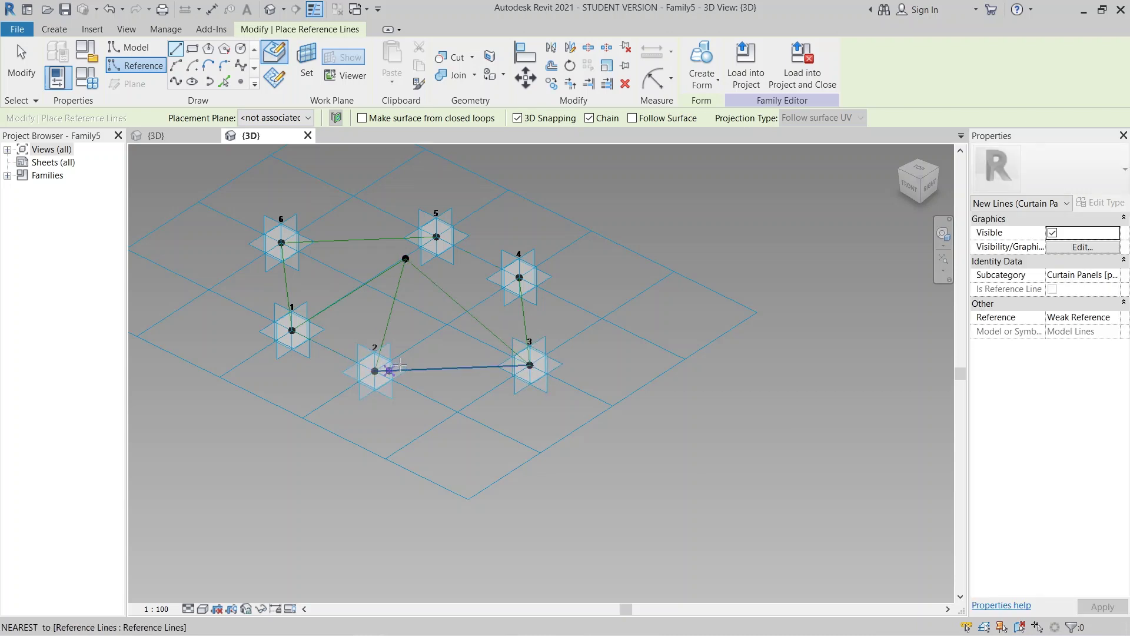
{"action": "key", "text": "Escape"}
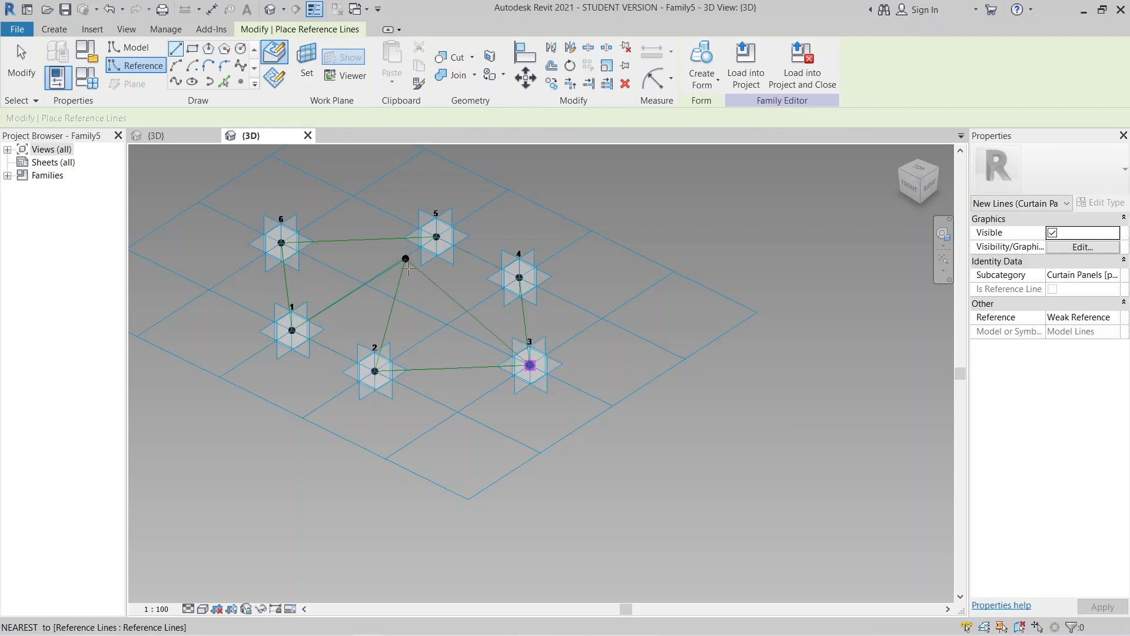
Add centre lines to points 4 and 5, with edges 4–3 and 5–4.
{"action": "left_click", "coordinate": [405, 258]}
{"action": "left_click", "coordinate": [519, 276]}
{"action": "left_click", "coordinate": [529, 364]}
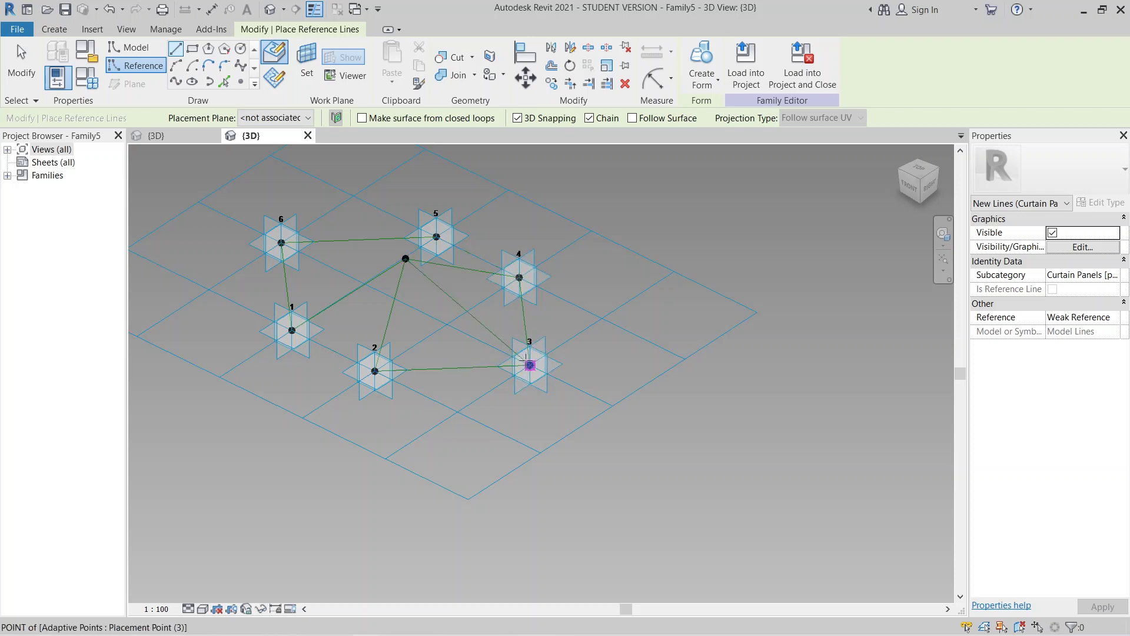
{"action": "key", "text": "Escape"}
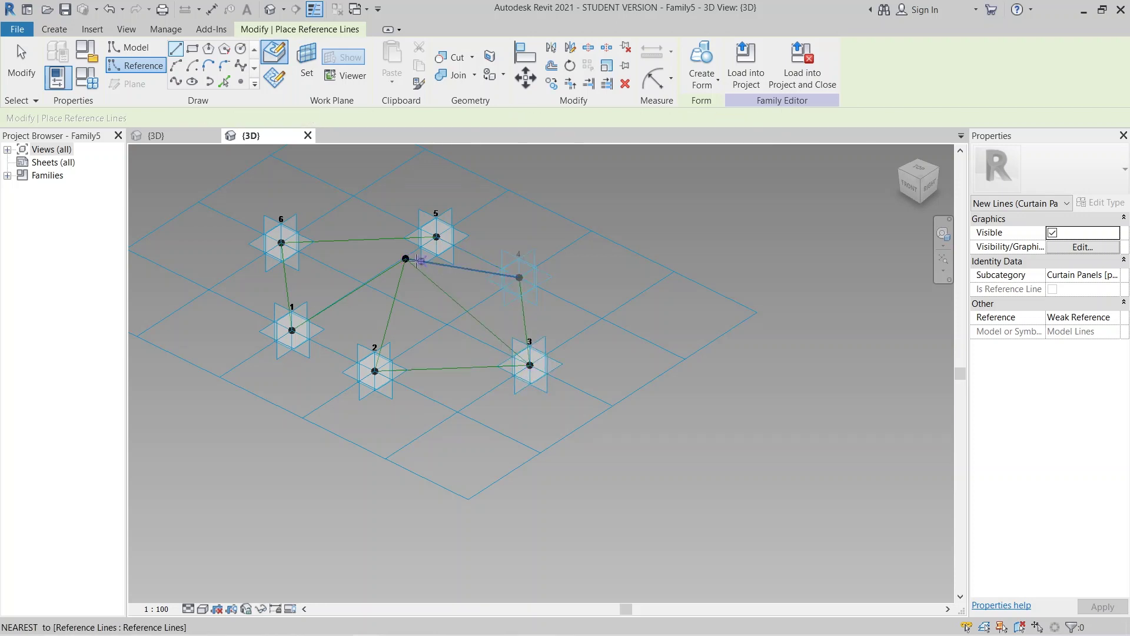
{"action": "left_click", "coordinate": [405, 259]}
{"action": "left_click", "coordinate": [436, 237]}
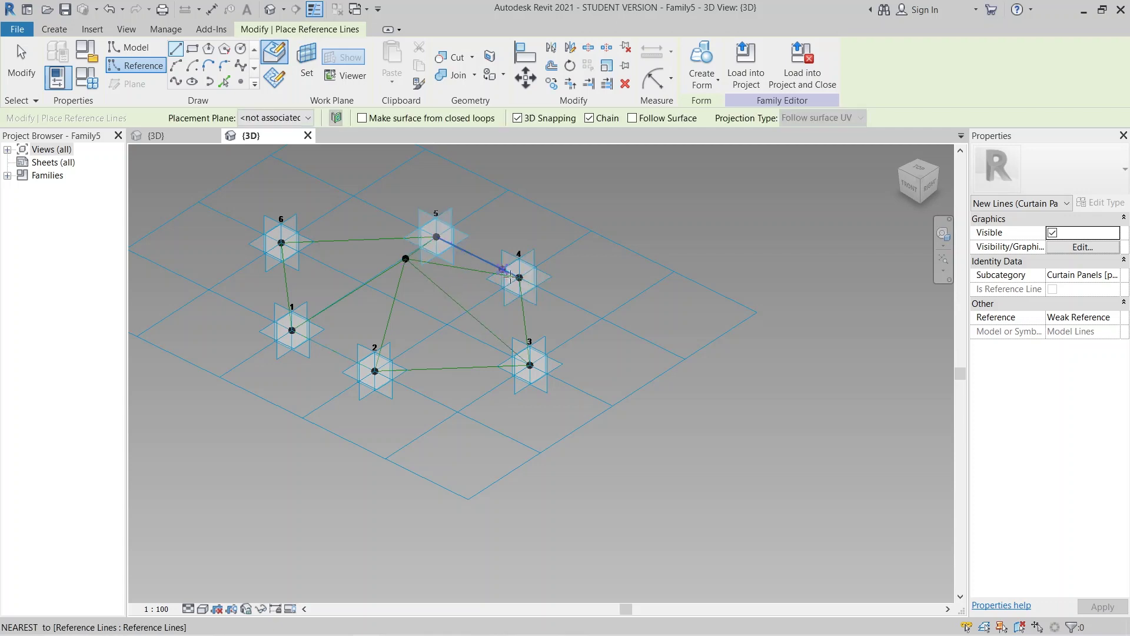
{"action": "left_click", "coordinate": [519, 277]}
{"action": "key", "text": "Escape"}
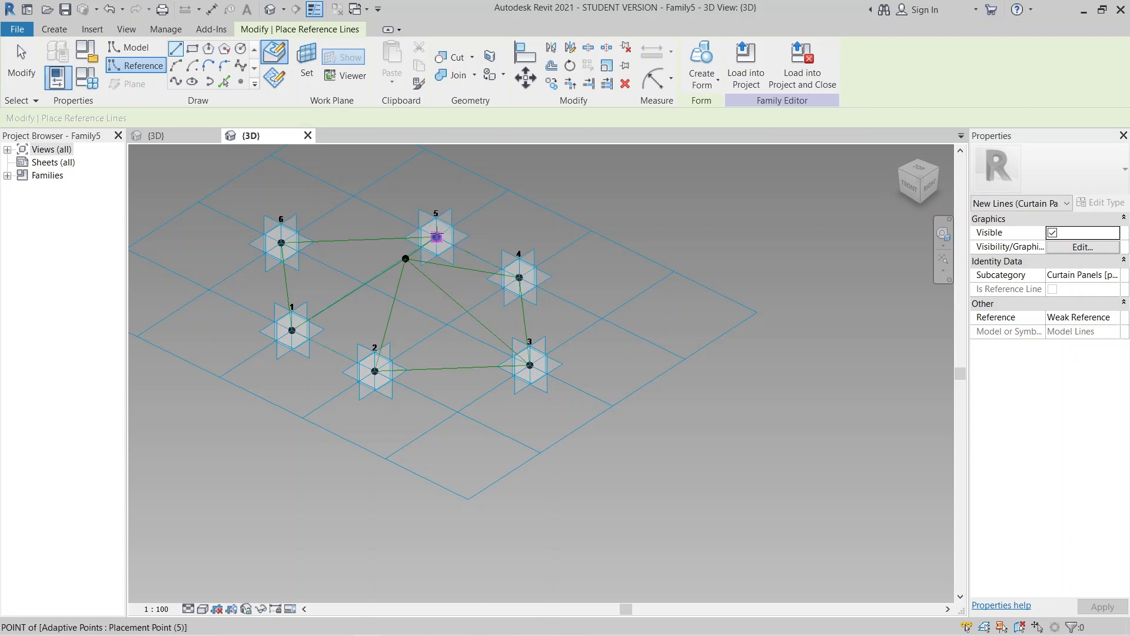
Add centre lines to points 6 and 1, with the edge from 6 to 5.
{"action": "left_click", "coordinate": [405, 258]}
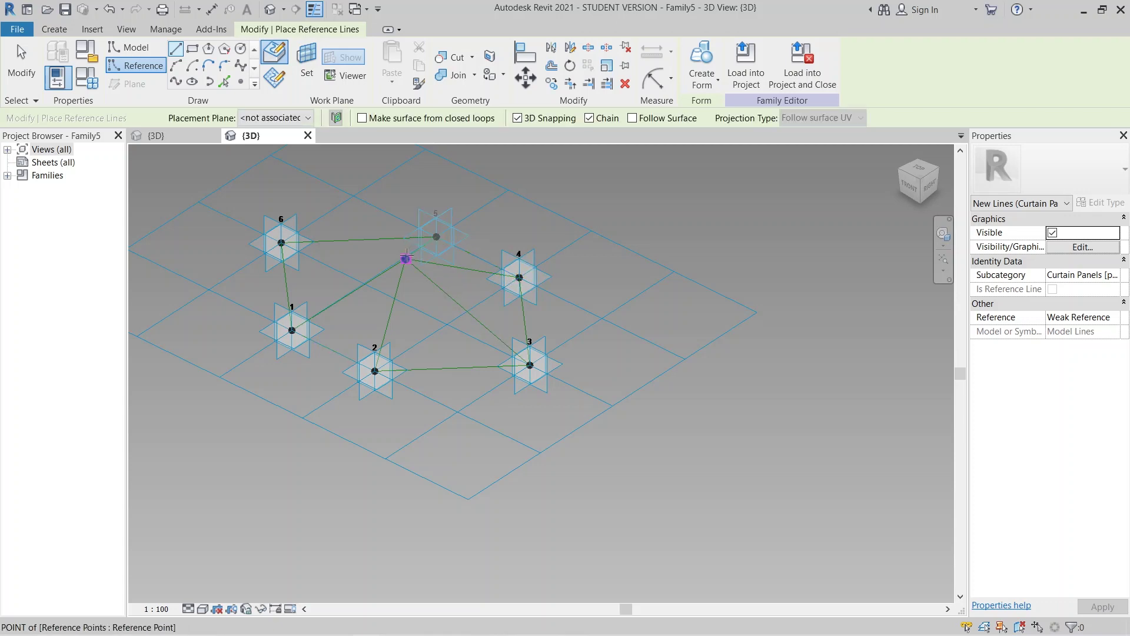
{"action": "left_click", "coordinate": [281, 242]}
{"action": "left_click", "coordinate": [436, 236]}
{"action": "key", "text": "Escape"}
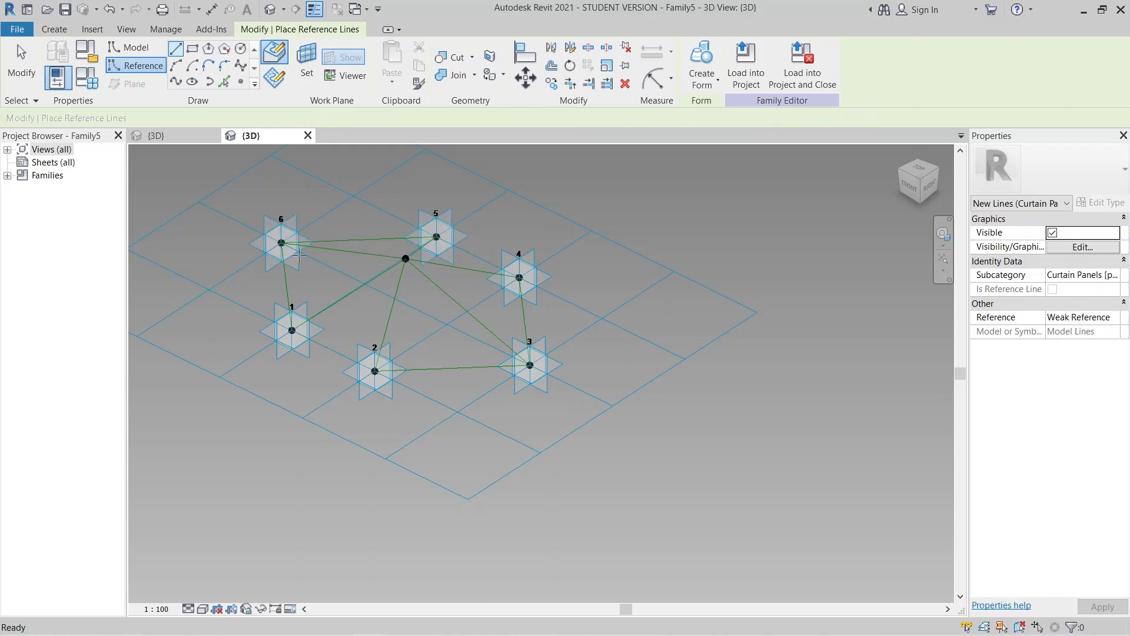
{"action": "left_click", "coordinate": [405, 258]}
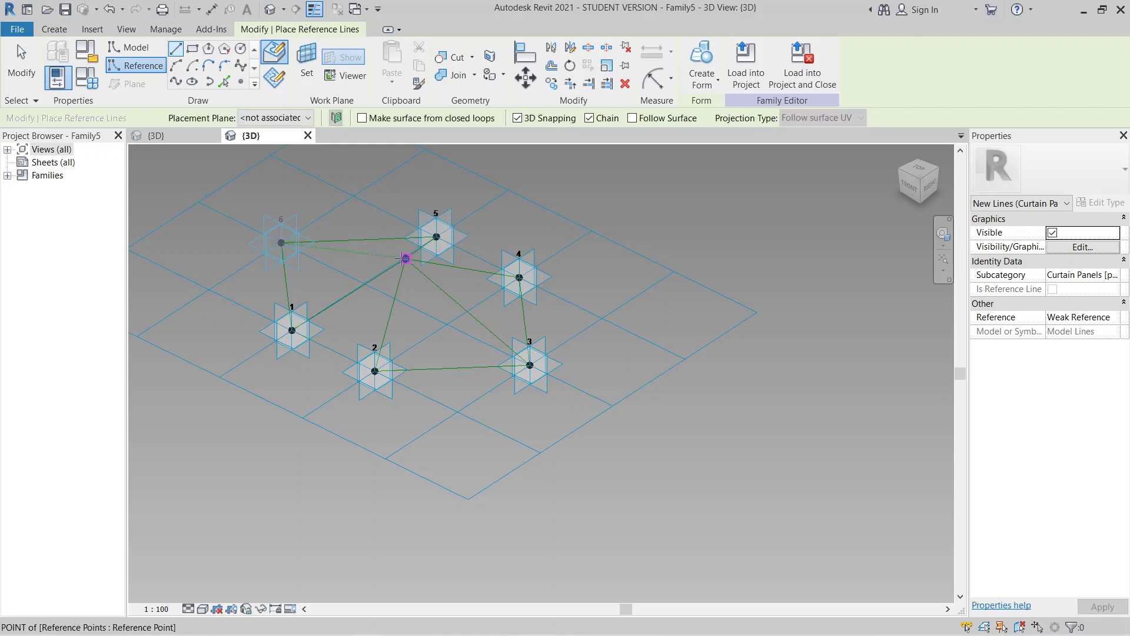
{"action": "left_click", "coordinate": [292, 328]}
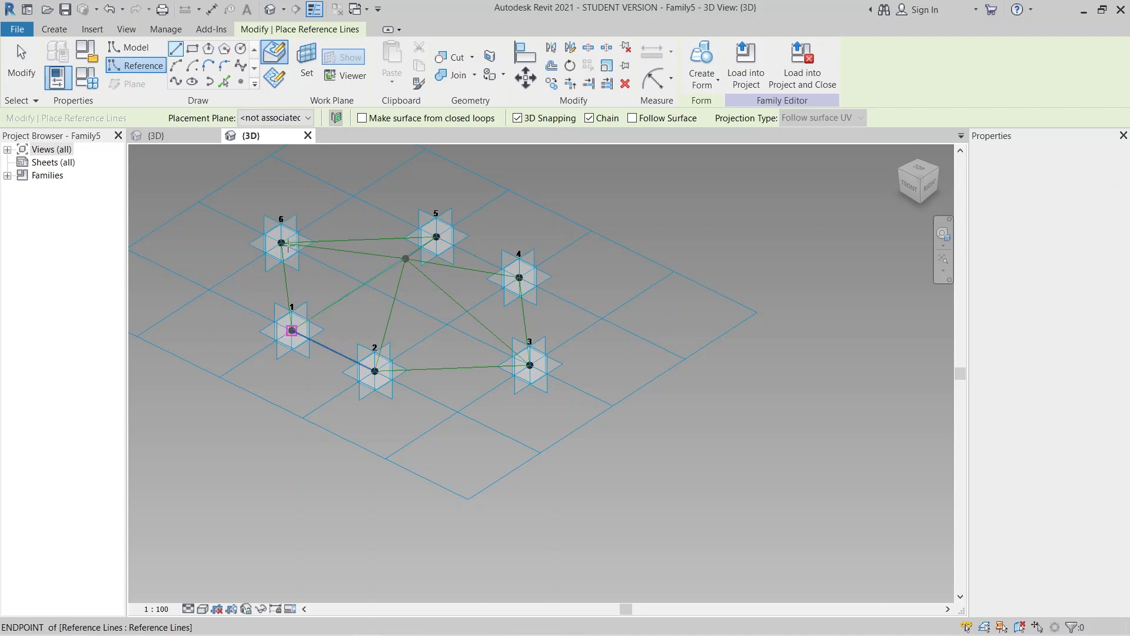
{"action": "key", "text": "Escape"}
{"action": "key", "text": "Escape"}
Orbit and zoom to a higher view over the hexagonal panel.
{"action": "middle_click_drag", "start_coordinate": [374, 312], "coordinate": [655, 327], "text": "shift"}
{"action": "scroll", "coordinate": [663, 323], "scroll_direction": "up", "scroll_amount": 3}
{"action": "scroll", "coordinate": [765, 342], "scroll_direction": "up", "scroll_amount": 2}
{"action": "middle_click_drag", "start_coordinate": [773, 346], "coordinate": [645, 434]}
{"action": "scroll", "coordinate": [636, 434], "scroll_direction": "down", "scroll_amount": 2}
{"action": "middle_click_drag", "start_coordinate": [566, 232], "coordinate": [559, 218]}
{"action": "middle_click_drag", "start_coordinate": [627, 380], "coordinate": [636, 417], "text": "shift"}
{"action": "middle_click_drag", "start_coordinate": [637, 417], "coordinate": [669, 460]}
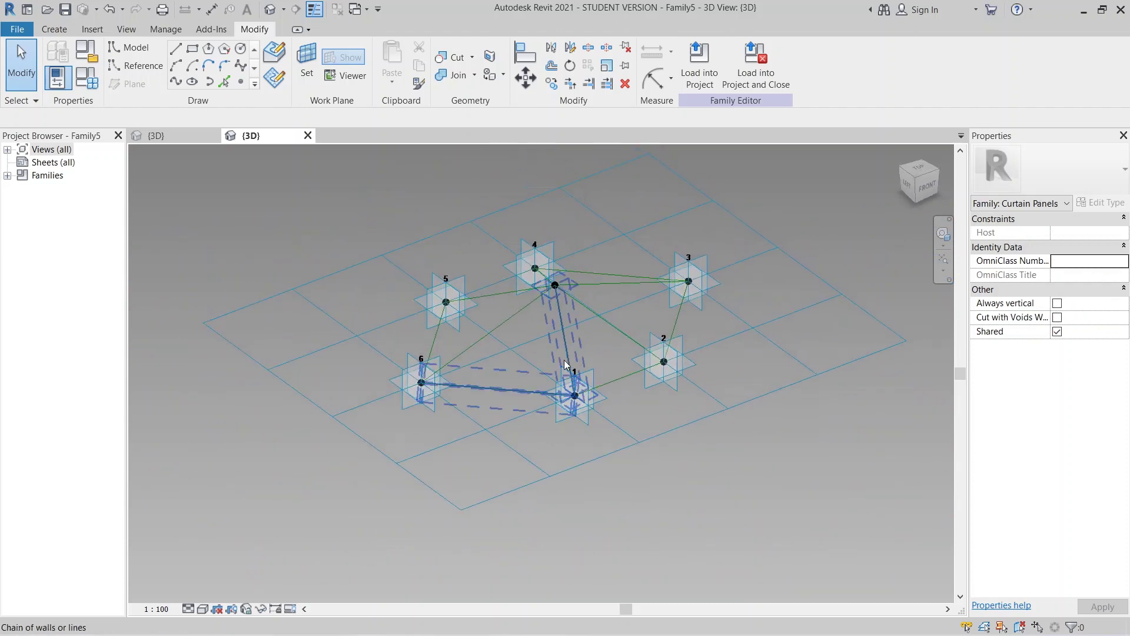
{"action": "scroll", "coordinate": [568, 368], "scroll_direction": "up", "scroll_amount": 2}
{"action": "middle_click_drag", "start_coordinate": [580, 403], "coordinate": [585, 430], "text": "shift"}
{"action": "scroll", "coordinate": [582, 420], "scroll_direction": "up", "scroll_amount": 2}
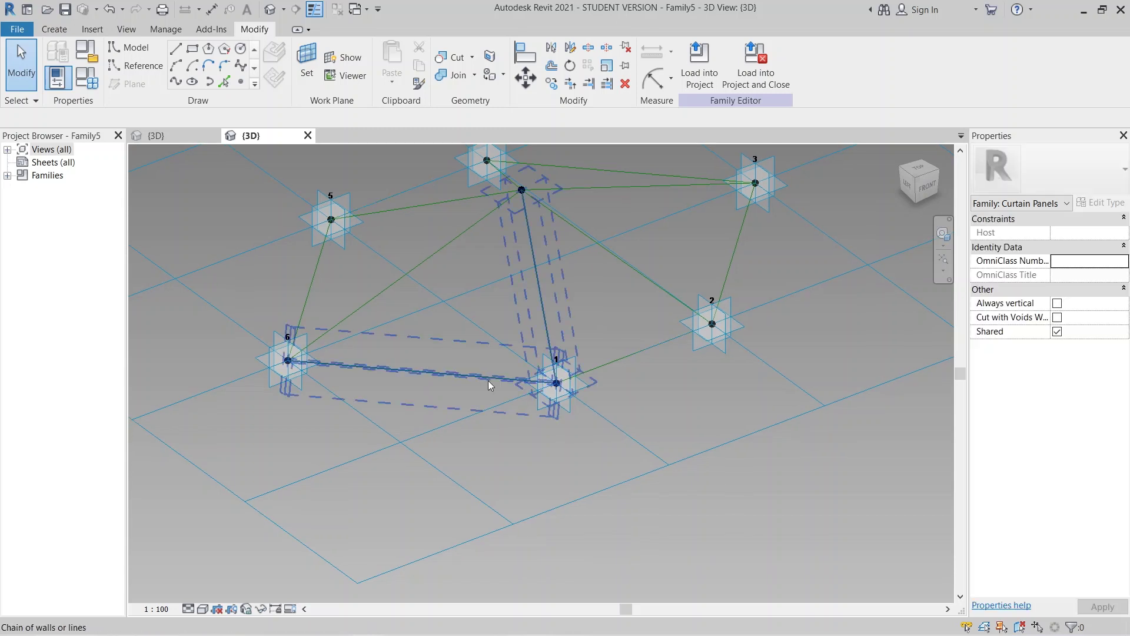
Select the six rim lines 1–2, 2–3, 3–4, 4–5, 5–6 and 6–1.
{"action": "left_click", "coordinate": [587, 386]}
{"action": "left_click", "coordinate": [600, 367]}
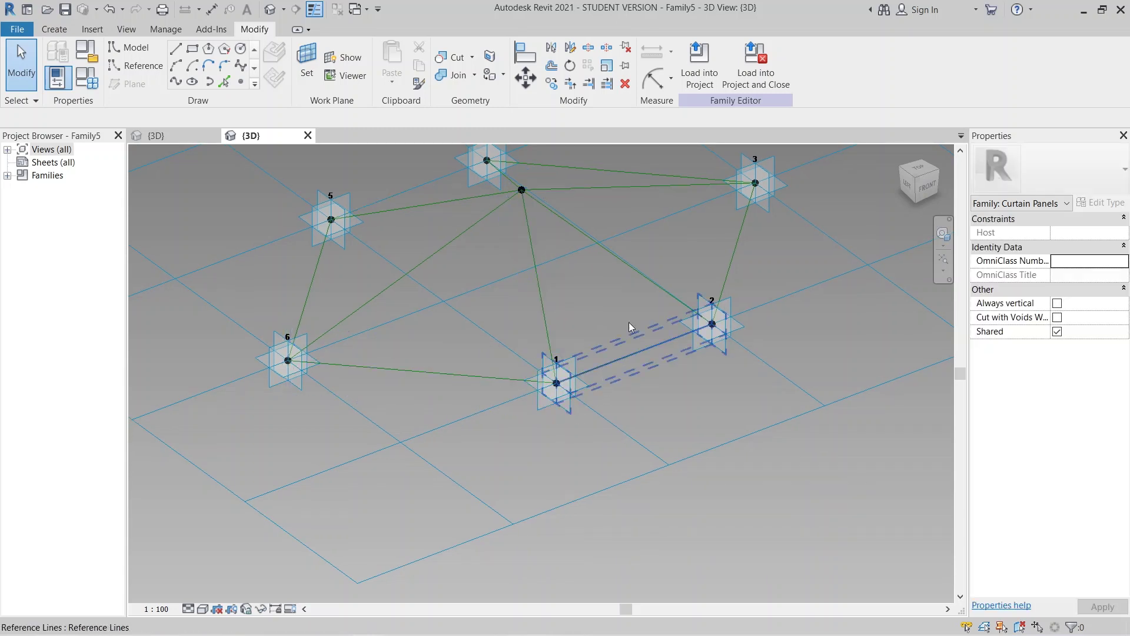
{"action": "left_click", "coordinate": [446, 379]}
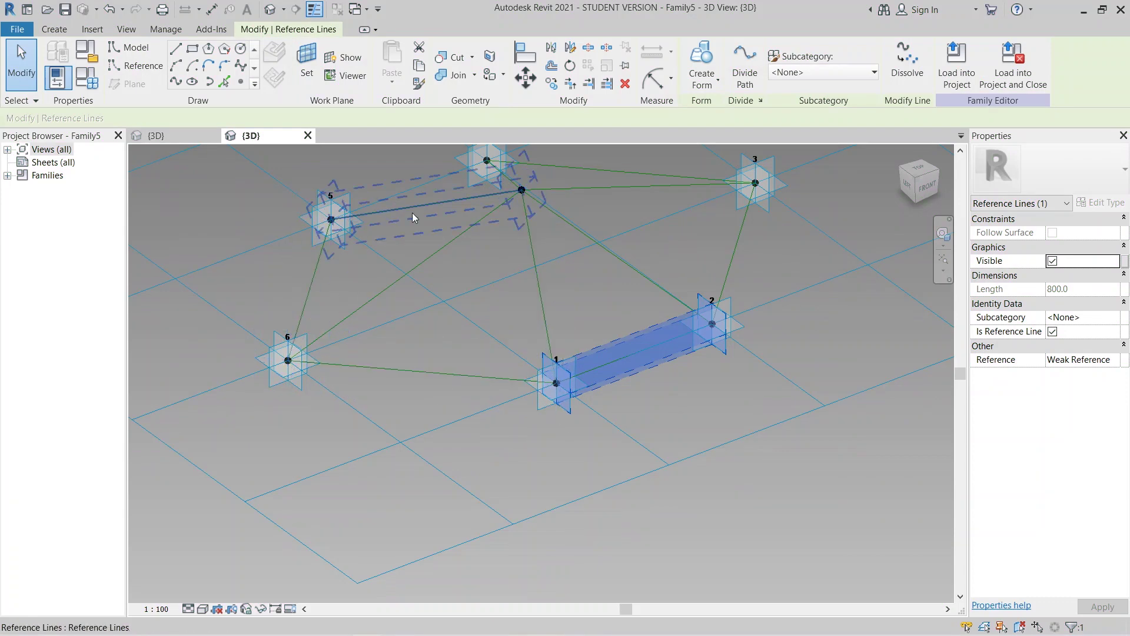
{"action": "middle_click_drag", "start_coordinate": [412, 218], "coordinate": [378, 352]}
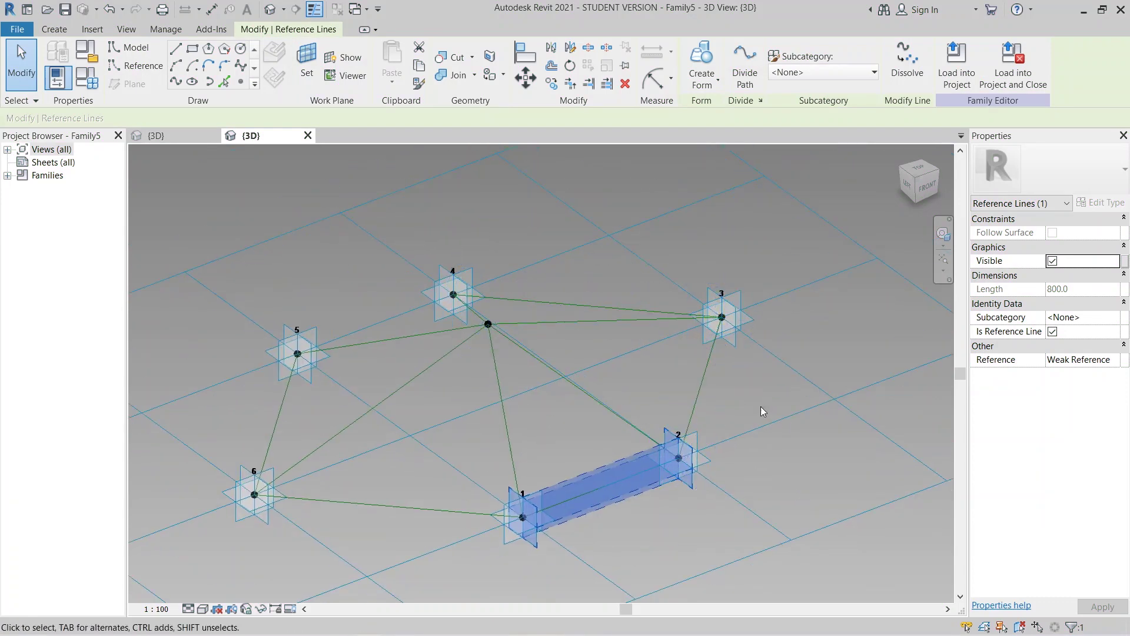
{"action": "left_click", "coordinate": [701, 383], "text": "ctrl"}
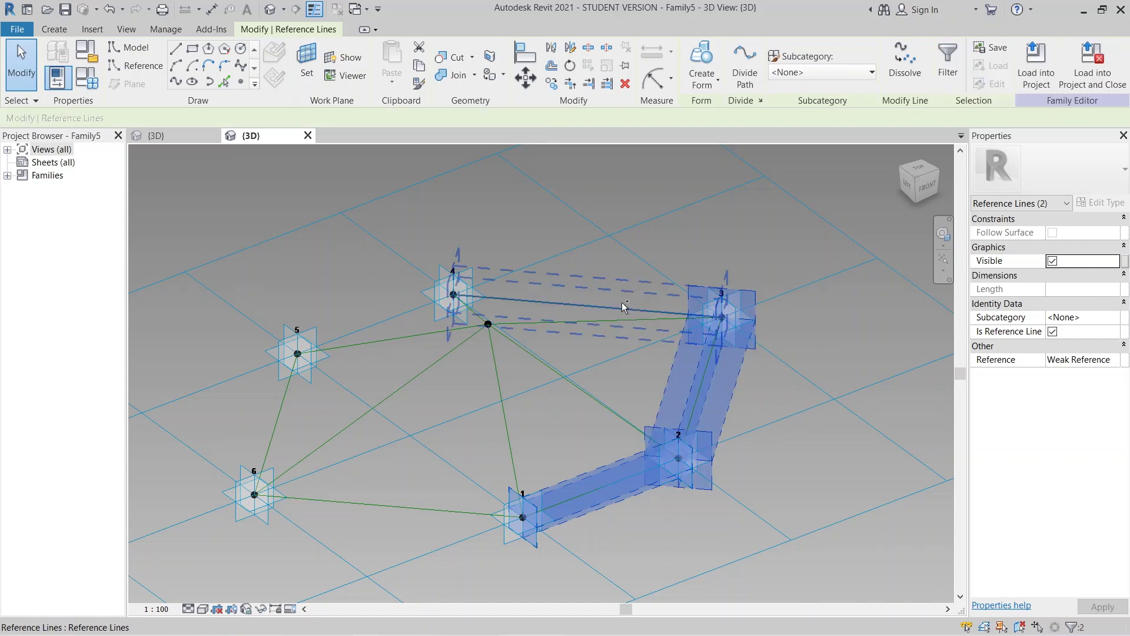
{"action": "left_click", "coordinate": [623, 305], "text": "ctrl"}
{"action": "left_click", "coordinate": [391, 317], "text": "ctrl"}
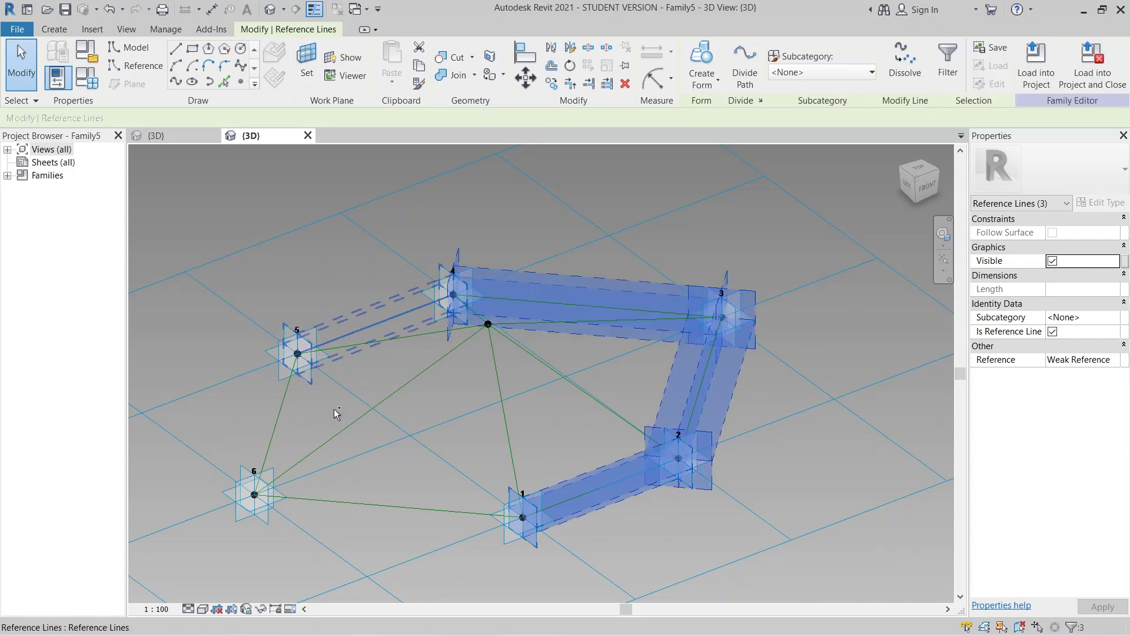
{"action": "left_click", "coordinate": [284, 411], "text": "ctrl"}
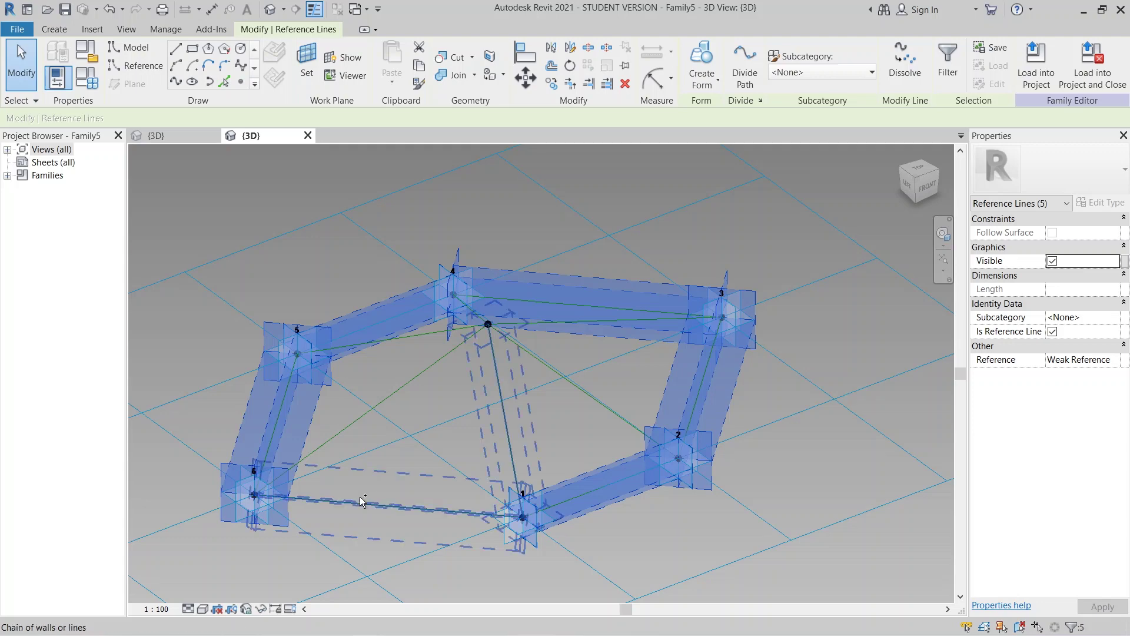
{"action": "left_click", "coordinate": [359, 496], "text": "ctrl"}
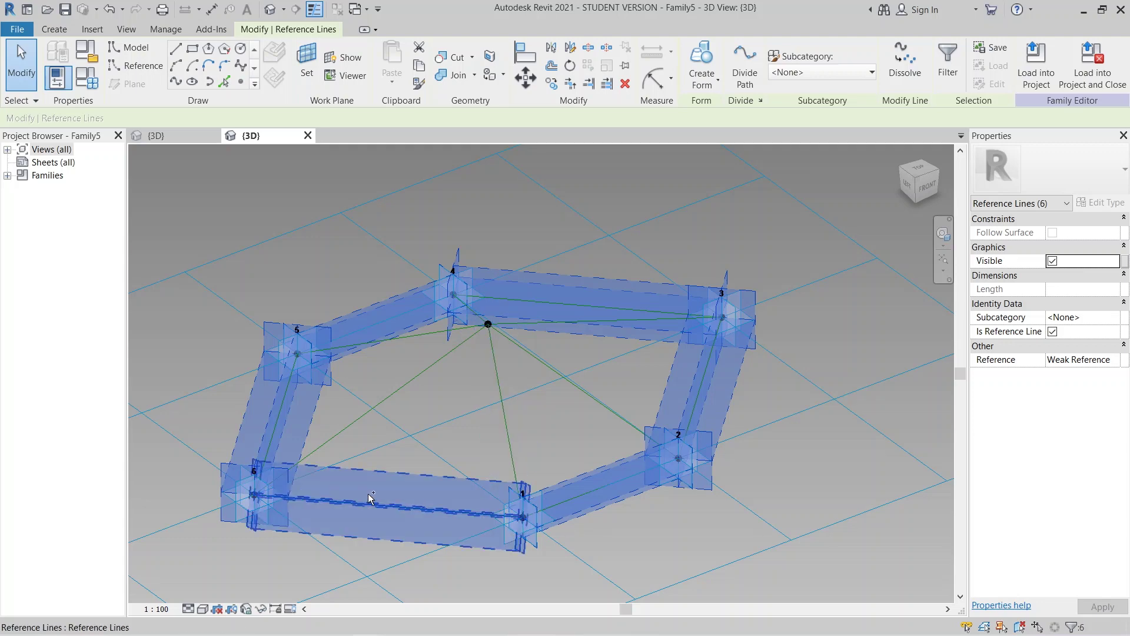
{"action": "scroll", "coordinate": [359, 497], "scroll_direction": "down", "scroll_amount": 2}
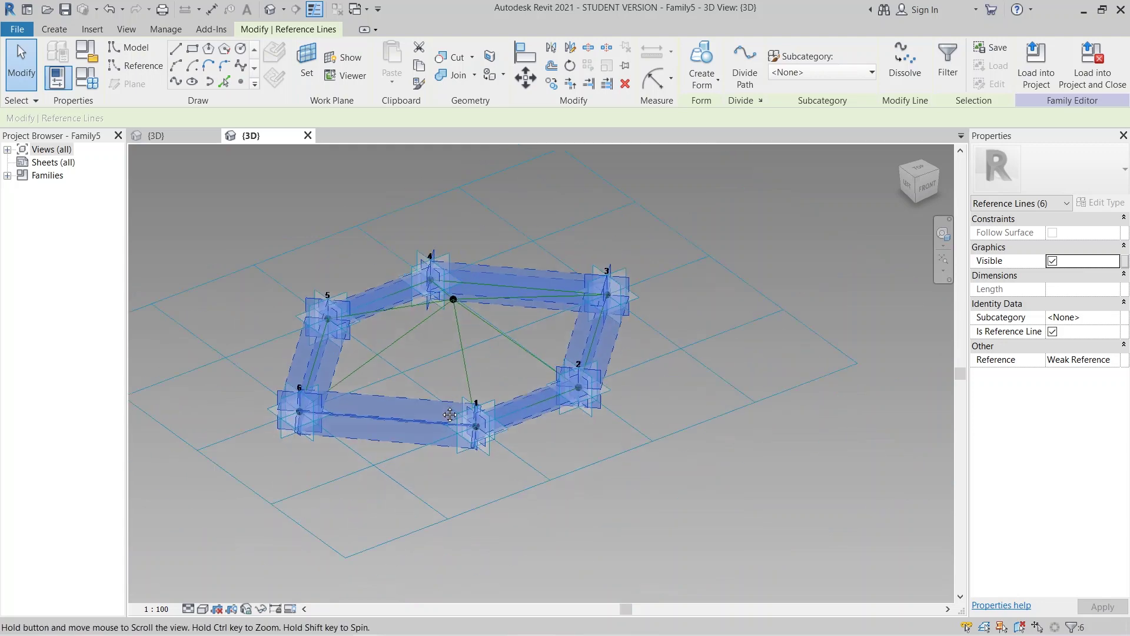
Create a flat surface form from the six rim lines and select it.
{"action": "left_click", "coordinate": [713, 92]}
{"action": "left_click", "coordinate": [708, 101]}
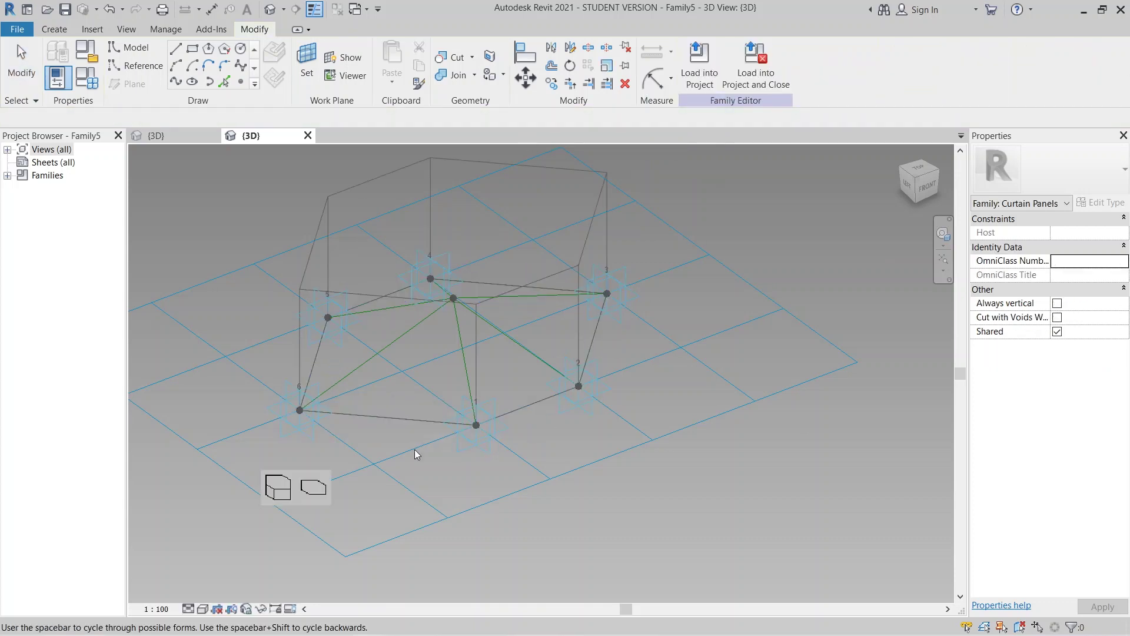
{"action": "left_click", "coordinate": [323, 496]}
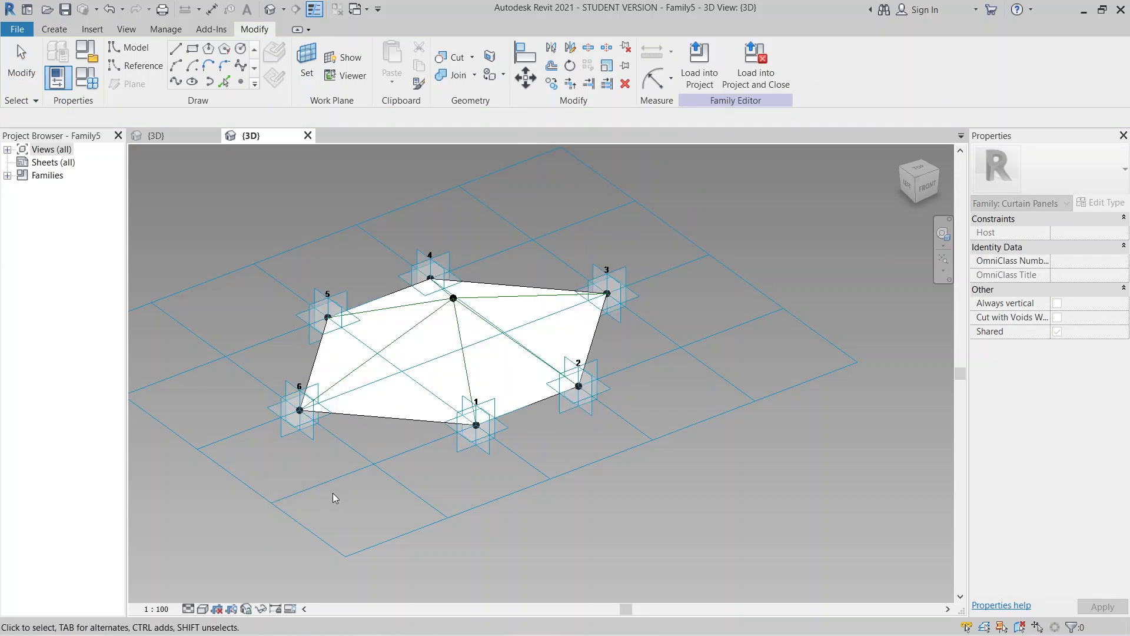
{"action": "scroll", "coordinate": [548, 436], "scroll_direction": "down", "scroll_amount": 1}
{"action": "middle_click_drag", "start_coordinate": [502, 432], "coordinate": [504, 371]}
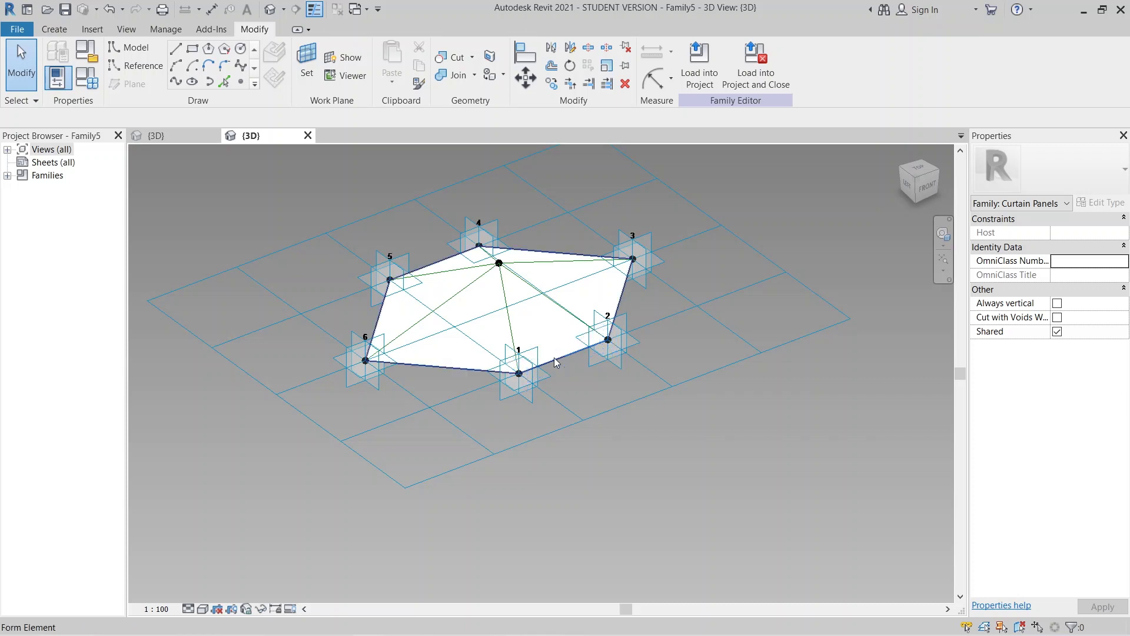
{"action": "left_click", "coordinate": [553, 358]}
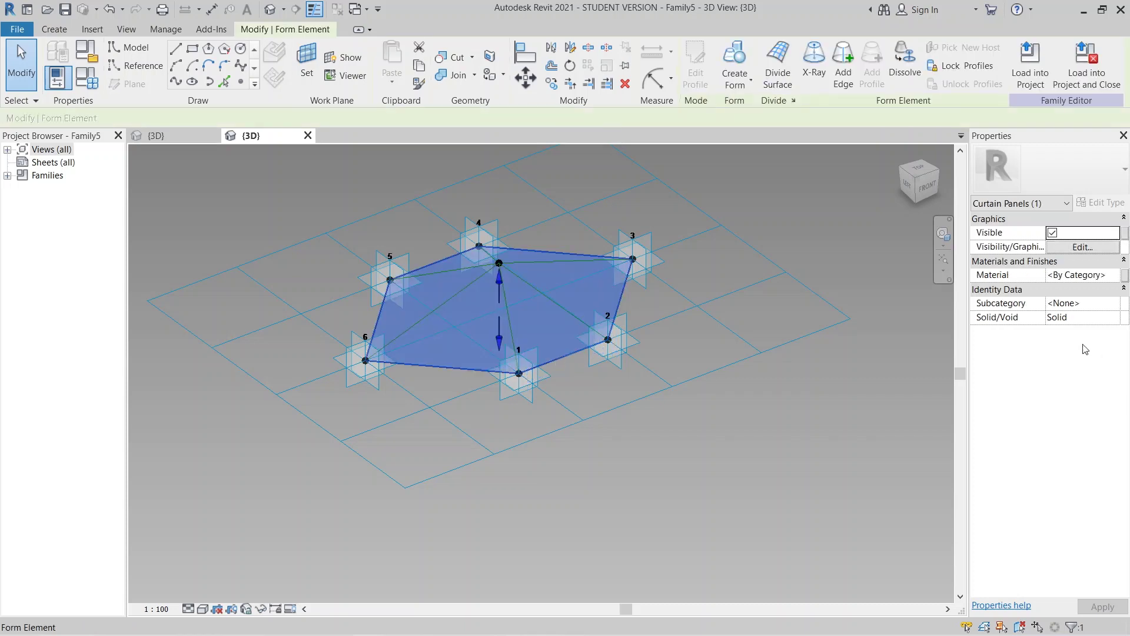
Link the form's Material to a new family parameter named Glass.
{"action": "left_click", "coordinate": [1125, 275]}
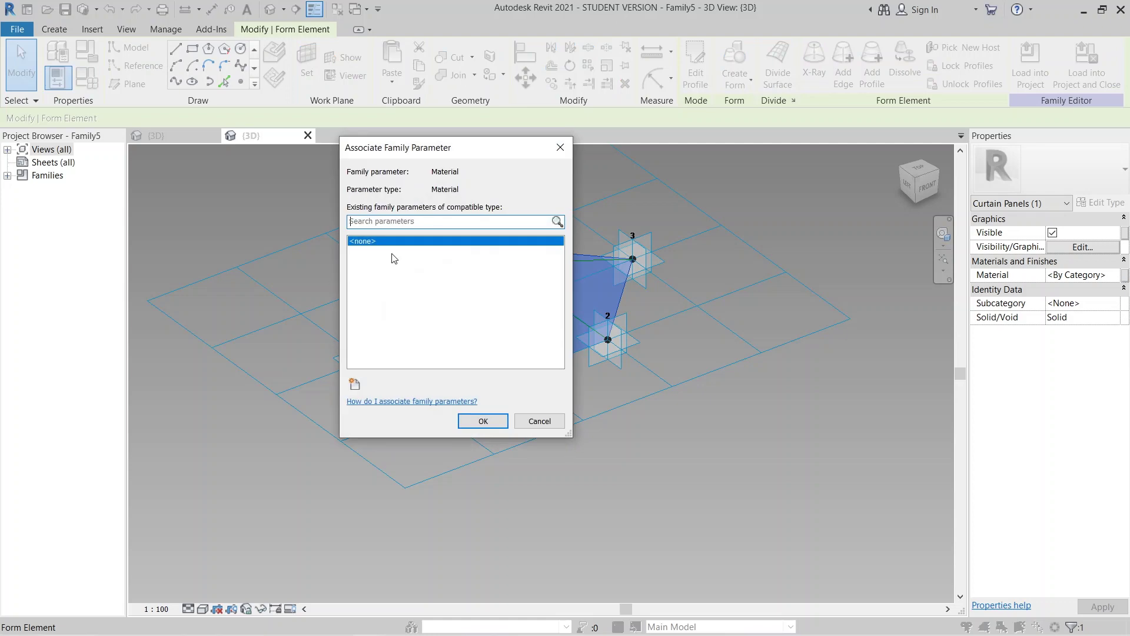
{"action": "left_click", "coordinate": [355, 383]}
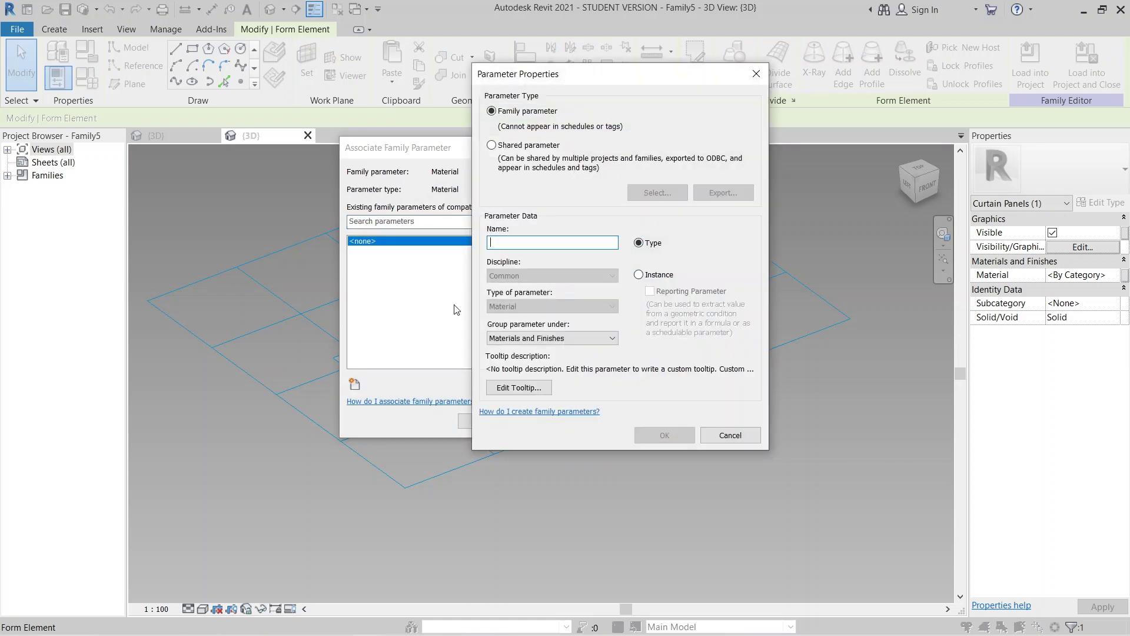
{"action": "type", "text": "Glass"}
{"action": "key", "text": "Return"}
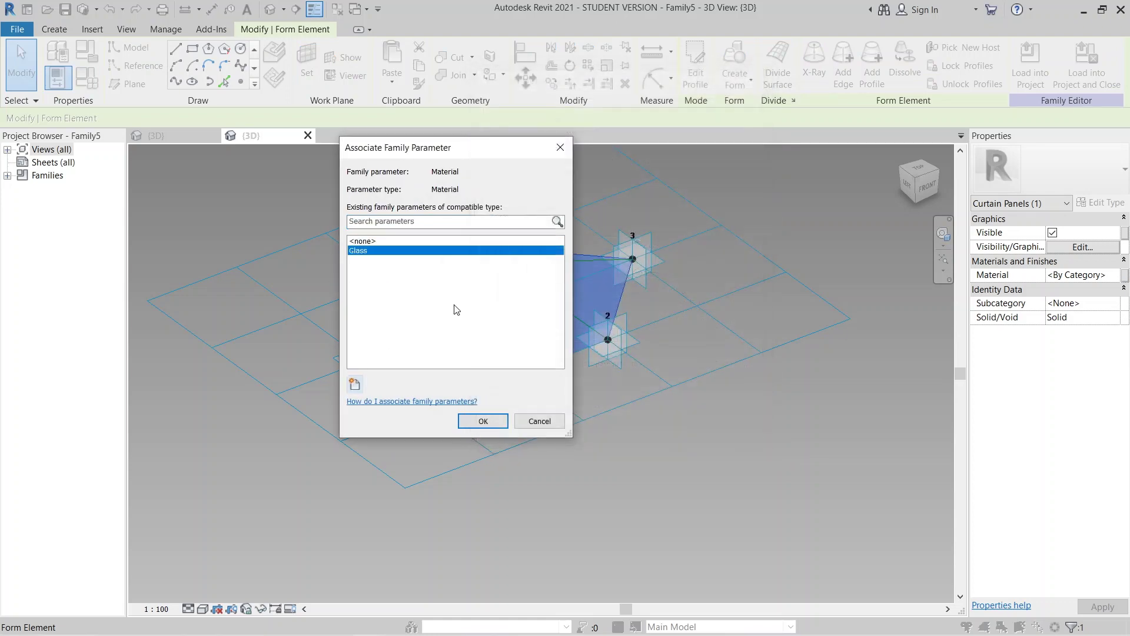
{"action": "left_click", "coordinate": [484, 420]}
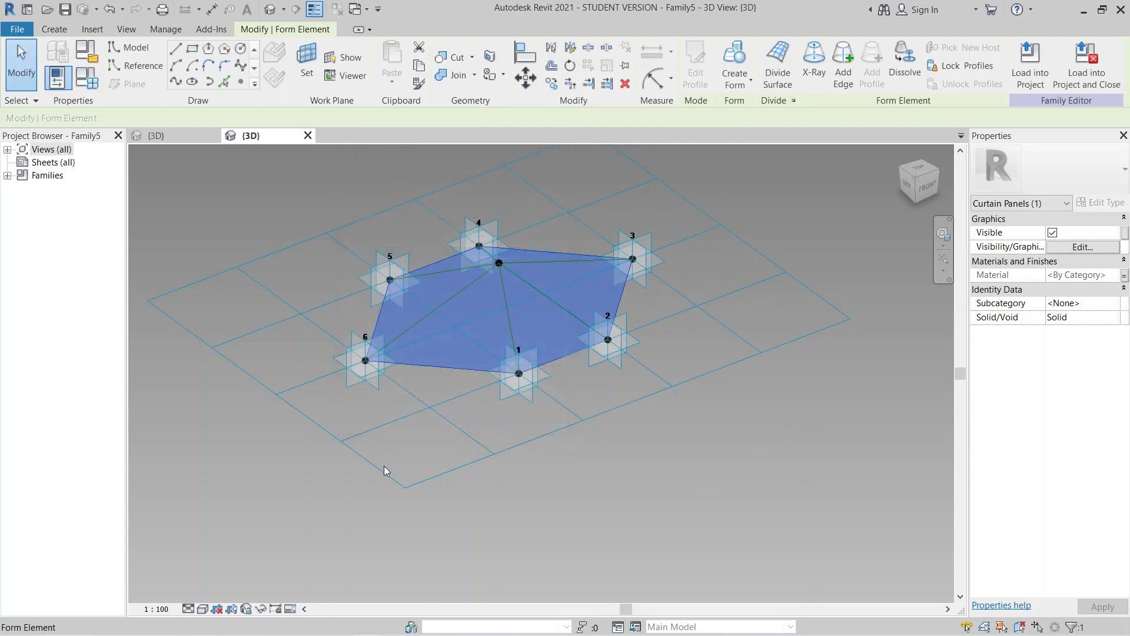
Set the Glass parameter's value to the Glass material in Family Types.
{"action": "left_click", "coordinate": [93, 85]}
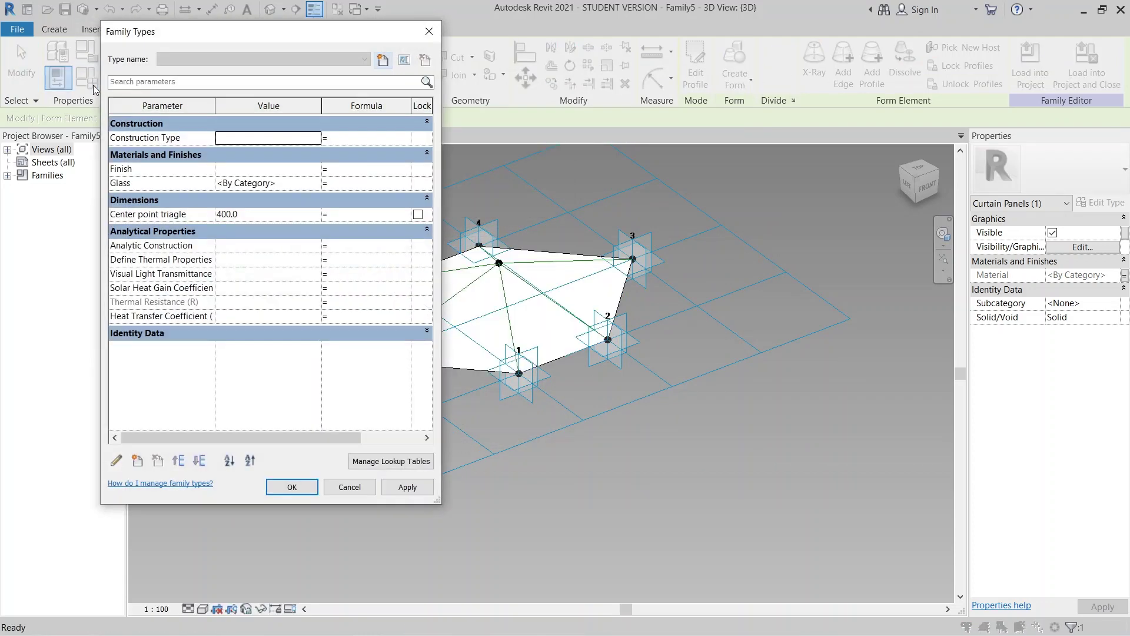
{"action": "left_click", "coordinate": [313, 183]}
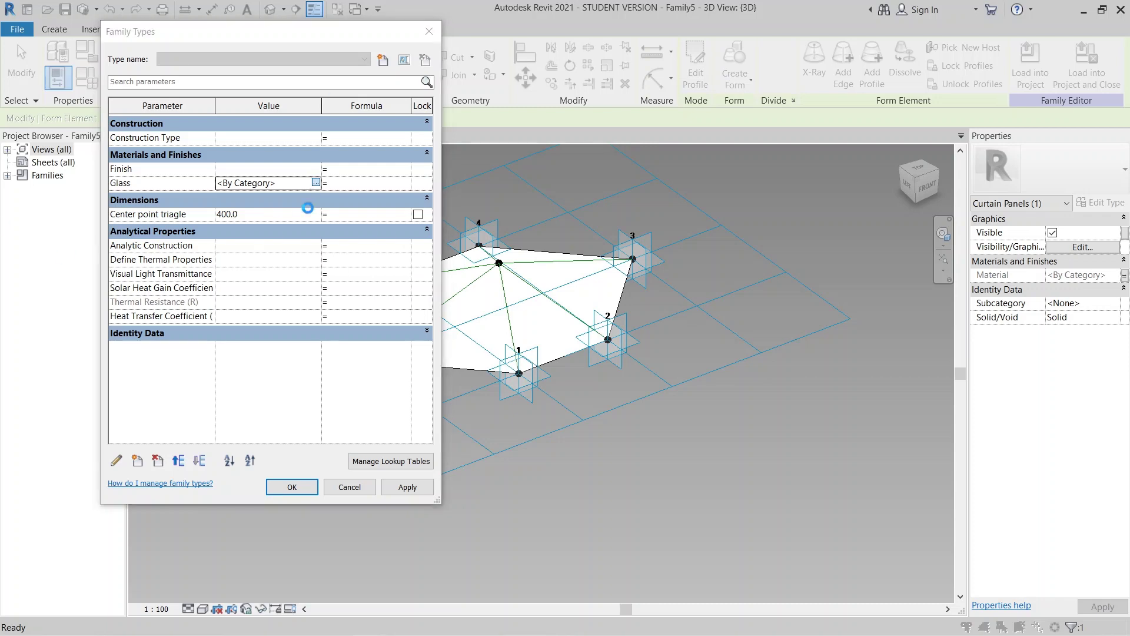
{"action": "left_click", "coordinate": [444, 275]}
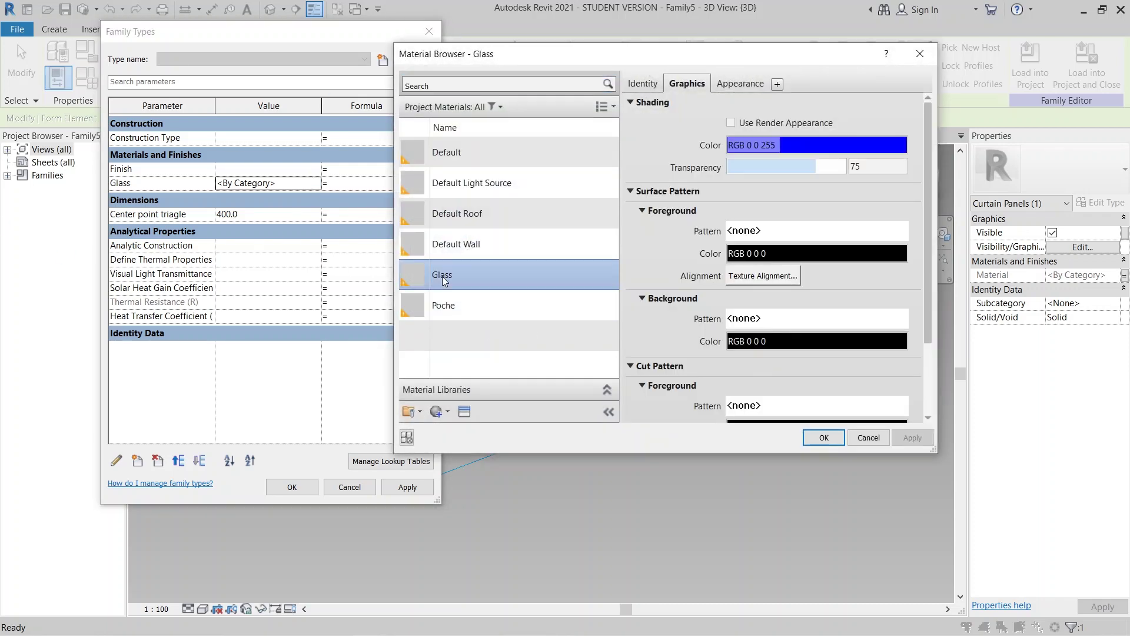
{"action": "left_click", "coordinate": [823, 437]}
Apply the Glass material to the panel, close Family Types and clear the selection.
{"action": "left_click", "coordinate": [408, 488]}
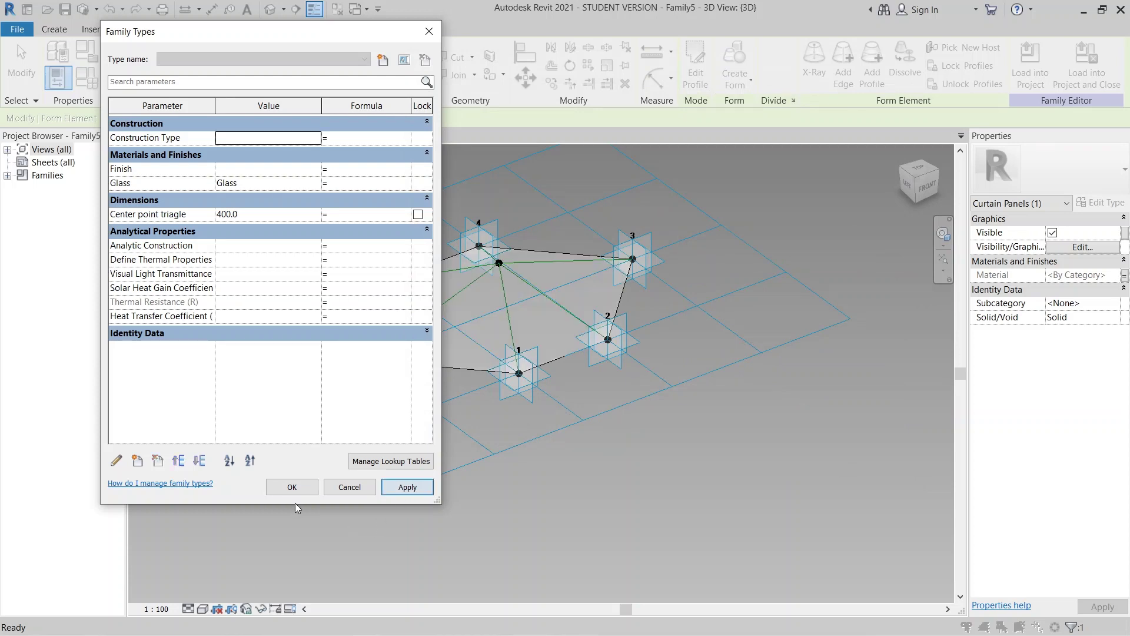
{"action": "left_click", "coordinate": [292, 488]}
{"action": "left_click", "coordinate": [669, 396]}
Orbit and pan the 3D view to inspect the translucent hexagonal glass panel.
{"action": "middle_click_drag", "start_coordinate": [668, 396], "coordinate": [537, 449], "text": "shift"}
{"action": "scroll", "coordinate": [532, 441], "scroll_direction": "down", "scroll_amount": 1}
{"action": "middle_click_drag", "start_coordinate": [315, 479], "coordinate": [610, 439]}
{"action": "scroll", "coordinate": [686, 338], "scroll_direction": "up", "scroll_amount": 4}
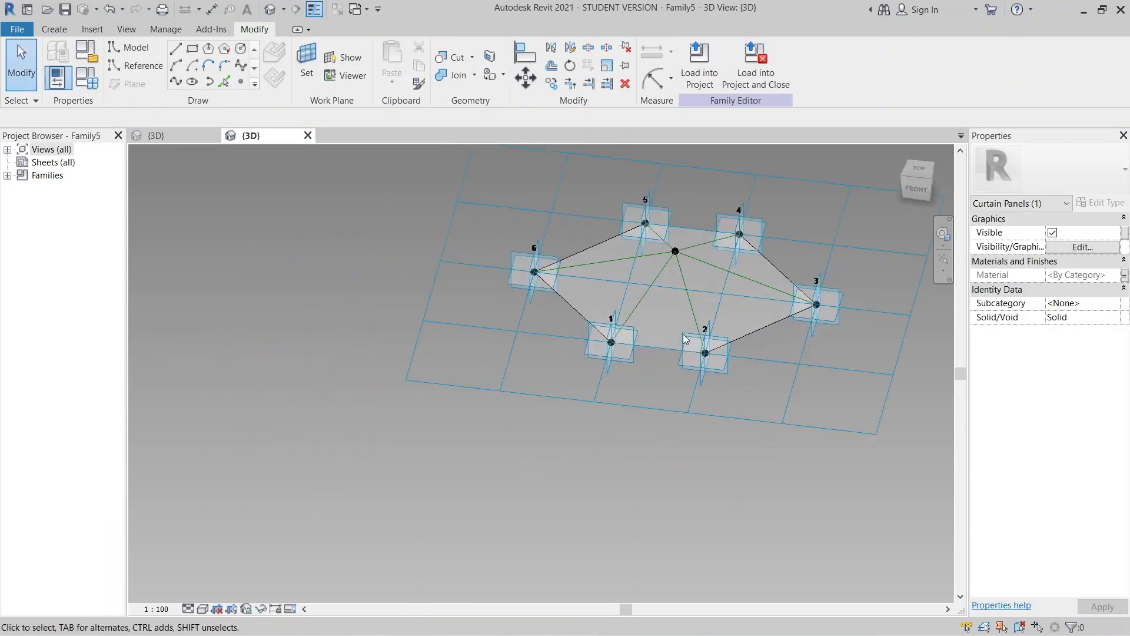
{"action": "middle_click_drag", "start_coordinate": [893, 446], "coordinate": [736, 531]}
{"action": "middle_click_drag", "start_coordinate": [737, 531], "coordinate": [655, 471], "text": "shift"}
{"action": "scroll", "coordinate": [648, 436], "scroll_direction": "down", "scroll_amount": 1}
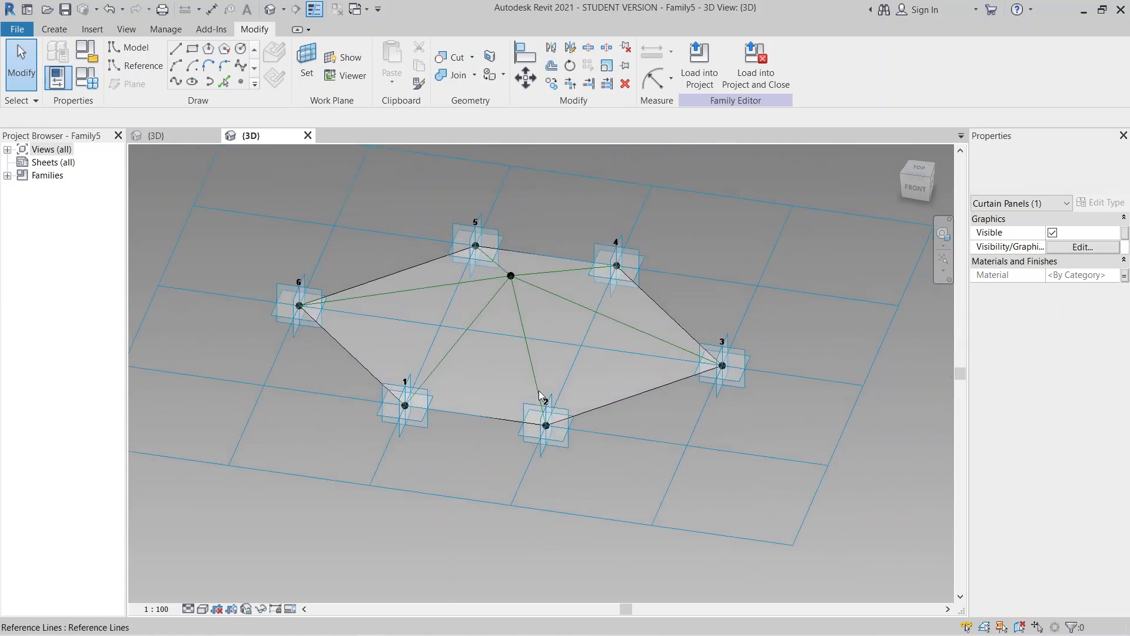
{"action": "scroll", "coordinate": [453, 341], "scroll_direction": "up", "scroll_amount": 2}
{"action": "middle_click_drag", "start_coordinate": [538, 371], "coordinate": [612, 386]}
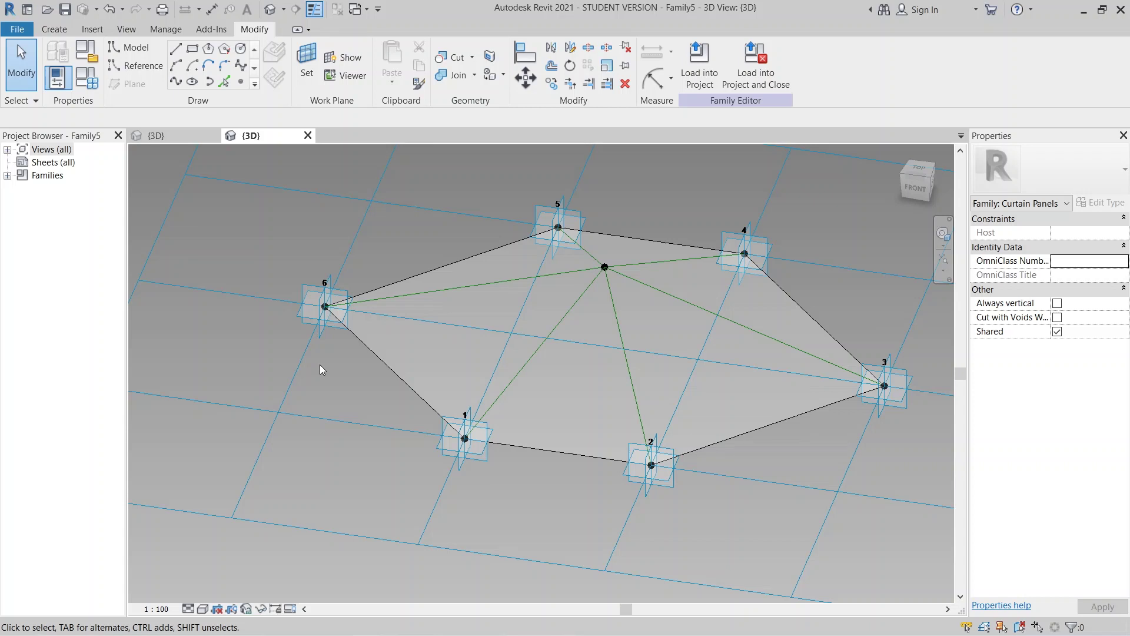
Place a reference point on the rib line running from point 1 to the centre.
{"action": "left_click", "coordinate": [130, 66]}
{"action": "left_click", "coordinate": [241, 81]}
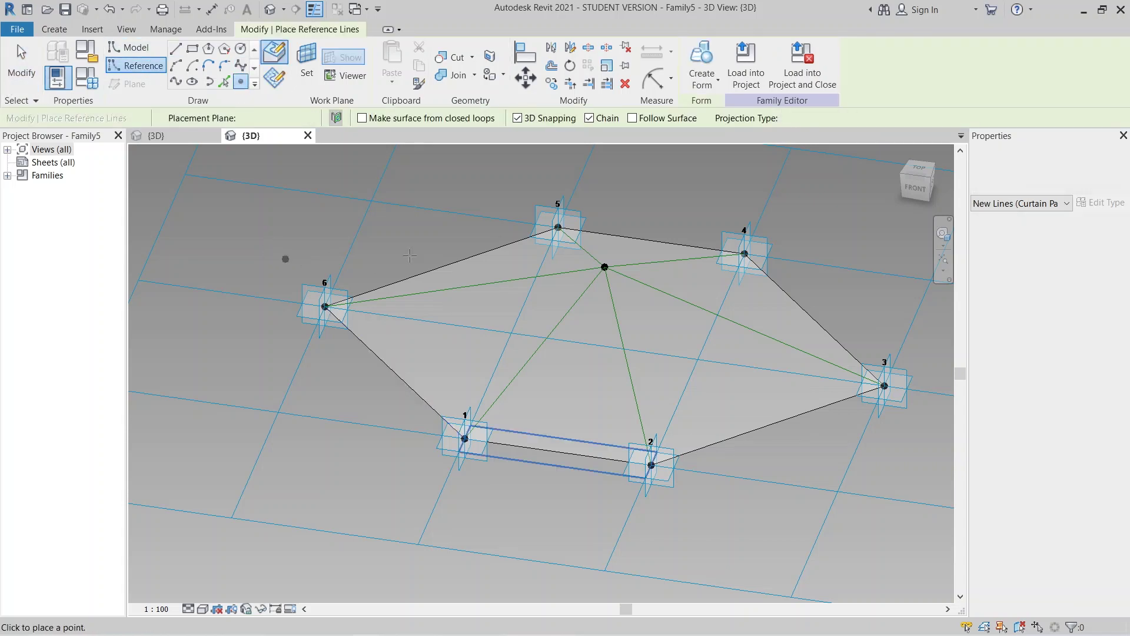
{"action": "left_click", "coordinate": [543, 340]}
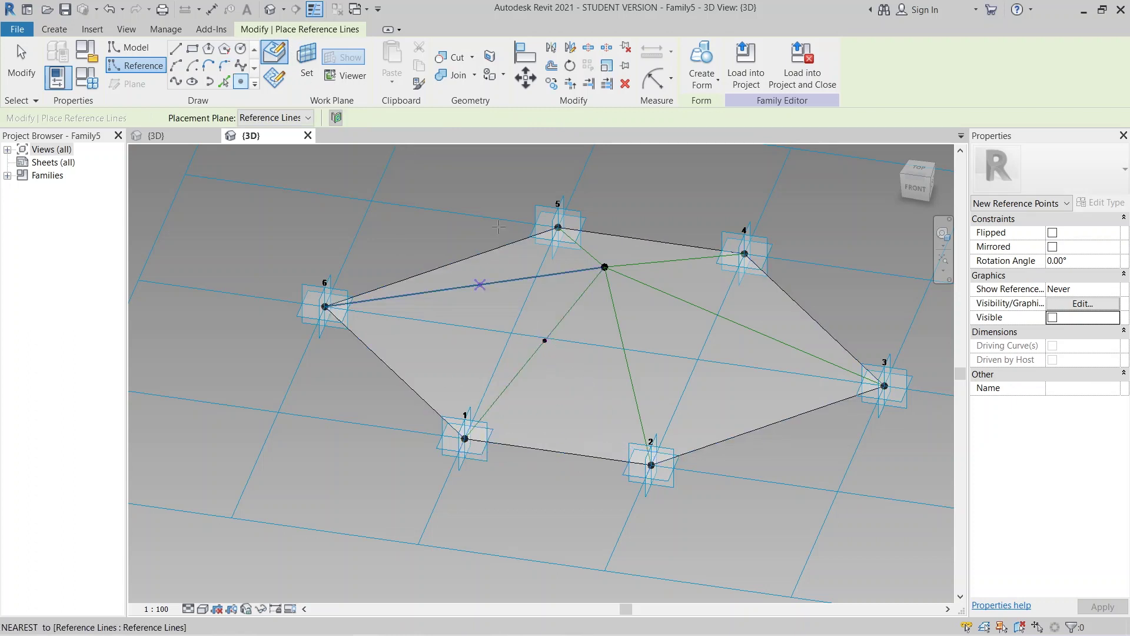
Make the new reference point's plane the work plane for a reference circle.
{"action": "left_click", "coordinate": [240, 52]}
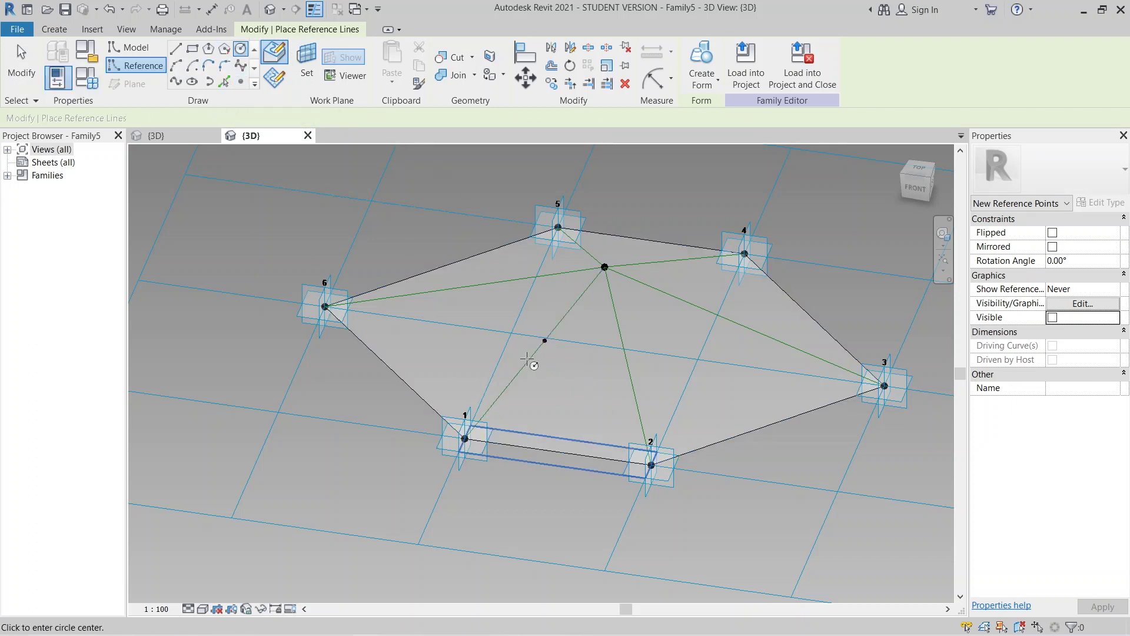
{"action": "scroll", "coordinate": [526, 360], "scroll_direction": "up", "scroll_amount": 4}
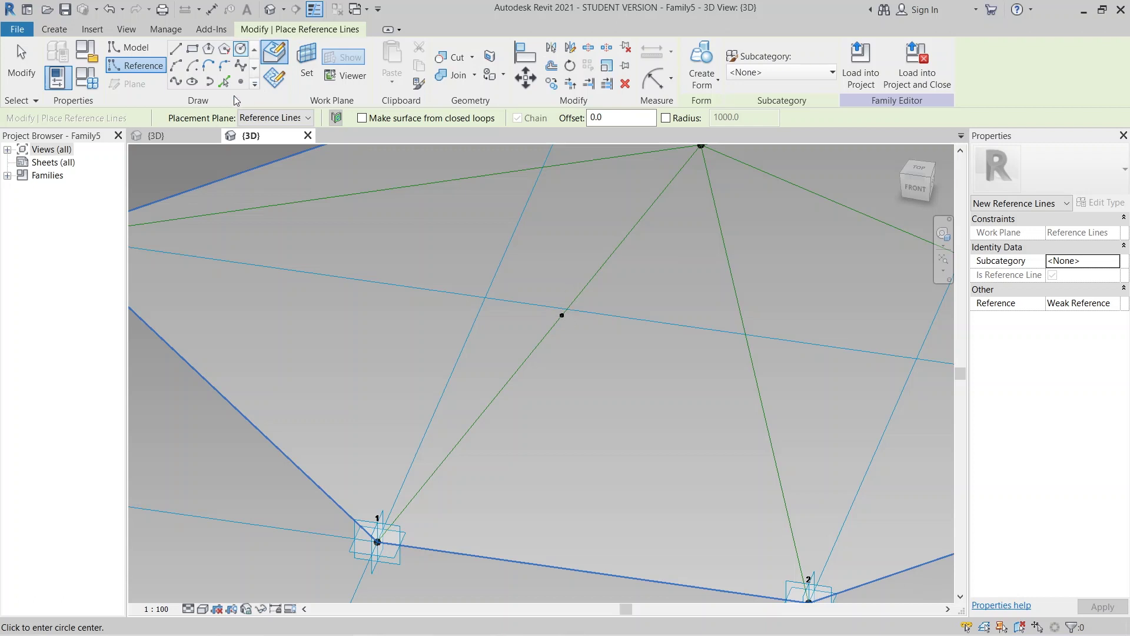
{"action": "left_click", "coordinate": [307, 70]}
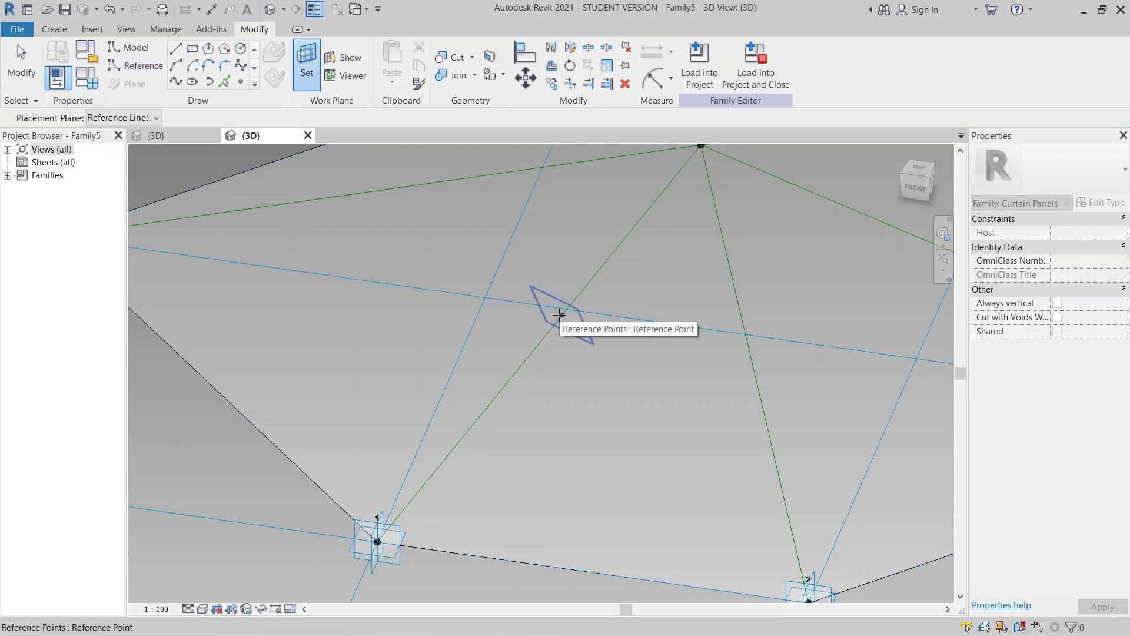
{"action": "scroll", "coordinate": [559, 315], "scroll_direction": "up", "scroll_amount": 5}
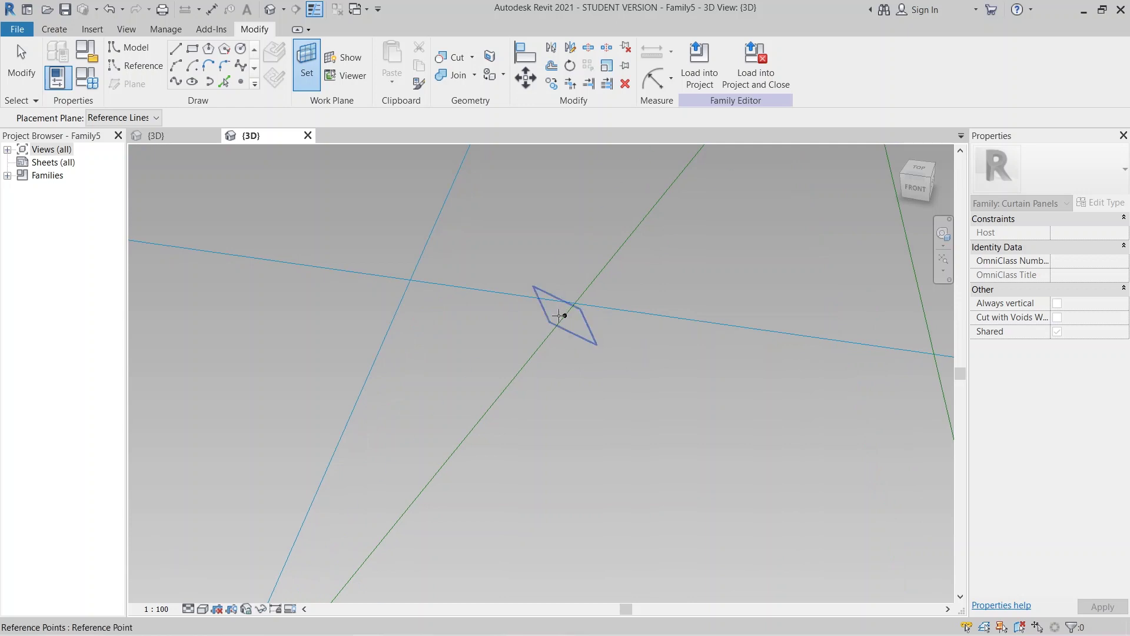
{"action": "left_click", "coordinate": [559, 315]}
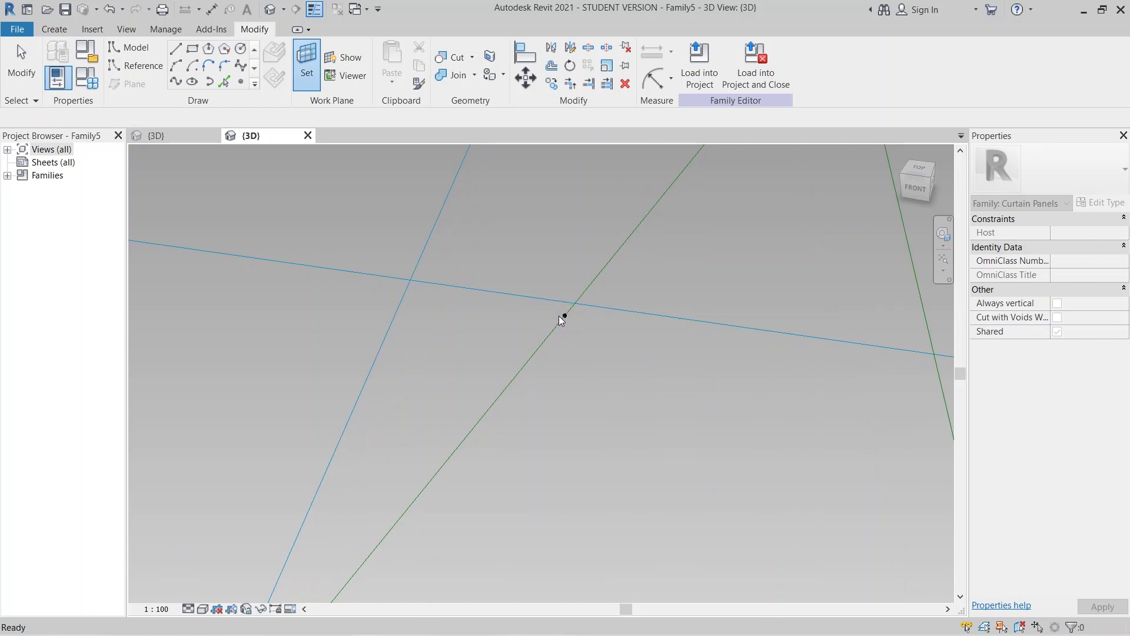
Restart the reference circle tool and pick a new work plane to draw on.
{"action": "left_click", "coordinate": [135, 65]}
{"action": "left_click", "coordinate": [241, 48]}
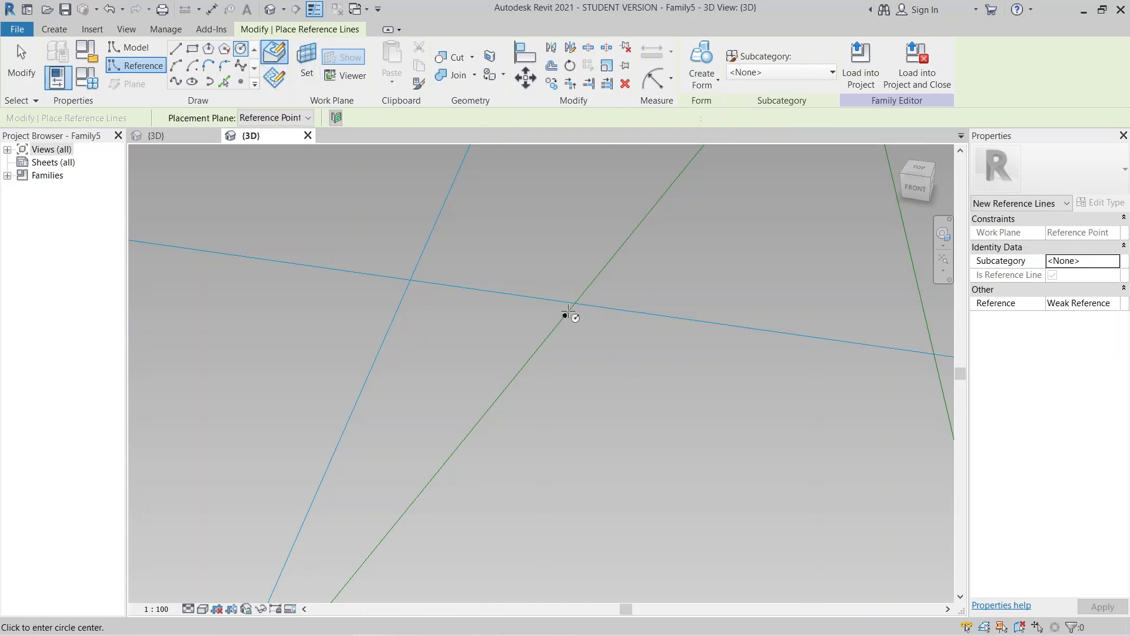
{"action": "scroll", "coordinate": [564, 316], "scroll_direction": "up", "scroll_amount": 3}
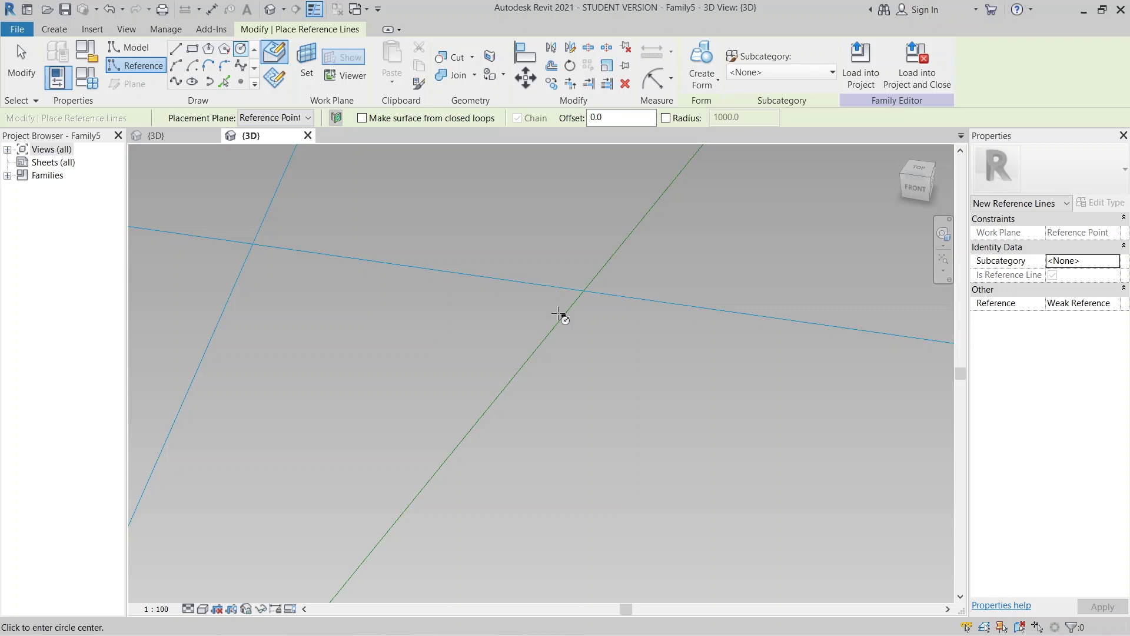
{"action": "left_click", "coordinate": [120, 67]}
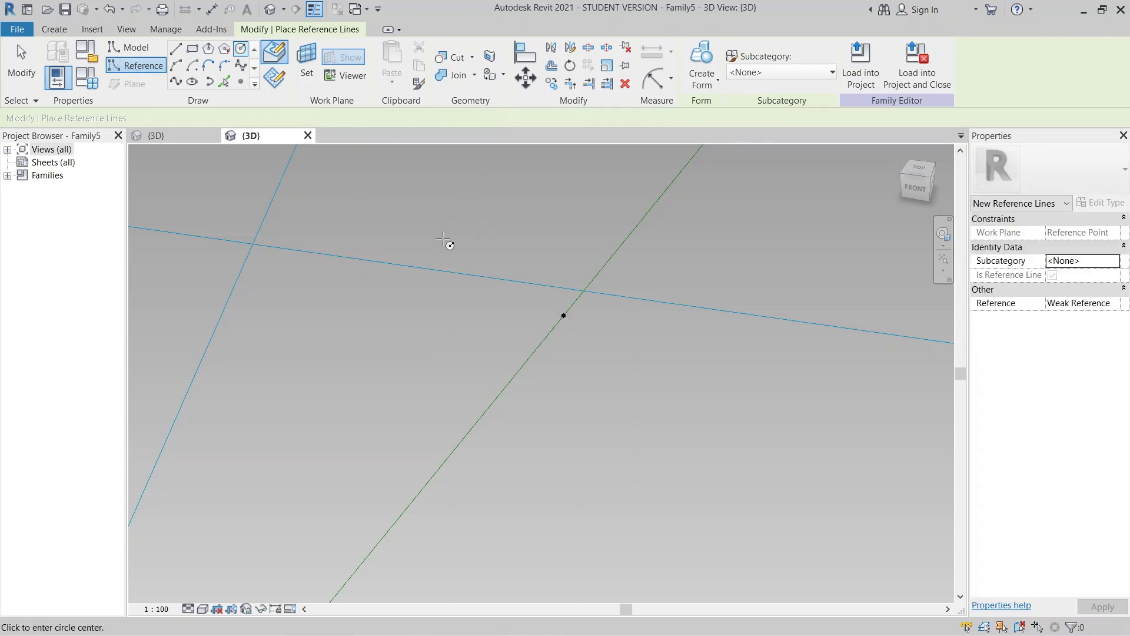
{"action": "left_click", "coordinate": [307, 64]}
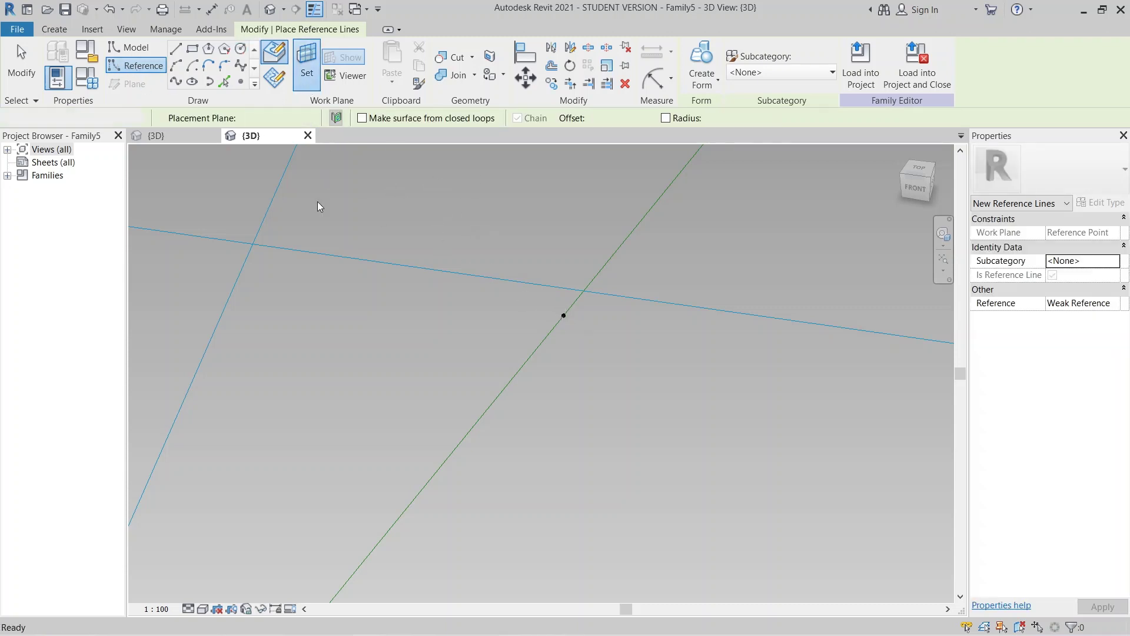
Set the rib-line reference point as the work plane.
{"action": "scroll", "coordinate": [482, 338], "scroll_direction": "down", "scroll_amount": 3}
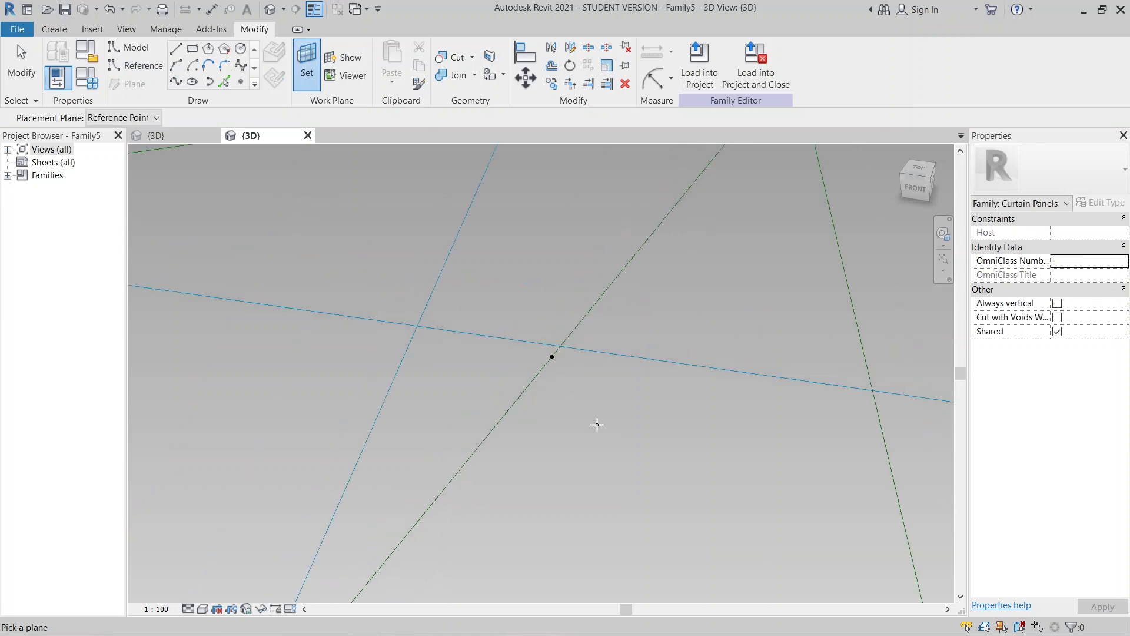
{"action": "middle_click_drag", "start_coordinate": [658, 511], "coordinate": [568, 413], "text": "shift"}
{"action": "middle_click_drag", "start_coordinate": [568, 413], "coordinate": [506, 443]}
{"action": "scroll", "coordinate": [615, 345], "scroll_direction": "up", "scroll_amount": 5}
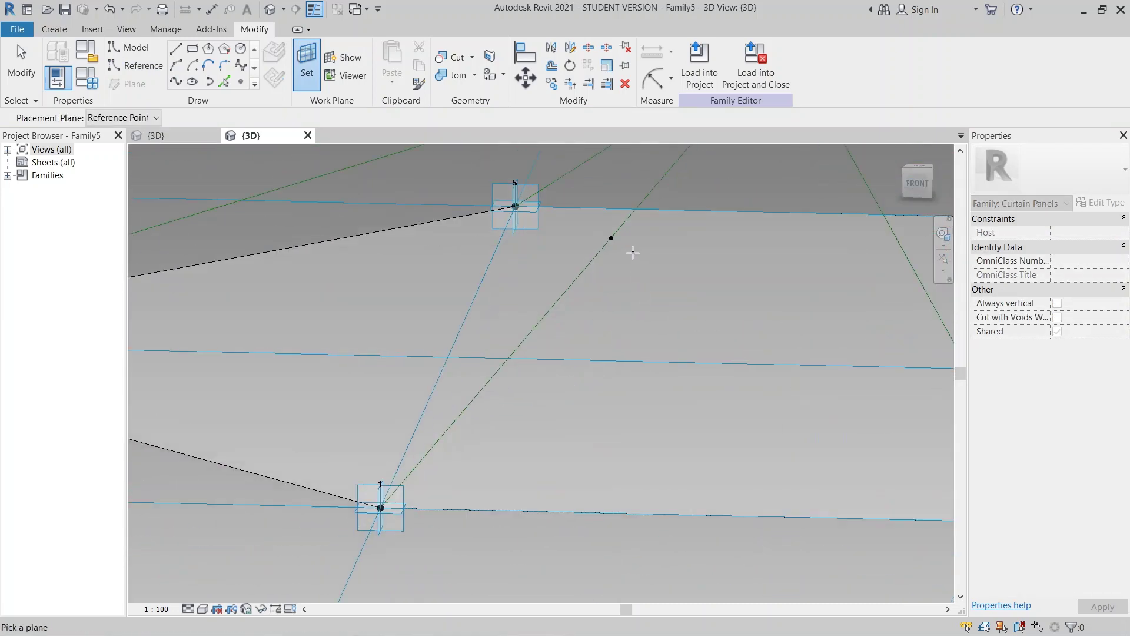
{"action": "left_click", "coordinate": [611, 238]}
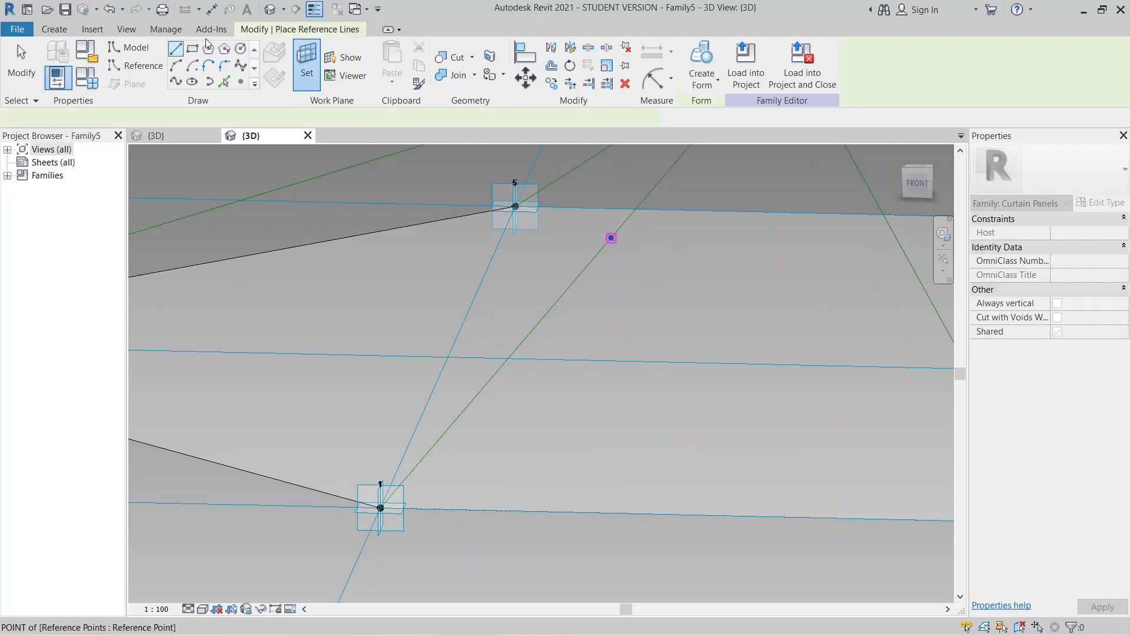
Draw a reference circle of radius 40 centred on the reference point.
{"action": "left_click", "coordinate": [239, 49]}
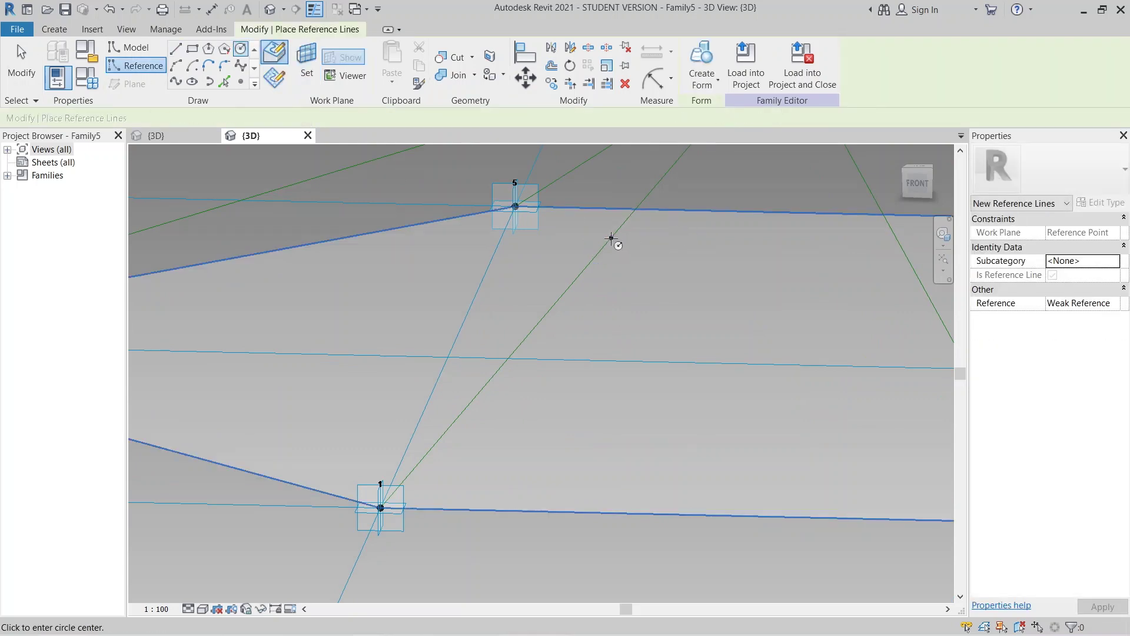
{"action": "left_click", "coordinate": [272, 86]}
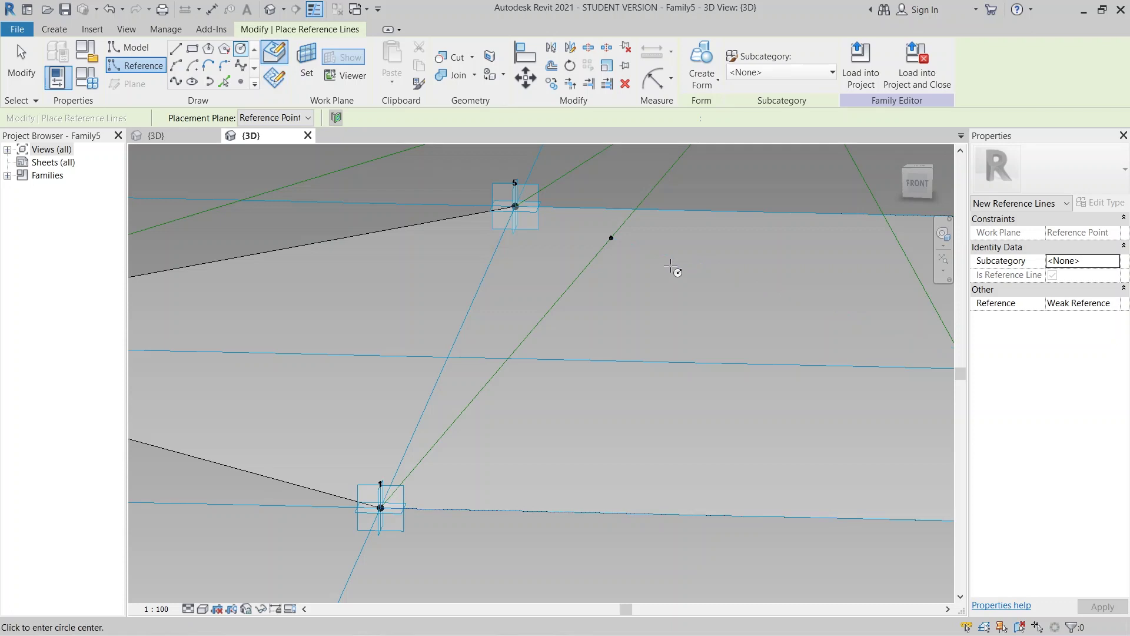
{"action": "left_click", "coordinate": [611, 239]}
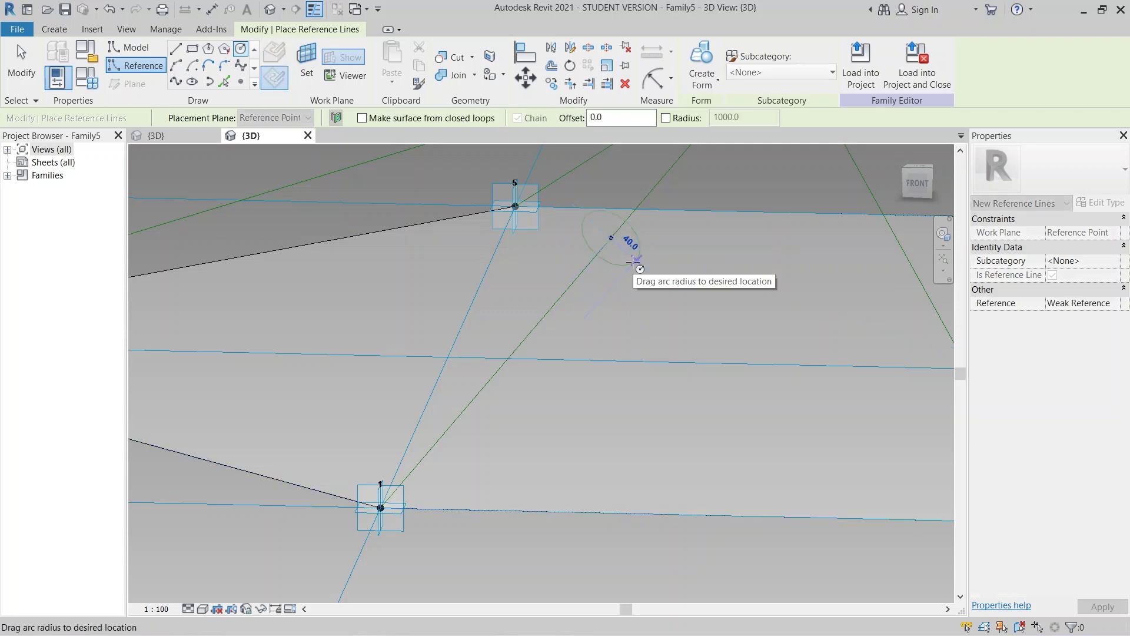
{"action": "left_click", "coordinate": [636, 263]}
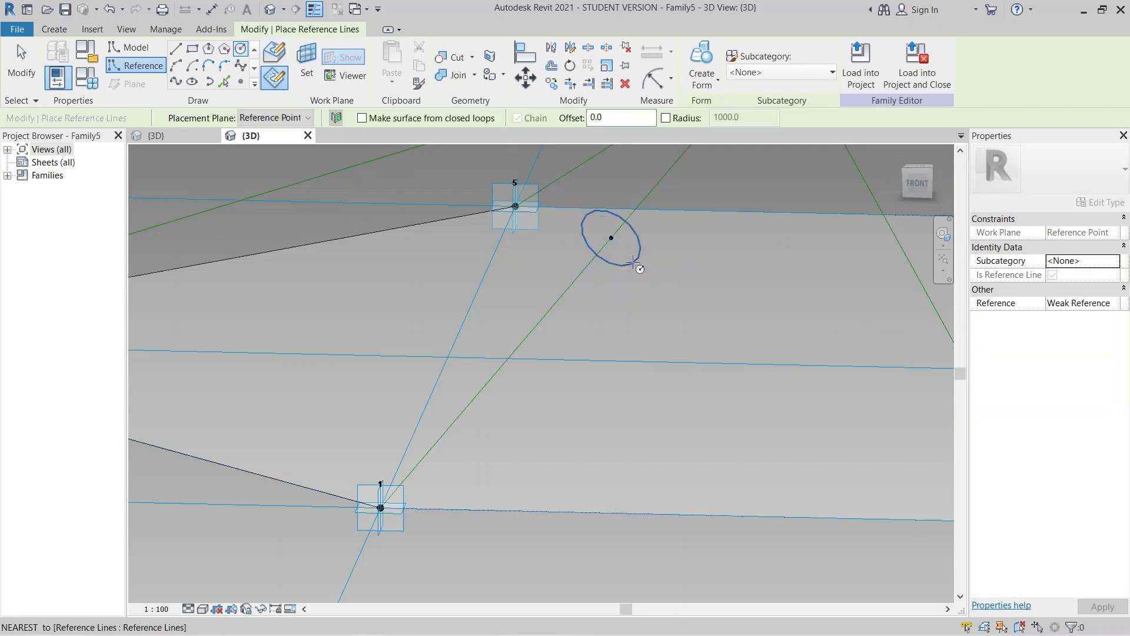
{"action": "key", "text": "Escape"}
{"action": "key", "text": "Escape"}
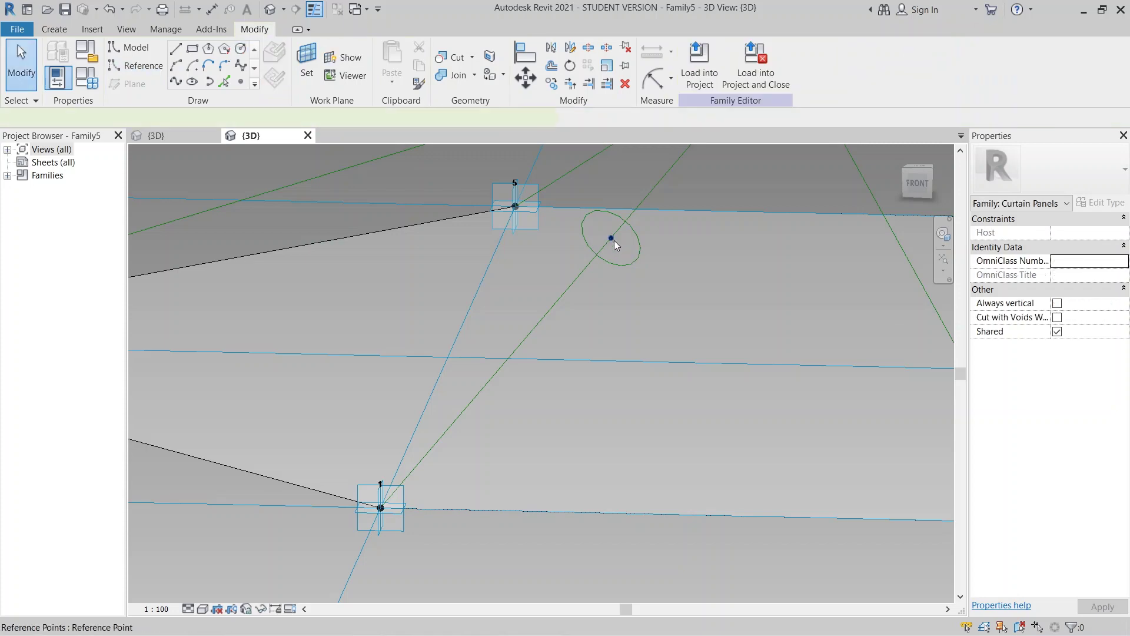
Select the new reference circle together with its centre point.
{"action": "left_click", "coordinate": [613, 240]}
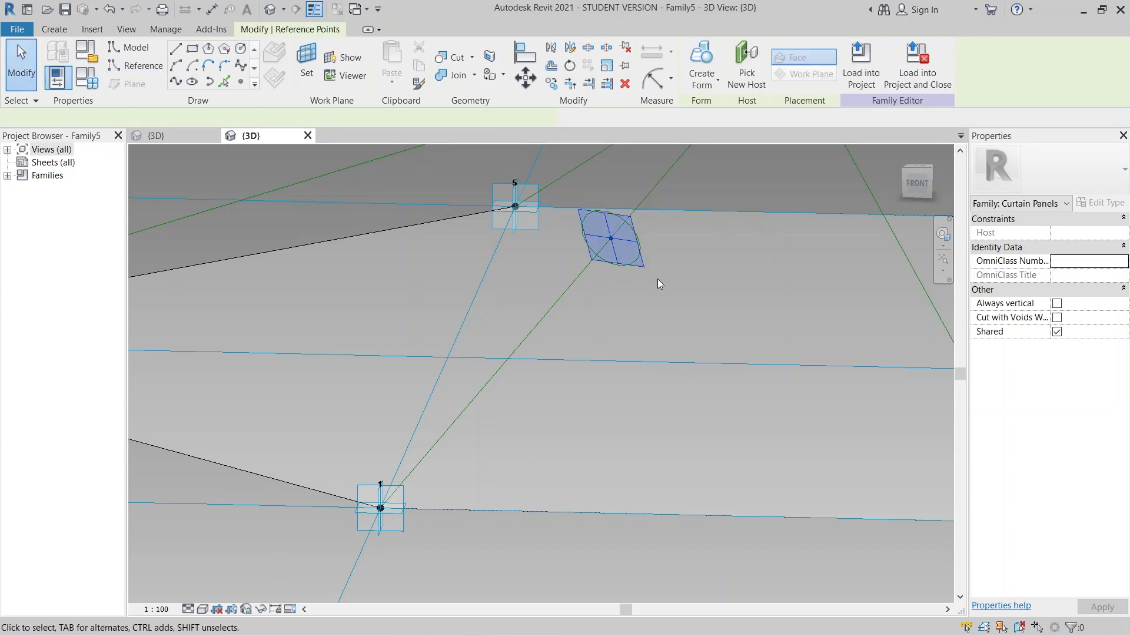
{"action": "left_click", "coordinate": [663, 241]}
{"action": "left_click", "coordinate": [612, 243]}
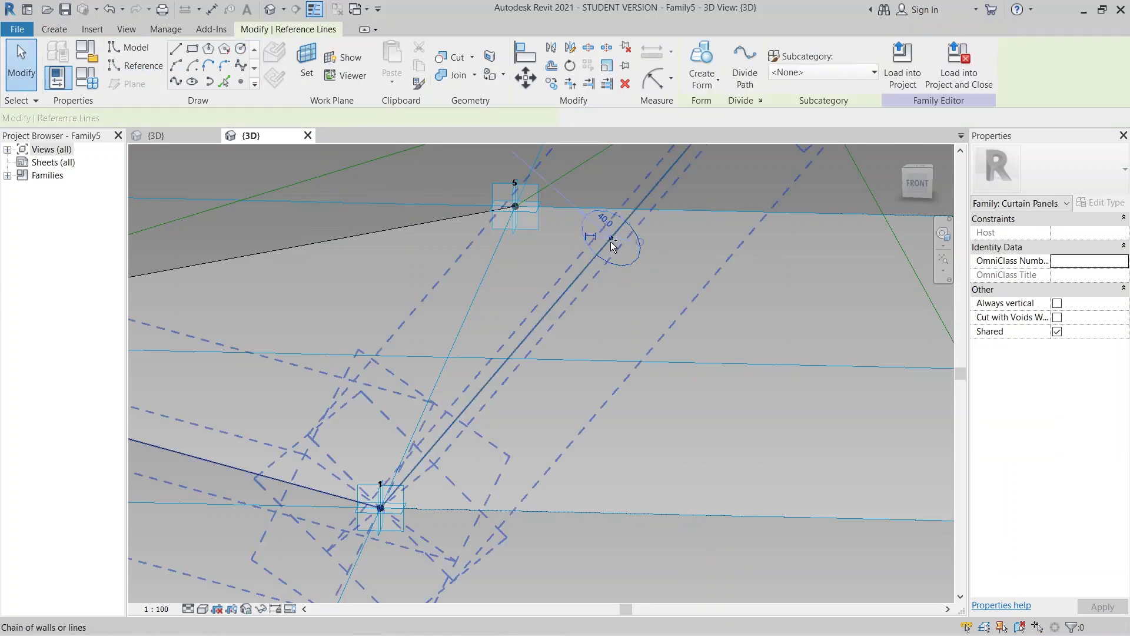
{"action": "left_click", "coordinate": [683, 237], "text": "ctrl"}
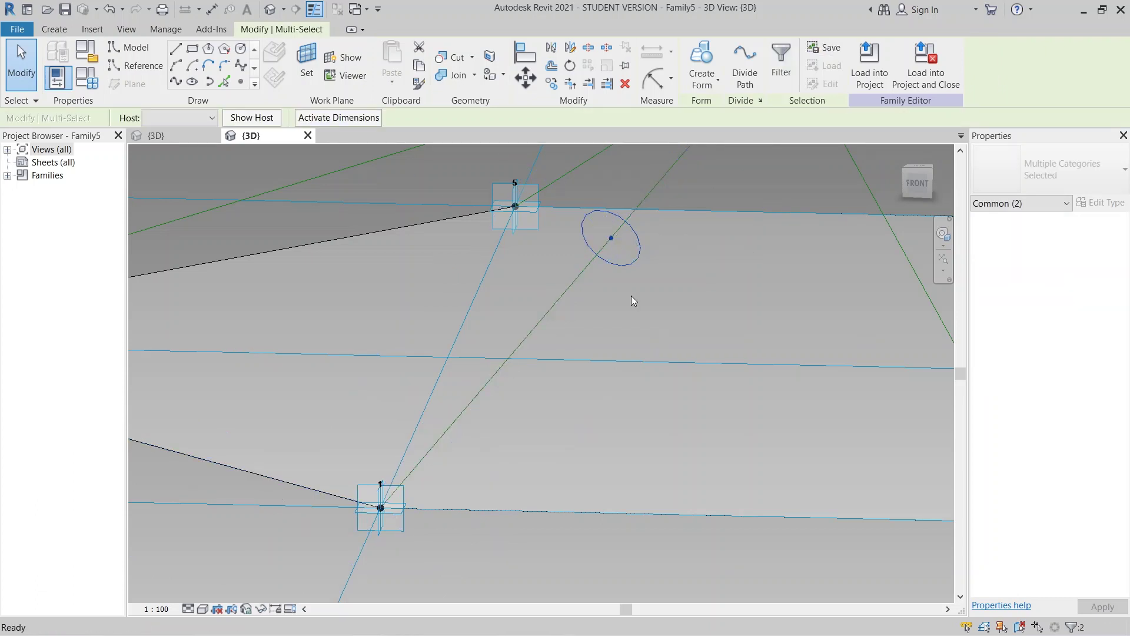
Copy the circle and its point to four more positions along the green rib line.
{"action": "key", "text": "m"}
{"action": "key", "text": "v"}
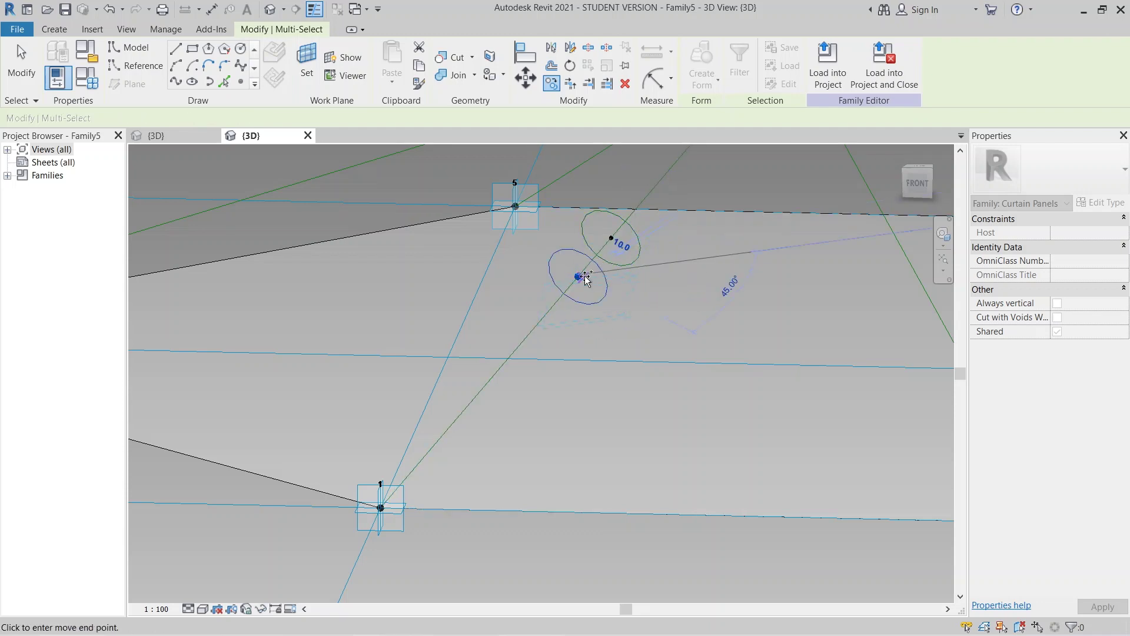
{"action": "key", "text": "c"}
{"action": "key", "text": "o"}
{"action": "left_click", "coordinate": [543, 318]}
{"action": "left_click", "coordinate": [512, 353]}
{"action": "left_click", "coordinate": [478, 393]}
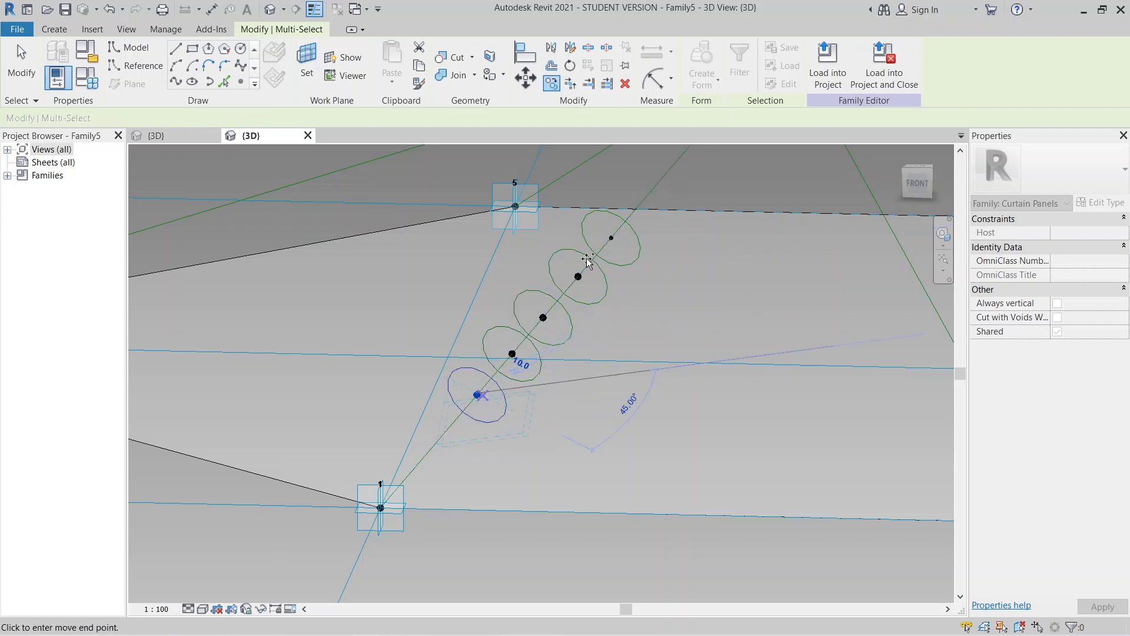
{"action": "left_click", "coordinate": [640, 209]}
{"action": "left_click", "coordinate": [665, 174]}
{"action": "key", "text": "Escape"}
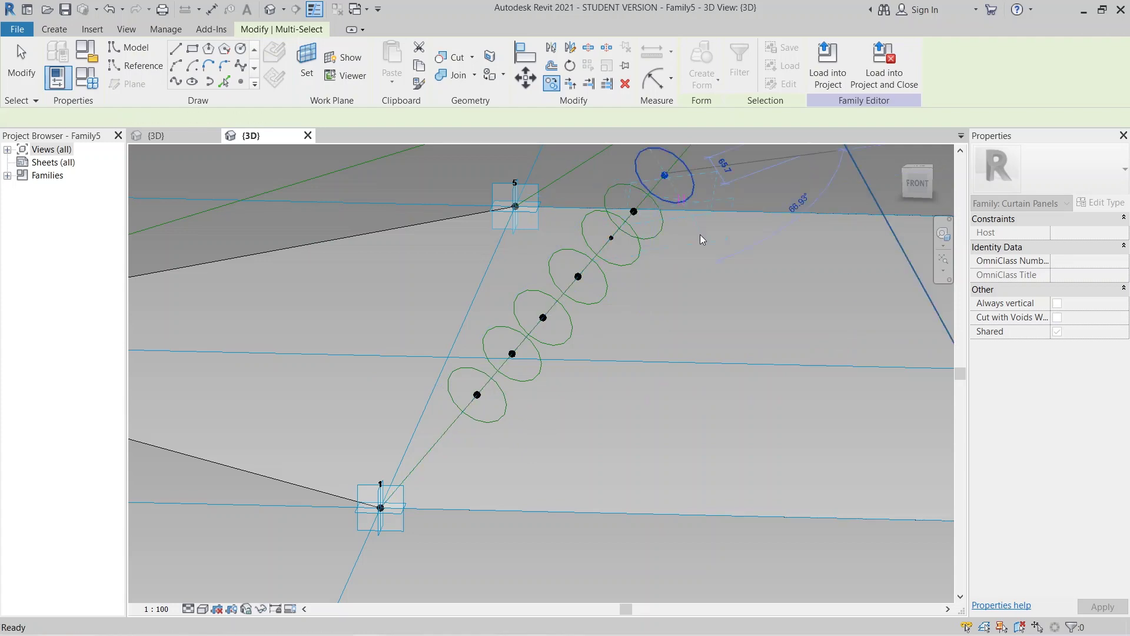
Clear the selection and pan the view toward the row of circles.
{"action": "key", "text": "Escape"}
{"action": "scroll", "coordinate": [704, 242], "scroll_direction": "down", "scroll_amount": 5}
{"action": "middle_click_drag", "start_coordinate": [714, 256], "coordinate": [642, 323]}
{"action": "scroll", "coordinate": [641, 321], "scroll_direction": "up", "scroll_amount": 6}
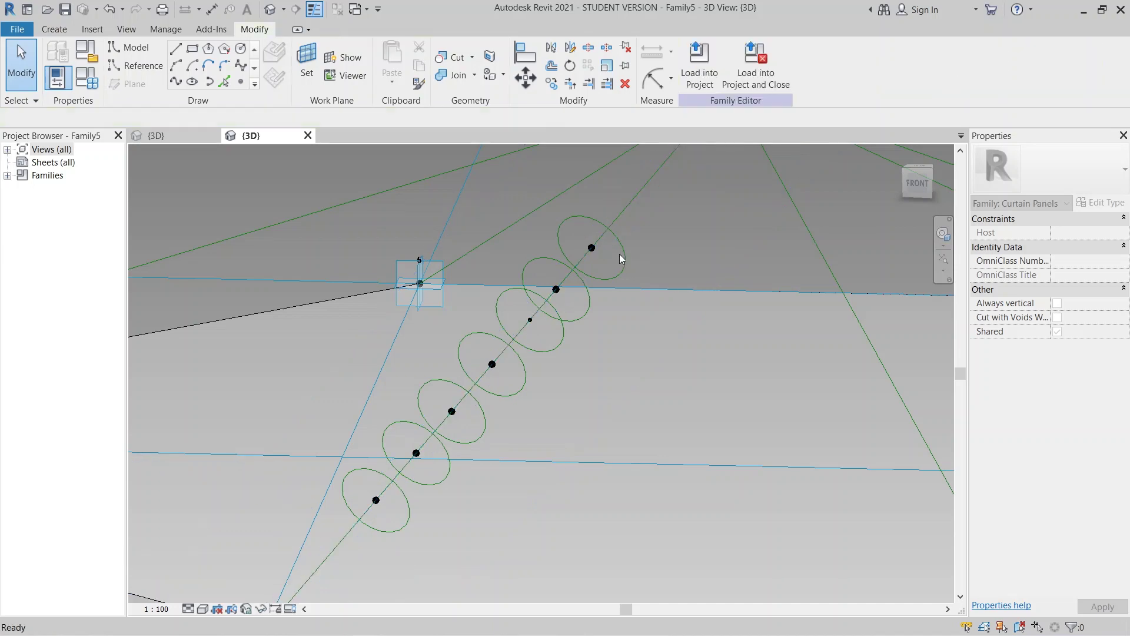
Re-host the topmost circle's reference point onto the apex-to-point-2 rib line.
{"action": "left_click", "coordinate": [595, 250]}
{"action": "left_click", "coordinate": [746, 65]}
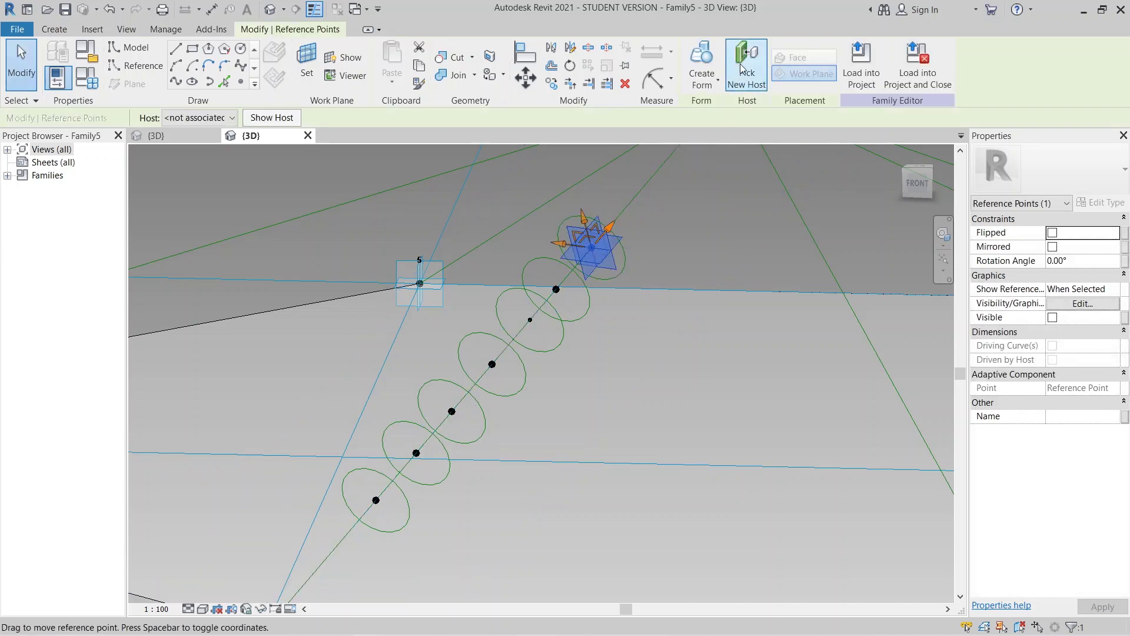
{"action": "scroll", "coordinate": [730, 307], "scroll_direction": "down", "scroll_amount": 3}
{"action": "left_click", "coordinate": [792, 309]}
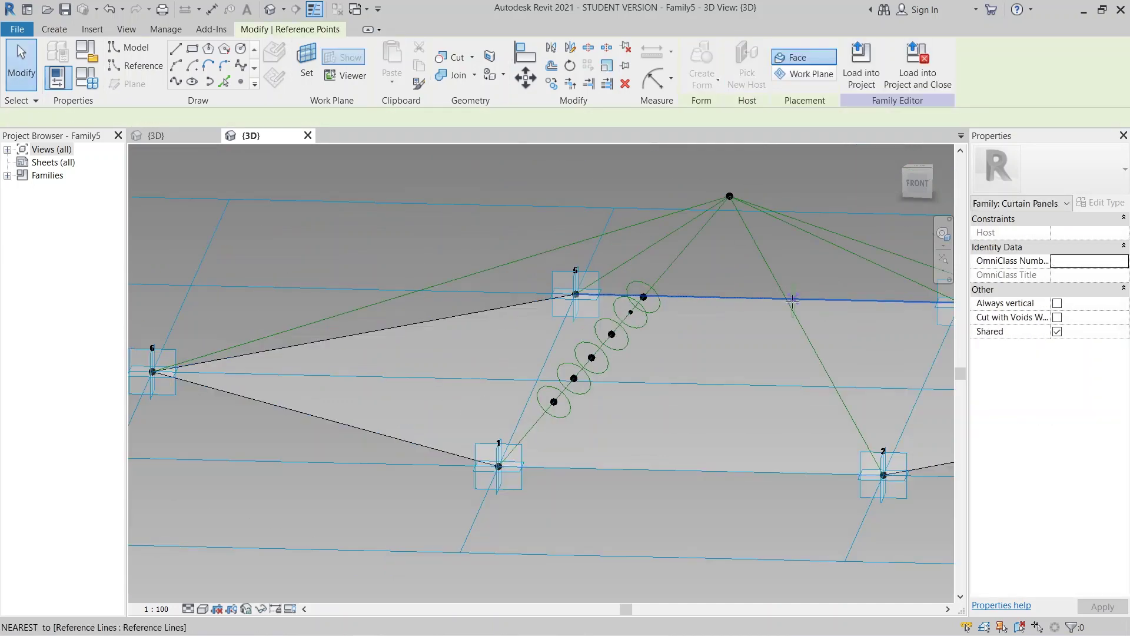
{"action": "key", "text": "Escape"}
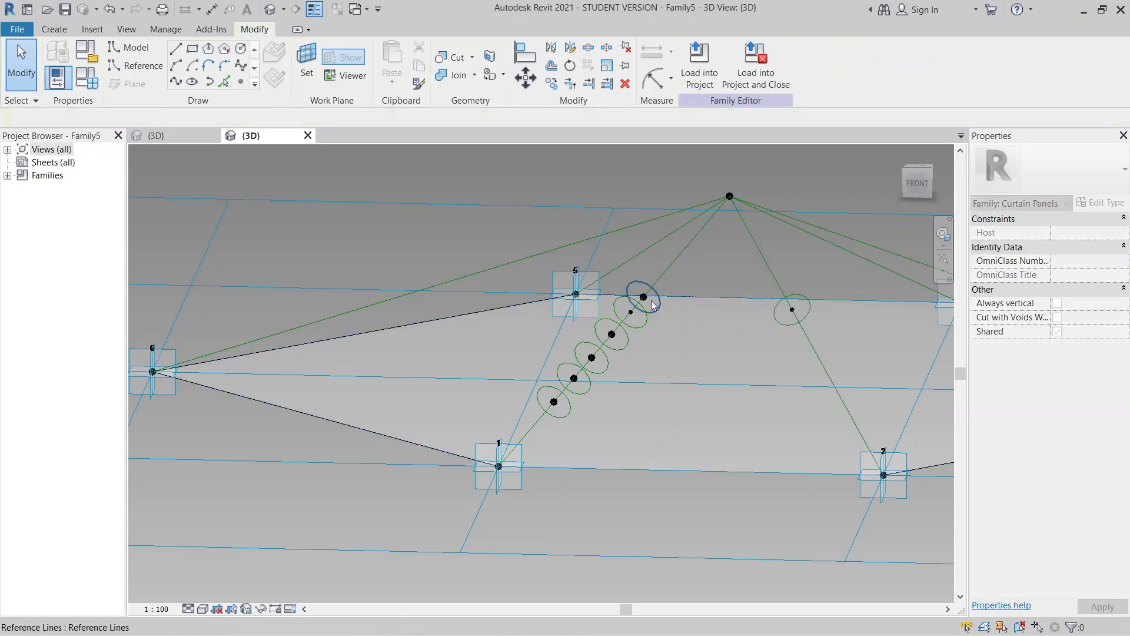
Select the next circle's reference point and orbit the view toward the apex.
{"action": "left_click", "coordinate": [646, 301]}
{"action": "left_click", "coordinate": [699, 331]}
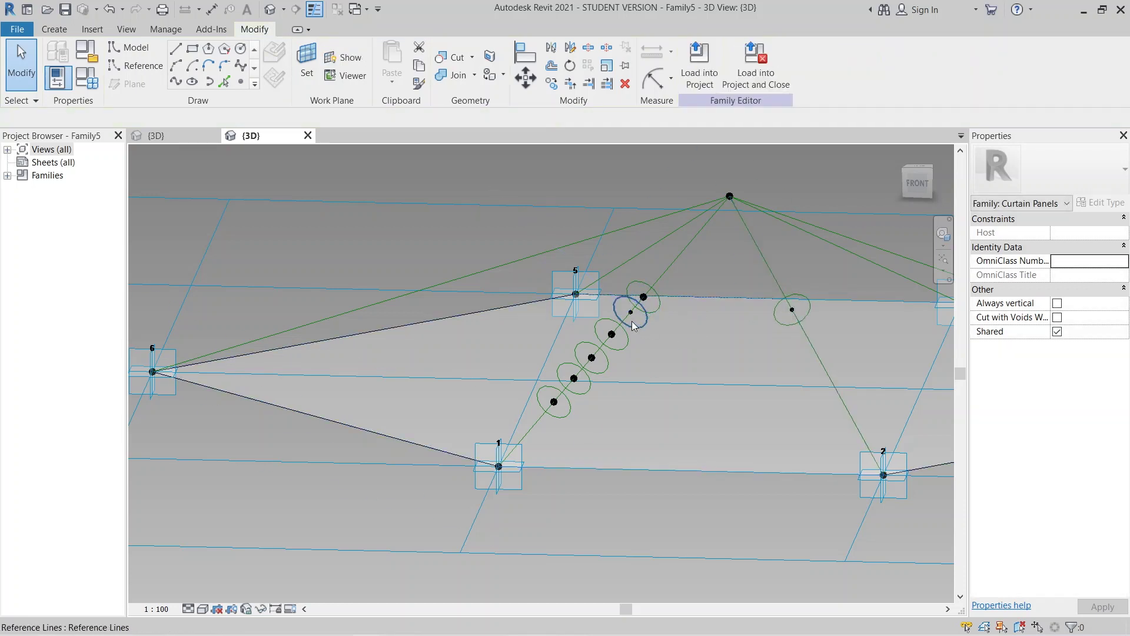
{"action": "left_click", "coordinate": [630, 312]}
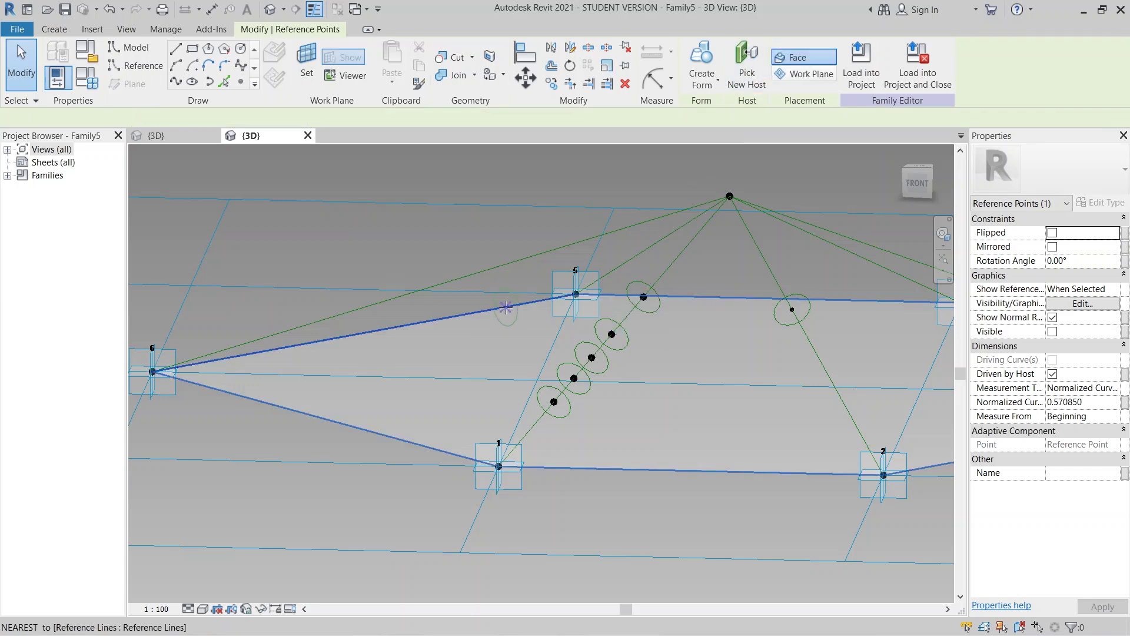
{"action": "scroll", "coordinate": [504, 349], "scroll_direction": "down", "scroll_amount": 5}
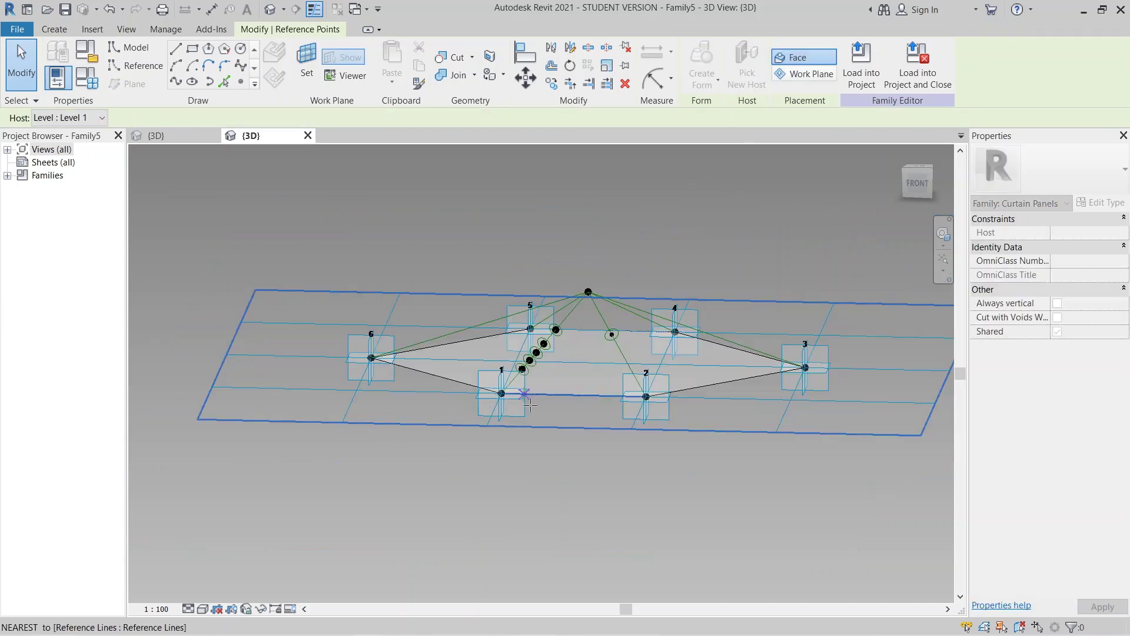
{"action": "middle_click_drag", "start_coordinate": [547, 429], "coordinate": [675, 394], "text": "shift"}
{"action": "scroll", "coordinate": [692, 290], "scroll_direction": "down", "scroll_amount": 4}
{"action": "middle_click_drag", "start_coordinate": [762, 274], "coordinate": [617, 257]}
{"action": "middle_click_drag", "start_coordinate": [576, 317], "coordinate": [627, 368], "text": "shift"}
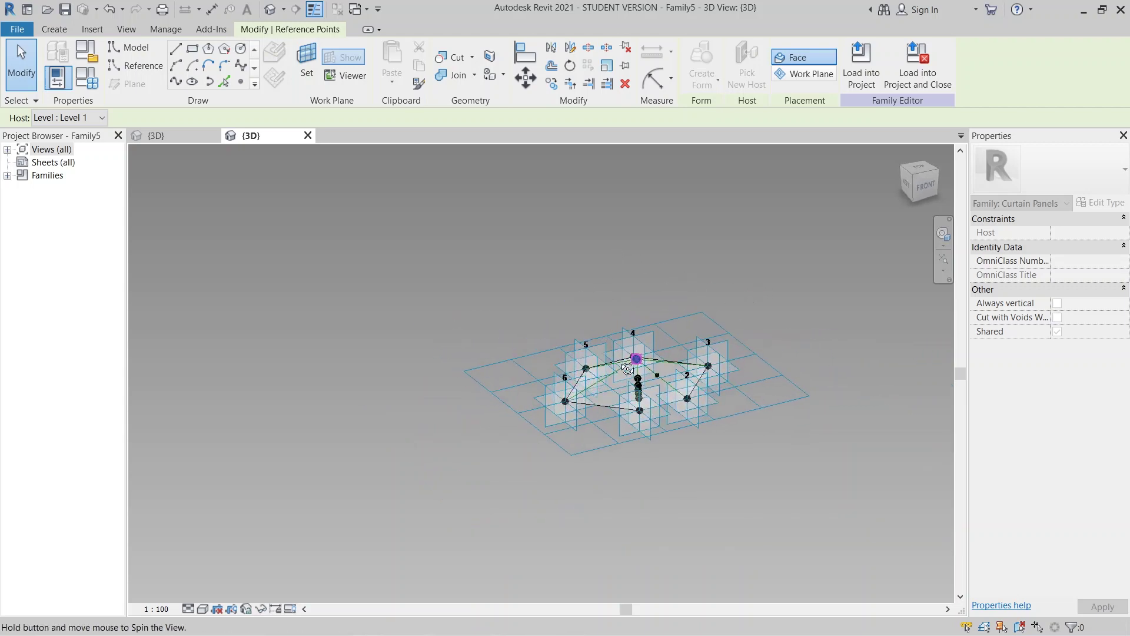
{"action": "scroll", "coordinate": [658, 379], "scroll_direction": "up", "scroll_amount": 5}
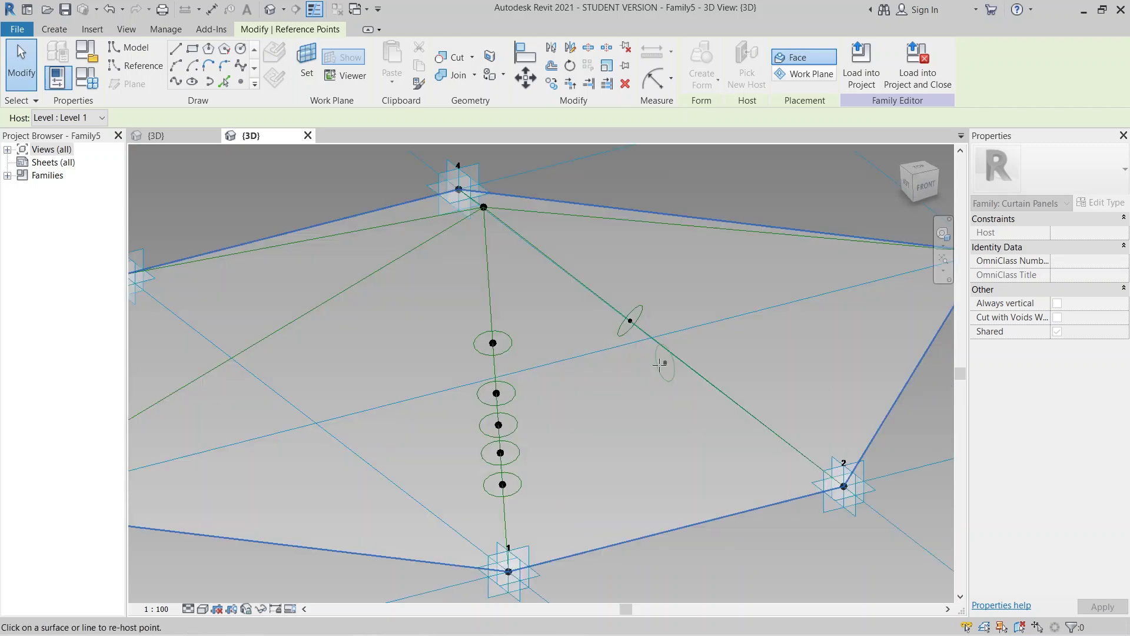
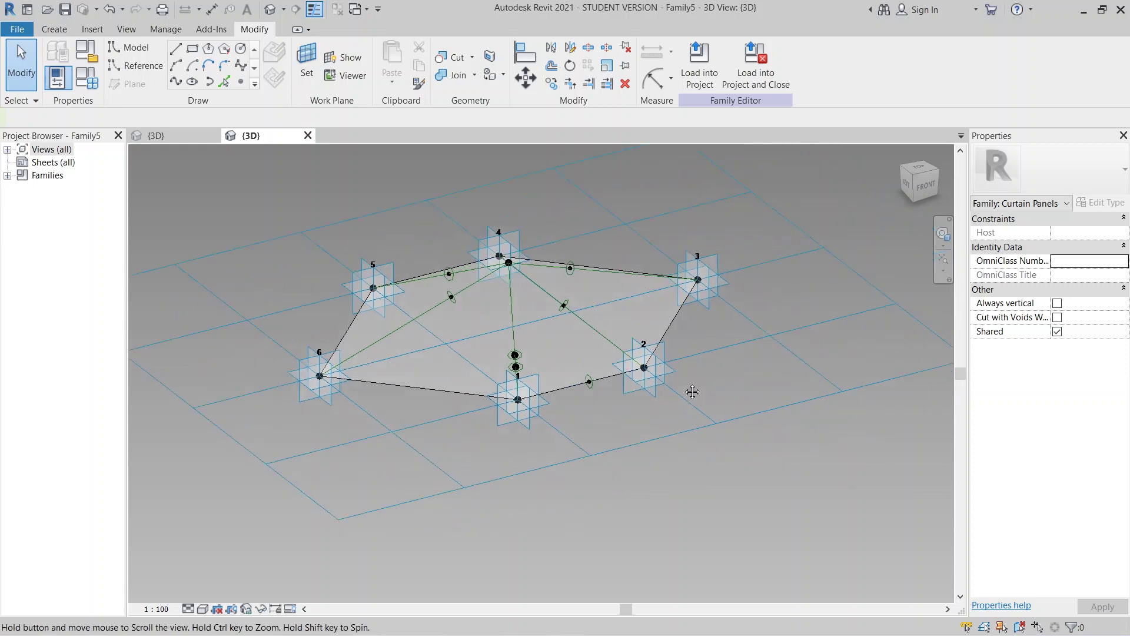
Orbit to a top-down view of the hexagon and check the upper-left reference point.
{"action": "scroll", "coordinate": [765, 472], "scroll_direction": "down", "scroll_amount": 3}
{"action": "middle_click_drag", "start_coordinate": [765, 472], "coordinate": [609, 523], "text": "shift"}
{"action": "scroll", "coordinate": [638, 409], "scroll_direction": "up", "scroll_amount": 2}
{"action": "scroll", "coordinate": [595, 461], "scroll_direction": "up", "scroll_amount": 3}
{"action": "middle_click_drag", "start_coordinate": [579, 461], "coordinate": [617, 343]}
{"action": "middle_click_drag", "start_coordinate": [616, 392], "coordinate": [613, 369], "text": "shift"}
{"action": "middle_click_drag", "start_coordinate": [519, 231], "coordinate": [549, 311]}
{"action": "scroll", "coordinate": [550, 310], "scroll_direction": "up", "scroll_amount": 2}
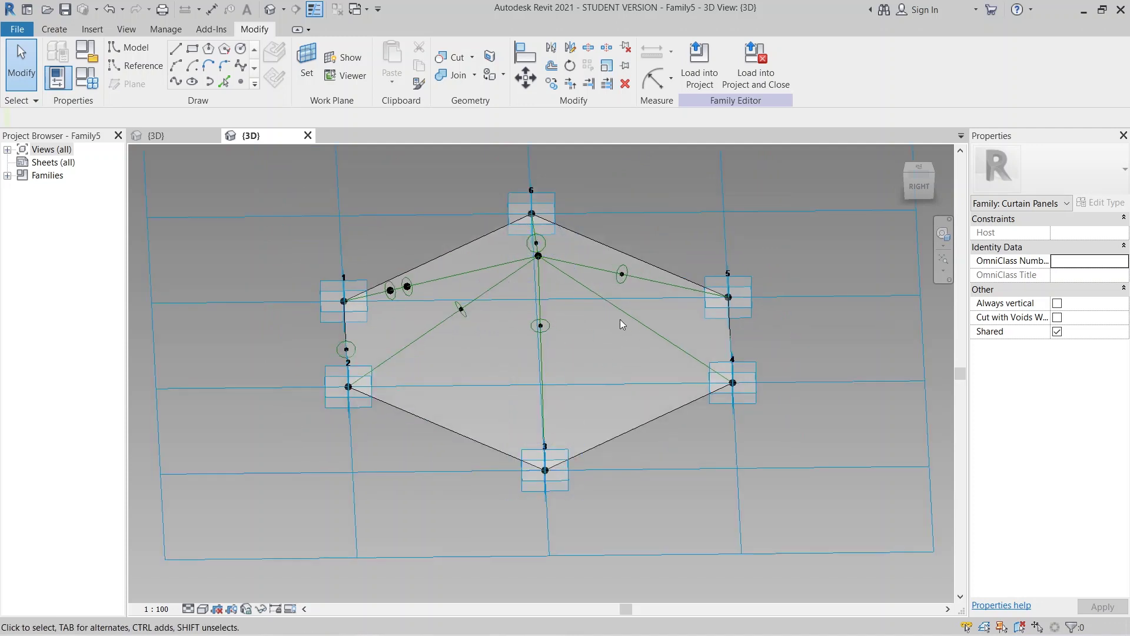
{"action": "scroll", "coordinate": [420, 294], "scroll_direction": "up", "scroll_amount": 2}
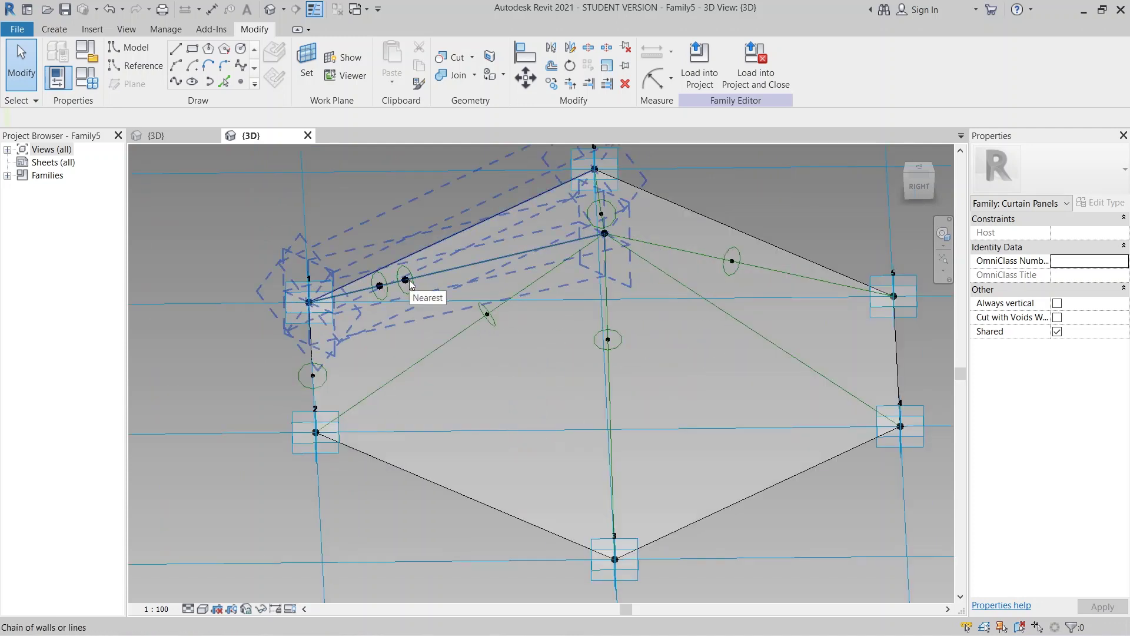
{"action": "key", "text": "Tab"}
{"action": "left_click", "coordinate": [408, 282]}
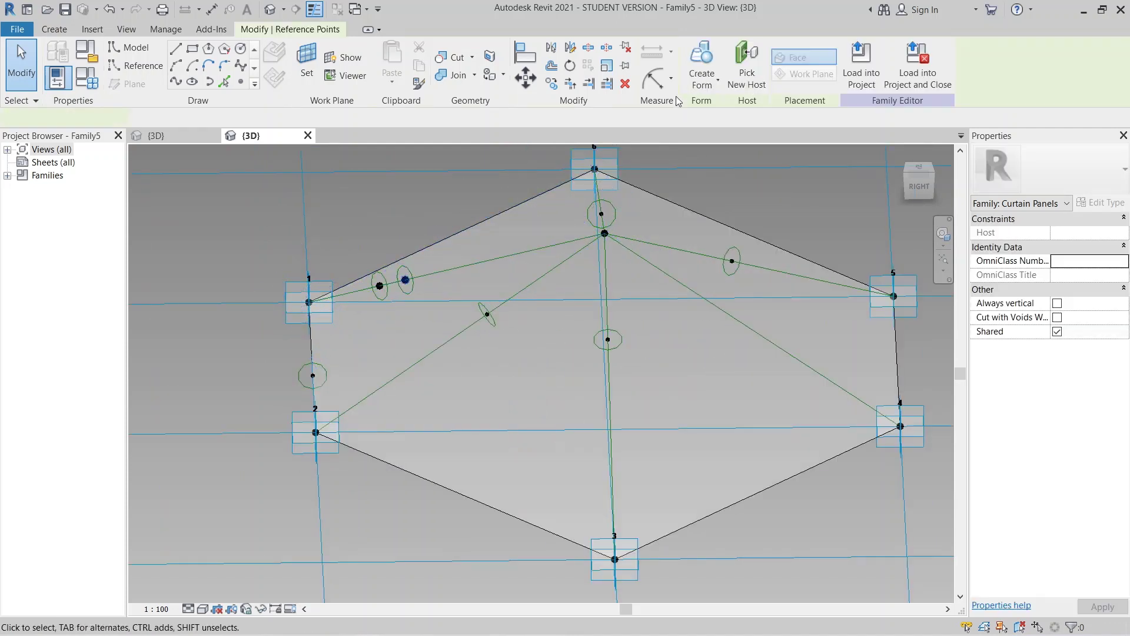
{"action": "key", "text": "Escape"}
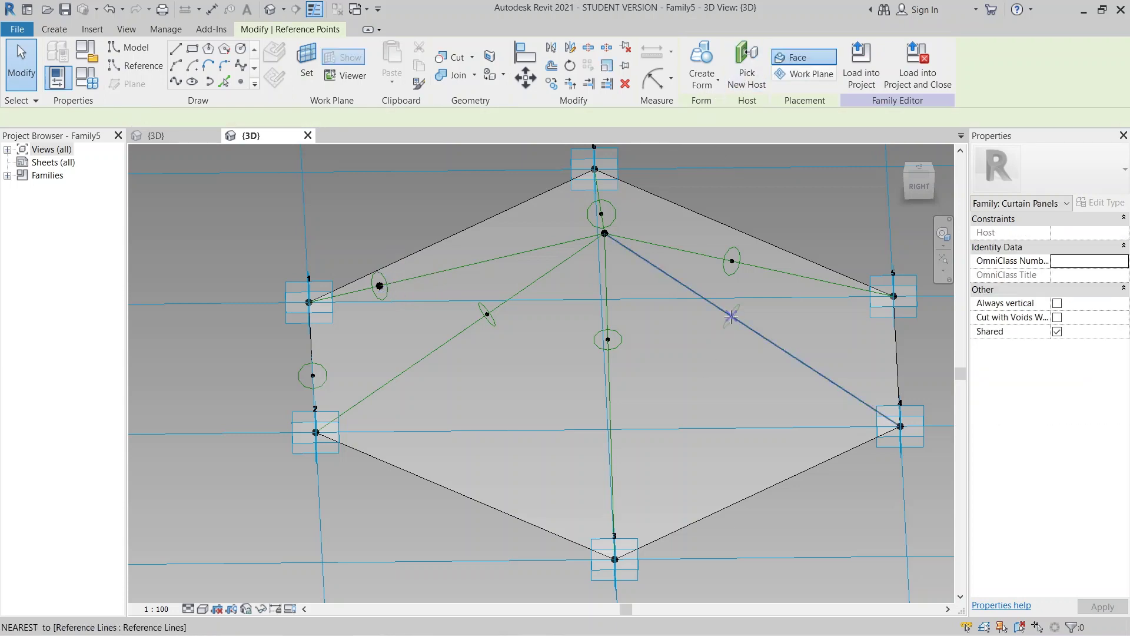
Orbit and pan to inspect the hexagon outline from corner and higher angles.
{"action": "scroll", "coordinate": [716, 388], "scroll_direction": "down", "scroll_amount": 1}
{"action": "scroll", "coordinate": [722, 393], "scroll_direction": "down", "scroll_amount": 4}
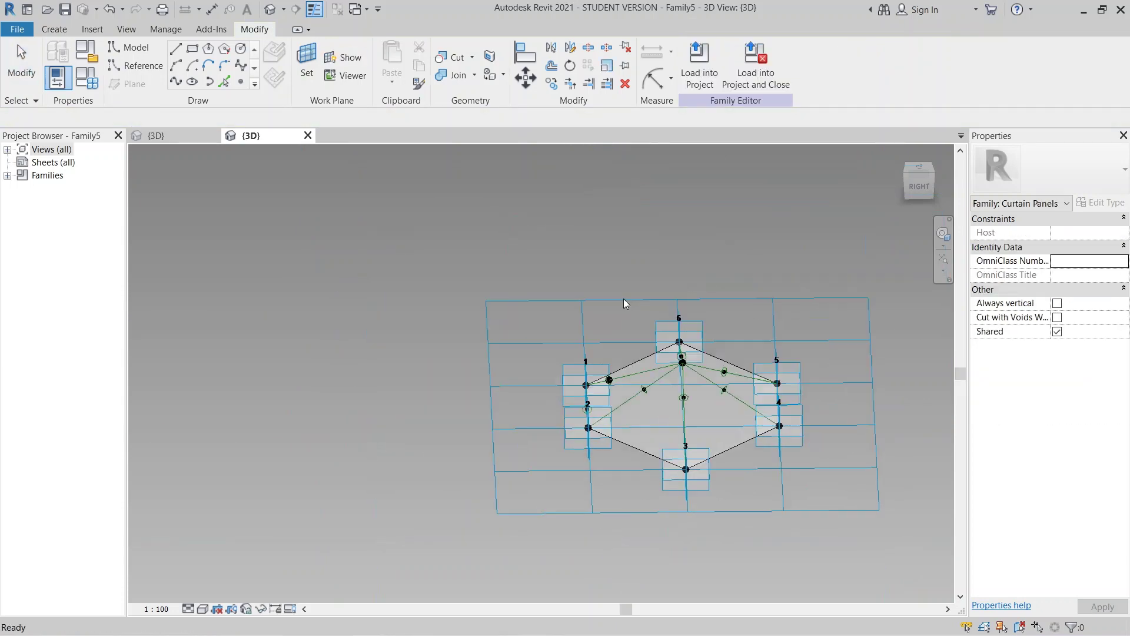
{"action": "middle_click_drag", "start_coordinate": [704, 470], "coordinate": [622, 303]}
{"action": "middle_click_drag", "start_coordinate": [517, 424], "coordinate": [673, 406], "text": "shift"}
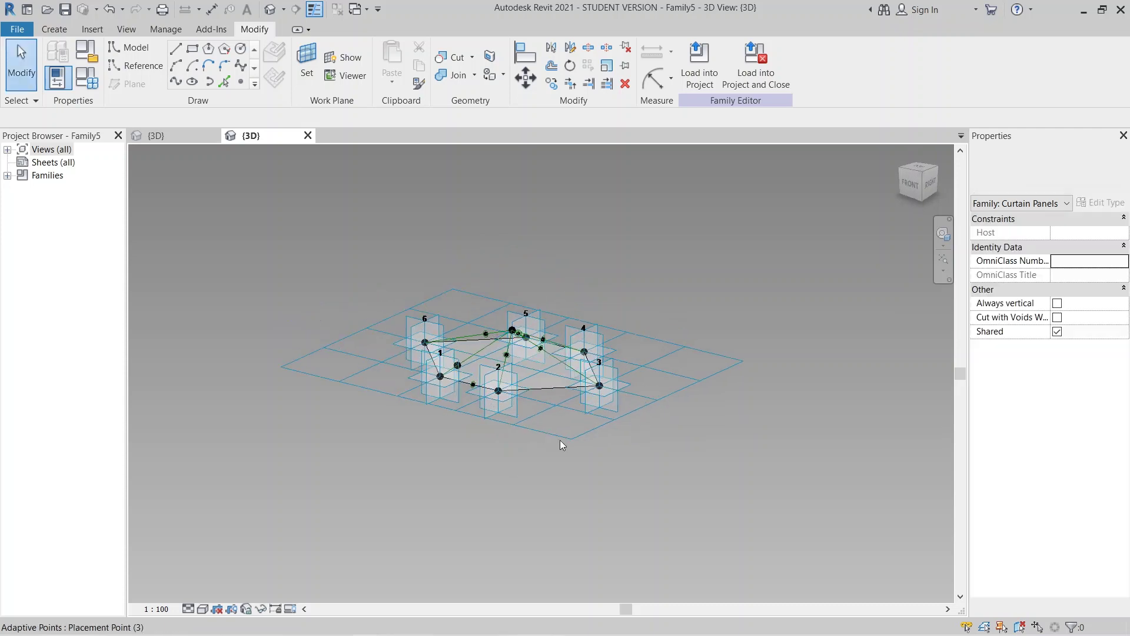
{"action": "scroll", "coordinate": [533, 464], "scroll_direction": "up", "scroll_amount": 2}
{"action": "middle_click_drag", "start_coordinate": [531, 463], "coordinate": [624, 425]}
{"action": "scroll", "coordinate": [553, 361], "scroll_direction": "up", "scroll_amount": 3}
{"action": "middle_click_drag", "start_coordinate": [719, 369], "coordinate": [658, 316]}
{"action": "scroll", "coordinate": [676, 312], "scroll_direction": "down", "scroll_amount": 1}
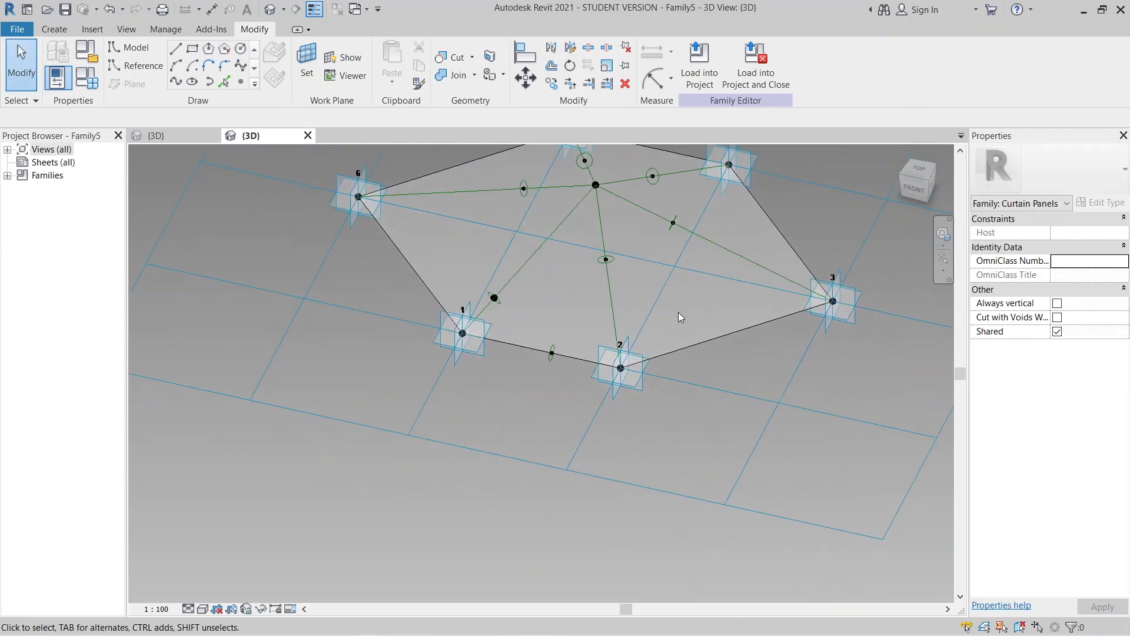
{"action": "scroll", "coordinate": [561, 402], "scroll_direction": "up", "scroll_amount": 2}
{"action": "middle_click_drag", "start_coordinate": [562, 403], "coordinate": [555, 320]}
{"action": "middle_click_drag", "start_coordinate": [565, 279], "coordinate": [553, 355]}
{"action": "middle_click_drag", "start_coordinate": [586, 312], "coordinate": [578, 477]}
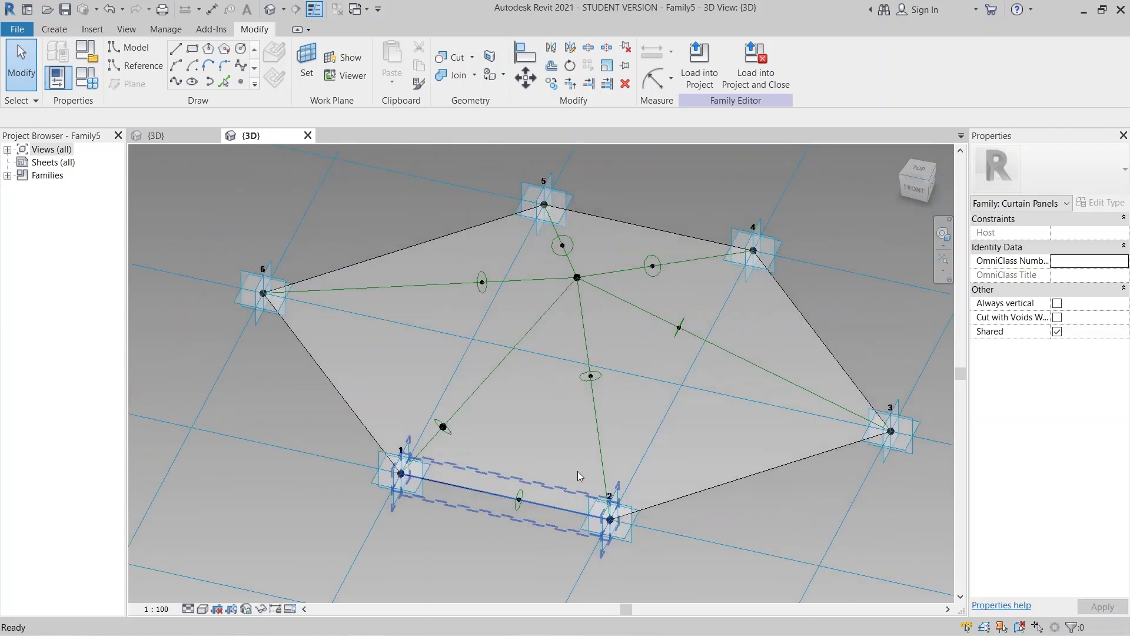
{"action": "scroll", "coordinate": [594, 522], "scroll_direction": "down", "scroll_amount": 1}
{"action": "middle_click_drag", "start_coordinate": [596, 523], "coordinate": [597, 386]}
{"action": "scroll", "coordinate": [599, 411], "scroll_direction": "up", "scroll_amount": 1}
{"action": "scroll", "coordinate": [647, 447], "scroll_direction": "down", "scroll_amount": 2}
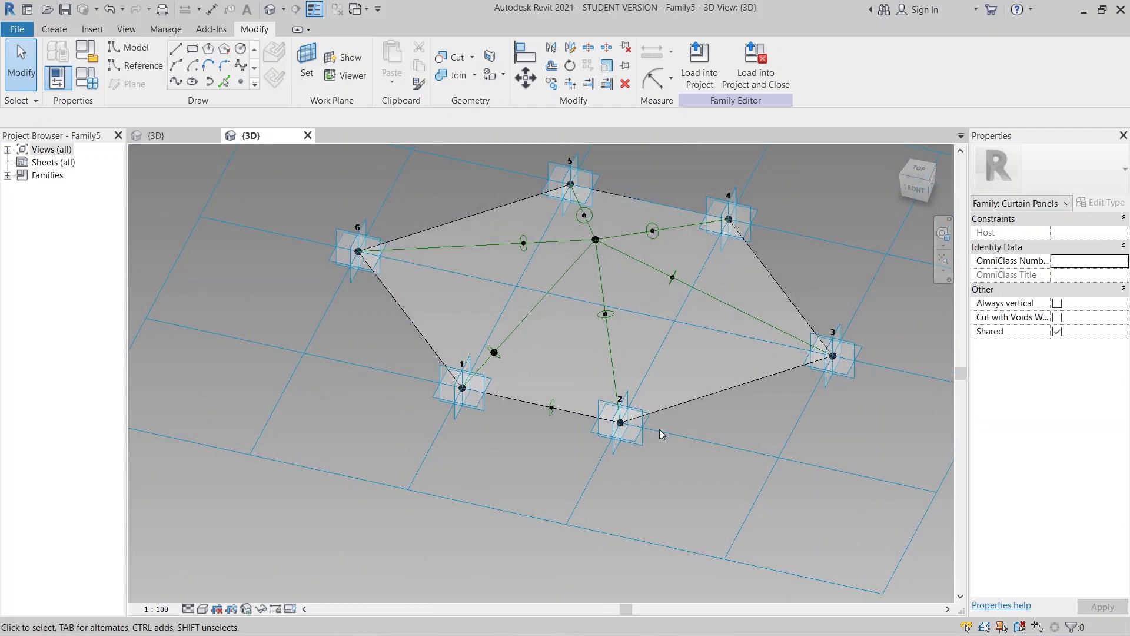
{"action": "scroll", "coordinate": [554, 447], "scroll_direction": "up", "scroll_amount": 1}
Select the hexagon's outer edges, then clear the selection after a diagonal gets caught.
{"action": "scroll", "coordinate": [553, 450], "scroll_direction": "up", "scroll_amount": 1}
{"action": "left_click", "coordinate": [546, 397]}
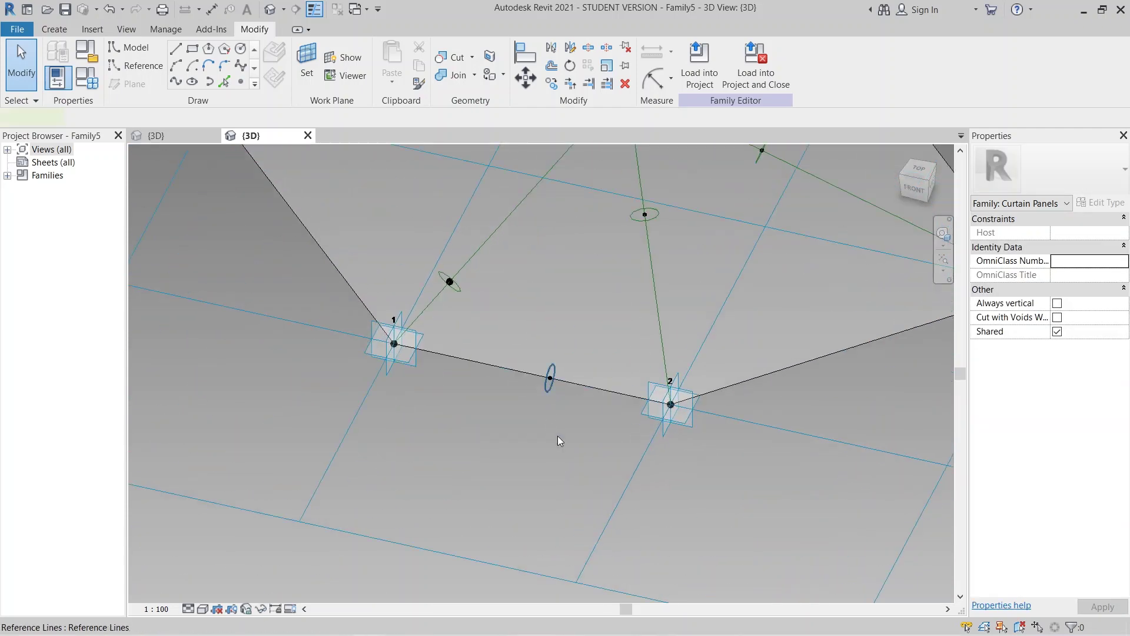
{"action": "left_click", "coordinate": [615, 397]}
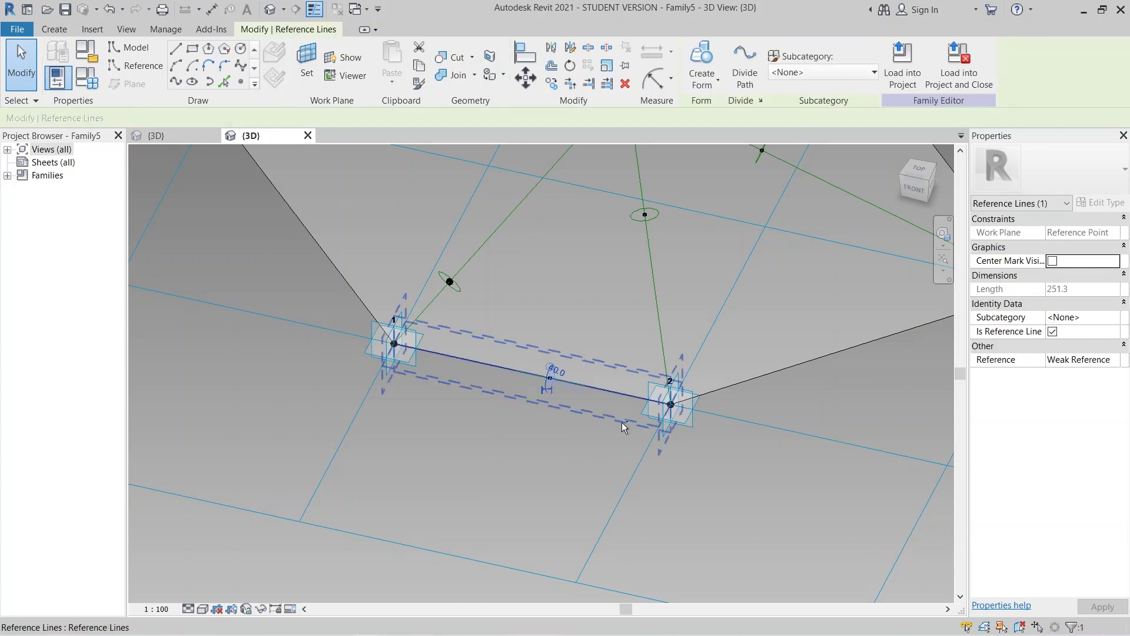
{"action": "left_click", "coordinate": [778, 377], "text": "ctrl"}
{"action": "scroll", "coordinate": [825, 454], "scroll_direction": "down", "scroll_amount": 2}
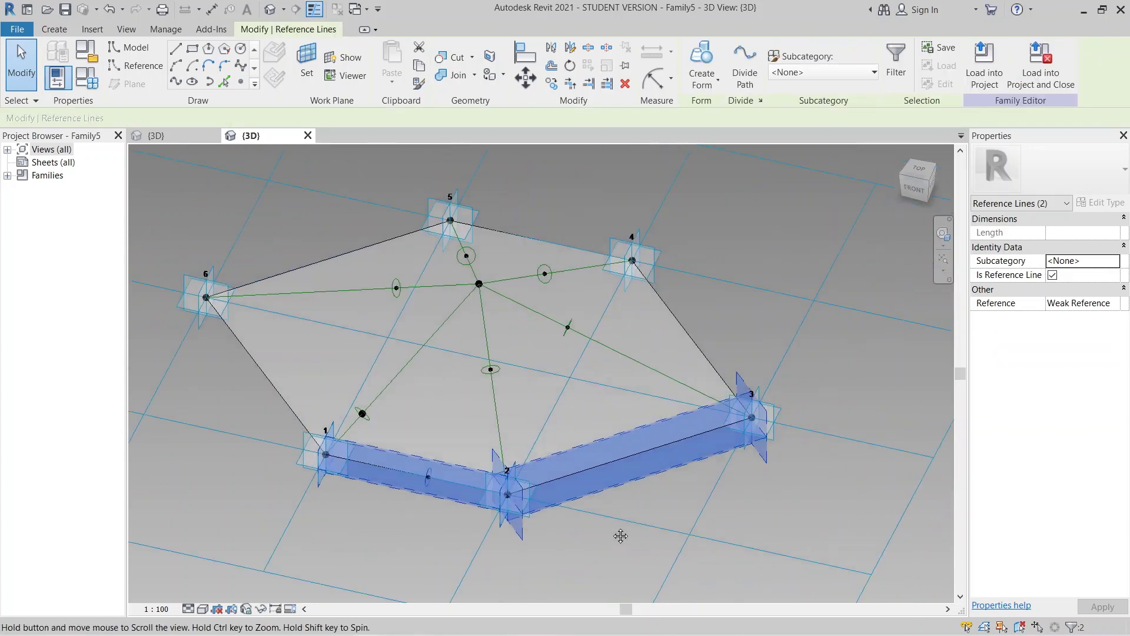
{"action": "left_click", "coordinate": [701, 362], "text": "ctrl"}
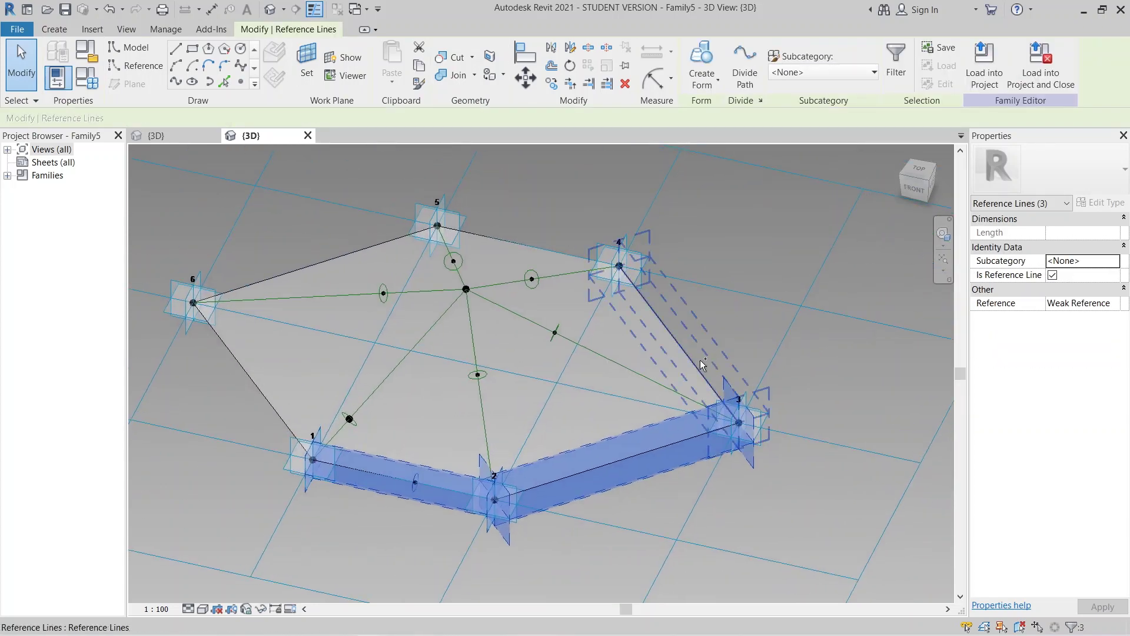
{"action": "left_click", "coordinate": [538, 246], "text": "ctrl"}
{"action": "left_click", "coordinate": [336, 251], "text": "ctrl"}
{"action": "left_click", "coordinate": [258, 393], "text": "ctrl"}
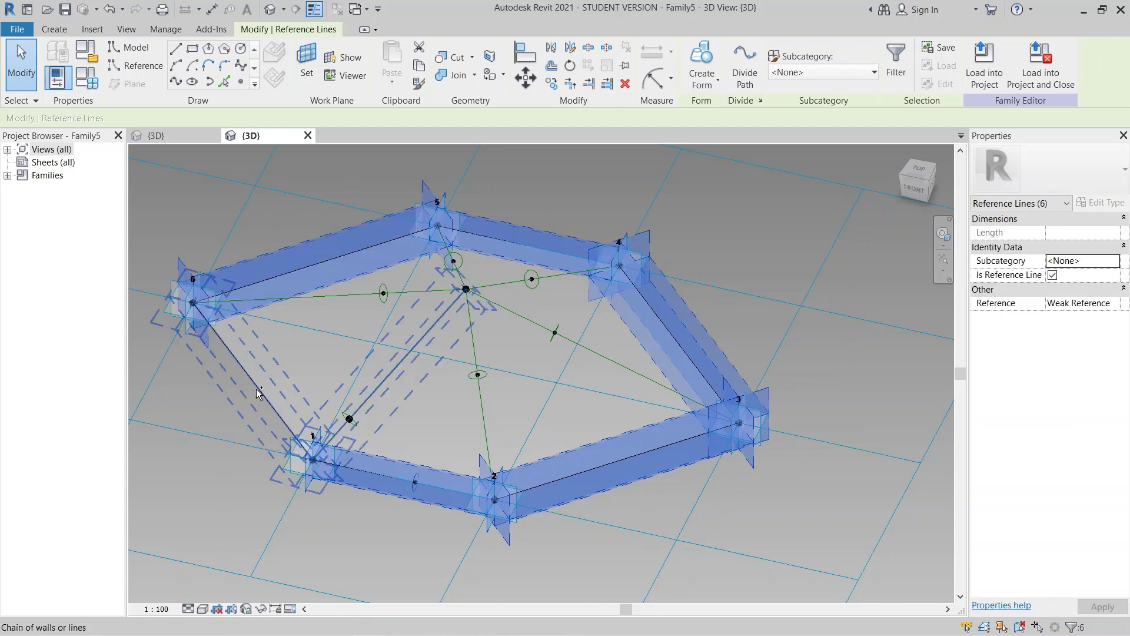
{"action": "left_click", "coordinate": [258, 392], "text": "ctrl"}
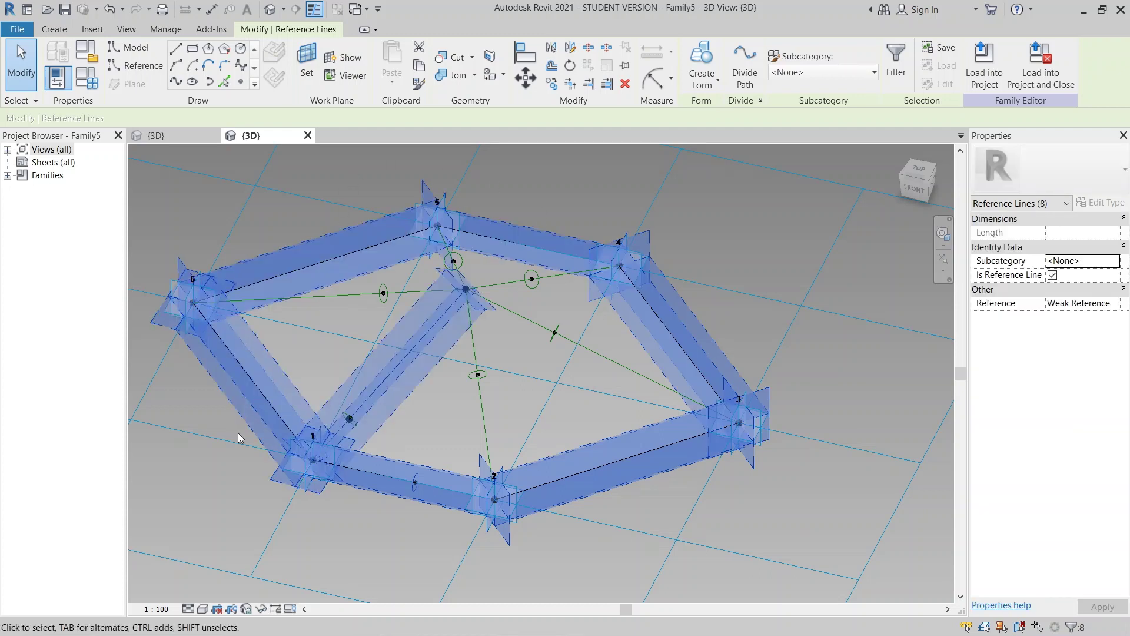
{"action": "left_click", "coordinate": [201, 394]}
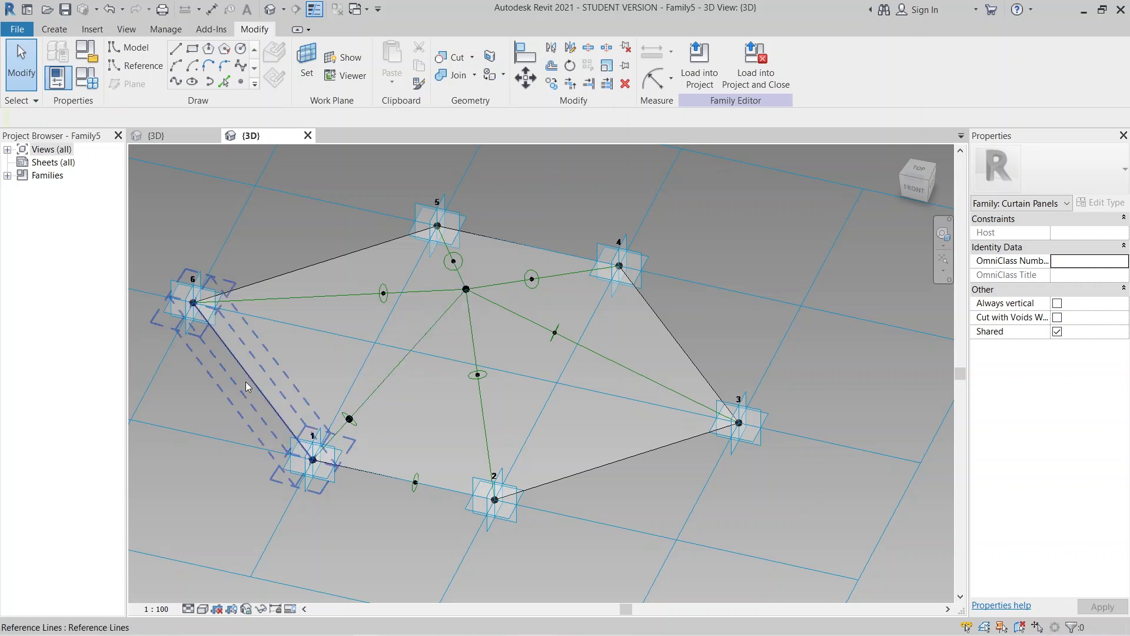
Reselect all six perimeter reference lines and build a solid form from them.
{"action": "left_click", "coordinate": [246, 382]}
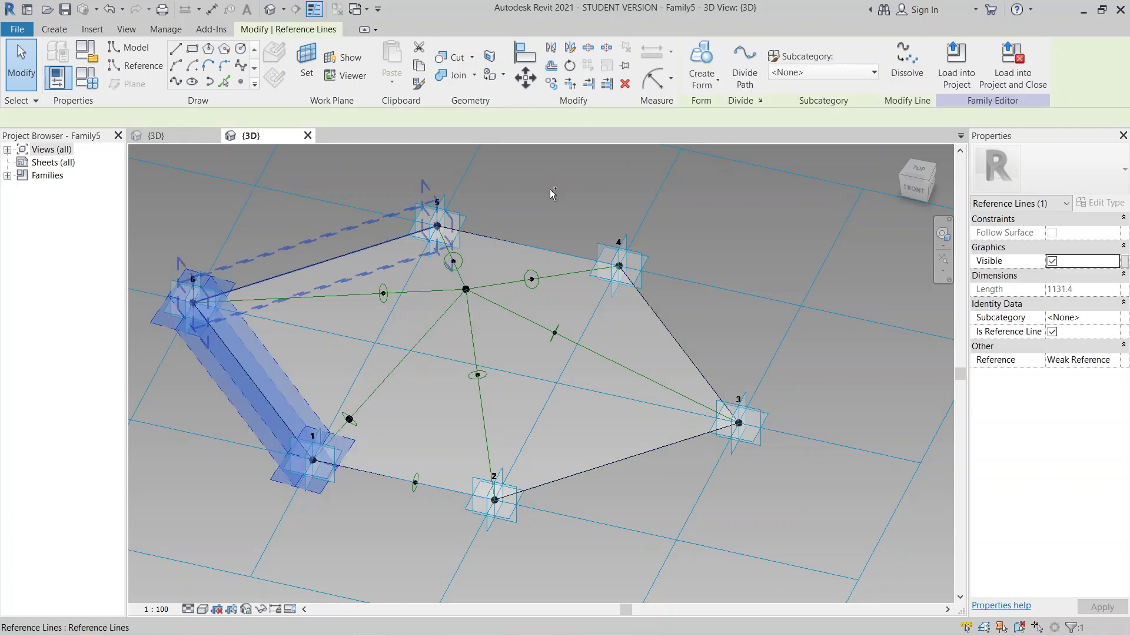
{"action": "left_click", "coordinate": [541, 247], "text": "ctrl"}
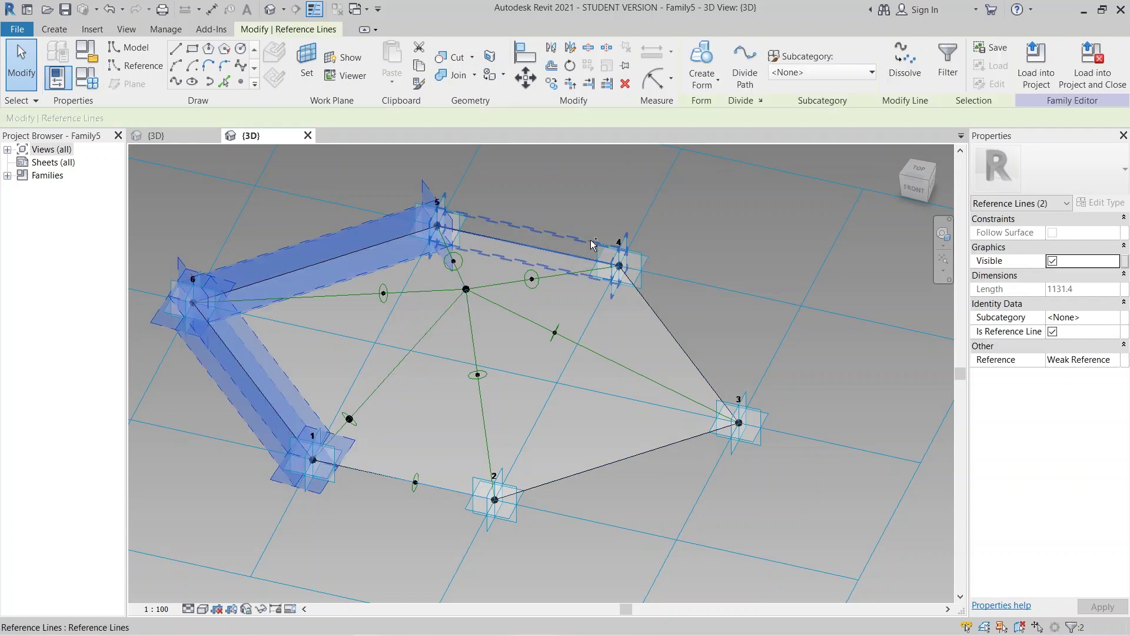
{"action": "left_click", "coordinate": [676, 328], "text": "ctrl"}
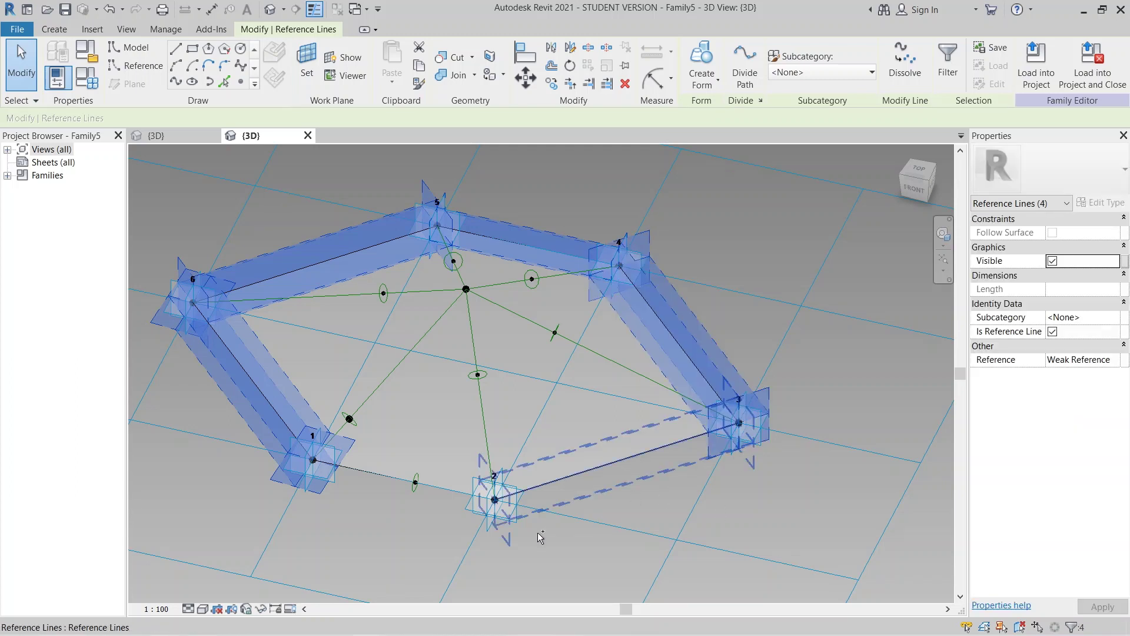
{"action": "left_click", "coordinate": [539, 537], "text": "ctrl"}
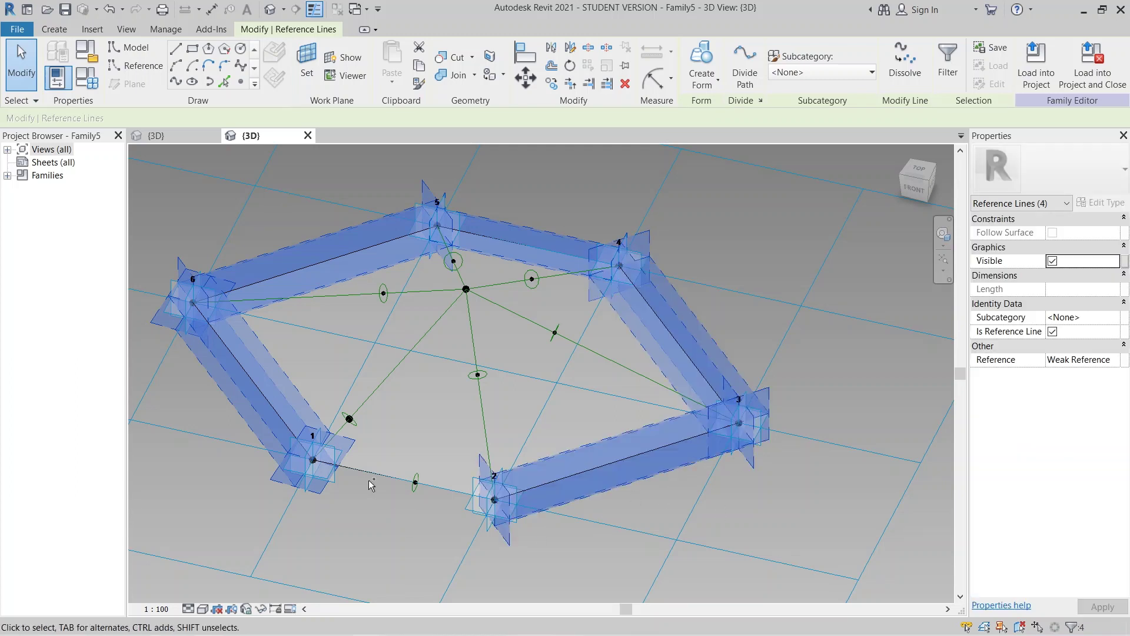
{"action": "left_click", "coordinate": [449, 497], "text": "ctrl"}
{"action": "left_click", "coordinate": [450, 494], "text": "ctrl"}
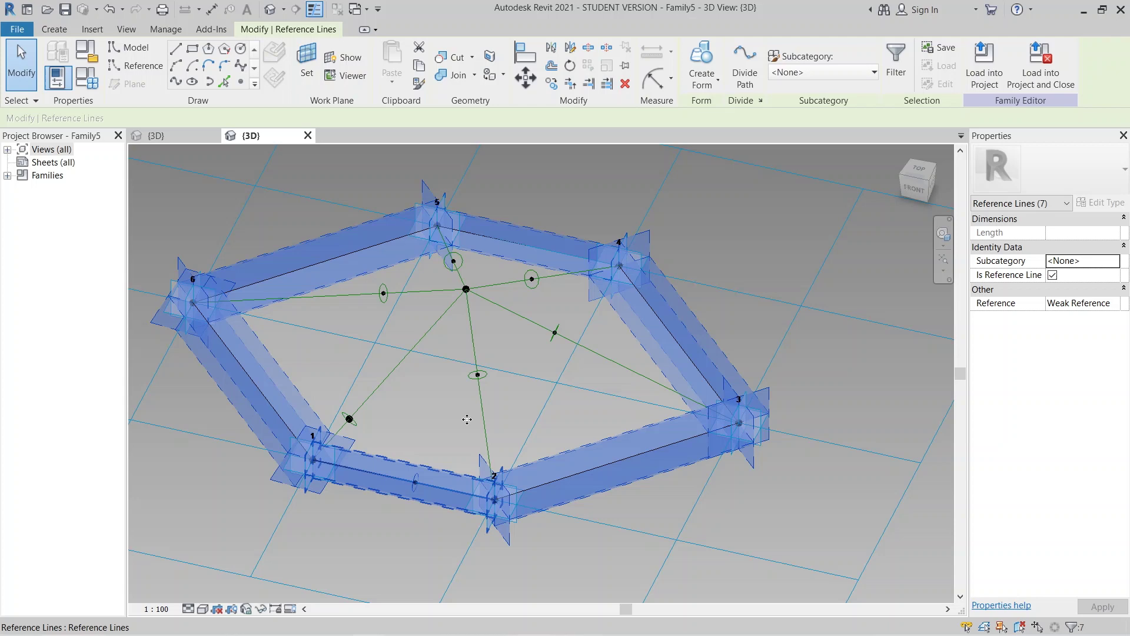
{"action": "left_click", "coordinate": [701, 75]}
{"action": "left_click", "coordinate": [695, 108]}
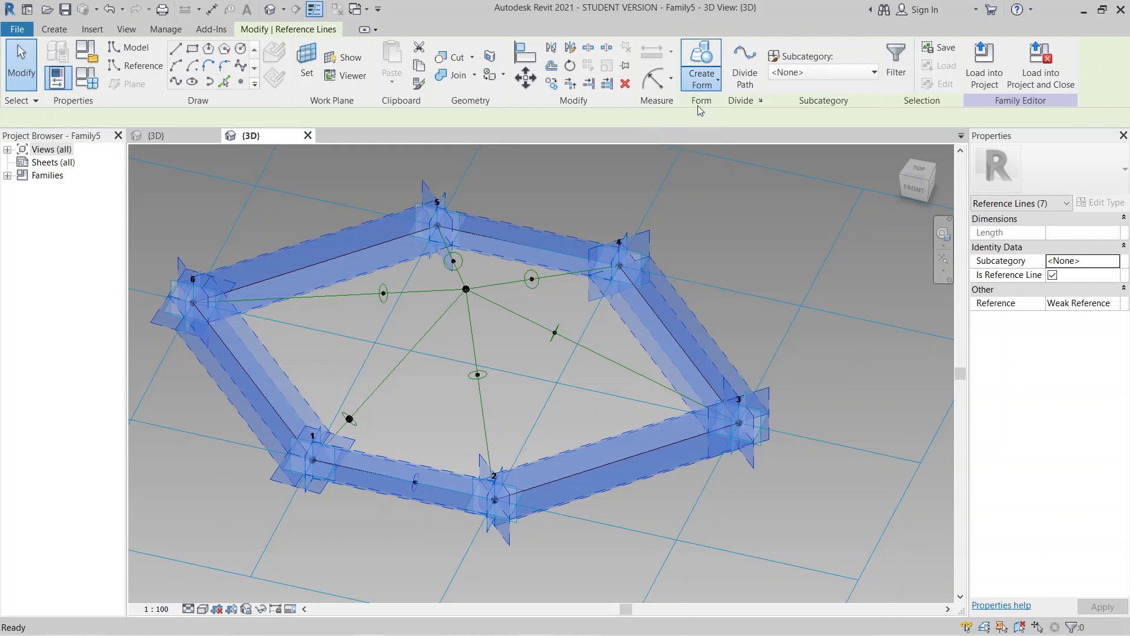
{"action": "scroll", "coordinate": [493, 368], "scroll_direction": "up", "scroll_amount": 5}
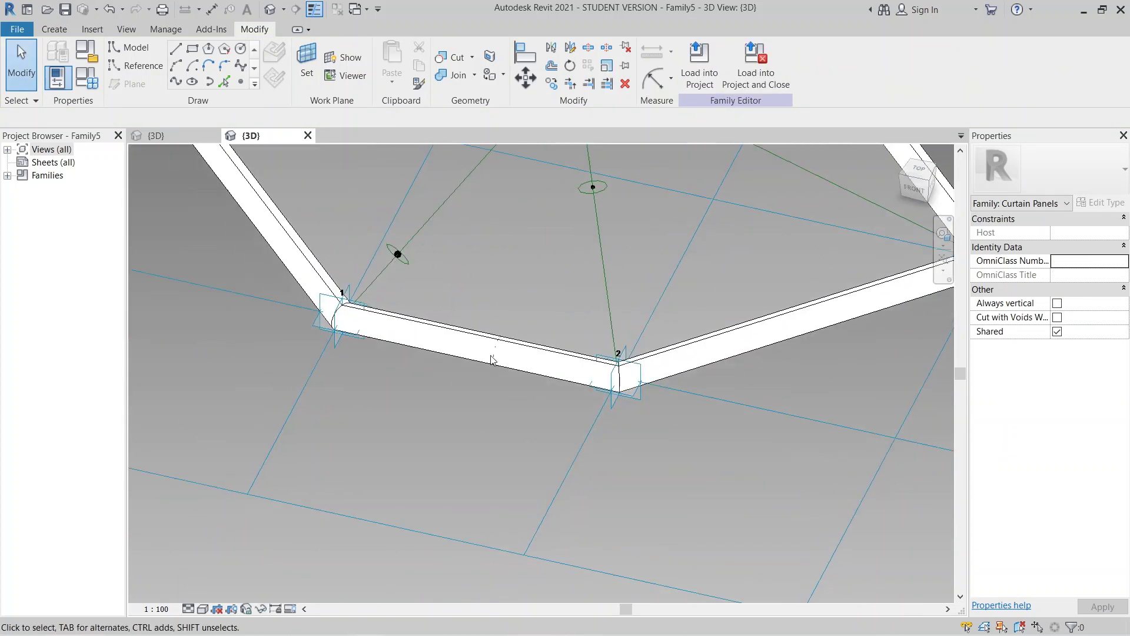
Select the new solid frame form and browse its material, closing the browser unchanged.
{"action": "scroll", "coordinate": [492, 358], "scroll_direction": "down", "scroll_amount": 3}
{"action": "middle_click_drag", "start_coordinate": [525, 391], "coordinate": [390, 431]}
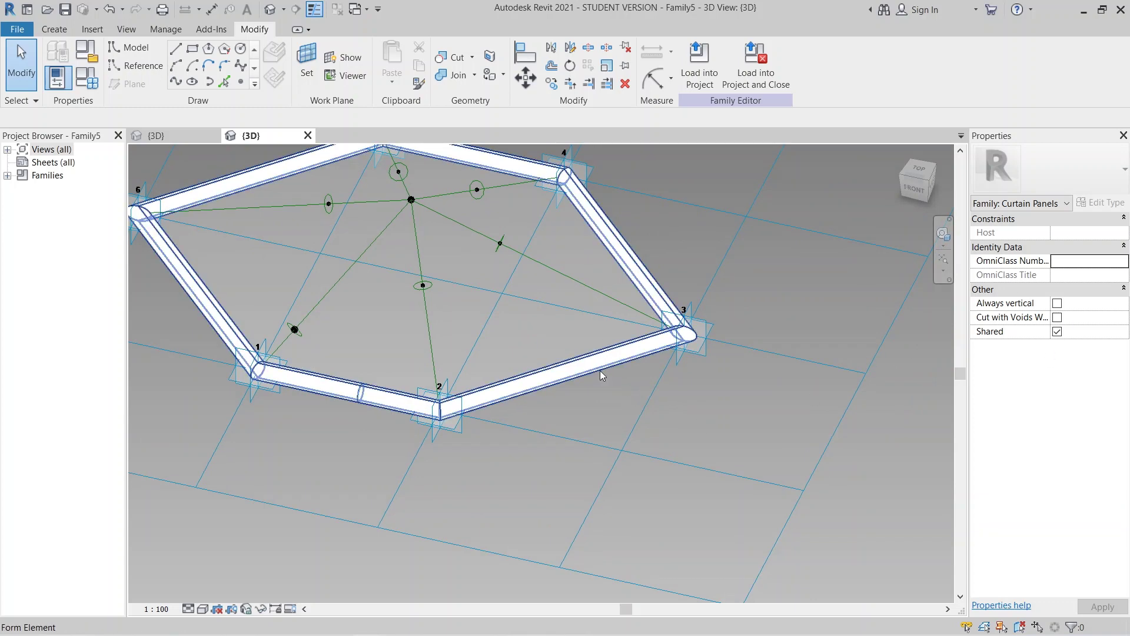
{"action": "left_click", "coordinate": [613, 380]}
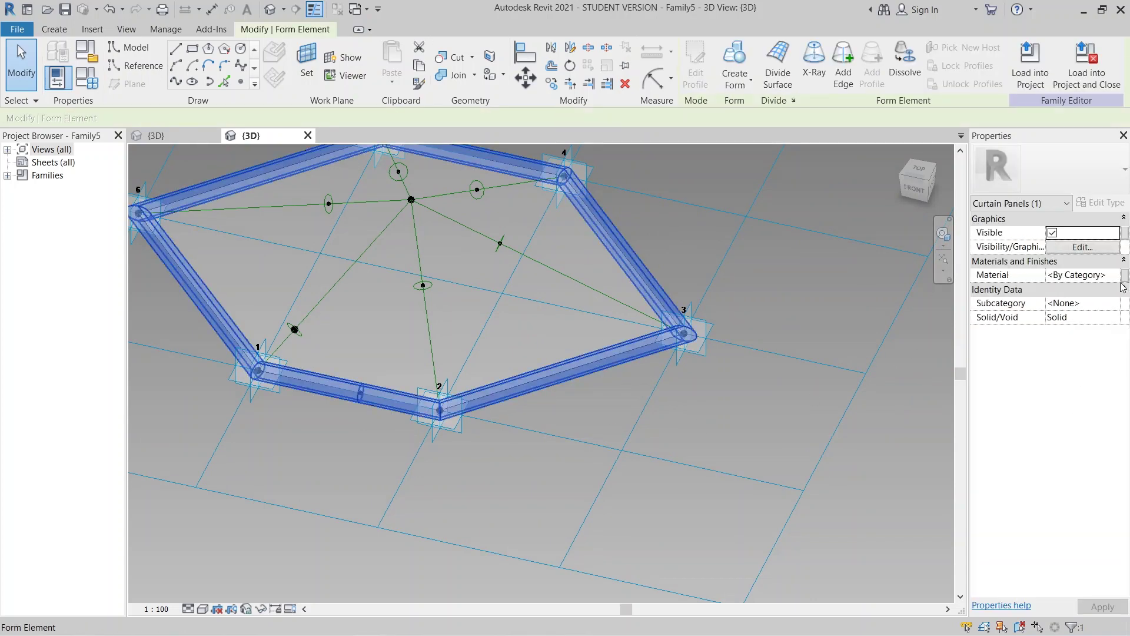
{"action": "left_click", "coordinate": [1119, 279]}
{"action": "left_click", "coordinate": [1116, 276]}
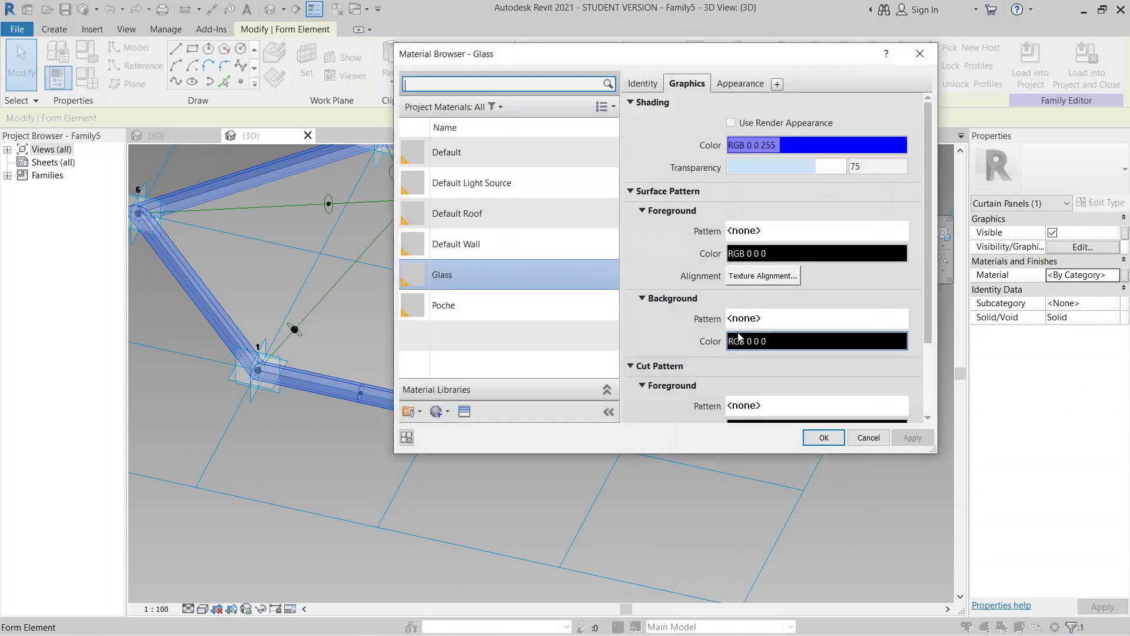
{"action": "left_click", "coordinate": [439, 416]}
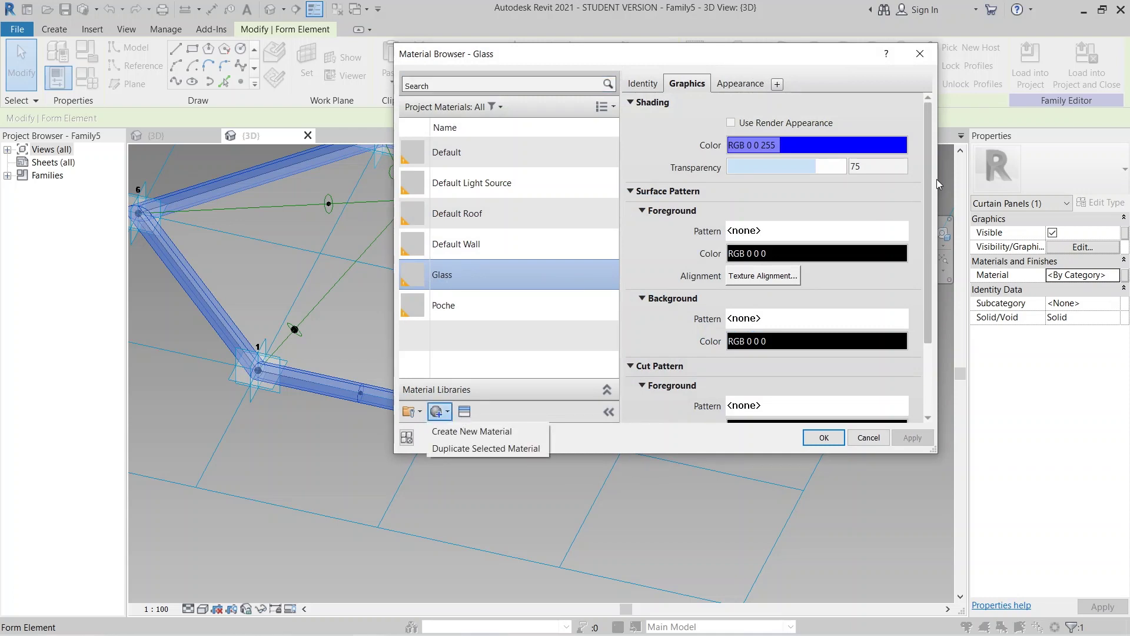
{"action": "left_click", "coordinate": [918, 50]}
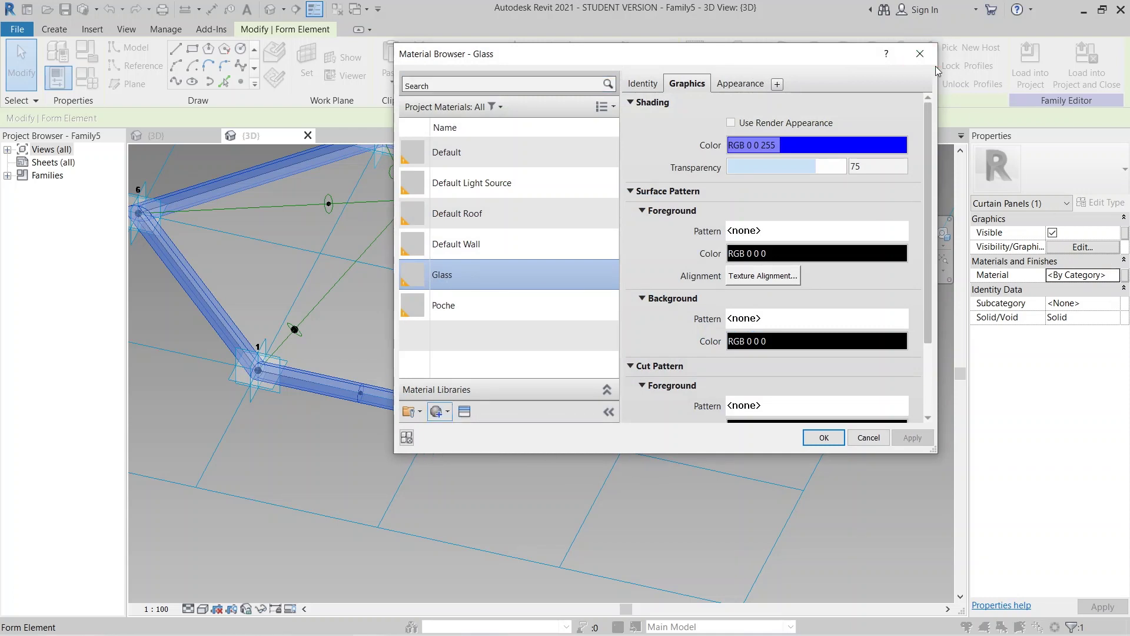
{"action": "left_click", "coordinate": [920, 61]}
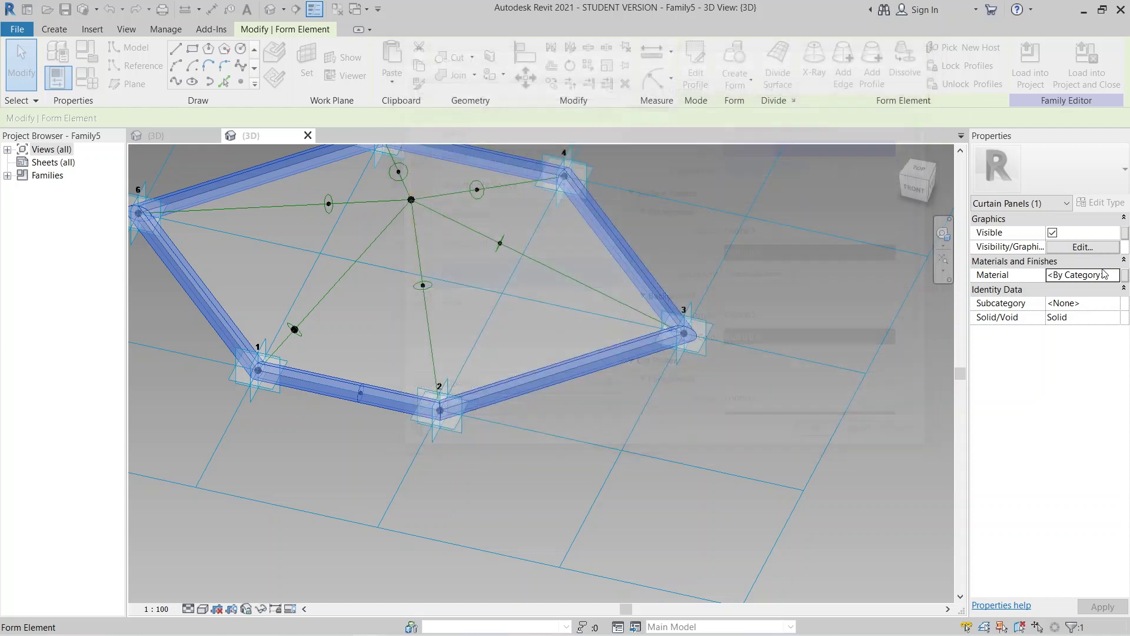
Associate the frame material with a new family parameter named Wood Structure.
{"action": "left_click", "coordinate": [1124, 275]}
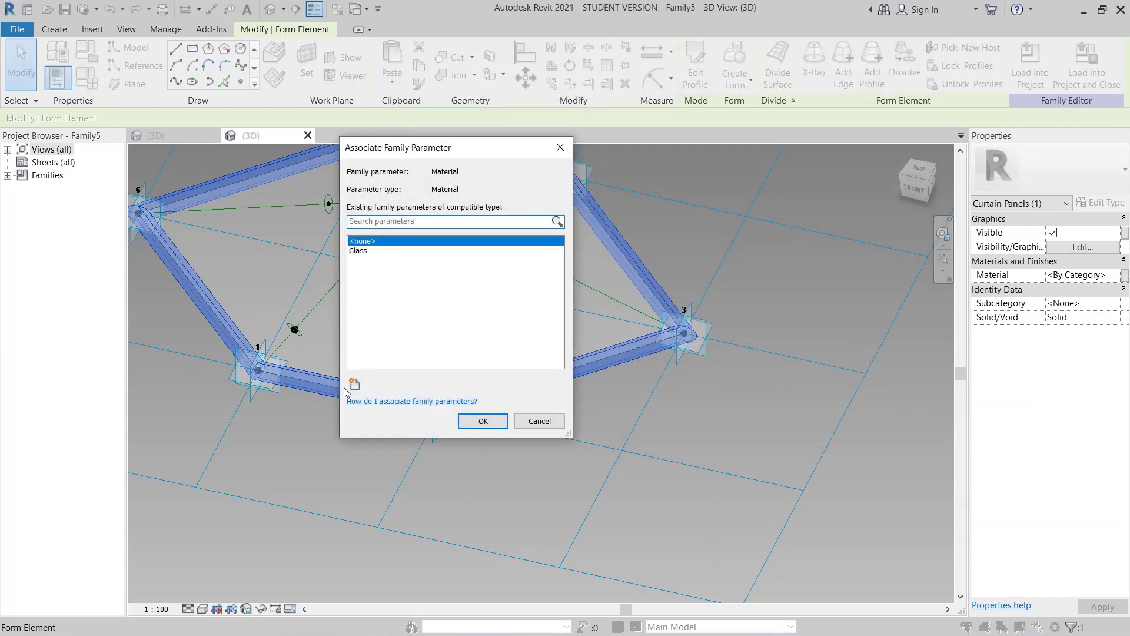
{"action": "left_click", "coordinate": [354, 385]}
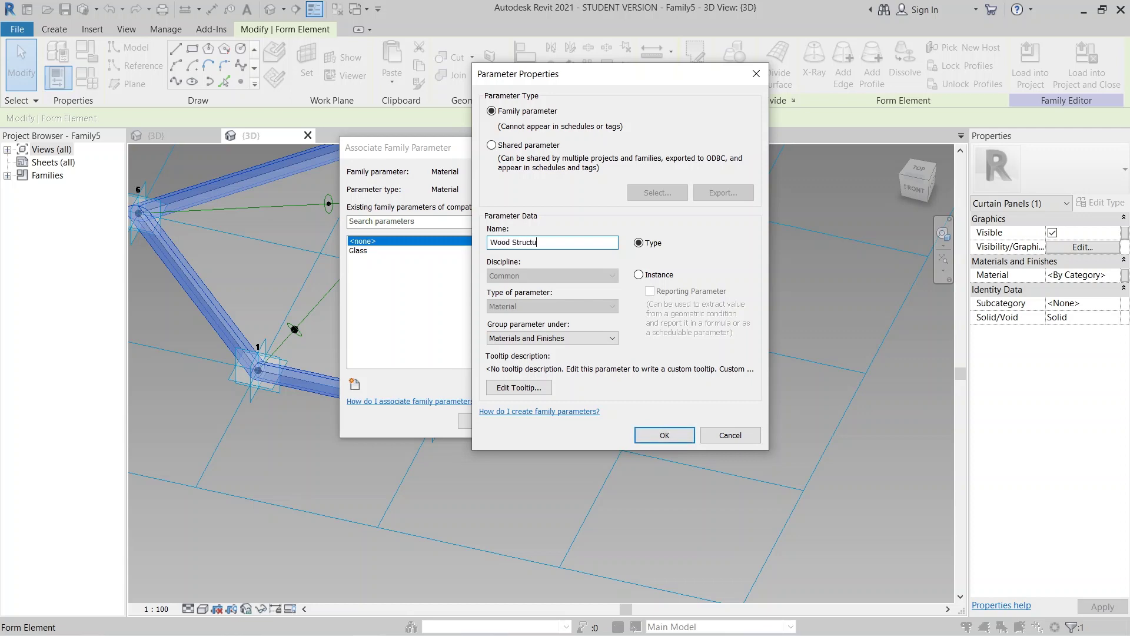
{"action": "type", "text": "Wood Structure"}
{"action": "key", "text": "Return"}
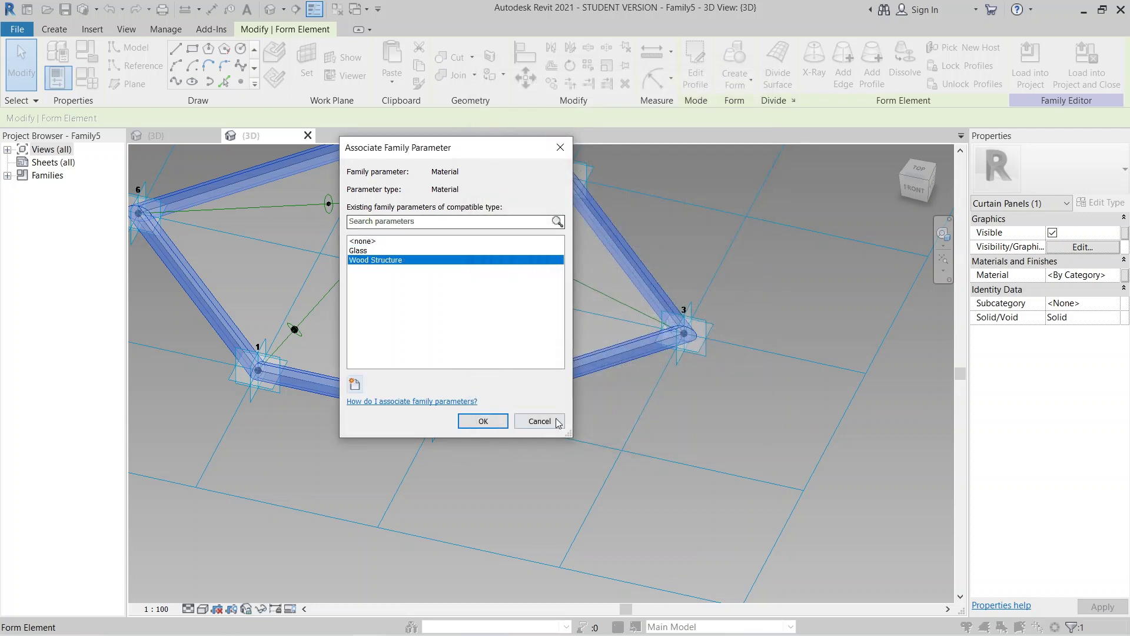
{"action": "left_click", "coordinate": [492, 421]}
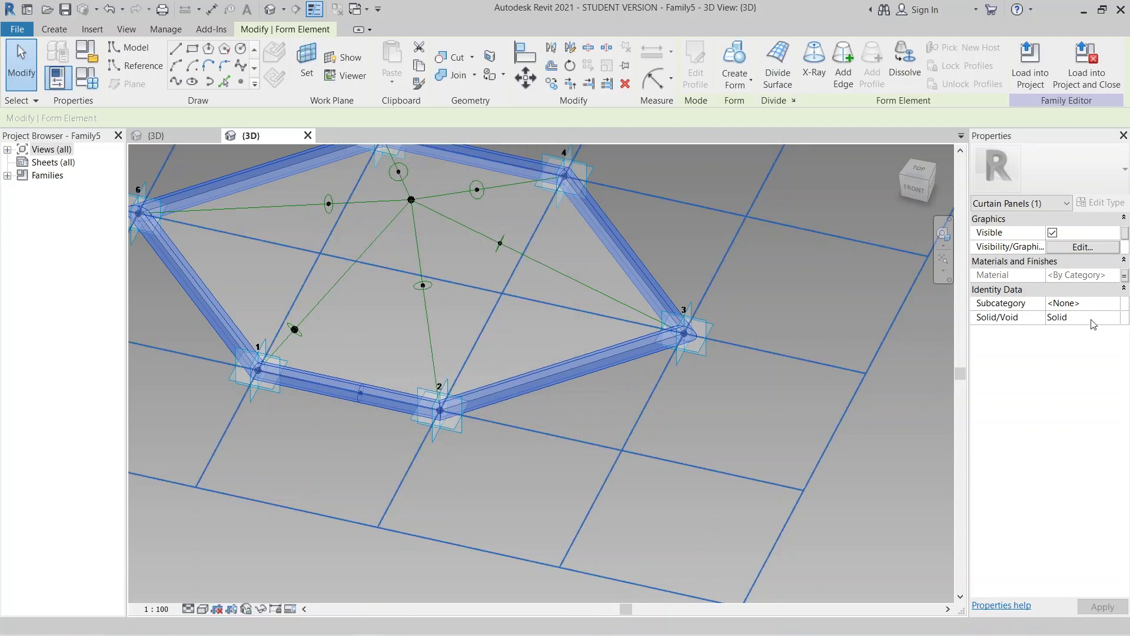
From Family Types, create a new material for the parameter and rename it Wood Structure.
{"action": "left_click", "coordinate": [85, 83]}
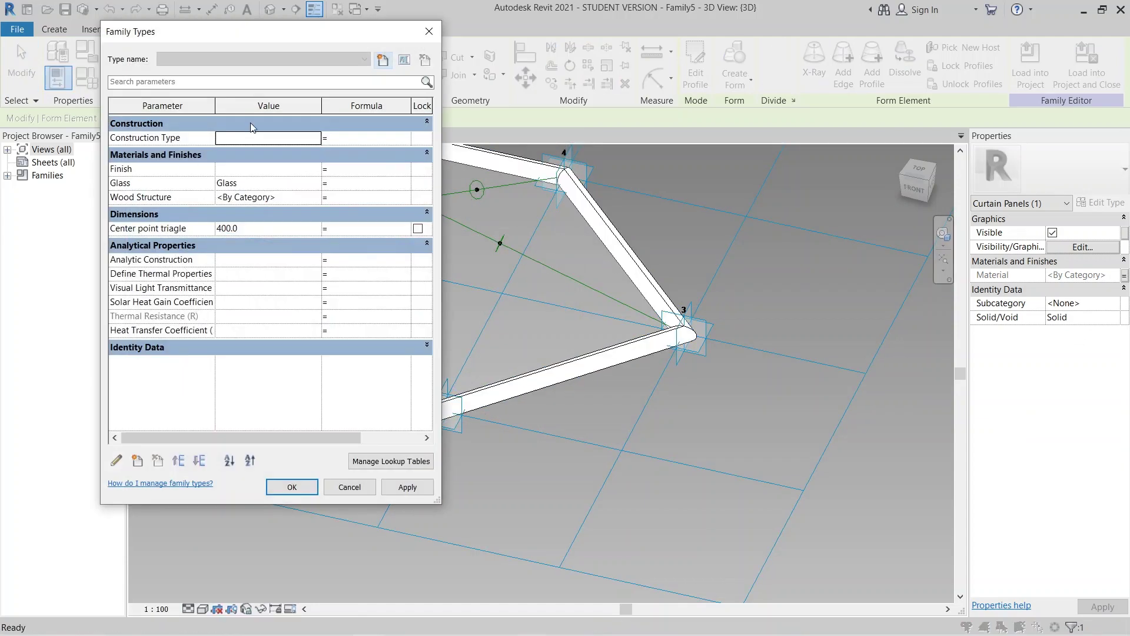
{"action": "left_click", "coordinate": [307, 198]}
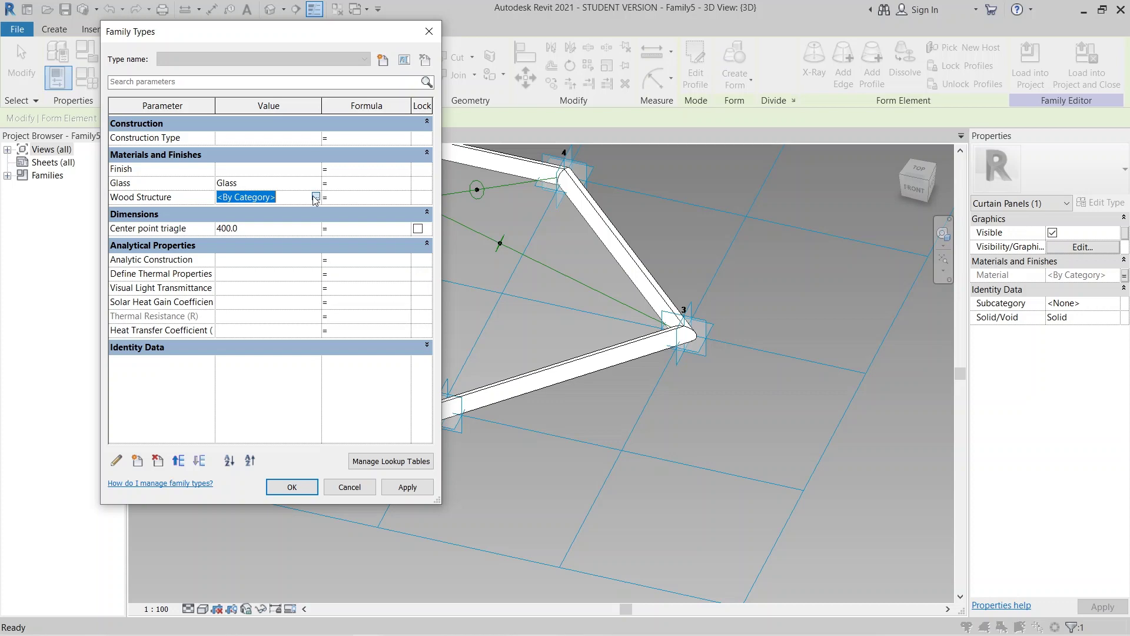
{"action": "left_click", "coordinate": [316, 197]}
{"action": "left_click", "coordinate": [446, 412]}
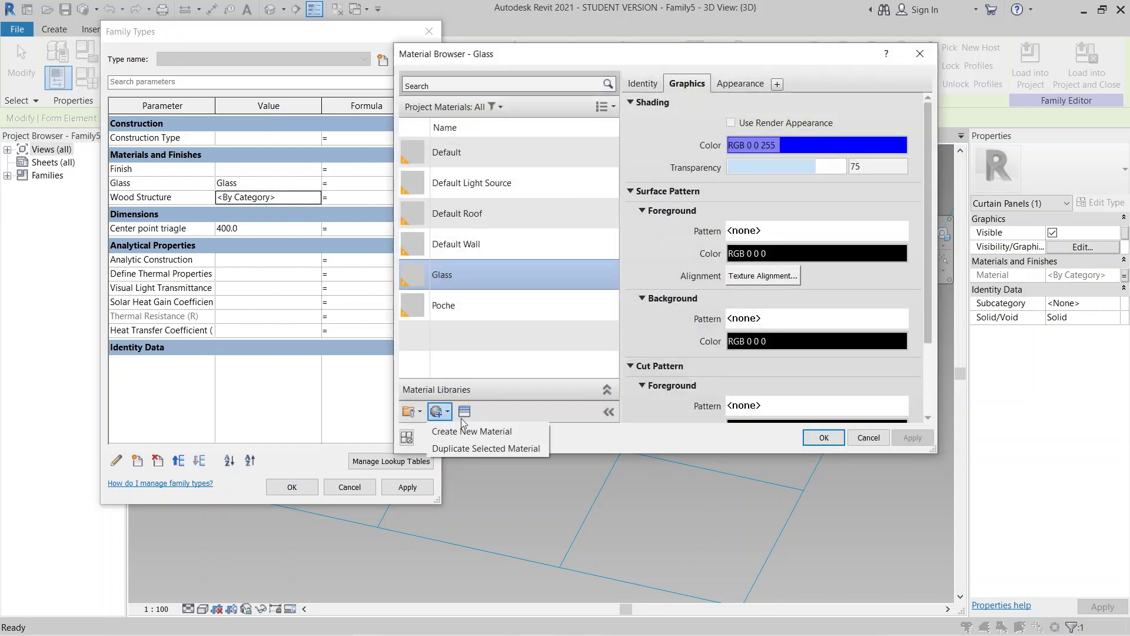
{"action": "left_click", "coordinate": [470, 431]}
{"action": "right_click", "coordinate": [495, 226]}
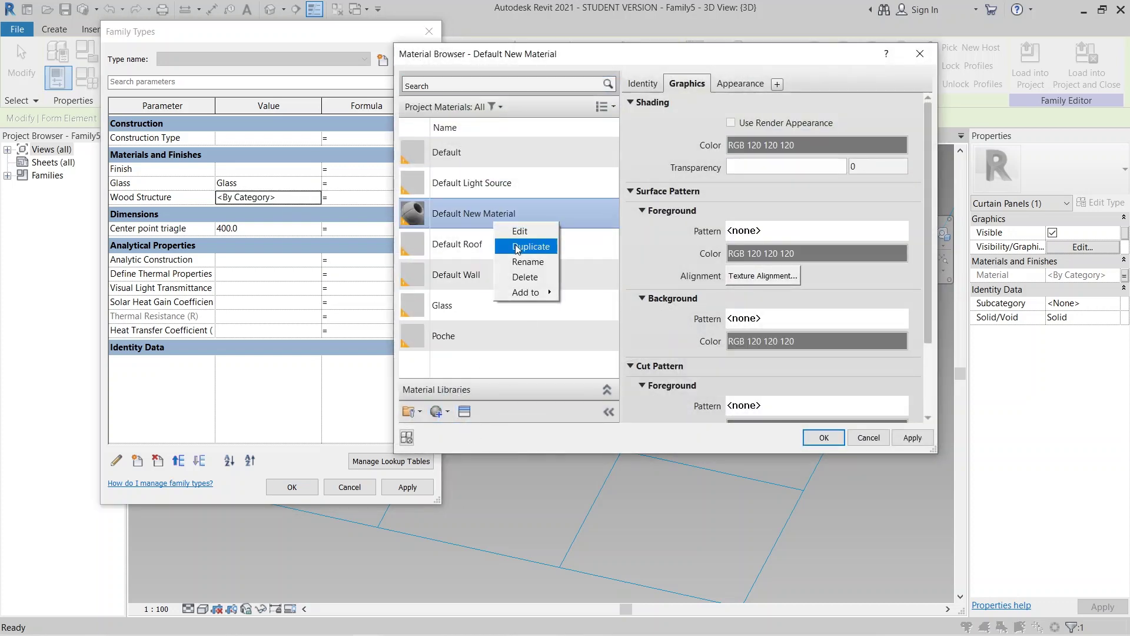
{"action": "left_click", "coordinate": [523, 260]}
{"action": "type", "text": "Wos"}
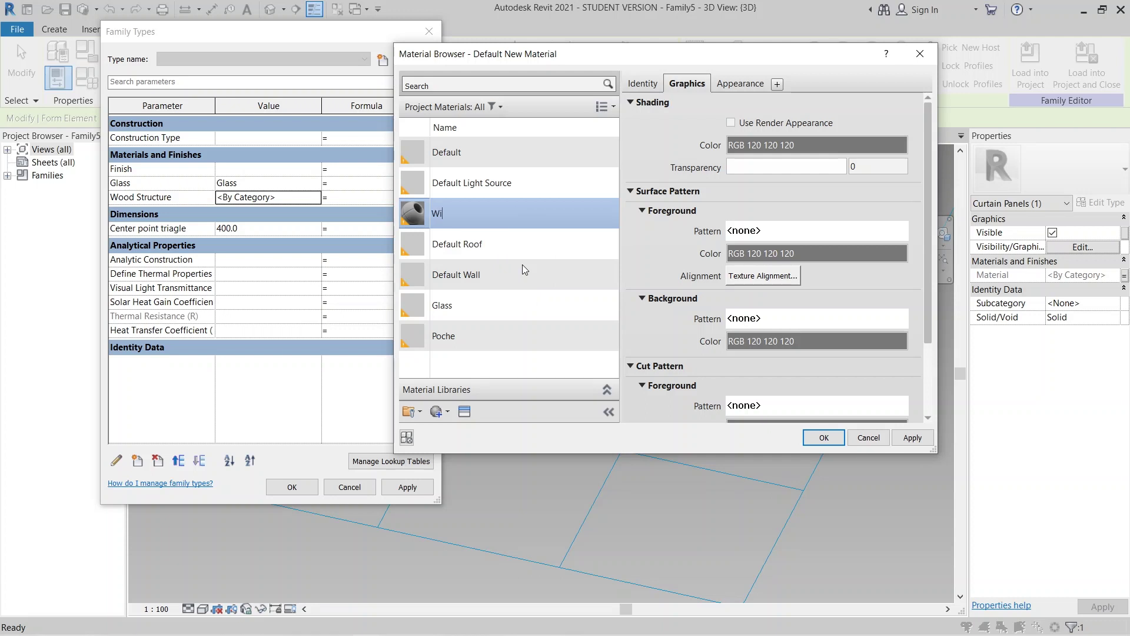
{"action": "key", "text": "BackSpace"}
{"action": "type", "text": "od Structure"}
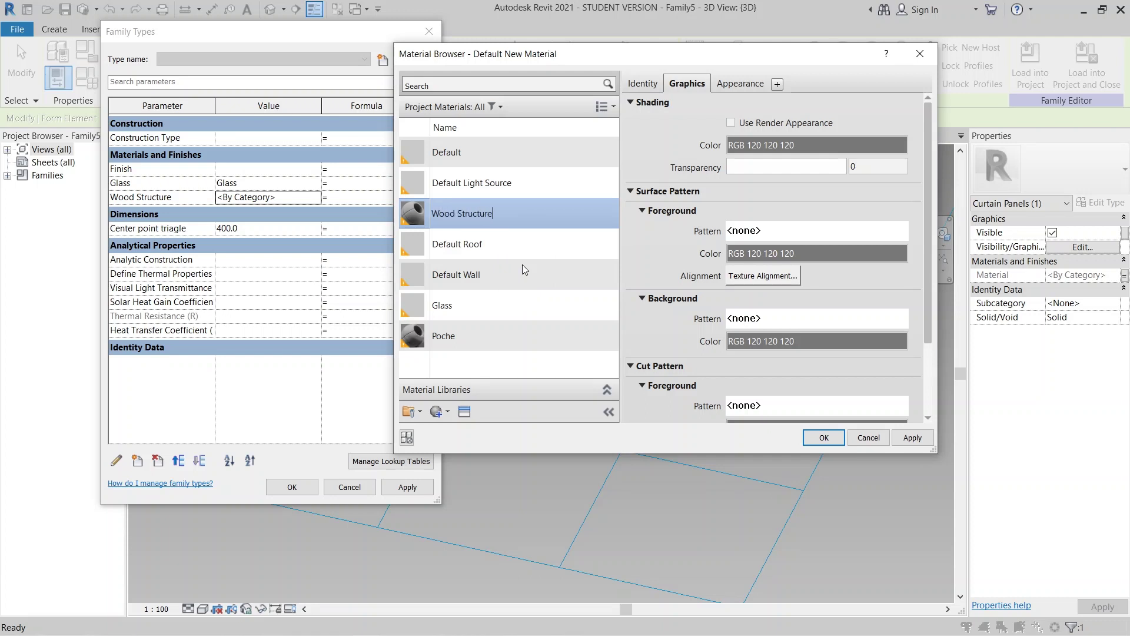
{"action": "key", "text": "Return"}
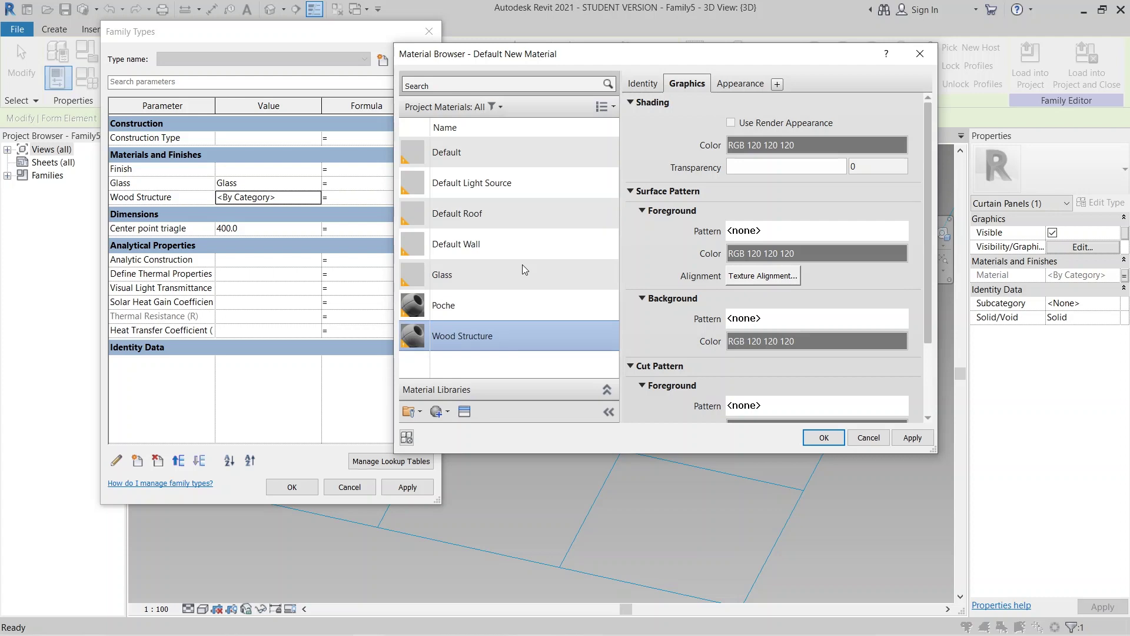
Give the Wood Structure material the Birch wood appearance and confirm the family types.
{"action": "left_click", "coordinate": [473, 414]}
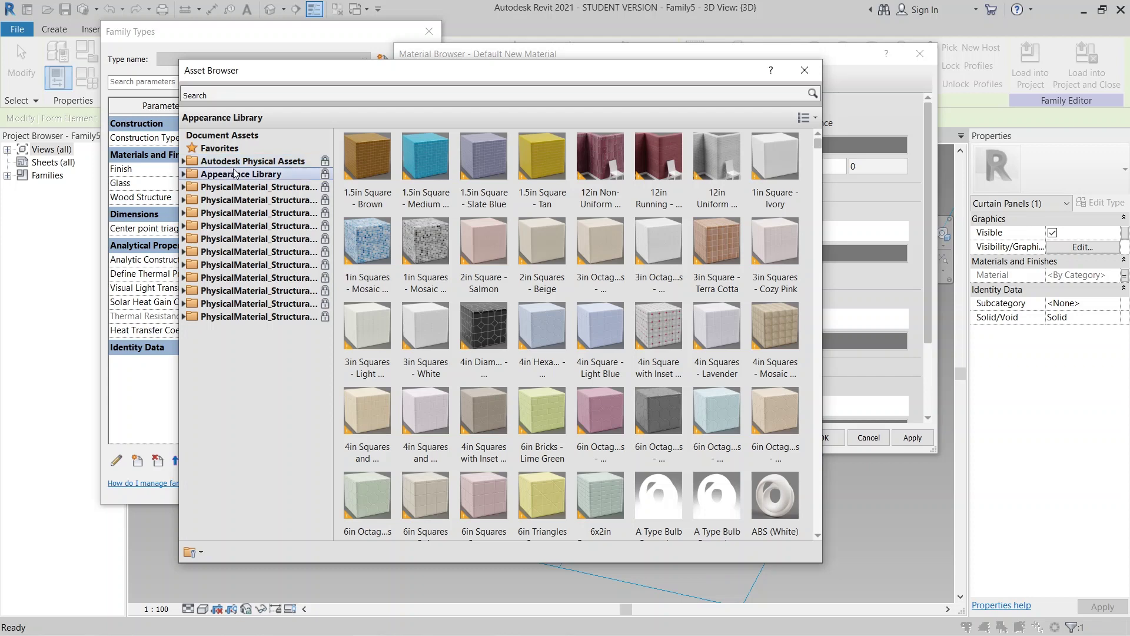
{"action": "double_click", "coordinate": [230, 166]}
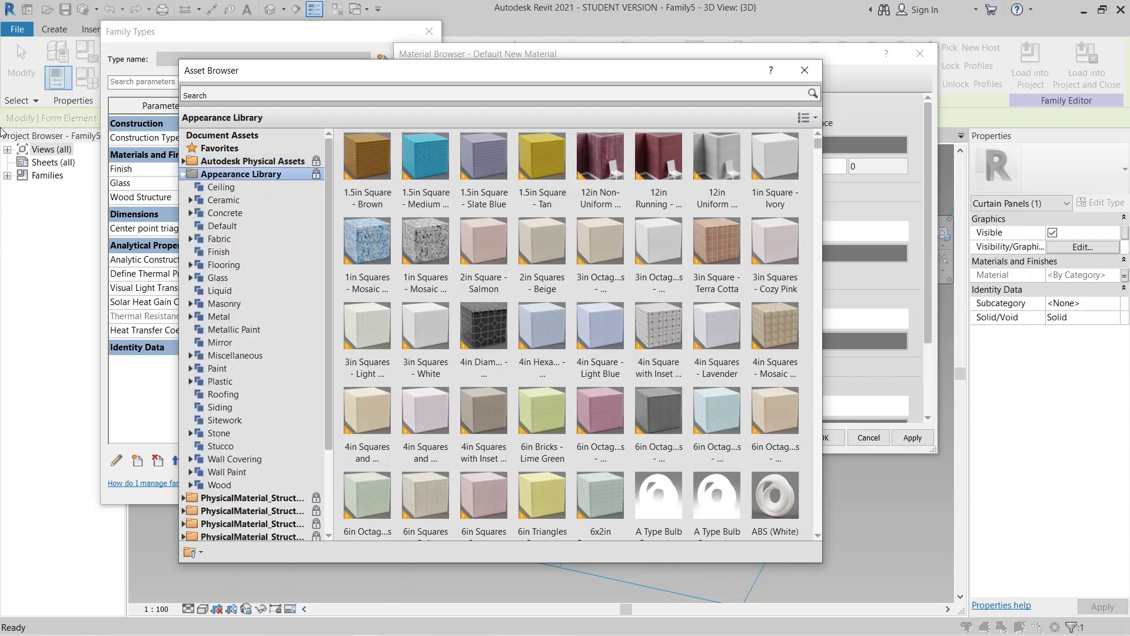
{"action": "left_click", "coordinate": [224, 485]}
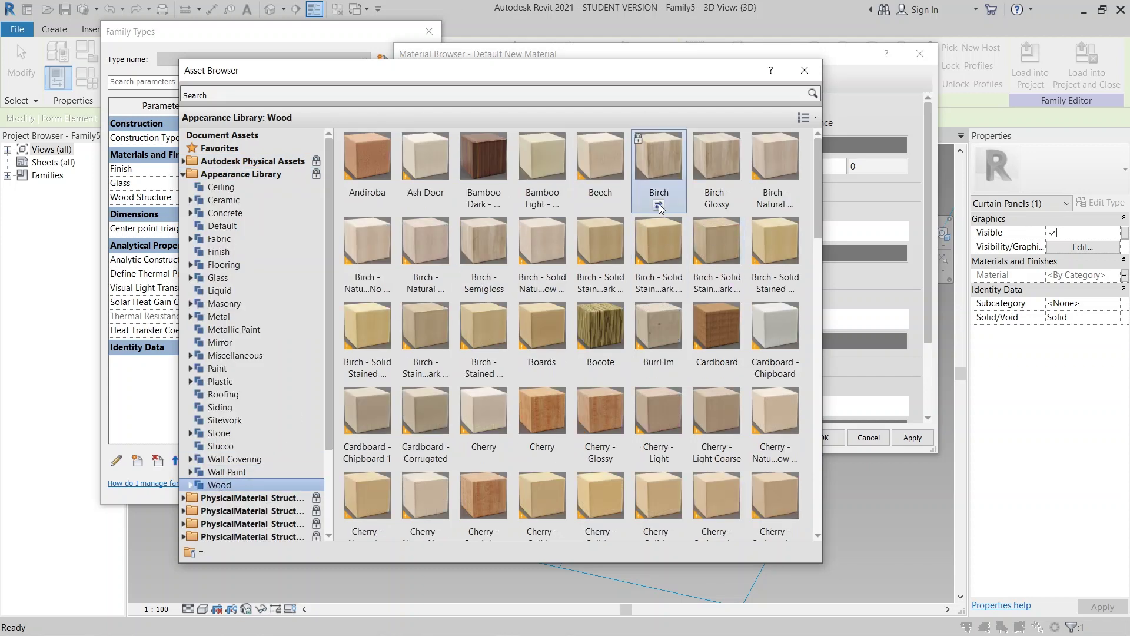
{"action": "left_click", "coordinate": [659, 205]}
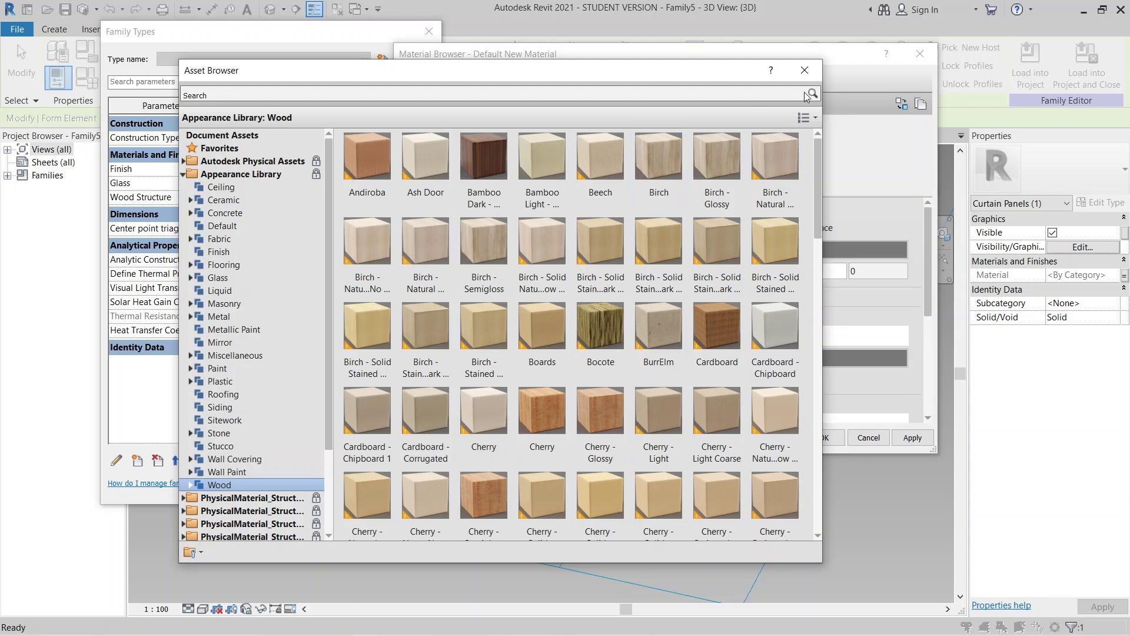
{"action": "left_click", "coordinate": [805, 71]}
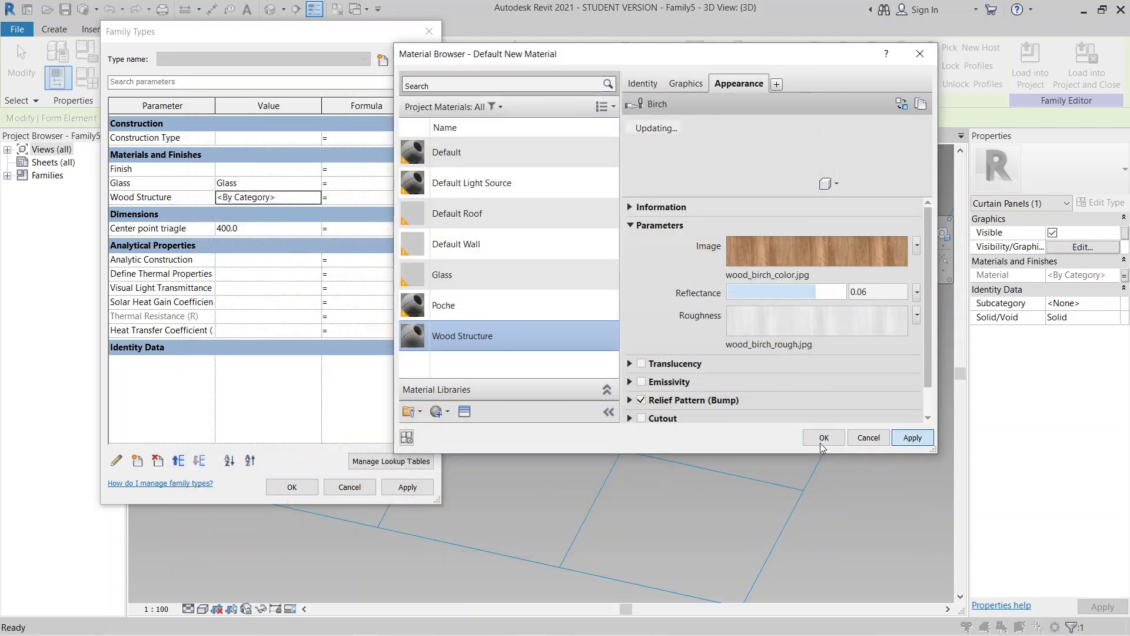
{"action": "key", "text": "Return"}
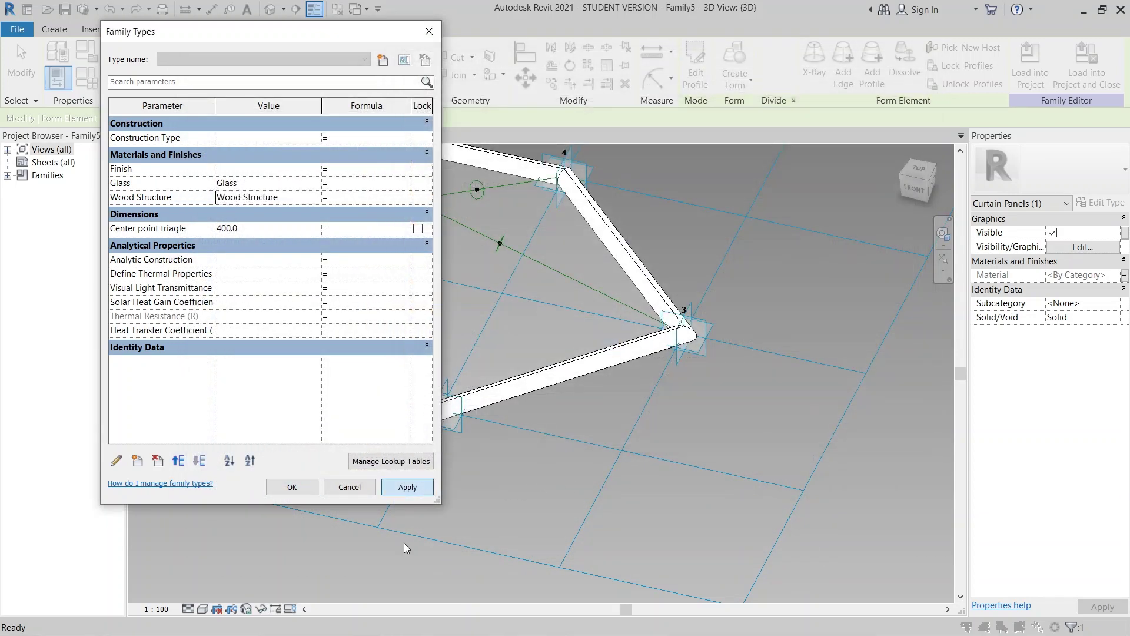
{"action": "left_click", "coordinate": [291, 487]}
Extrude solid struts along the centre-to-point-2 line and the line to the right corner.
{"action": "scroll", "coordinate": [518, 467], "scroll_direction": "down", "scroll_amount": 3}
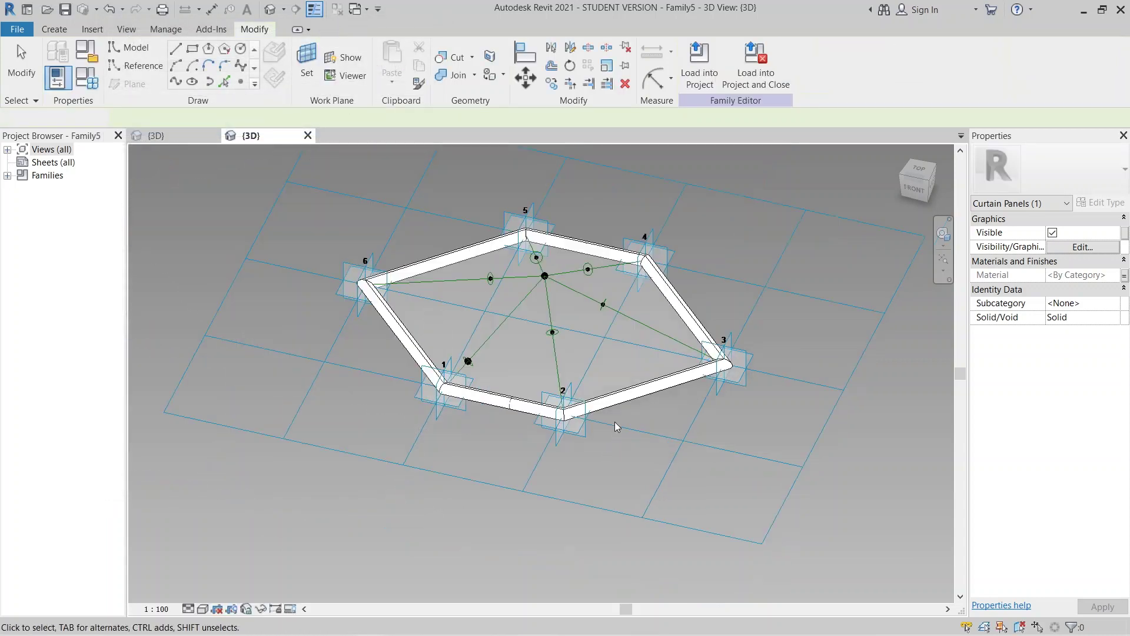
{"action": "middle_click_drag", "start_coordinate": [517, 381], "coordinate": [496, 406]}
{"action": "scroll", "coordinate": [594, 388], "scroll_direction": "up", "scroll_amount": 5}
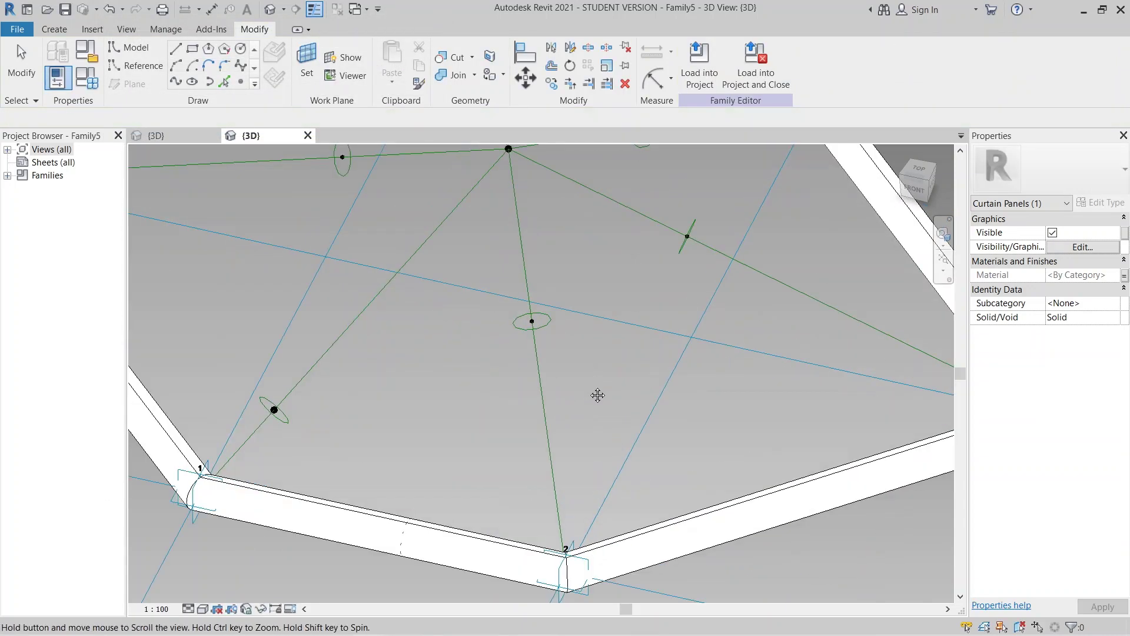
{"action": "scroll", "coordinate": [600, 436], "scroll_direction": "down", "scroll_amount": 2}
{"action": "key", "text": "Escape"}
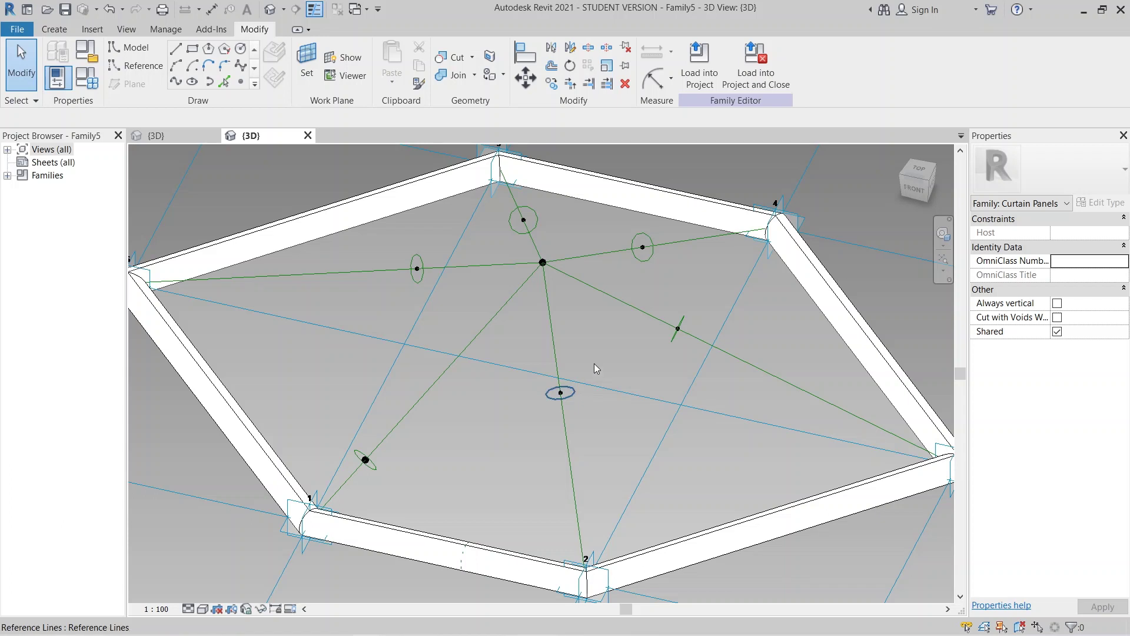
{"action": "left_click", "coordinate": [556, 348]}
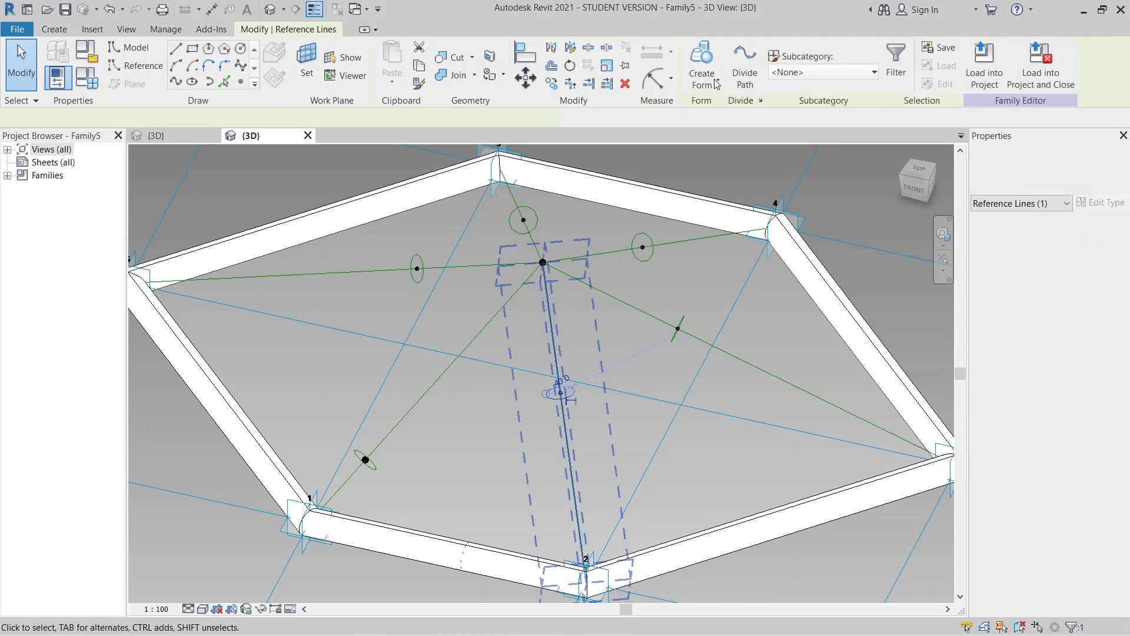
{"action": "left_click", "coordinate": [714, 82]}
{"action": "left_click", "coordinate": [710, 109]}
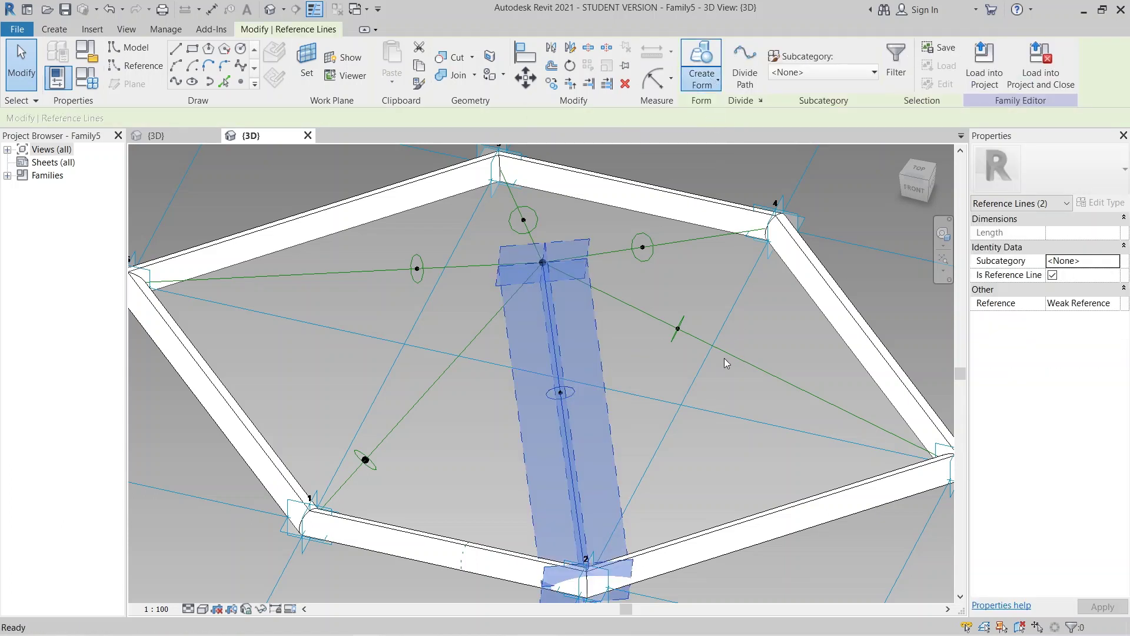
{"action": "left_click", "coordinate": [740, 368]}
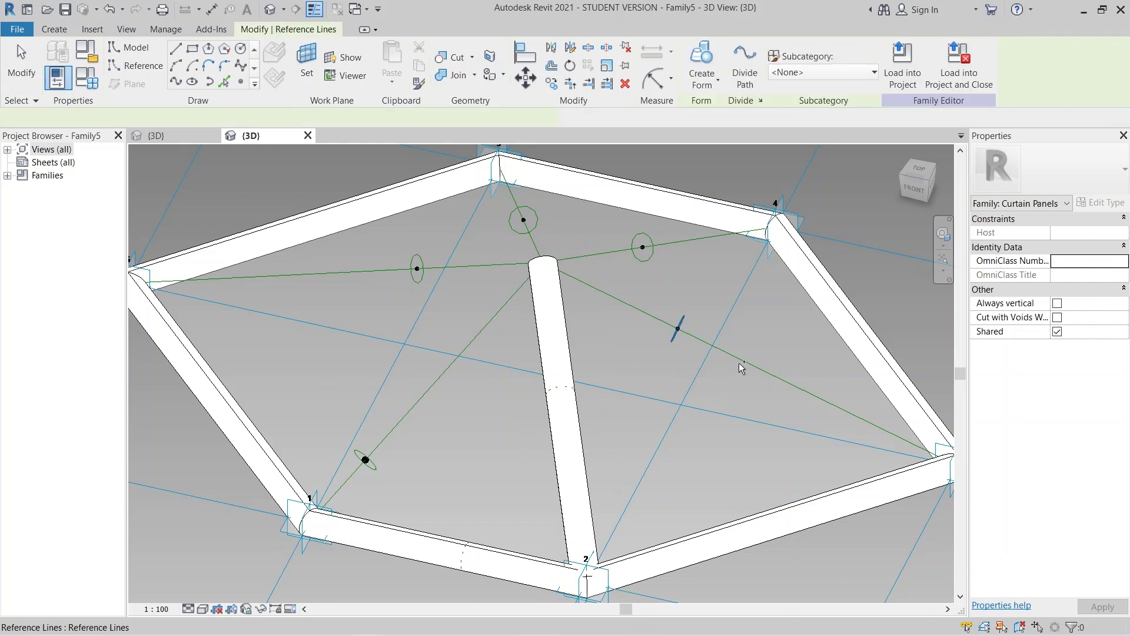
{"action": "left_click", "coordinate": [715, 81]}
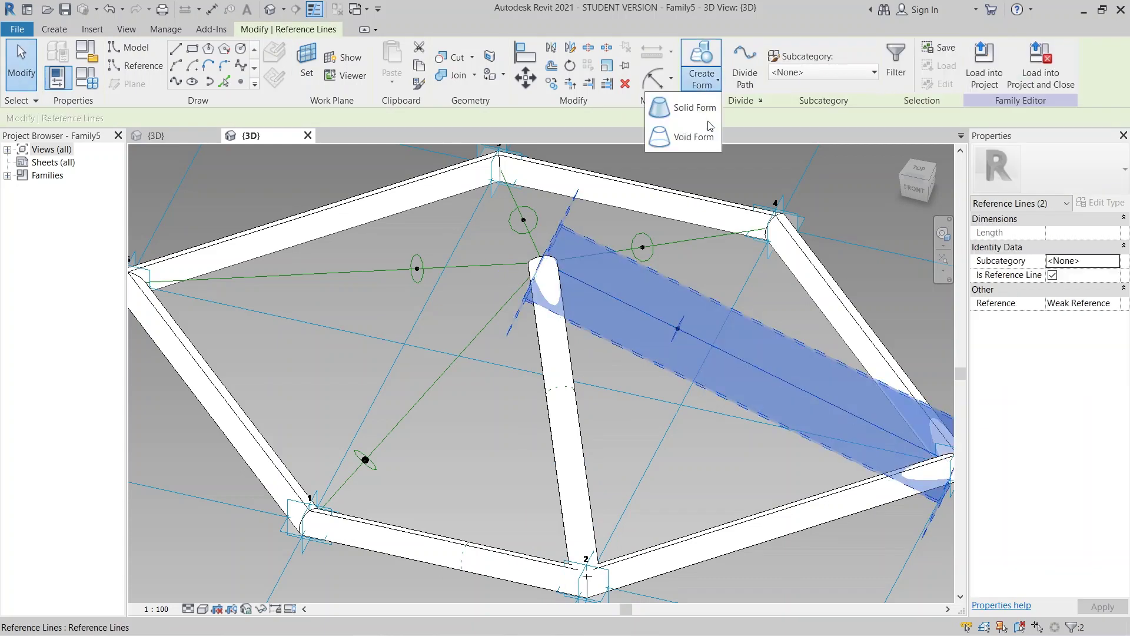
{"action": "left_click", "coordinate": [708, 118]}
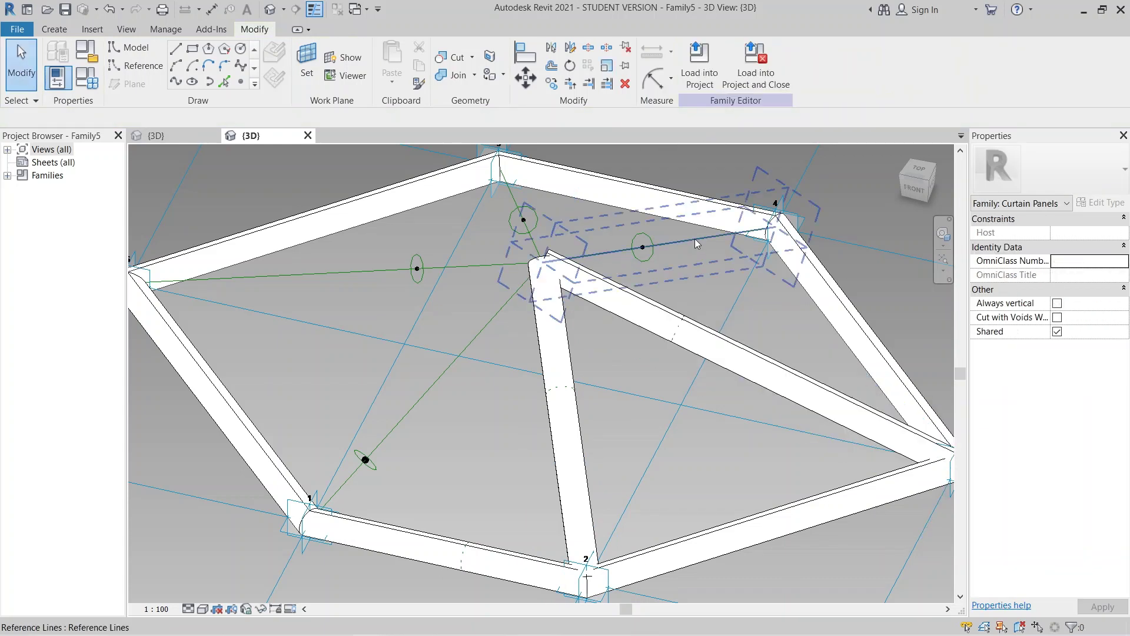
Extrude solid members along the line toward point 4 and the green diagonal line.
{"action": "left_click", "coordinate": [660, 251]}
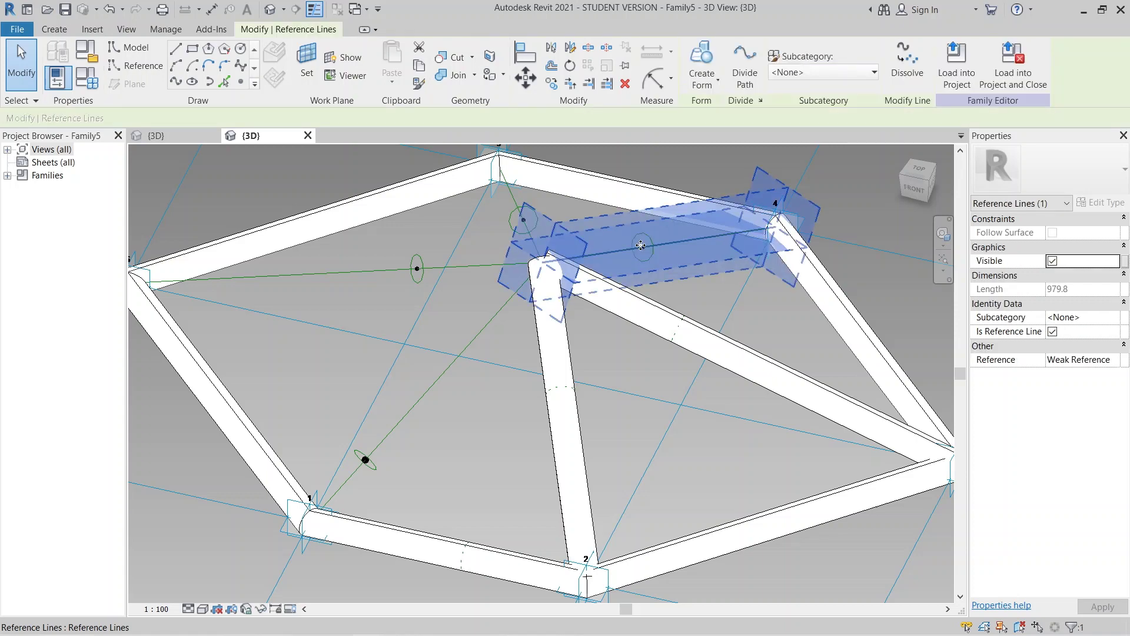
{"action": "scroll", "coordinate": [658, 251], "scroll_direction": "up", "scroll_amount": 3}
{"action": "left_click", "coordinate": [661, 253], "text": "ctrl"}
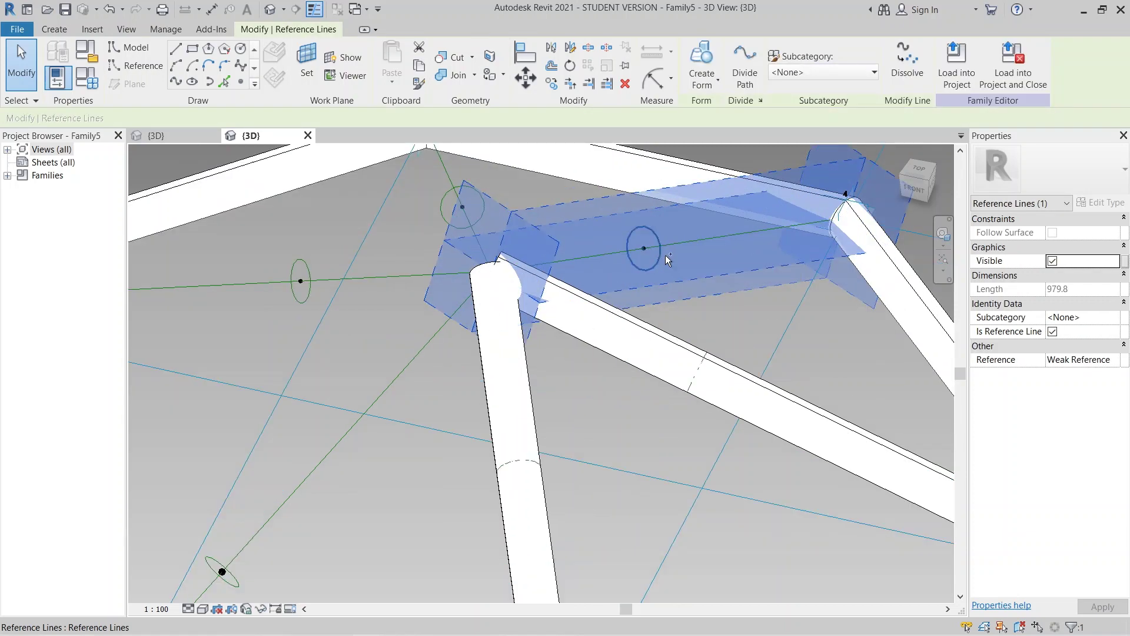
{"action": "left_click", "coordinate": [708, 84]}
{"action": "left_click", "coordinate": [702, 82]}
{"action": "left_click", "coordinate": [706, 131]}
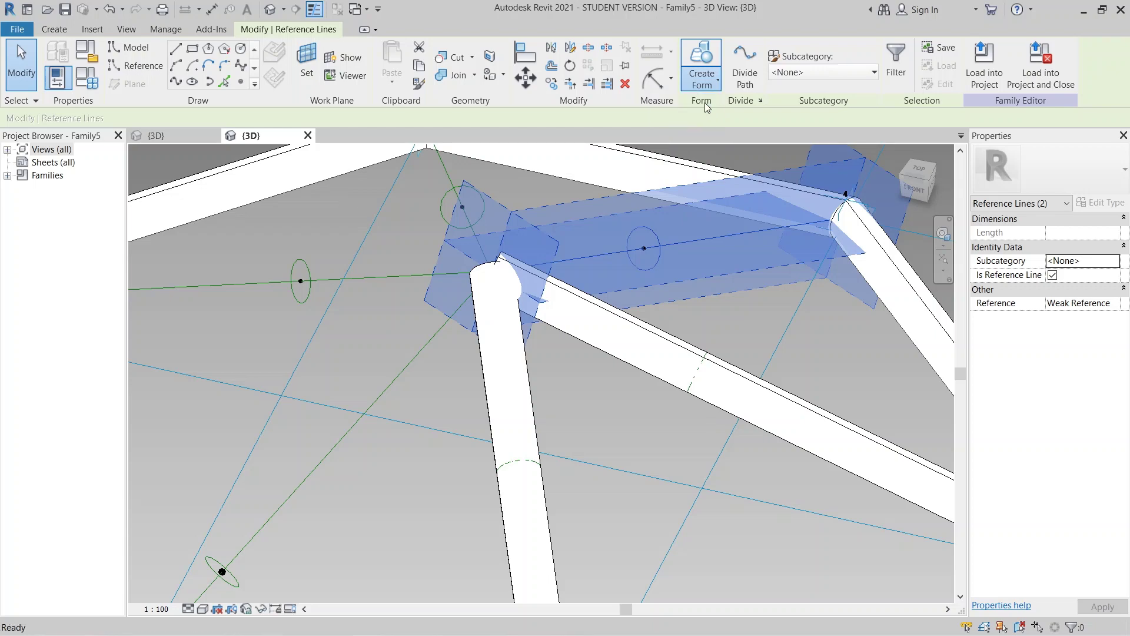
{"action": "middle_click_drag", "start_coordinate": [496, 363], "coordinate": [580, 247]}
{"action": "left_click", "coordinate": [400, 442]}
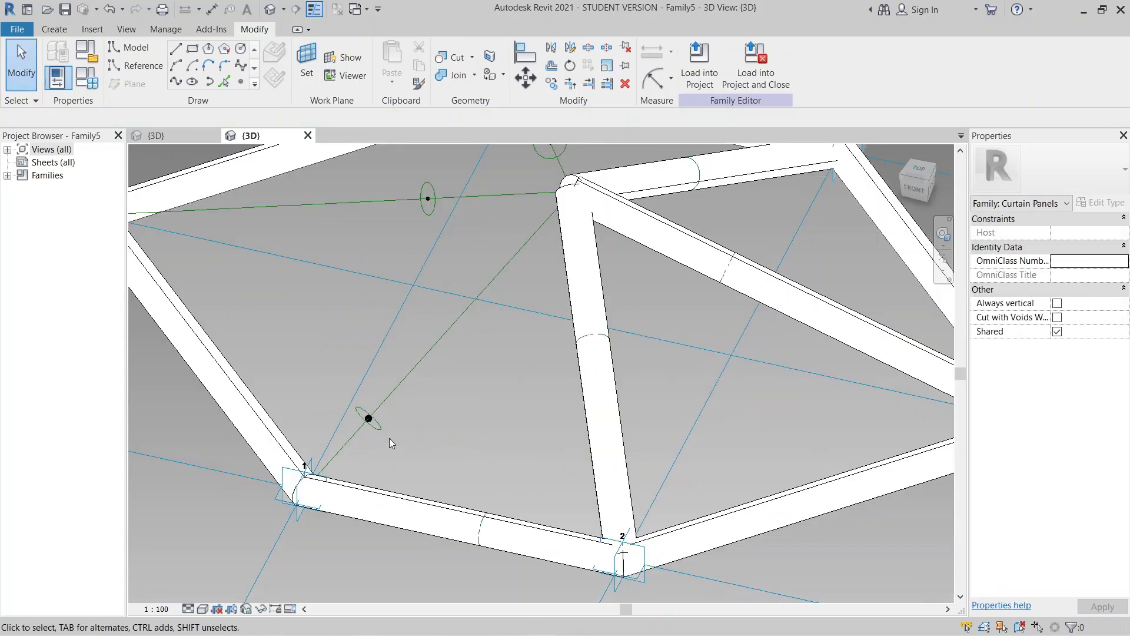
{"action": "left_click", "coordinate": [440, 336]}
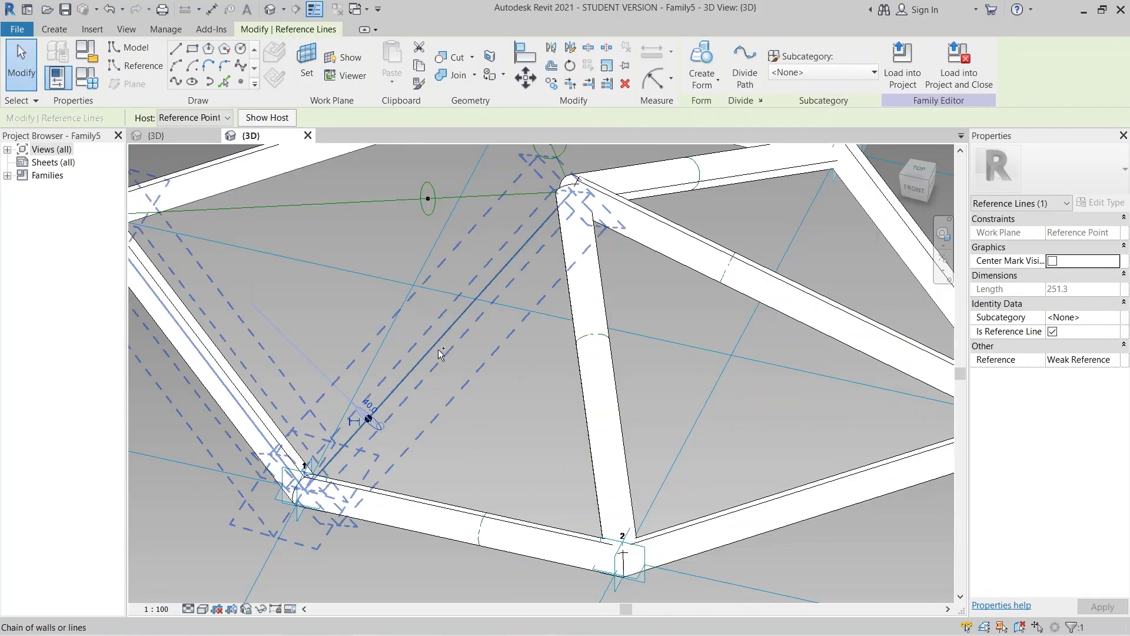
{"action": "left_click", "coordinate": [426, 425]}
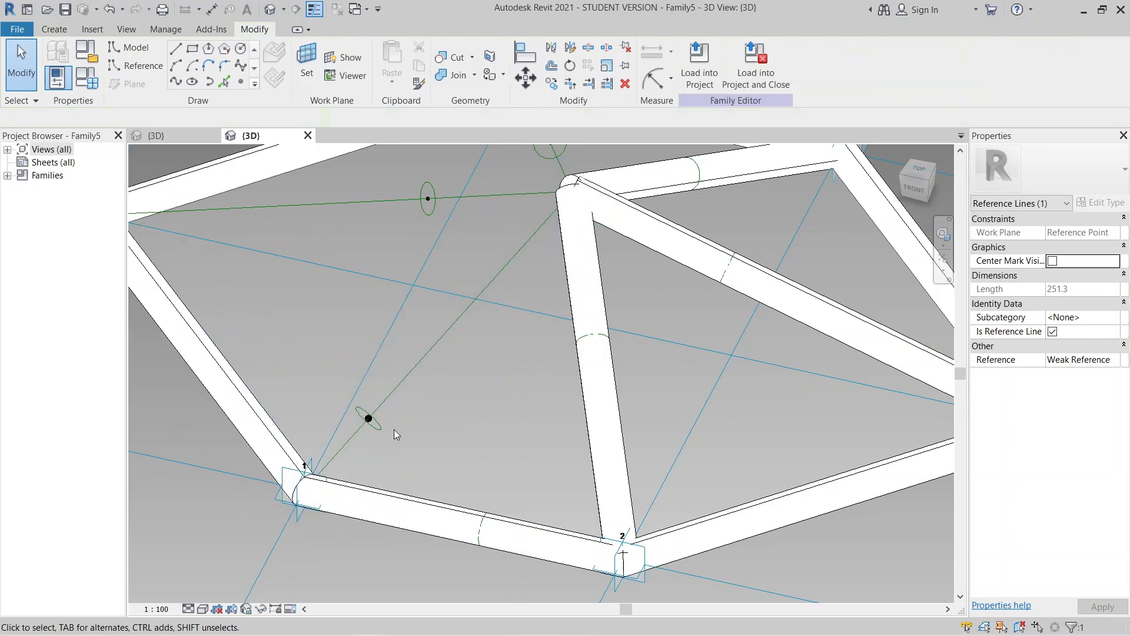
{"action": "left_click", "coordinate": [423, 358]}
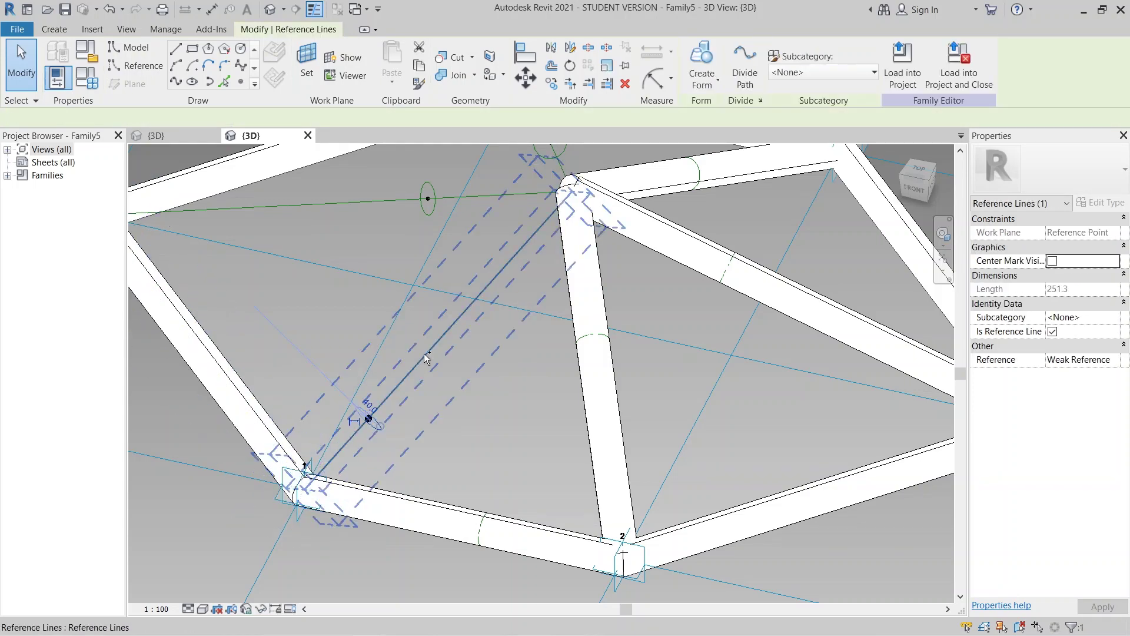
{"action": "left_click", "coordinate": [428, 355], "text": "ctrl"}
{"action": "left_click", "coordinate": [704, 90]}
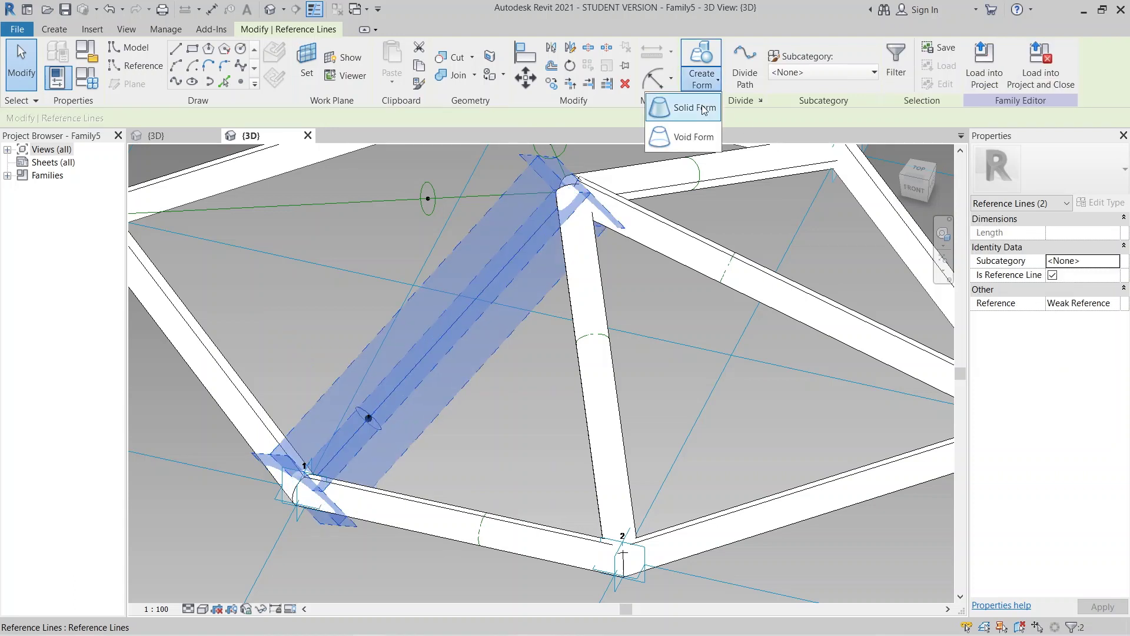
{"action": "left_click", "coordinate": [702, 105]}
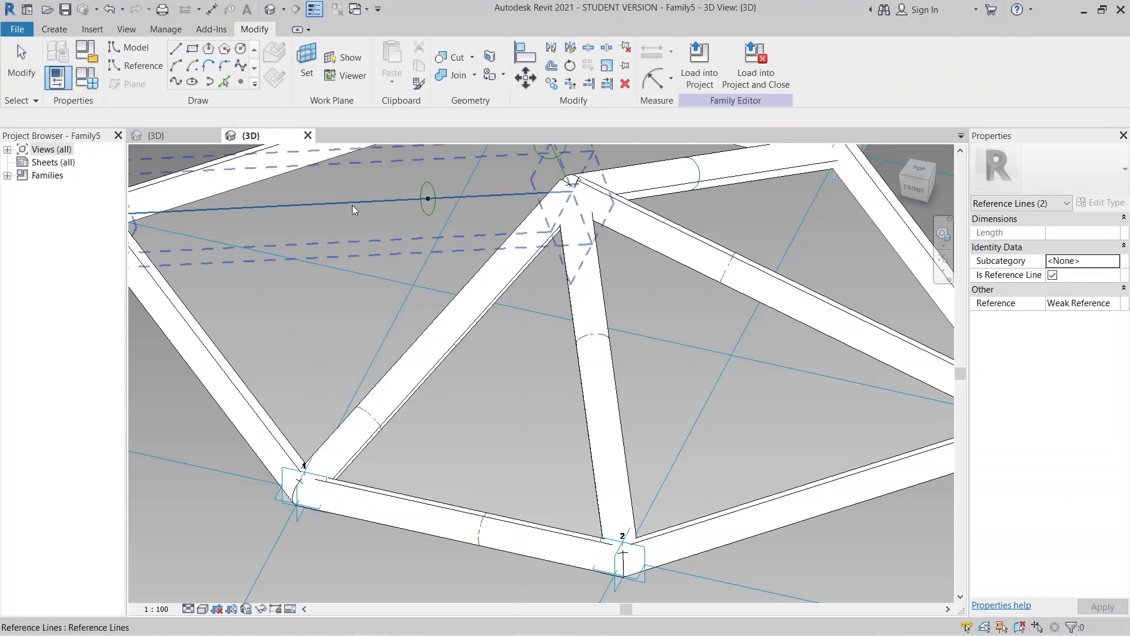
Extrude solid members along the upper centre line and node 5 to centre, then view the whole frame.
{"action": "left_click", "coordinate": [365, 222]}
{"action": "left_click", "coordinate": [425, 218]}
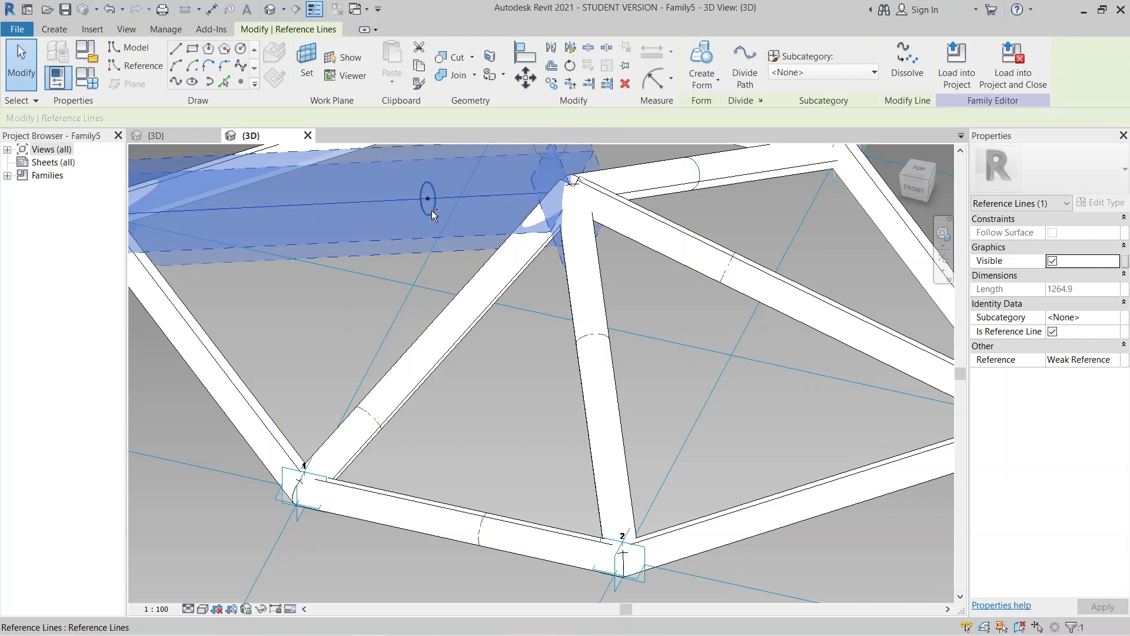
{"action": "left_click", "coordinate": [715, 87]}
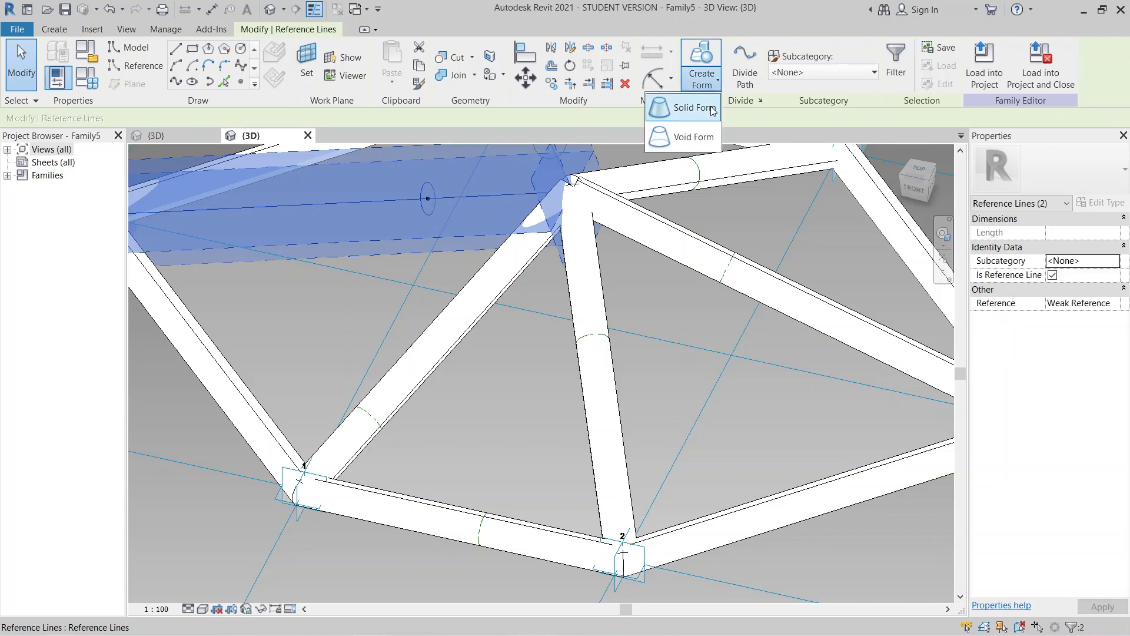
{"action": "left_click", "coordinate": [710, 106]}
{"action": "scroll", "coordinate": [627, 406], "scroll_direction": "down", "scroll_amount": 5}
{"action": "middle_click_drag", "start_coordinate": [538, 431], "coordinate": [546, 394]}
{"action": "scroll", "coordinate": [544, 393], "scroll_direction": "up", "scroll_amount": 5}
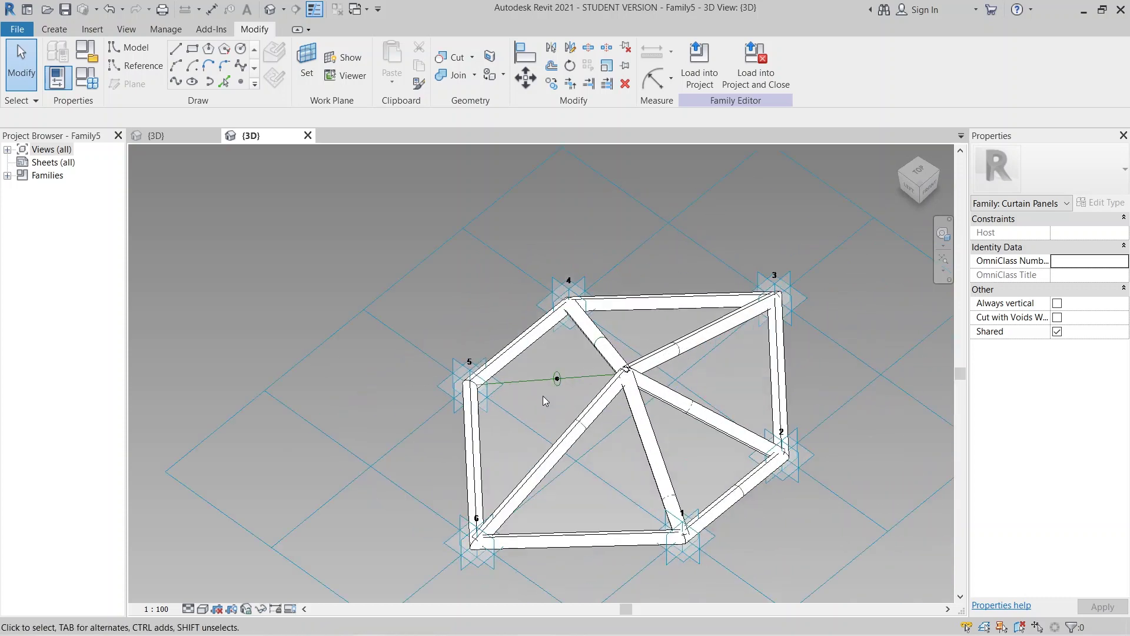
{"action": "left_click", "coordinate": [620, 353]}
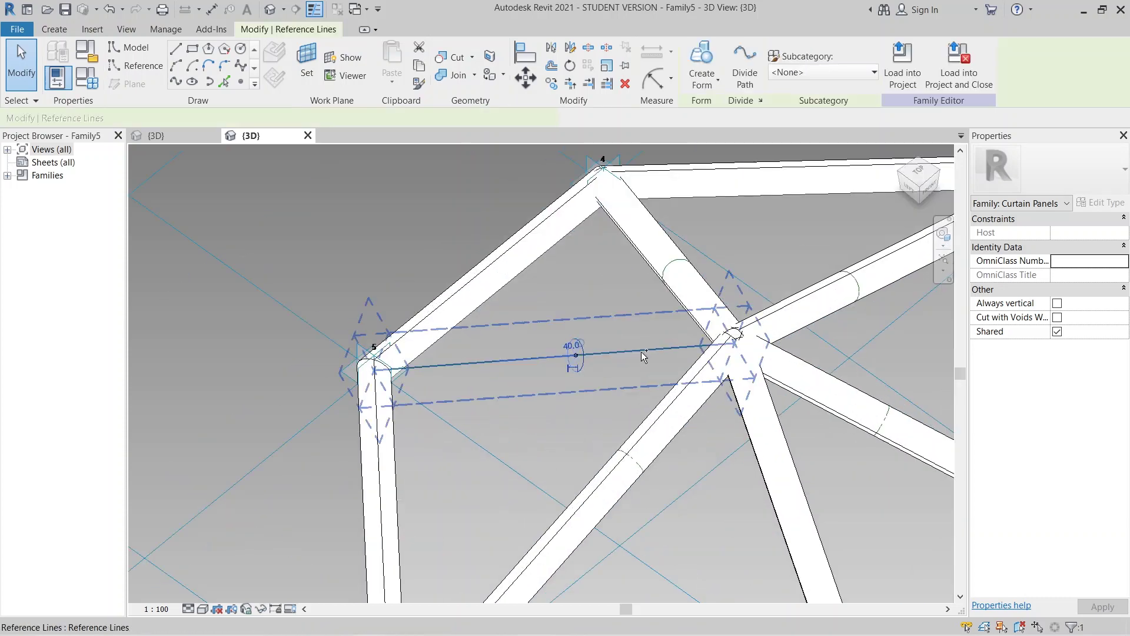
{"action": "left_click", "coordinate": [702, 82]}
{"action": "left_click", "coordinate": [718, 79]}
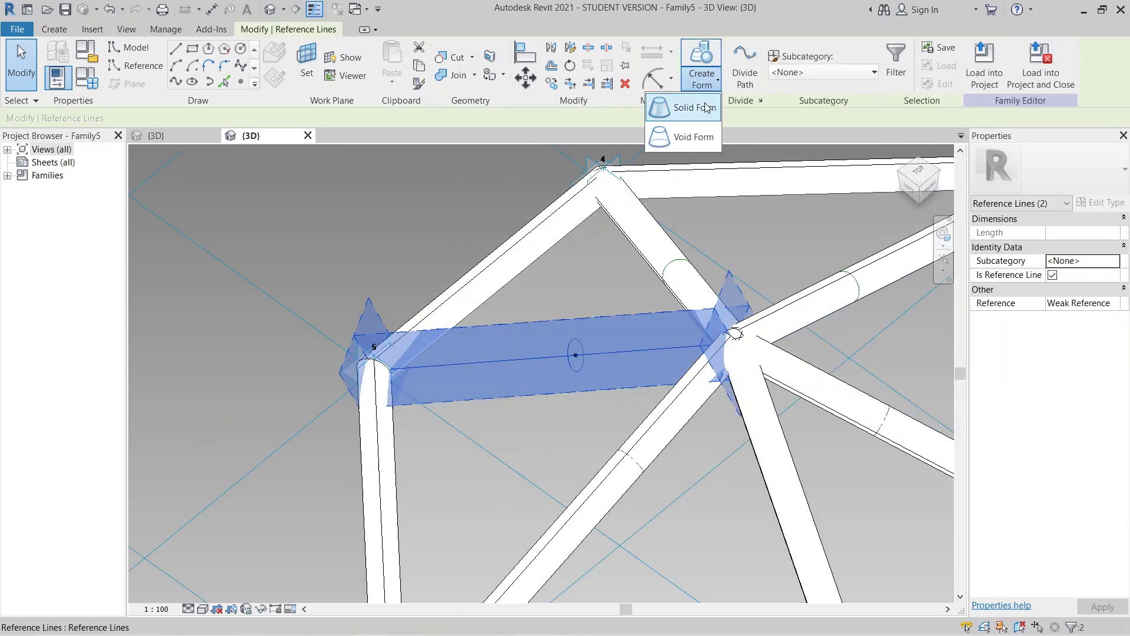
{"action": "left_click", "coordinate": [701, 108]}
{"action": "scroll", "coordinate": [675, 381], "scroll_direction": "down", "scroll_amount": 3}
{"action": "middle_click_drag", "start_coordinate": [721, 410], "coordinate": [610, 317]}
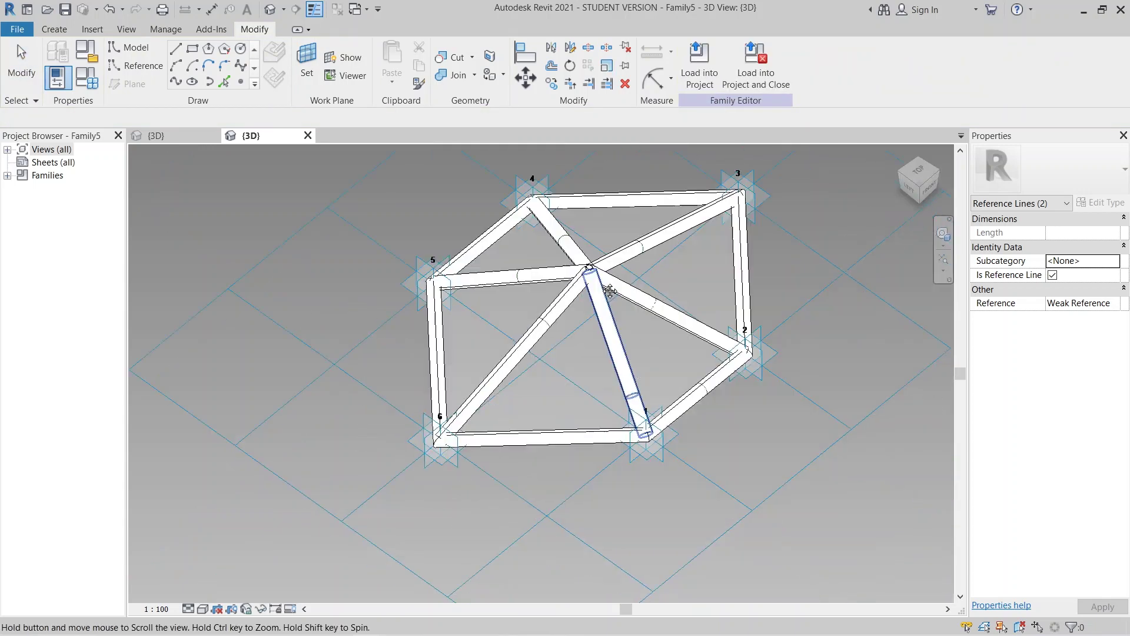
{"action": "scroll", "coordinate": [613, 321], "scroll_direction": "down", "scroll_amount": 1}
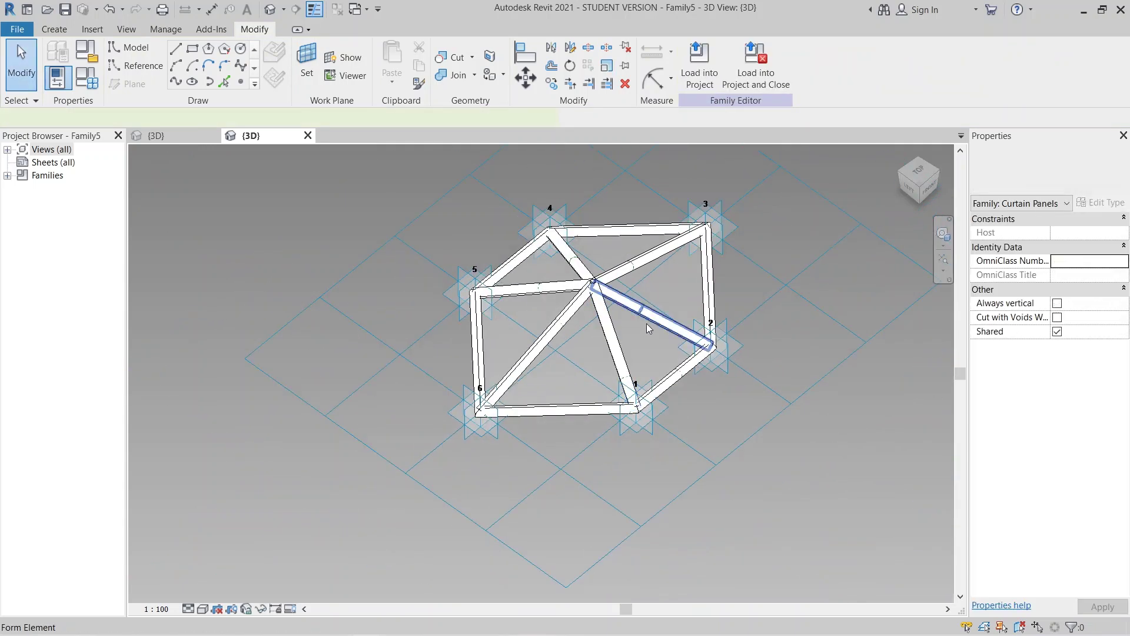
Select the centre members, then clear the selection after picking a wrong element.
{"action": "left_click", "coordinate": [647, 323]}
{"action": "left_click", "coordinate": [624, 345], "text": "ctrl"}
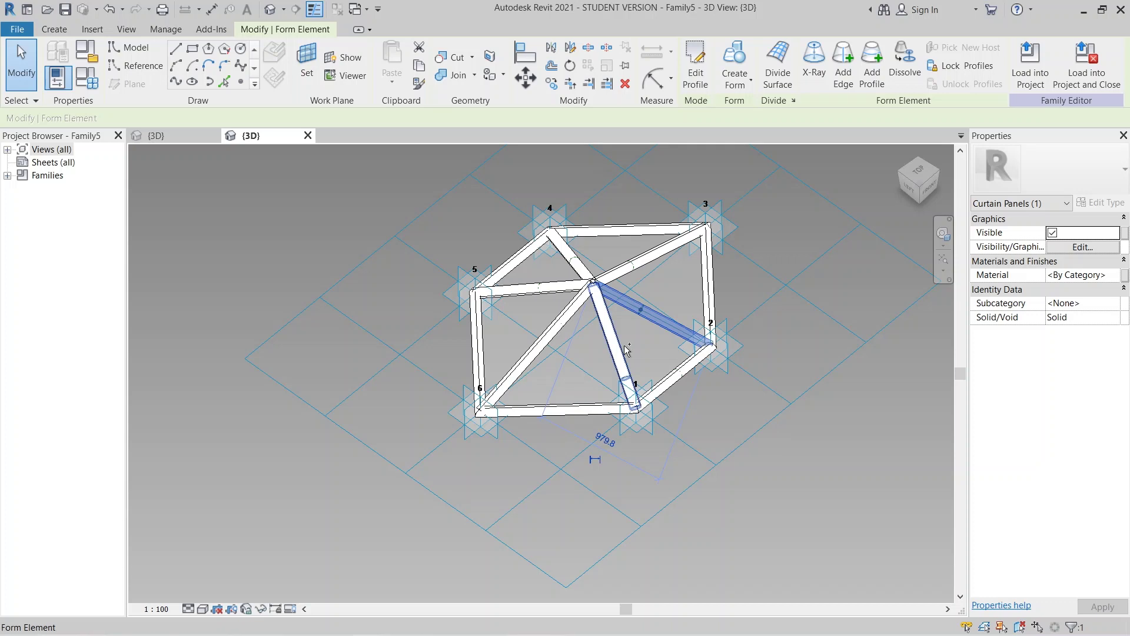
{"action": "left_click", "coordinate": [544, 357], "text": "ctrl"}
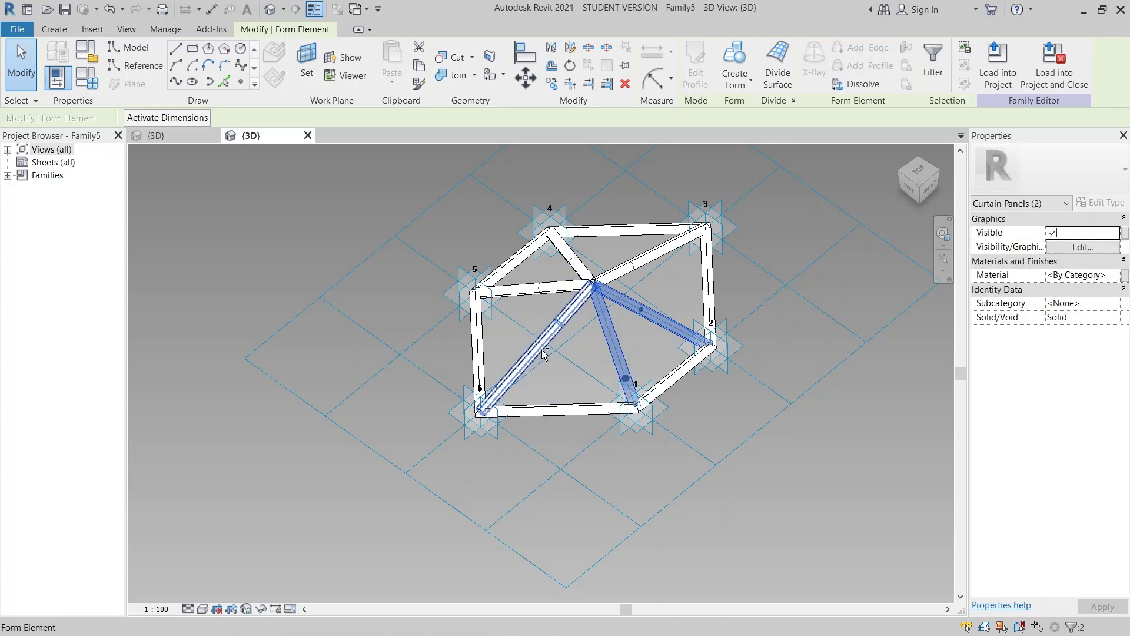
{"action": "left_click", "coordinate": [538, 290], "text": "ctrl"}
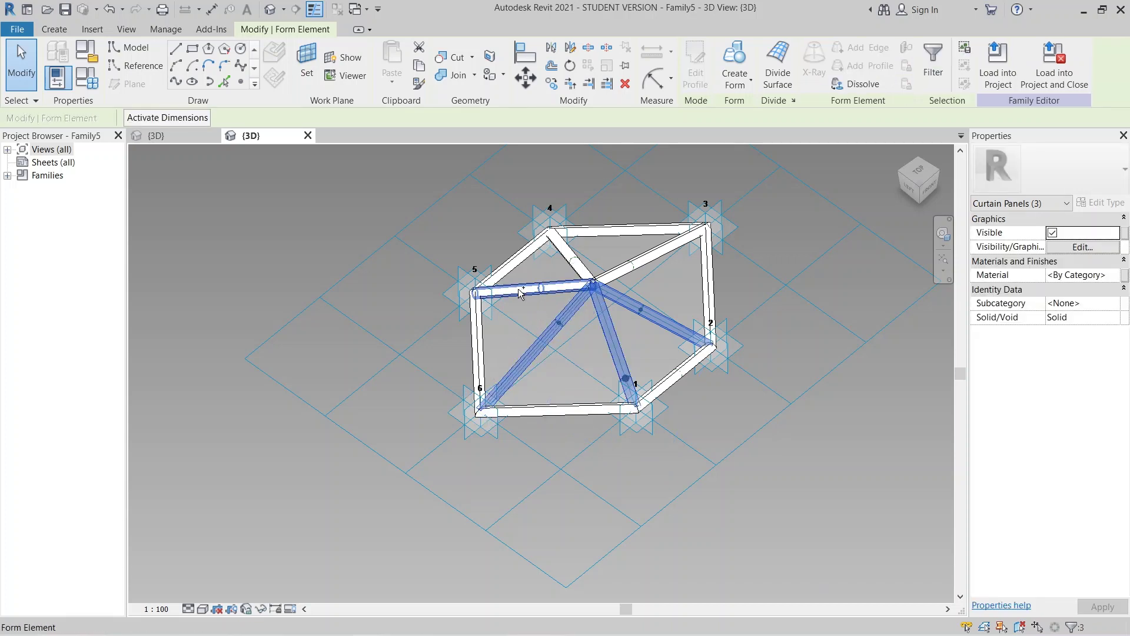
{"action": "left_click", "coordinate": [570, 259], "text": "ctrl"}
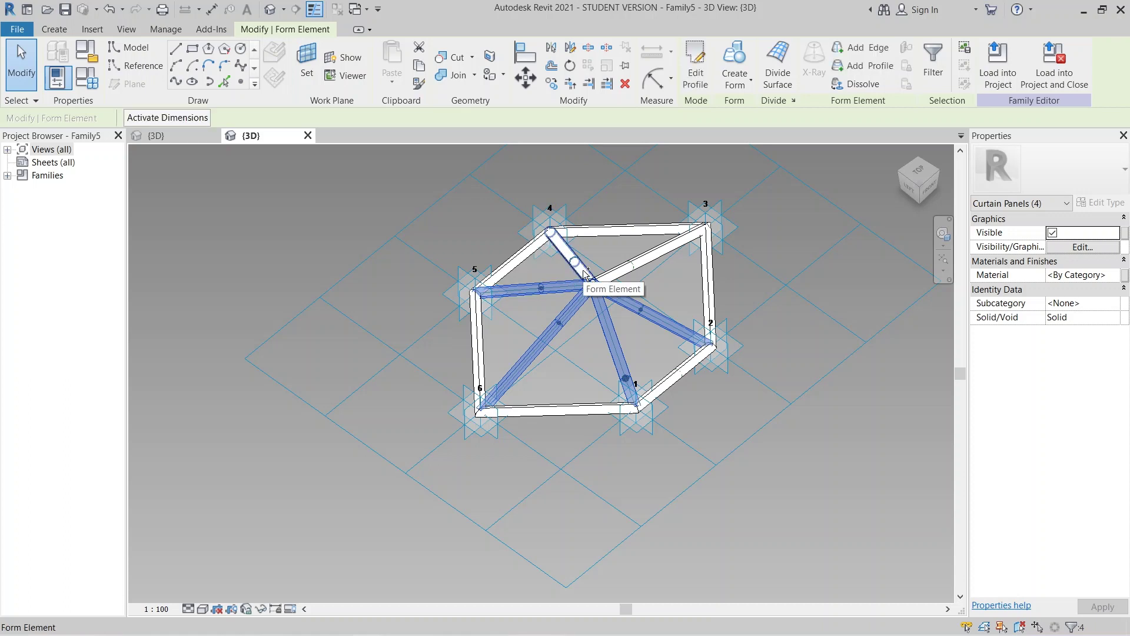
{"action": "left_click", "coordinate": [581, 272], "text": "ctrl"}
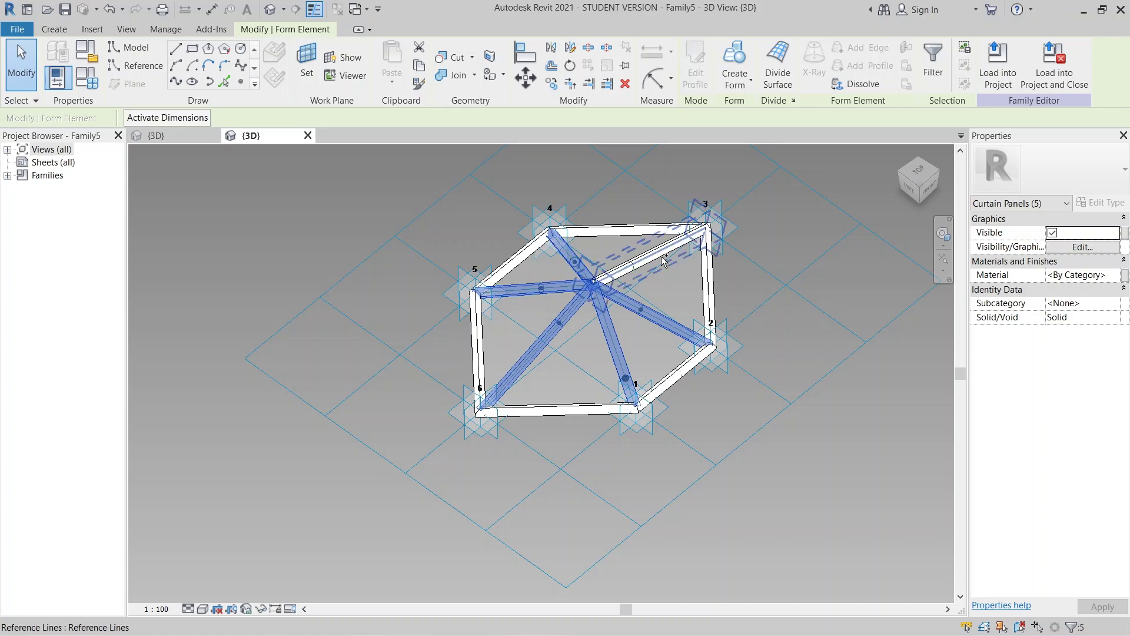
{"action": "left_click", "coordinate": [662, 256], "text": "ctrl"}
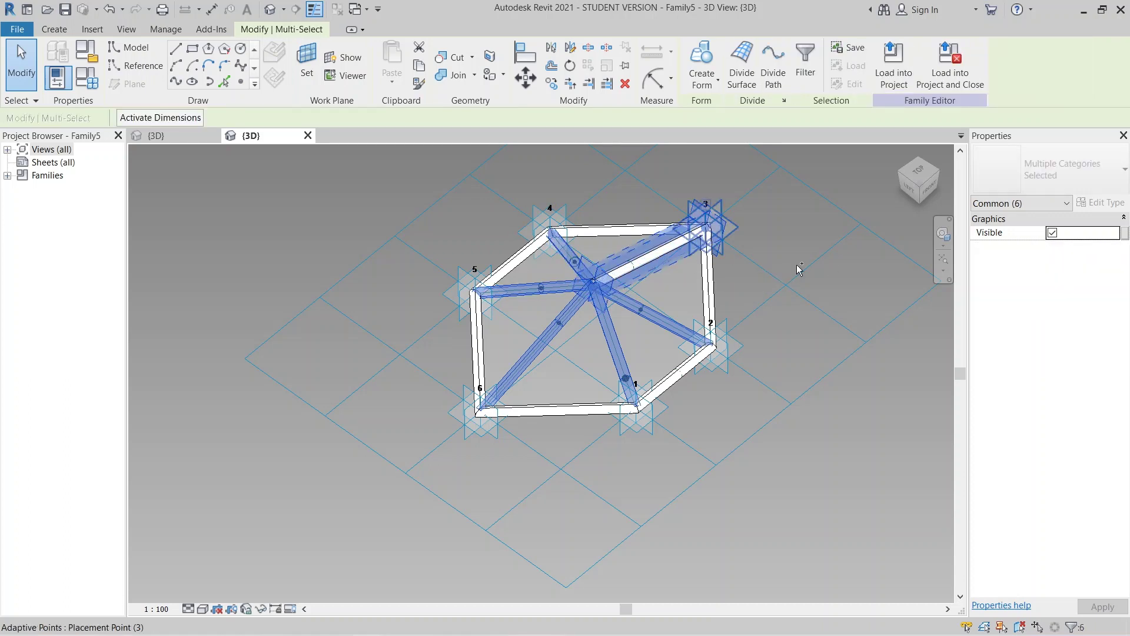
{"action": "left_click", "coordinate": [855, 433]}
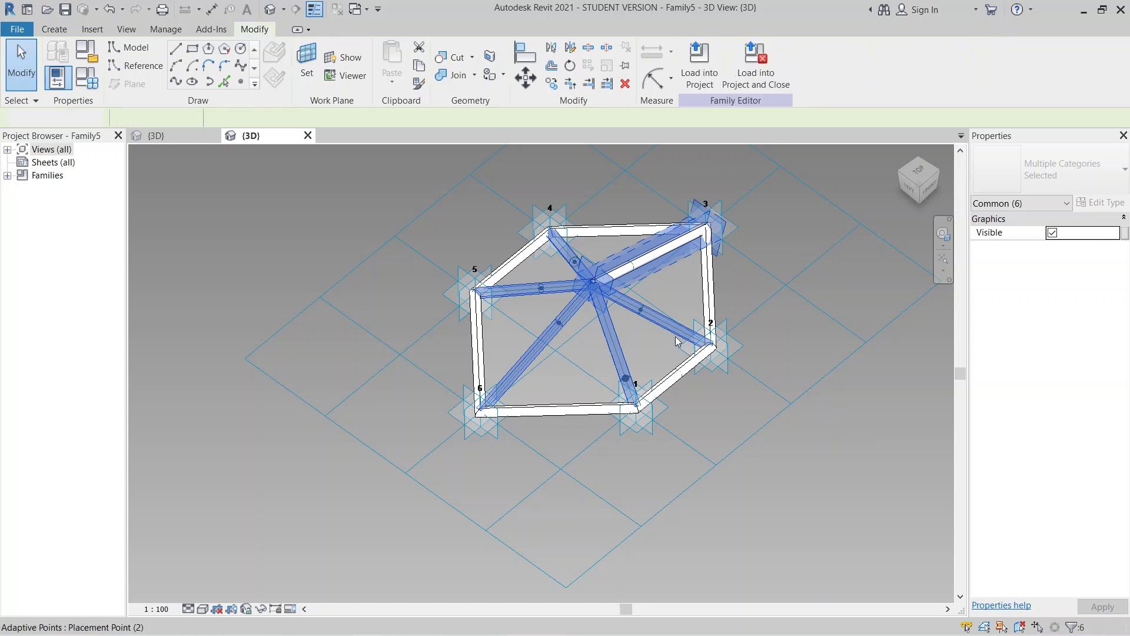
Reselect the six spoke members and link their material to the Wood Structure parameter.
{"action": "left_click", "coordinate": [625, 350]}
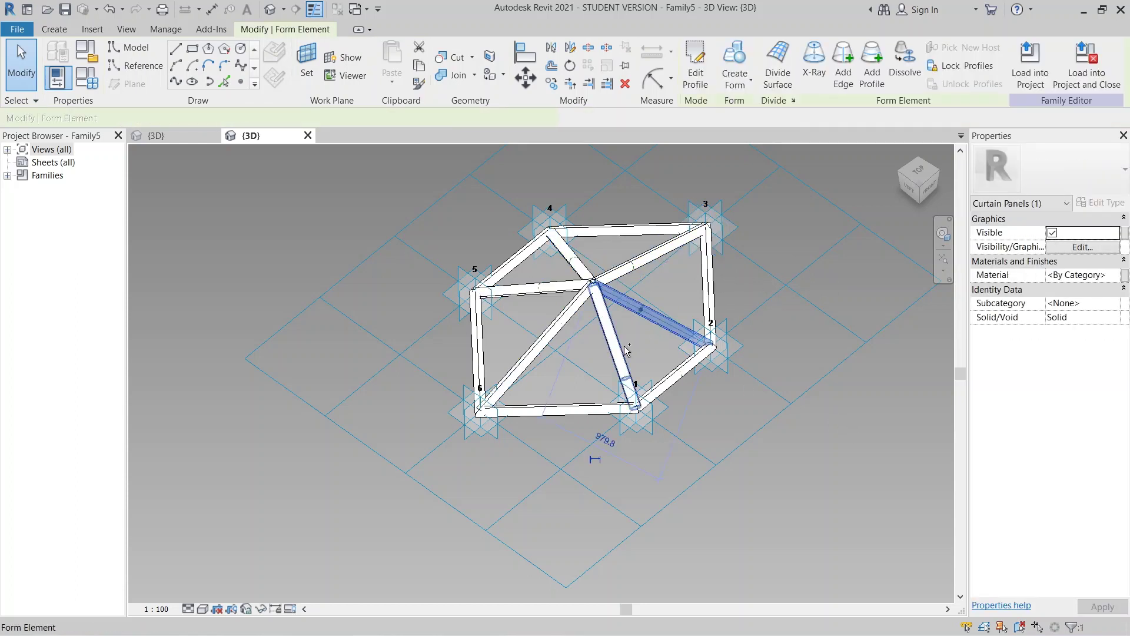
{"action": "left_click", "coordinate": [615, 353], "text": "ctrl"}
{"action": "left_click", "coordinate": [549, 337], "text": "ctrl"}
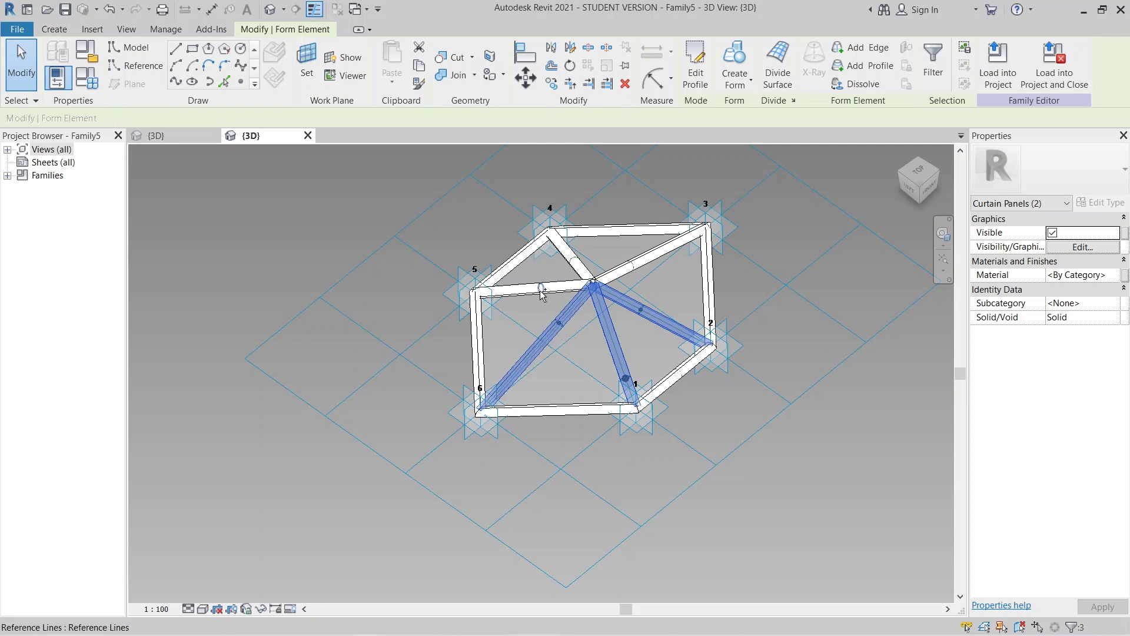
{"action": "left_click", "coordinate": [533, 289], "text": "ctrl"}
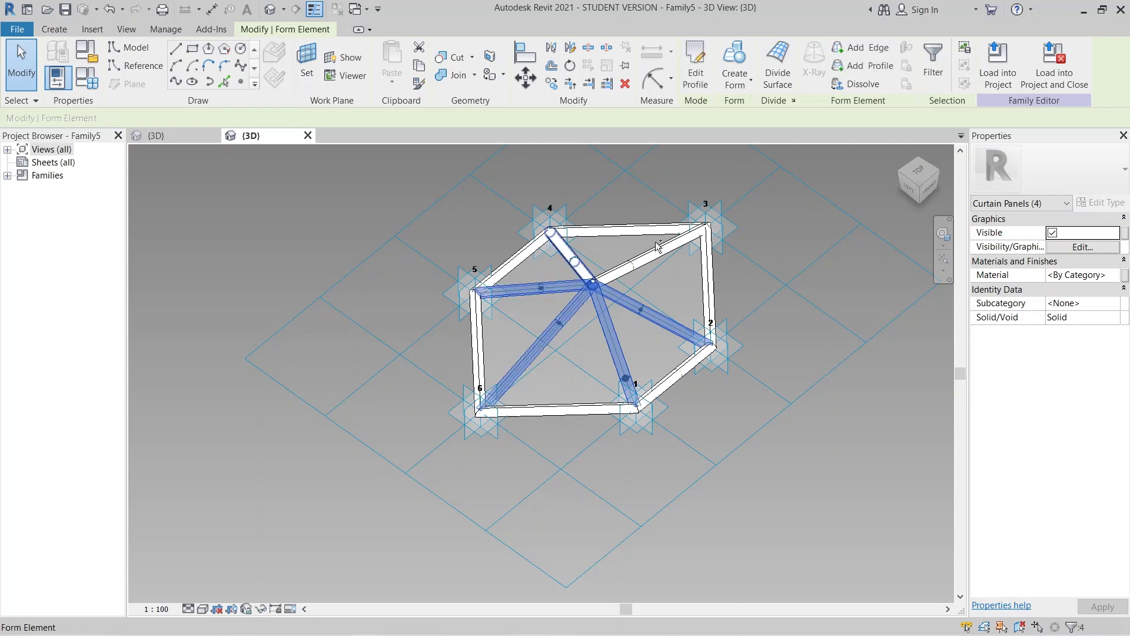
{"action": "left_click", "coordinate": [556, 247], "text": "ctrl"}
{"action": "left_click", "coordinate": [672, 253], "text": "ctrl"}
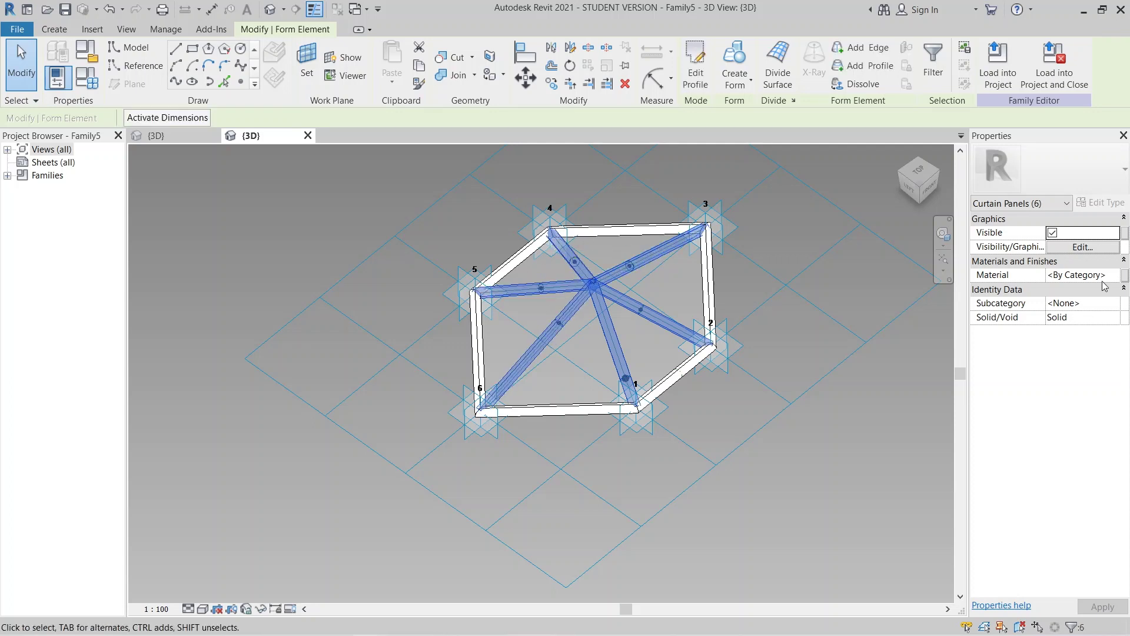
{"action": "left_click", "coordinate": [1125, 276]}
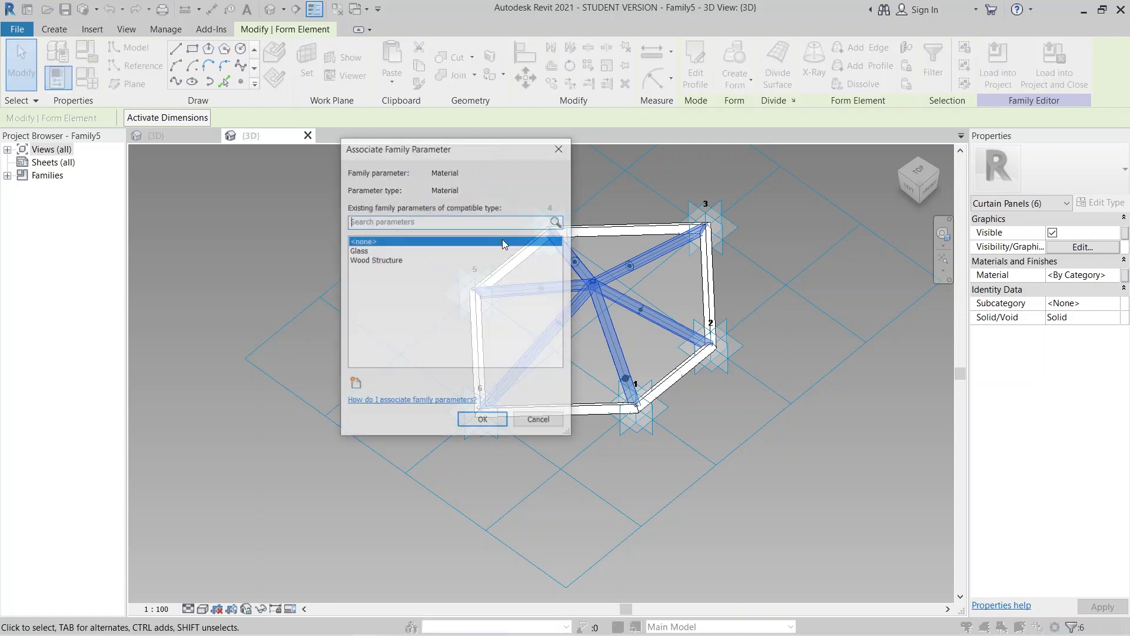
{"action": "left_click", "coordinate": [374, 260]}
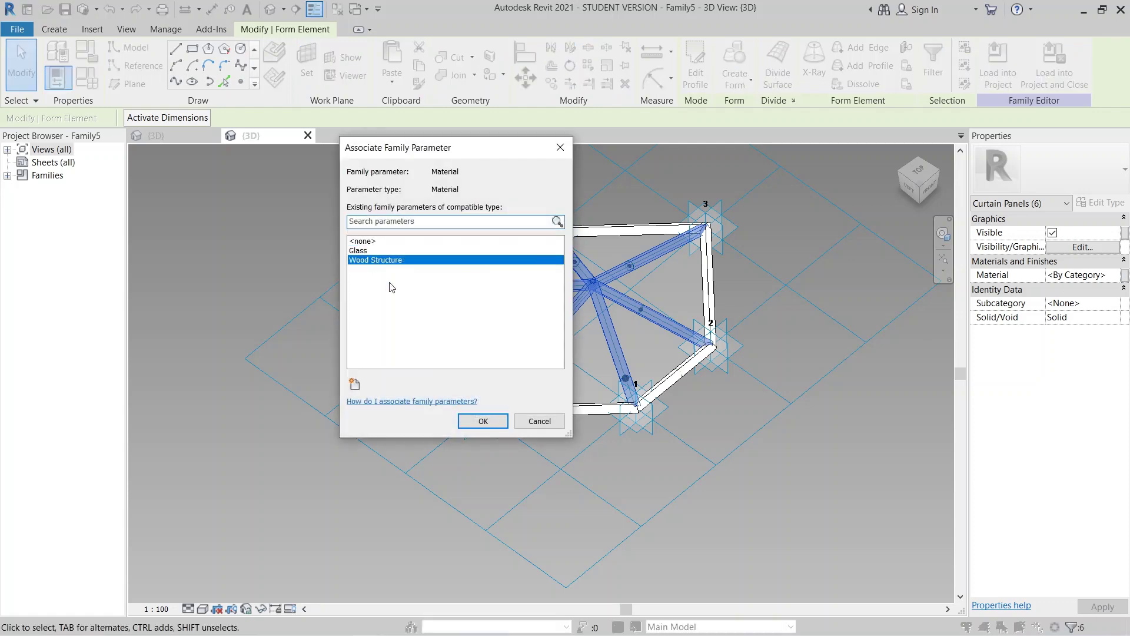
{"action": "left_click", "coordinate": [483, 422]}
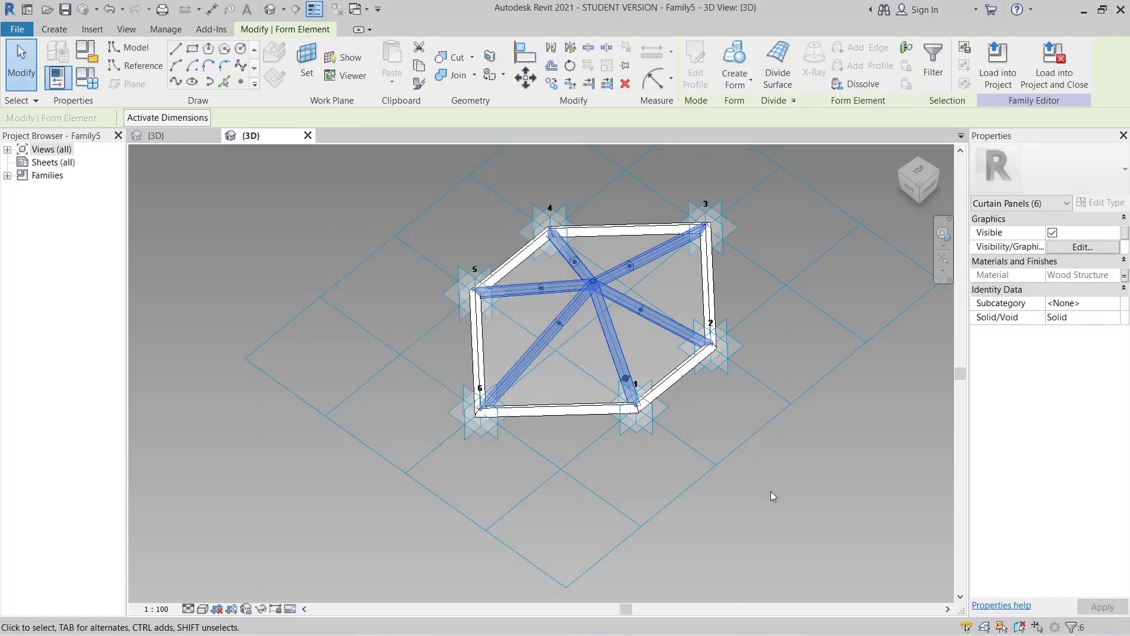
{"action": "left_click", "coordinate": [771, 497]}
{"action": "left_click", "coordinate": [203, 609]}
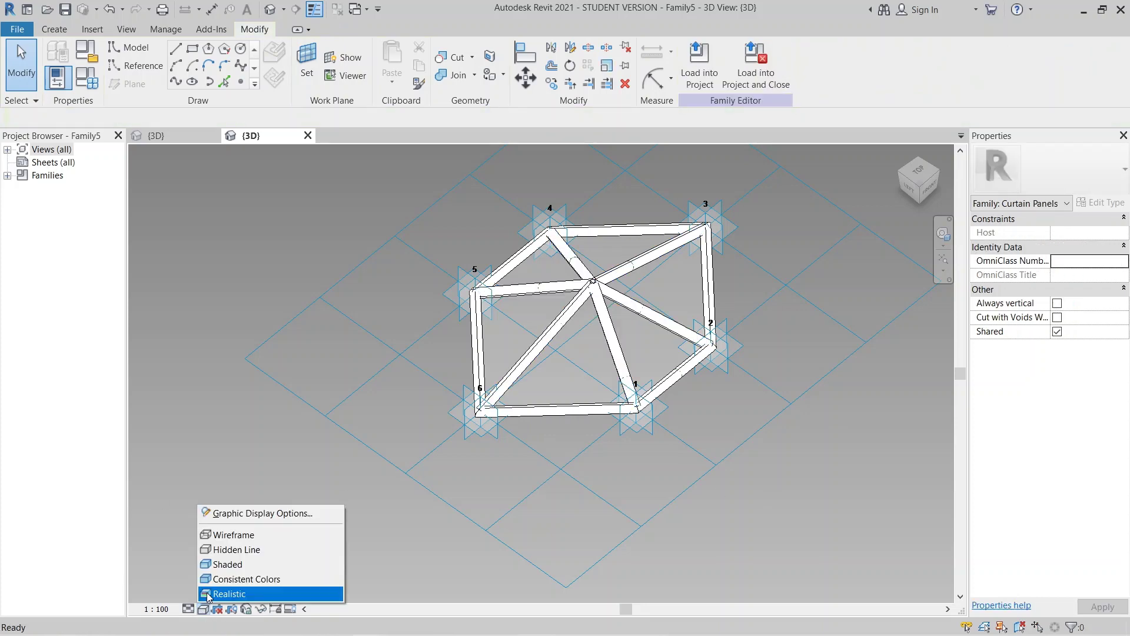
{"action": "left_click", "coordinate": [206, 595]}
{"action": "scroll", "coordinate": [618, 435], "scroll_direction": "up", "scroll_amount": 2}
{"action": "scroll", "coordinate": [718, 514], "scroll_direction": "down", "scroll_amount": 3}
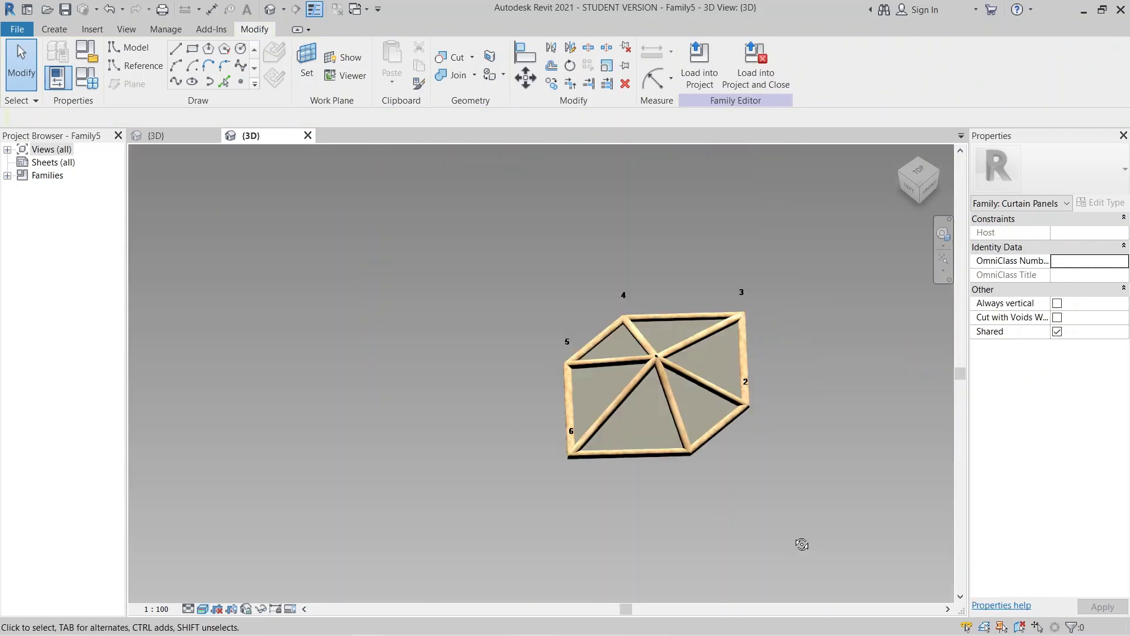
{"action": "middle_click_drag", "start_coordinate": [801, 543], "coordinate": [471, 326], "text": "shift"}
{"action": "scroll", "coordinate": [570, 432], "scroll_direction": "up", "scroll_amount": 3}
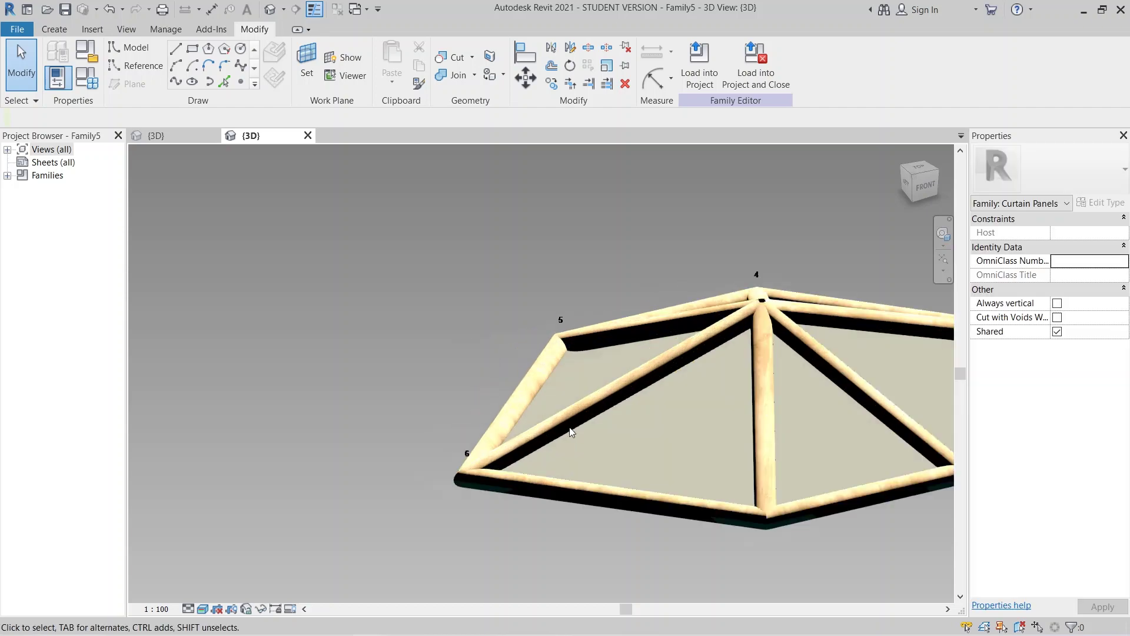
{"action": "scroll", "coordinate": [644, 446], "scroll_direction": "up", "scroll_amount": 2}
{"action": "middle_click_drag", "start_coordinate": [647, 446], "coordinate": [538, 404]}
{"action": "scroll", "coordinate": [682, 439], "scroll_direction": "down", "scroll_amount": 4}
{"action": "middle_click_drag", "start_coordinate": [761, 478], "coordinate": [468, 338]}
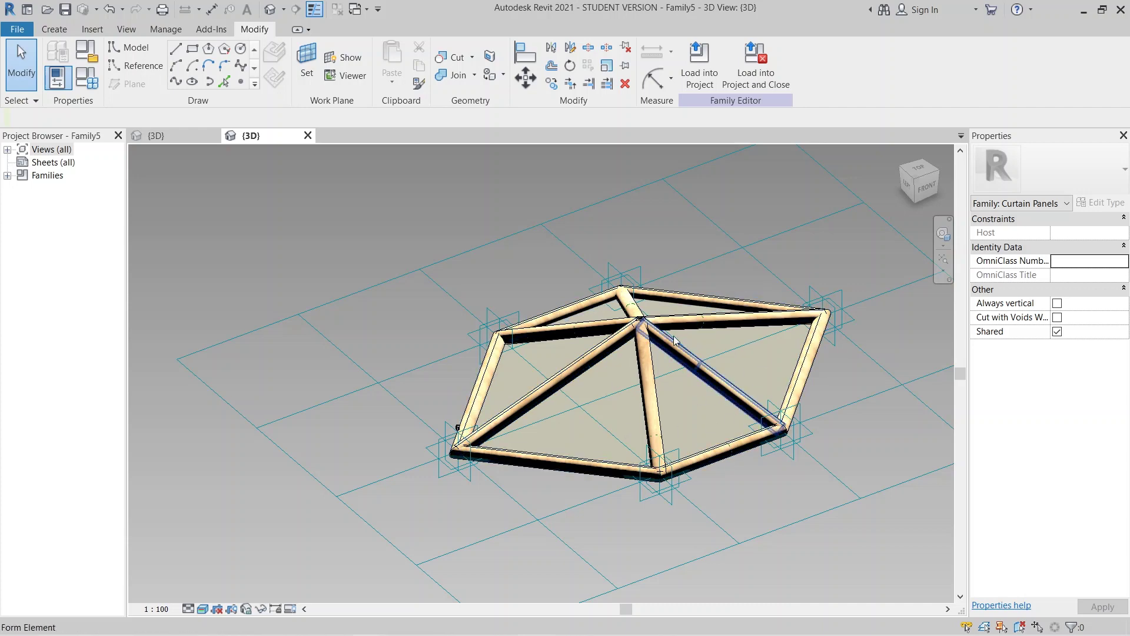
{"action": "scroll", "coordinate": [650, 341], "scroll_direction": "up", "scroll_amount": 3}
{"action": "scroll", "coordinate": [654, 383], "scroll_direction": "down", "scroll_amount": 1}
{"action": "left_click", "coordinate": [503, 202]}
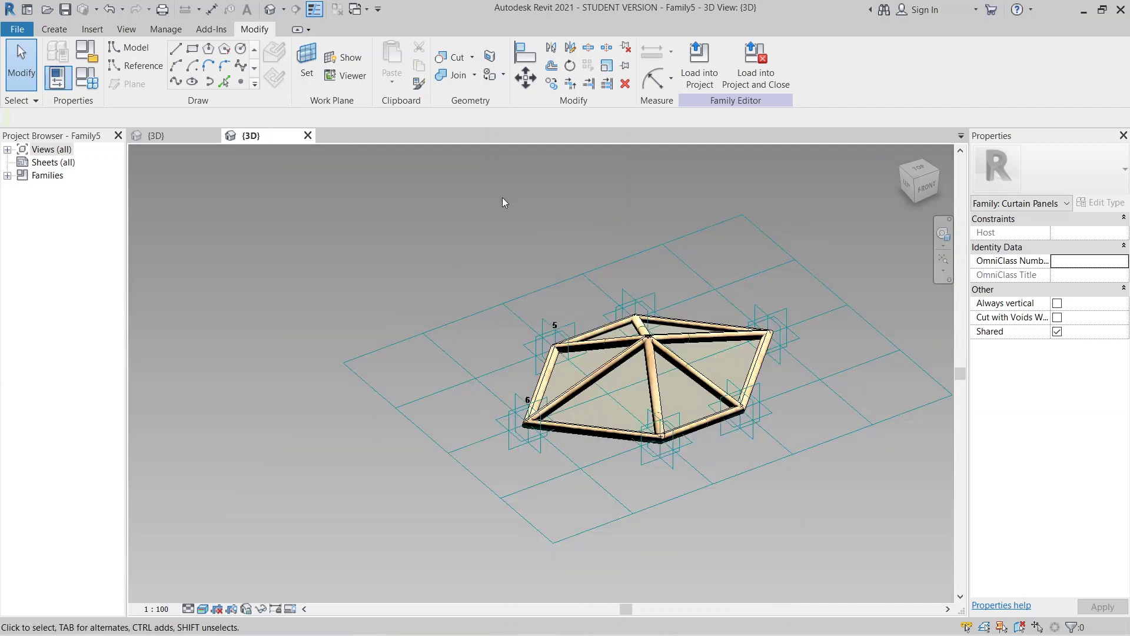
Create a new family from the English Conceptual Mass template Metric Mass.rft.
{"action": "left_click", "coordinate": [16, 30]}
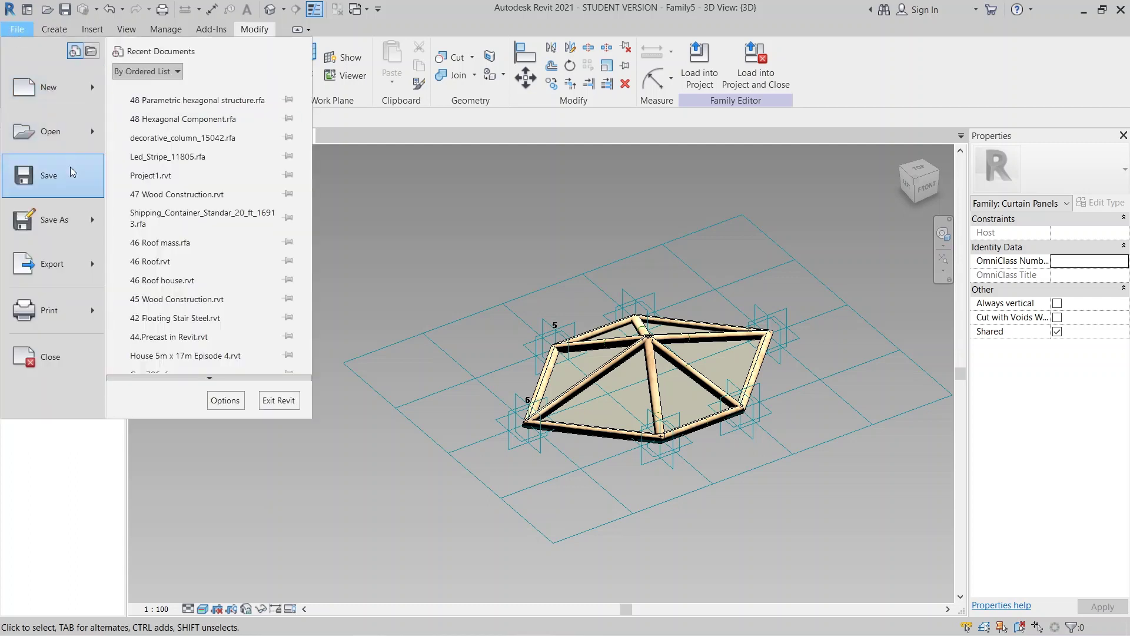
{"action": "mouse_move", "coordinate": [71, 100]}
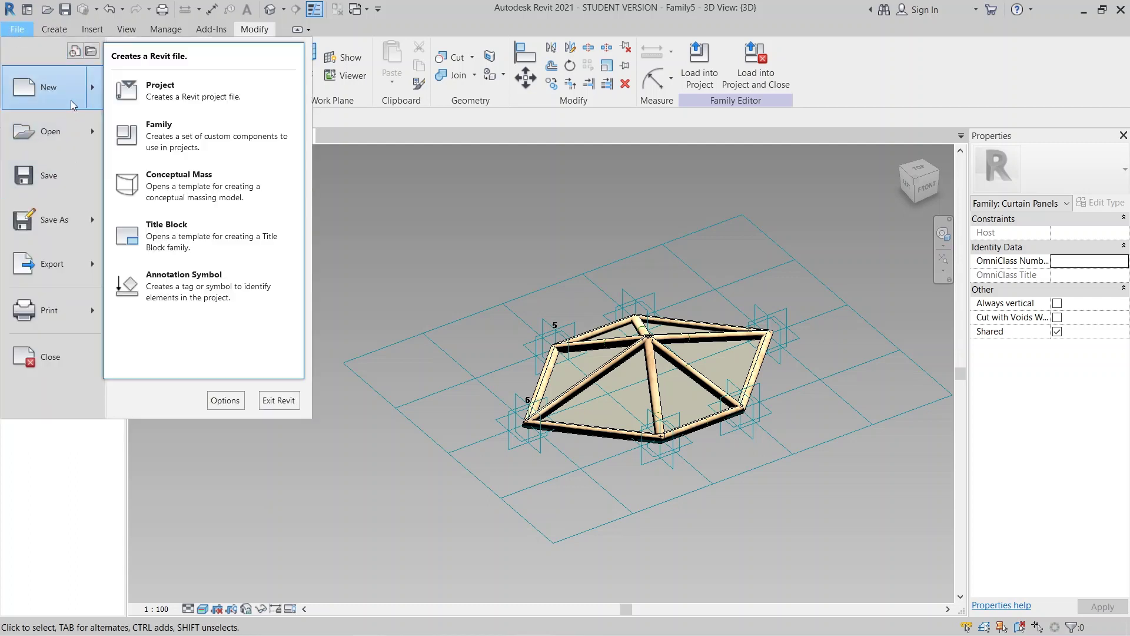
{"action": "left_click", "coordinate": [189, 123]}
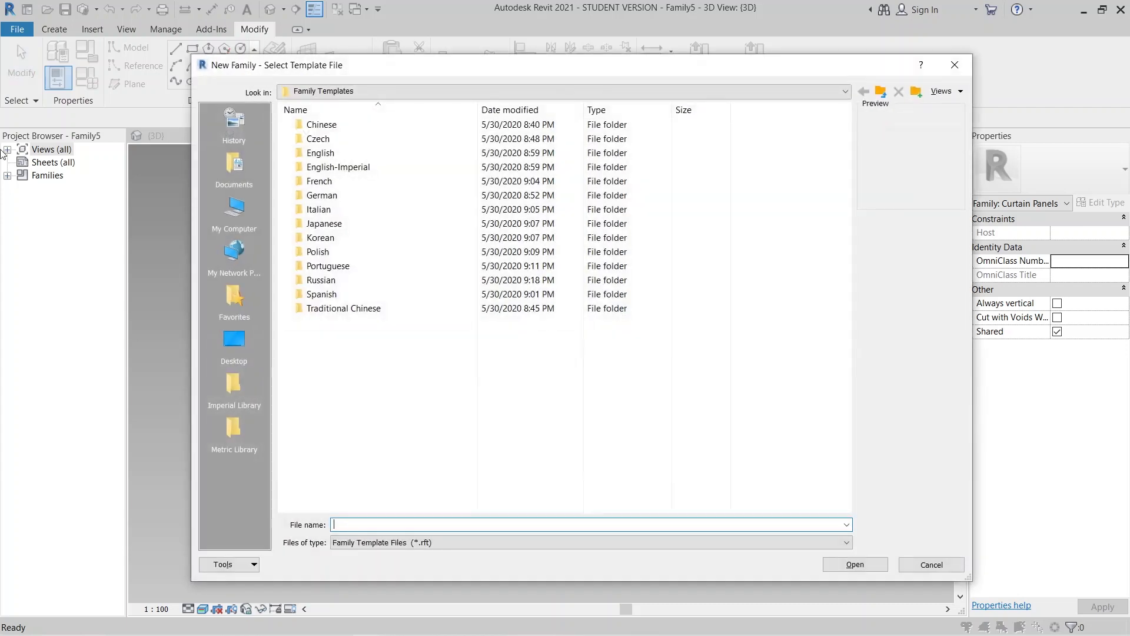
{"action": "double_click", "coordinate": [344, 154]}
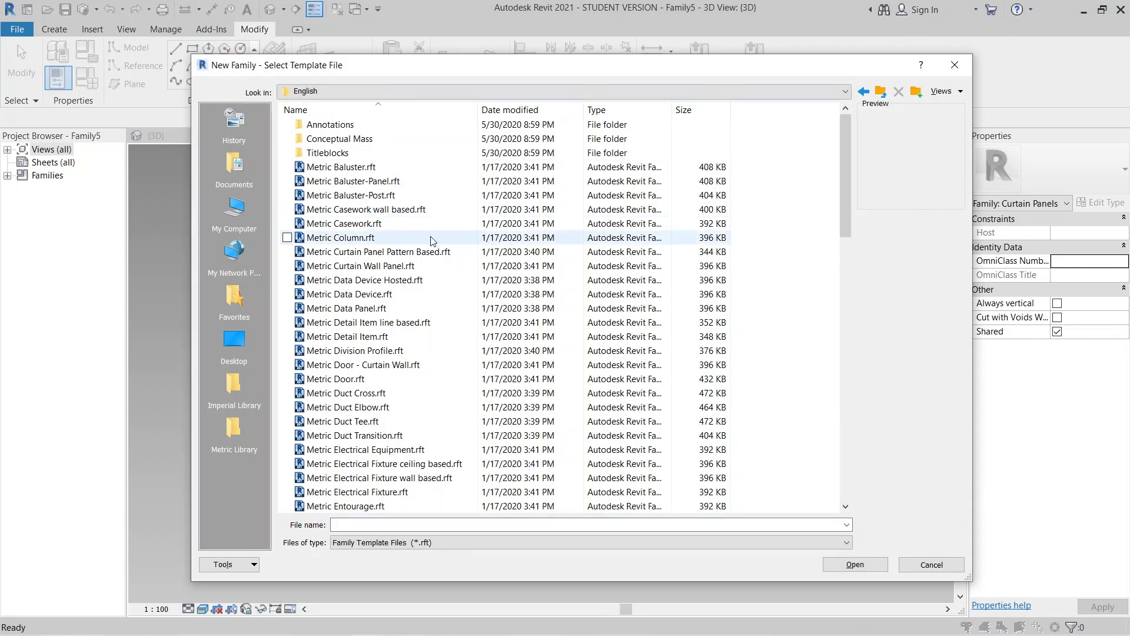
{"action": "left_click", "coordinate": [350, 144]}
{"action": "double_click", "coordinate": [347, 140]}
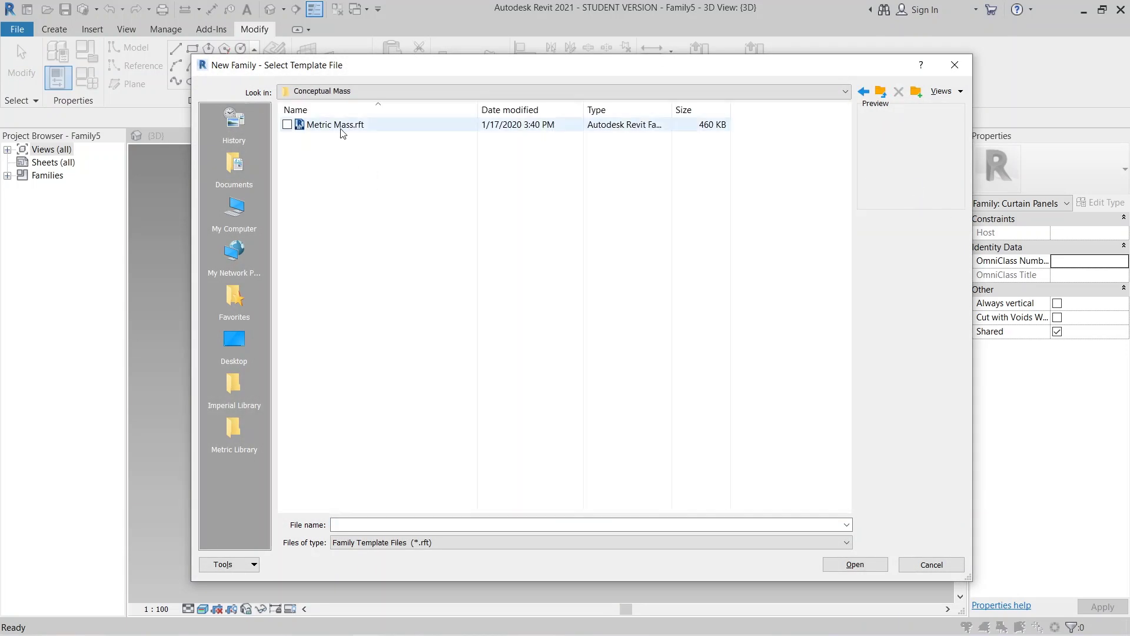
{"action": "double_click", "coordinate": [341, 125]}
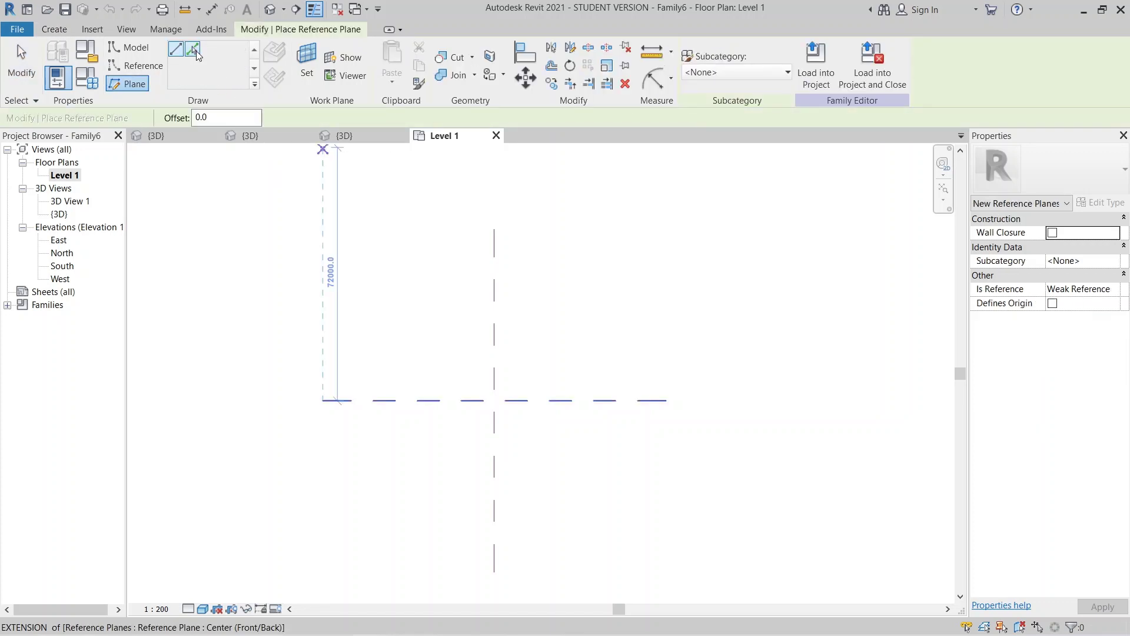
Add four reference planes offset 5000 on each side of the vertical and horizontal centre planes.
{"action": "left_click_drag", "start_coordinate": [218, 120], "coordinate": [138, 137]}
{"action": "type", "text": "500"}
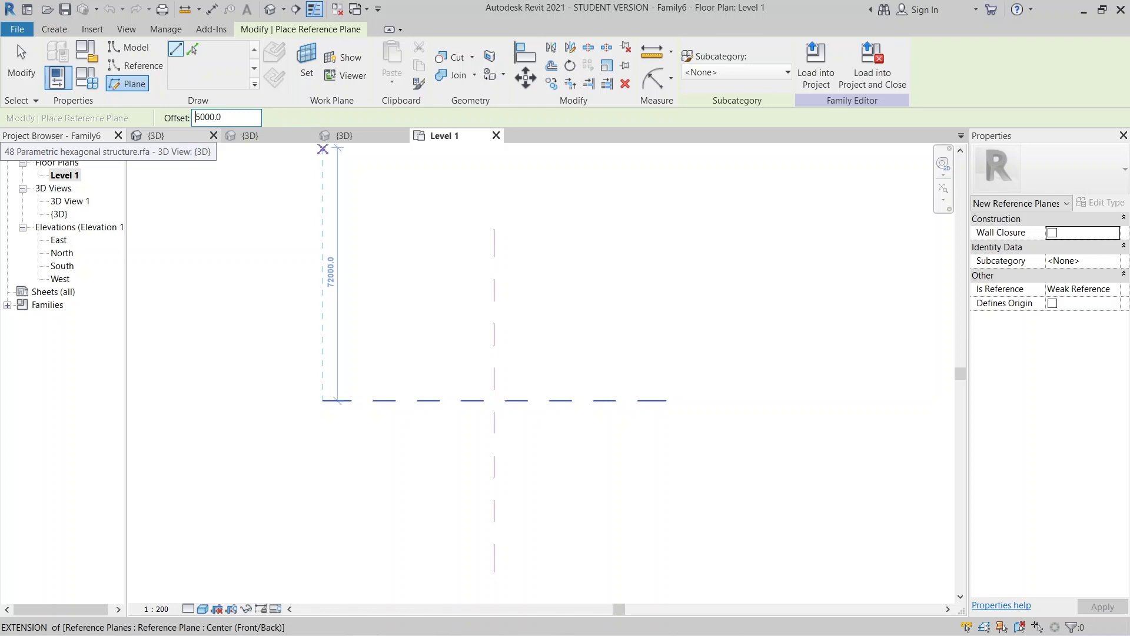
{"action": "key", "text": "Escape"}
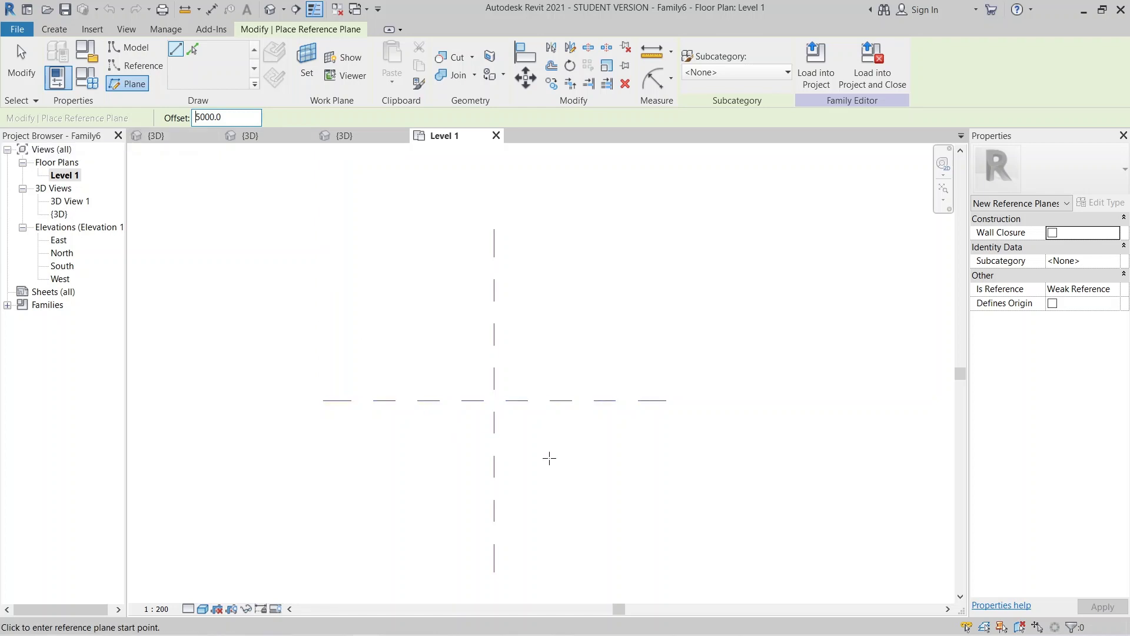
{"action": "left_click", "coordinate": [322, 400]}
{"action": "left_click", "coordinate": [192, 49]}
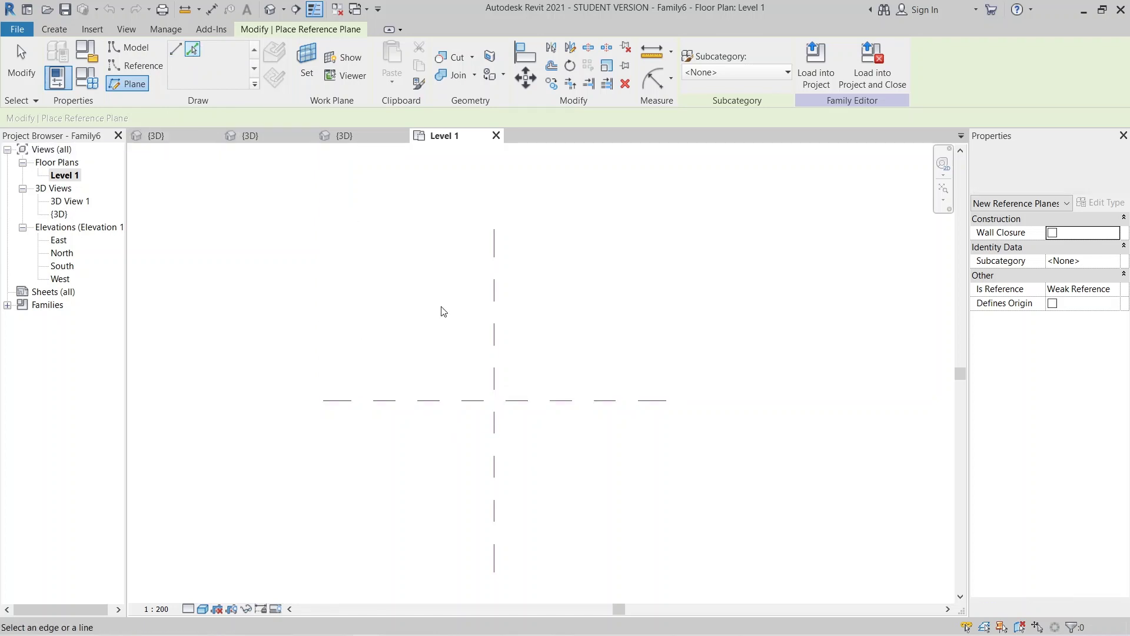
{"action": "left_click", "coordinate": [499, 469]}
{"action": "left_click", "coordinate": [487, 465]}
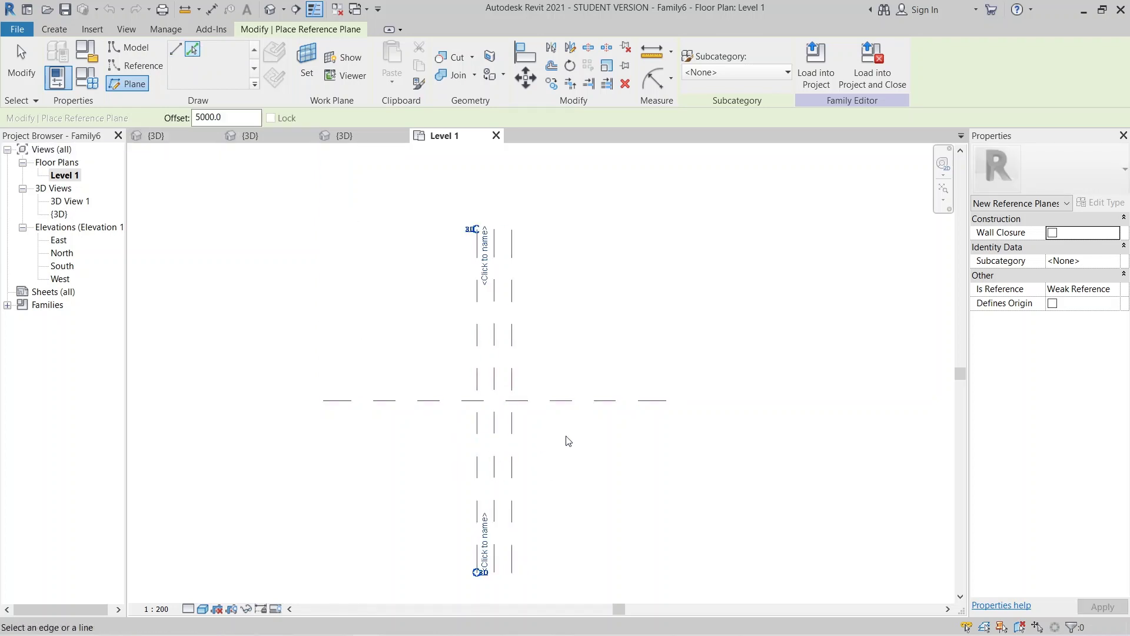
{"action": "left_click", "coordinate": [573, 405]}
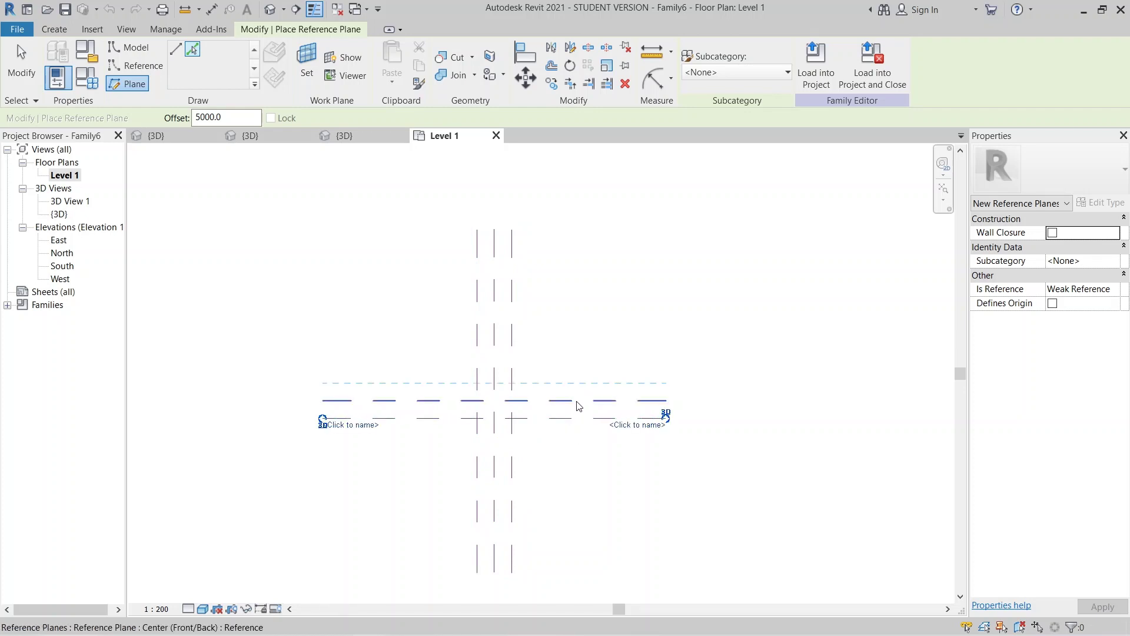
{"action": "left_click", "coordinate": [575, 396]}
{"action": "key", "text": "Escape"}
{"action": "key", "text": "Escape"}
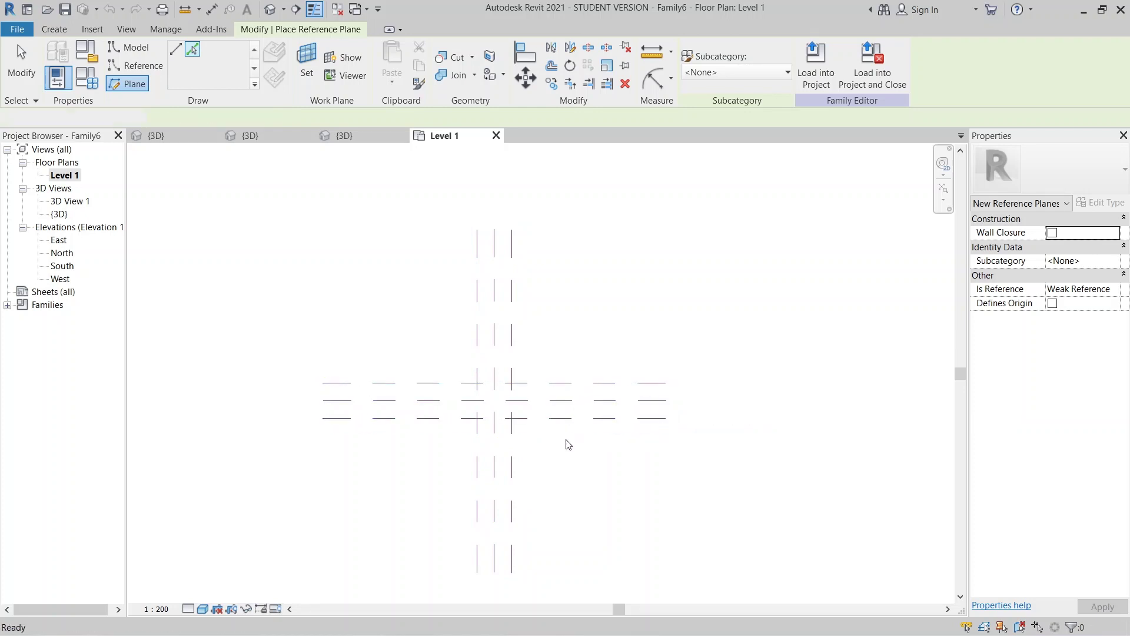
{"action": "scroll", "coordinate": [500, 423], "scroll_direction": "up", "scroll_amount": 2}
{"action": "scroll", "coordinate": [497, 406], "scroll_direction": "up", "scroll_amount": 4}
Place reference points at all nine intersections of the reference-plane grid.
{"action": "key", "text": "Escape"}
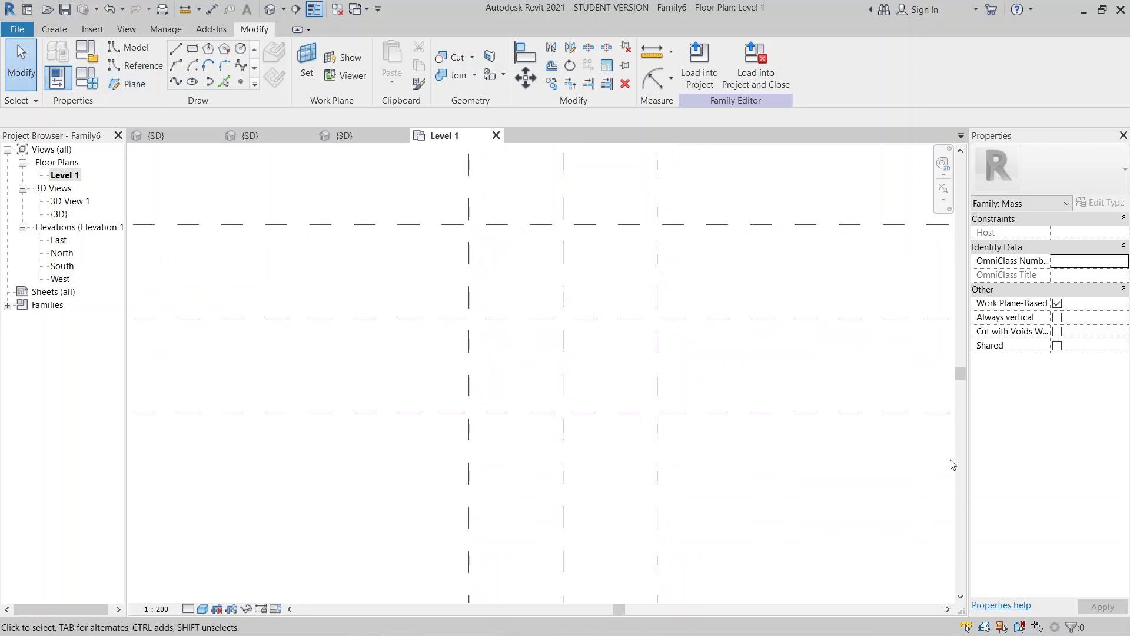
{"action": "left_click", "coordinate": [137, 66]}
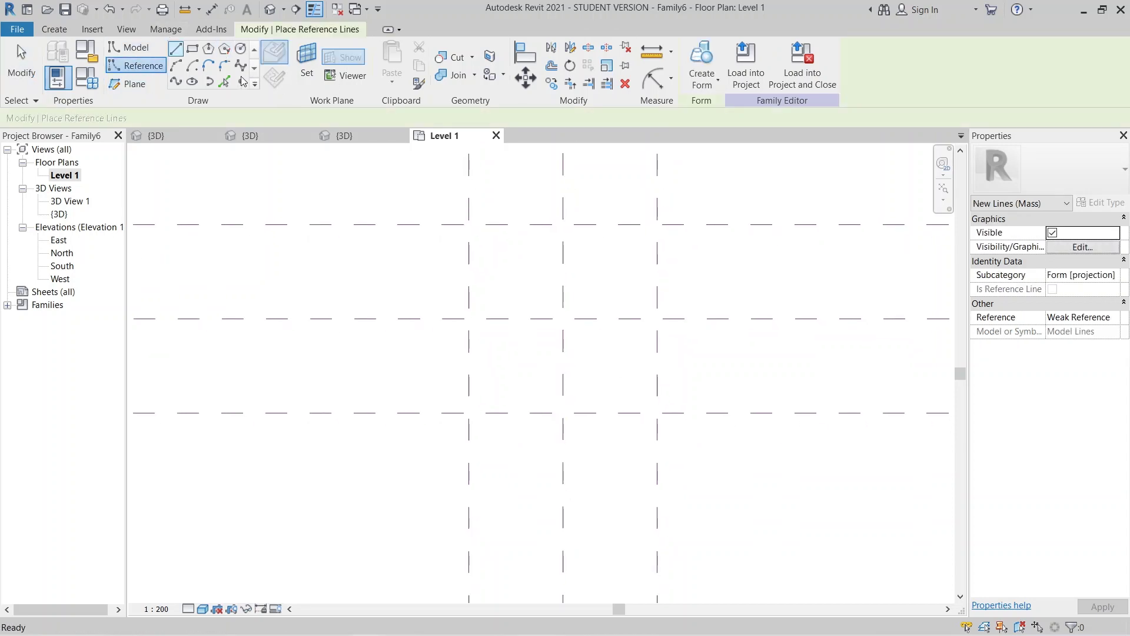
{"action": "left_click", "coordinate": [241, 83]}
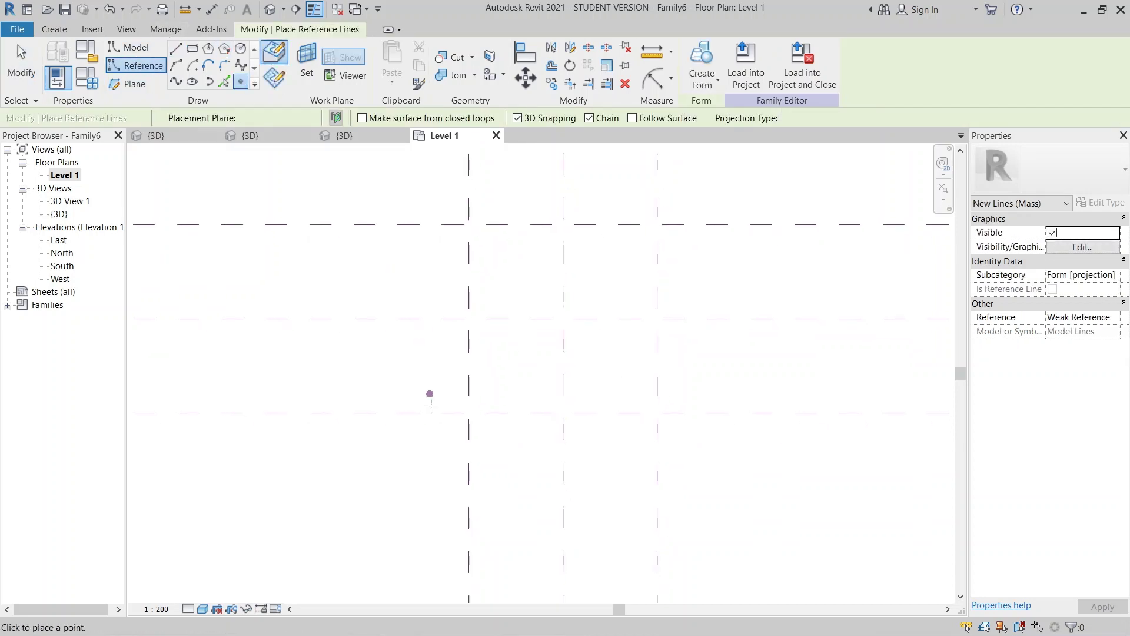
{"action": "left_click", "coordinate": [469, 412]}
{"action": "left_click", "coordinate": [563, 413]}
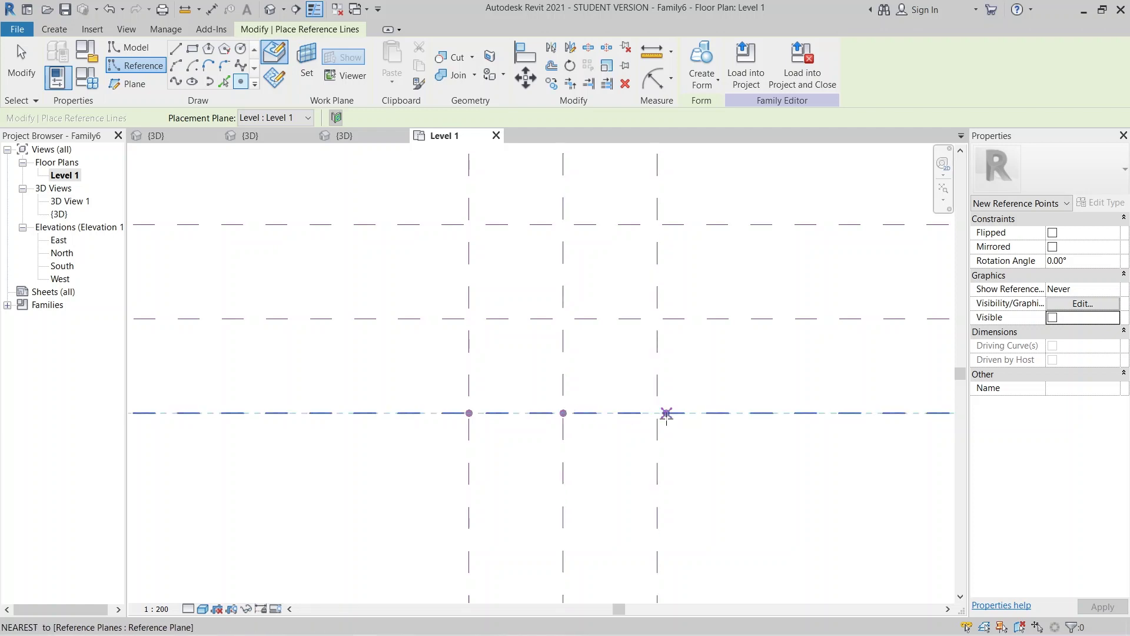
{"action": "left_click", "coordinate": [658, 412]}
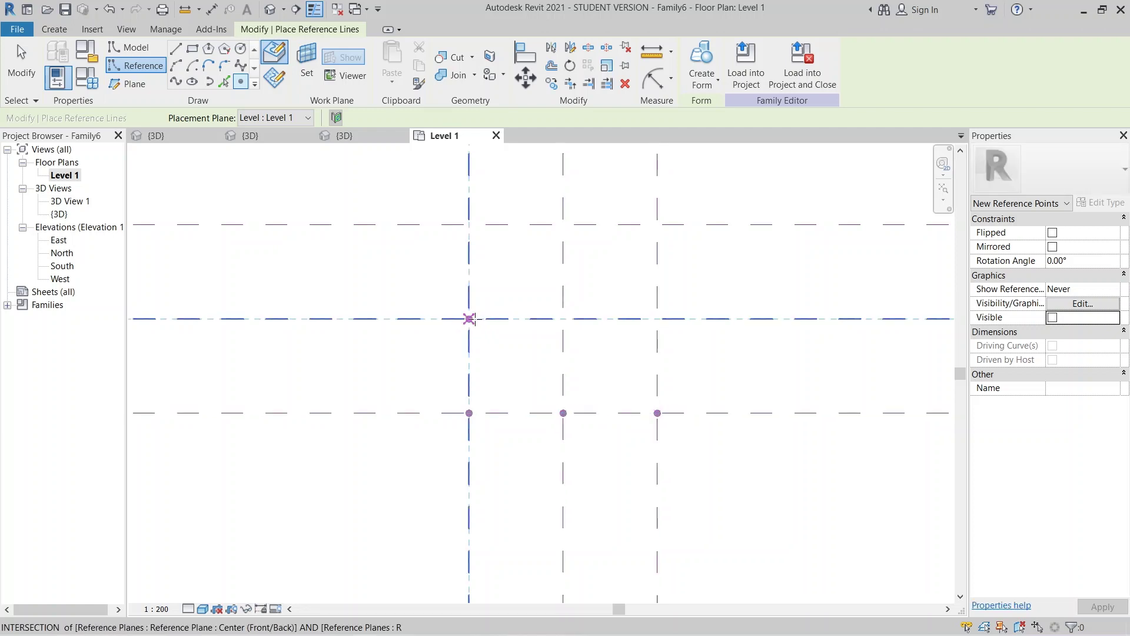
{"action": "left_click", "coordinate": [469, 319]}
{"action": "left_click", "coordinate": [563, 319]}
{"action": "left_click", "coordinate": [658, 318]}
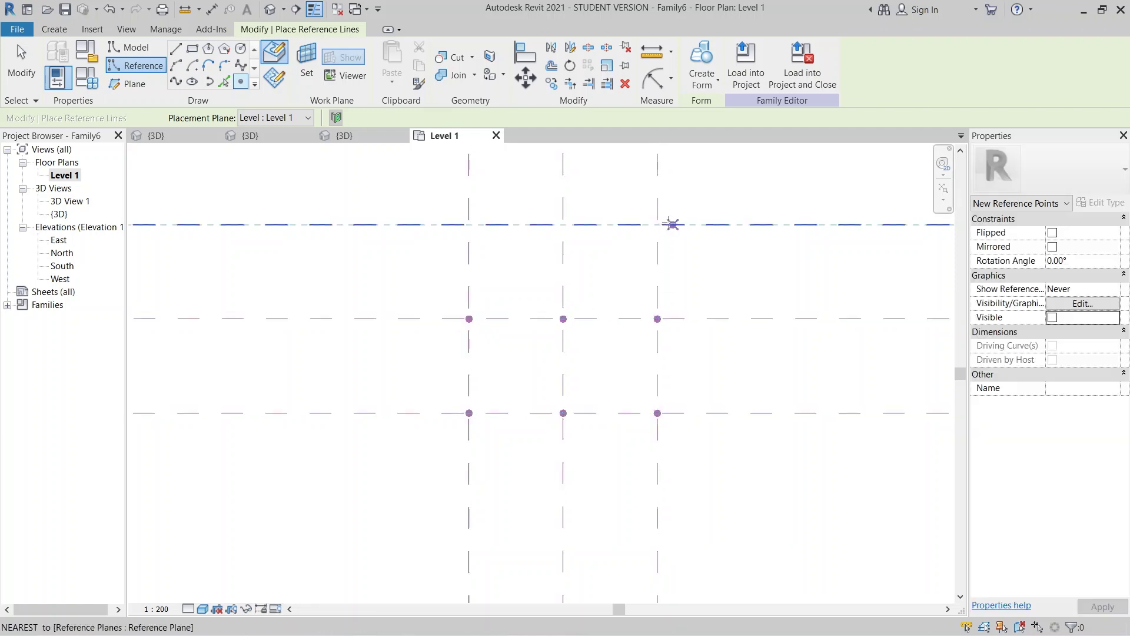
{"action": "left_click", "coordinate": [657, 224]}
{"action": "left_click", "coordinate": [563, 224]}
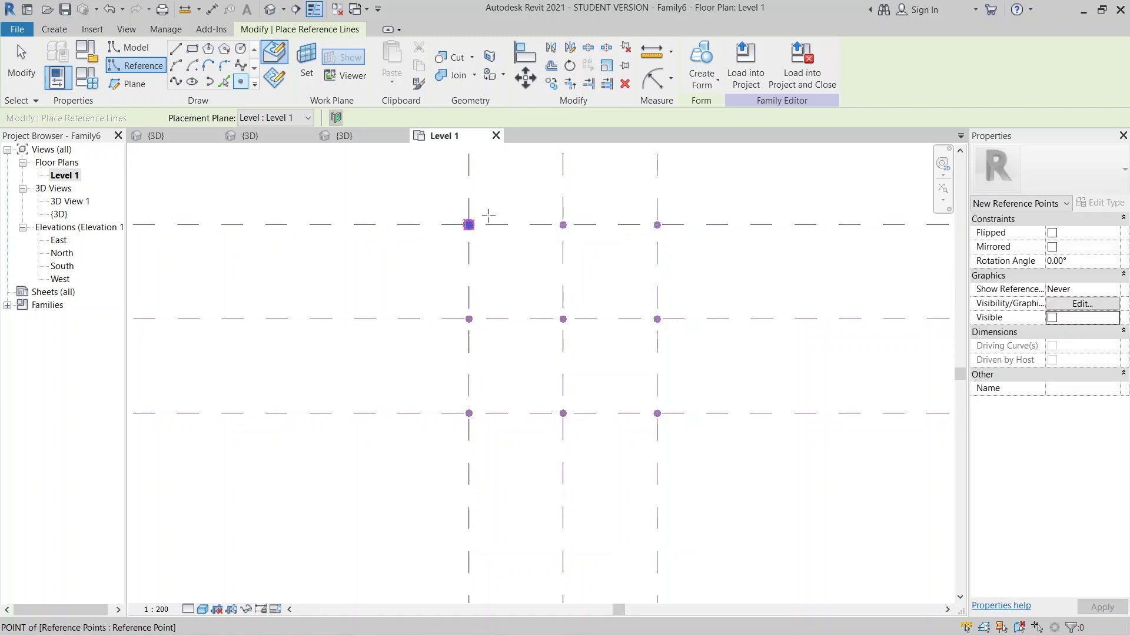
{"action": "left_click", "coordinate": [469, 224]}
{"action": "key", "text": "Escape"}
{"action": "key", "text": "Escape"}
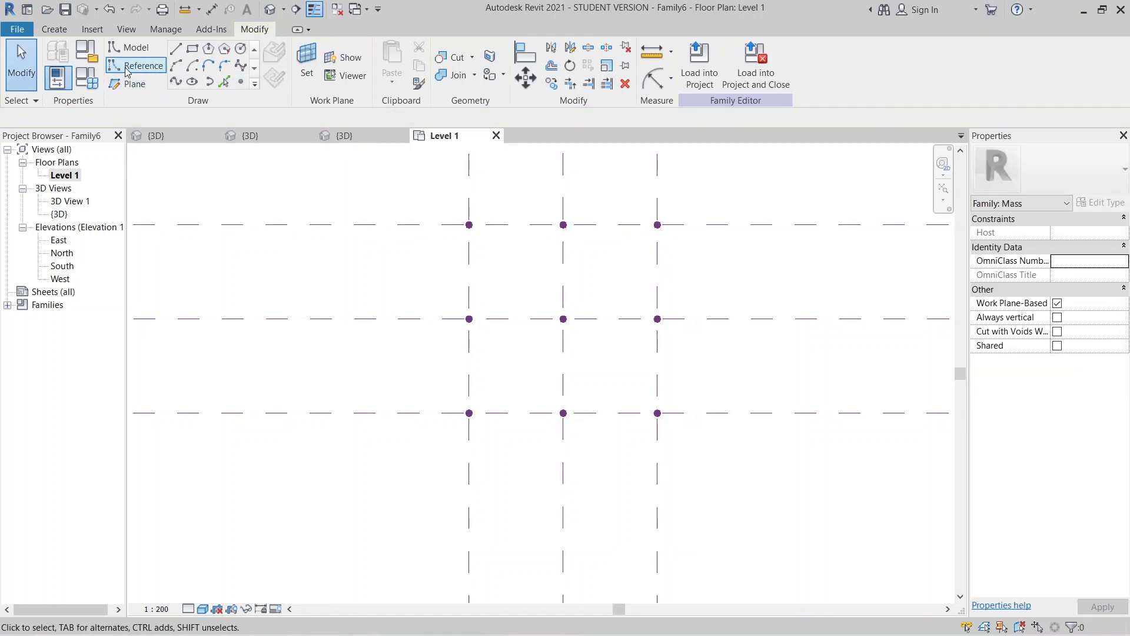
Draw splines through the bottom, middle and top rows of points, then view them in 3D.
{"action": "left_click", "coordinate": [176, 83]}
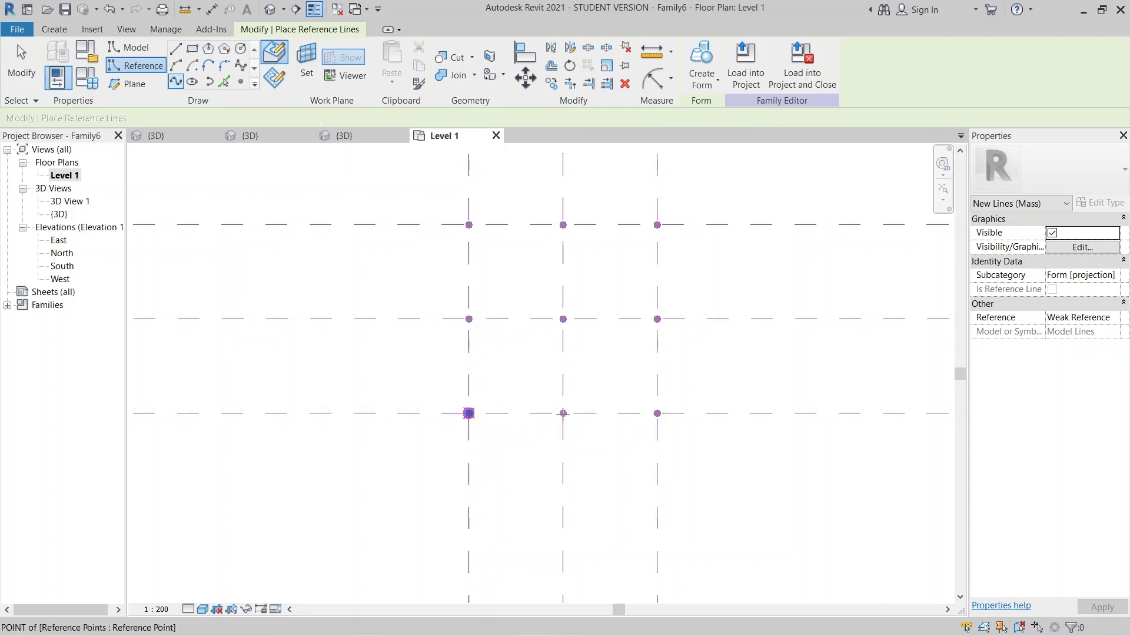
{"action": "left_click", "coordinate": [563, 414]}
{"action": "left_click", "coordinate": [657, 417]}
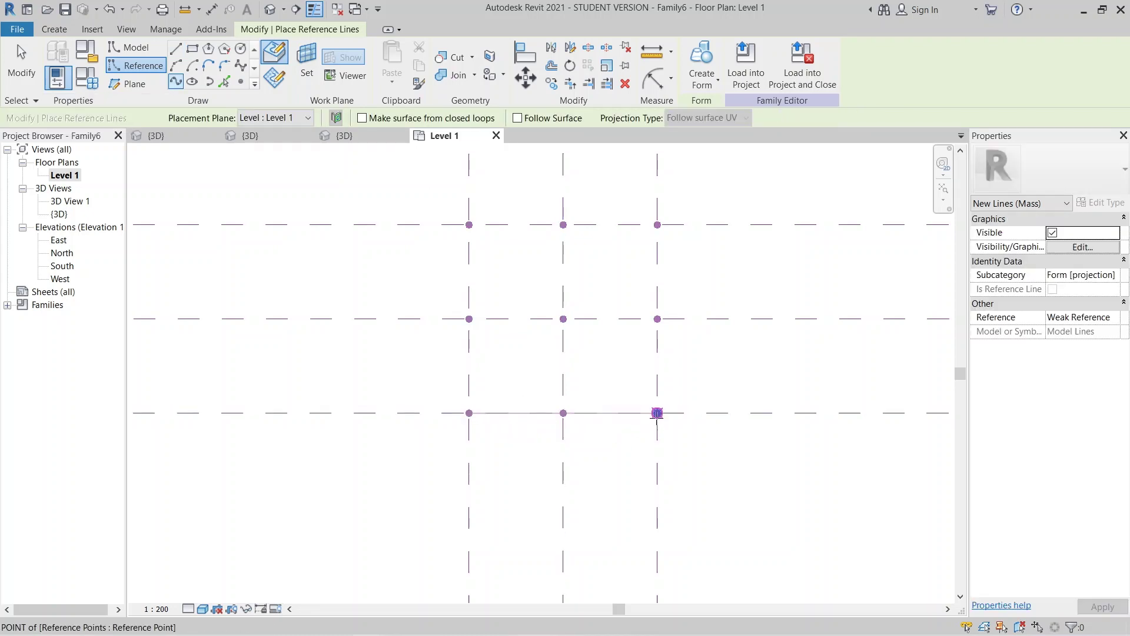
{"action": "left_click", "coordinate": [644, 421]}
{"action": "key", "text": "Escape"}
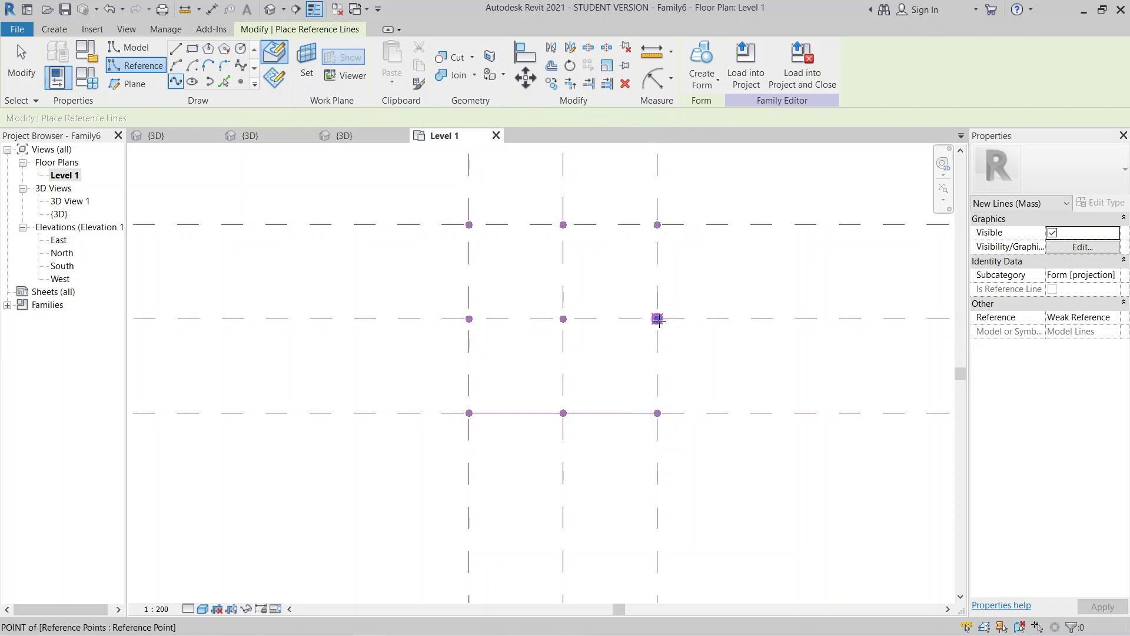
{"action": "left_click", "coordinate": [563, 318]}
{"action": "left_click", "coordinate": [469, 318]}
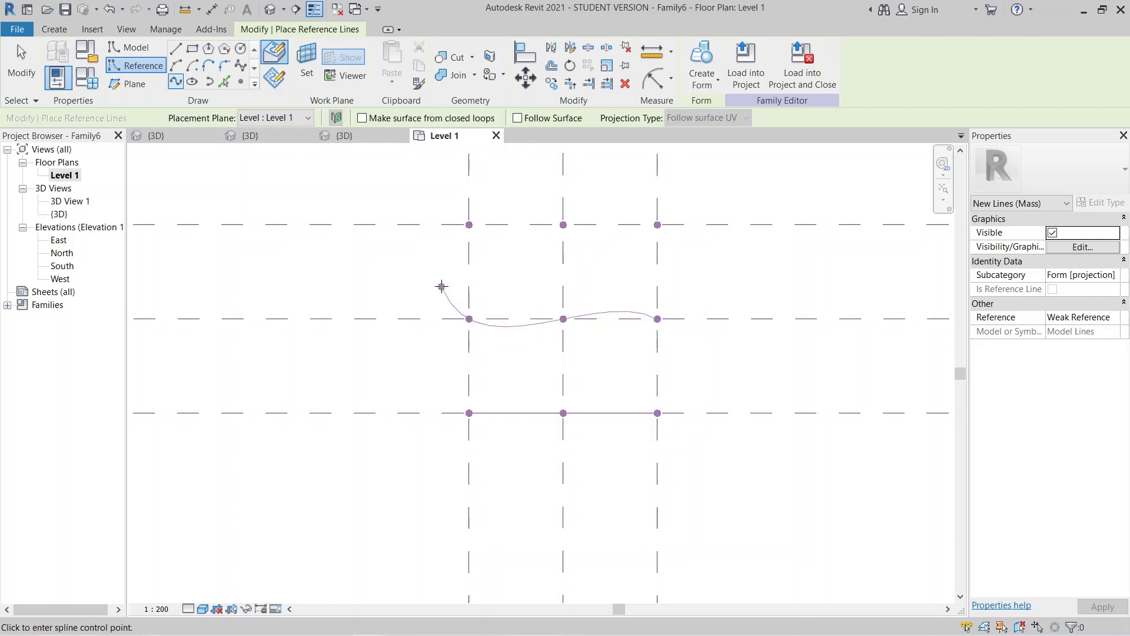
{"action": "key", "text": "Escape"}
{"action": "left_click", "coordinate": [467, 225]}
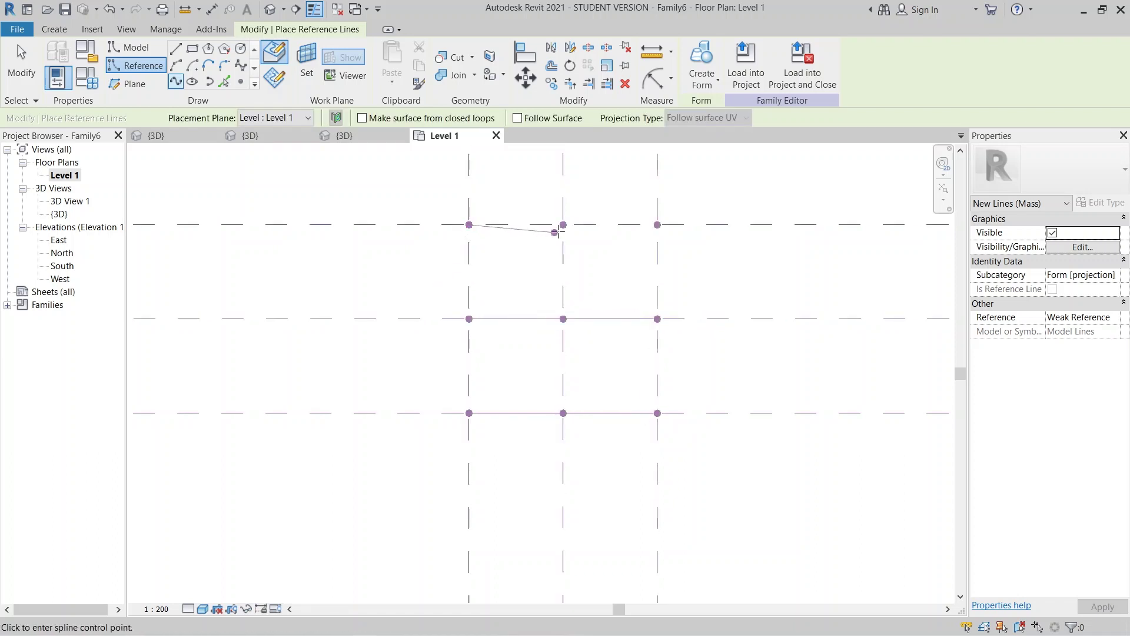
{"action": "left_click", "coordinate": [564, 224]}
{"action": "left_click", "coordinate": [672, 241]}
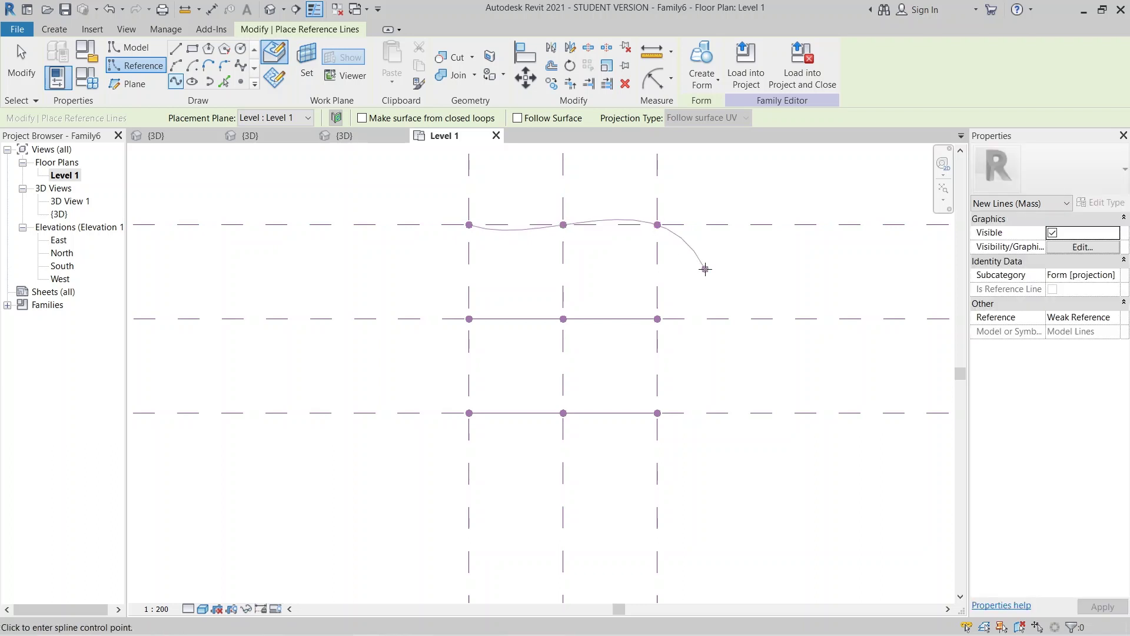
{"action": "key", "text": "Escape"}
{"action": "key", "text": "Escape"}
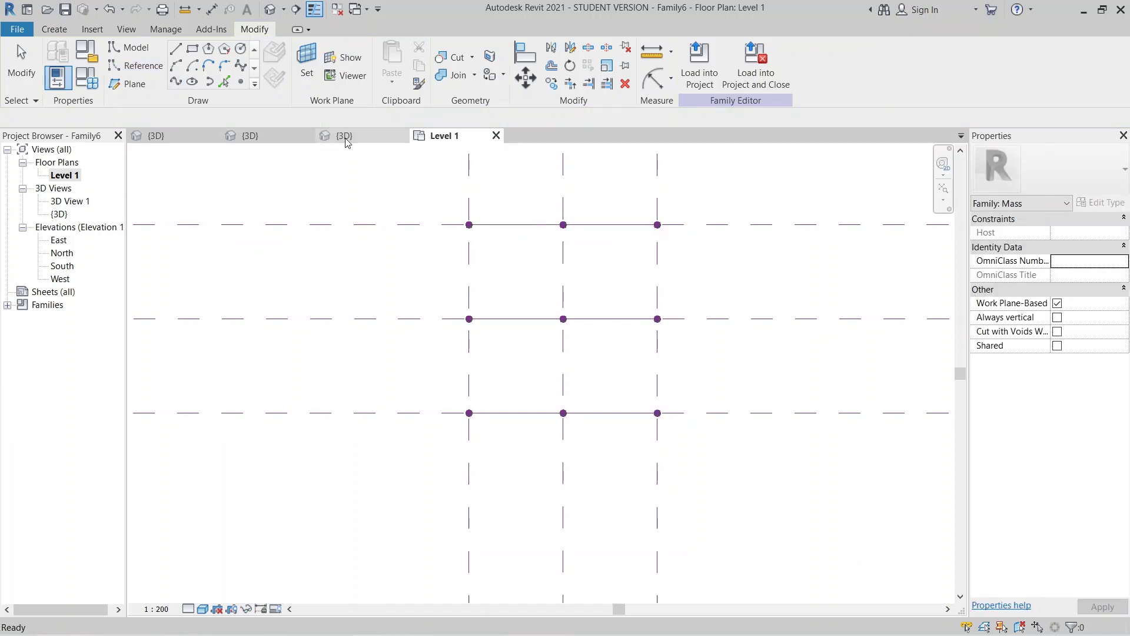
{"action": "left_click", "coordinate": [344, 135]}
Select the three reference lines and create a solid form spanning them.
{"action": "scroll", "coordinate": [544, 359], "scroll_direction": "up", "scroll_amount": 3}
{"action": "middle_click_drag", "start_coordinate": [544, 359], "coordinate": [476, 429]}
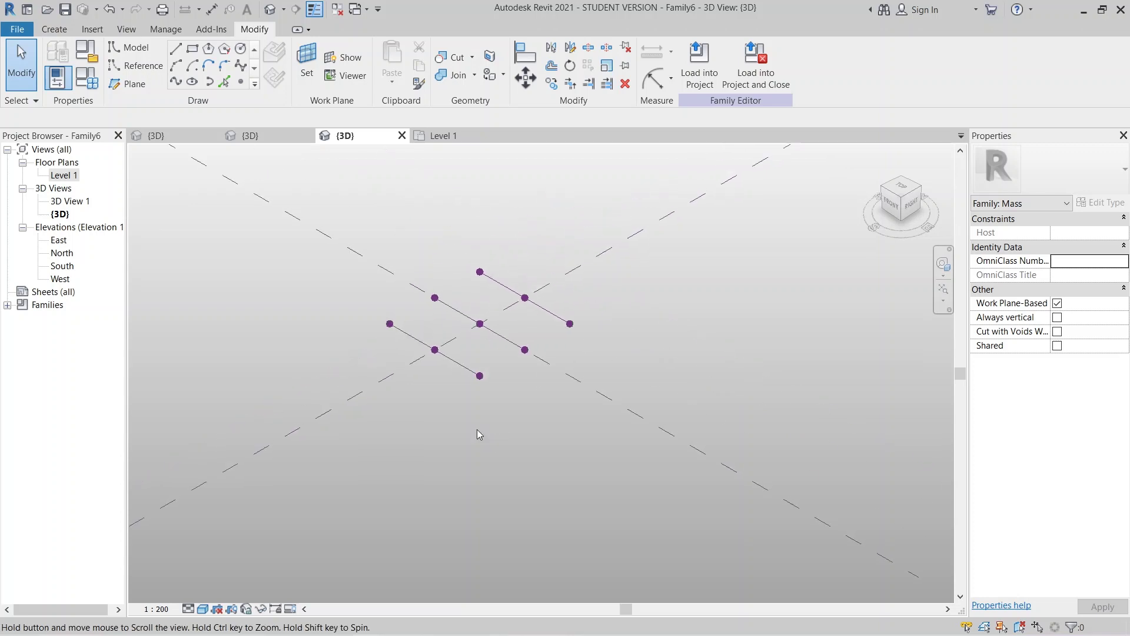
{"action": "left_click", "coordinate": [509, 353]}
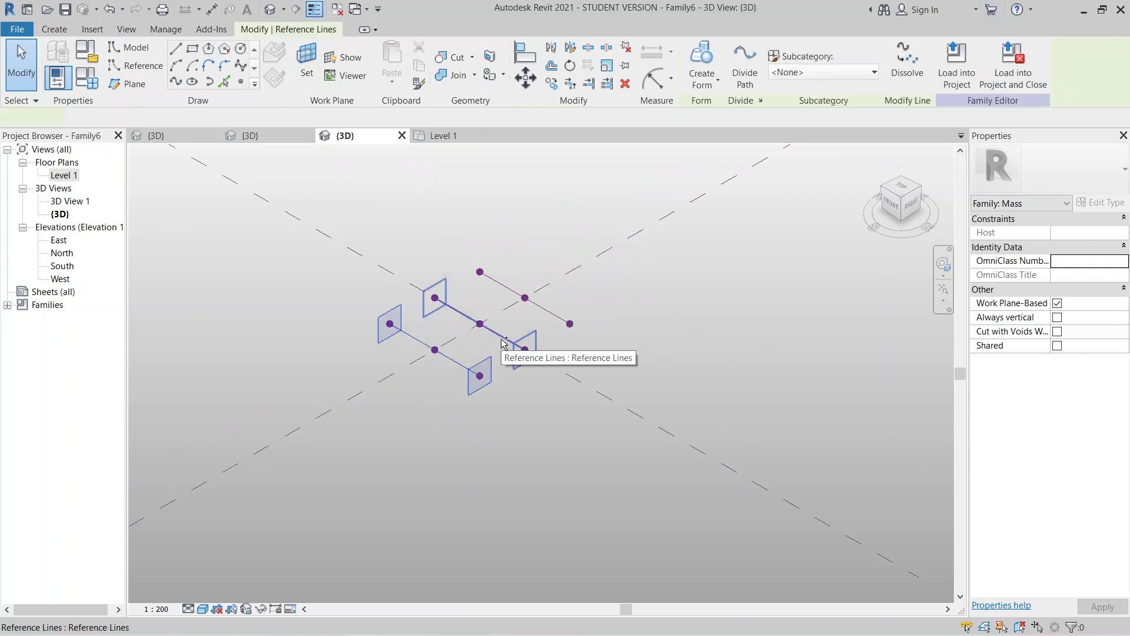
{"action": "left_click", "coordinate": [547, 297], "text": "ctrl"}
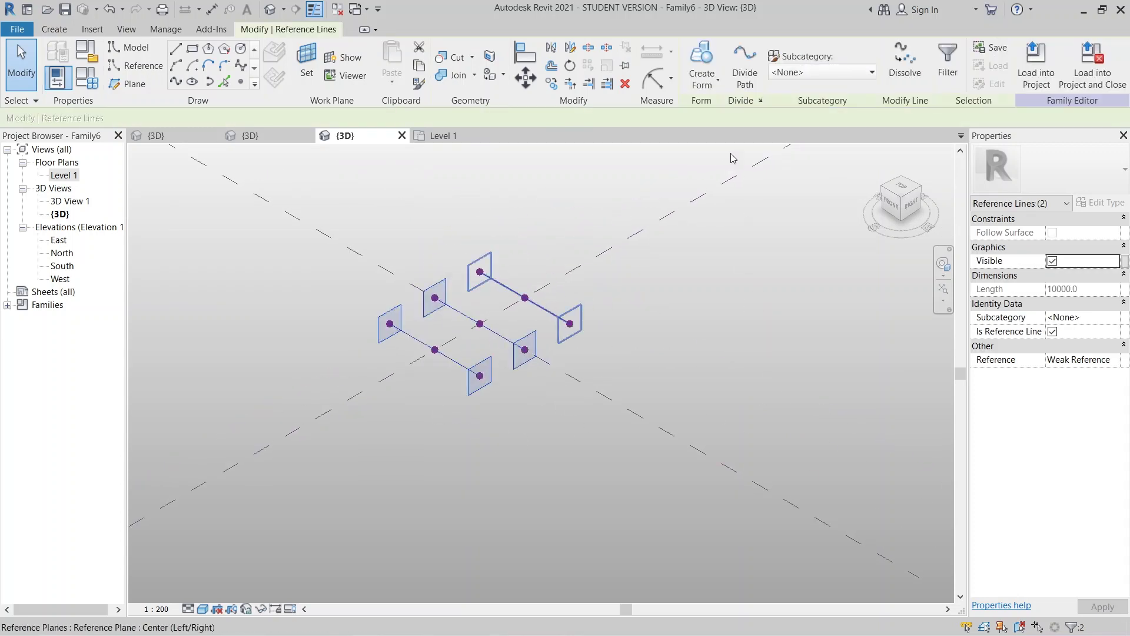
{"action": "left_click", "coordinate": [706, 81]}
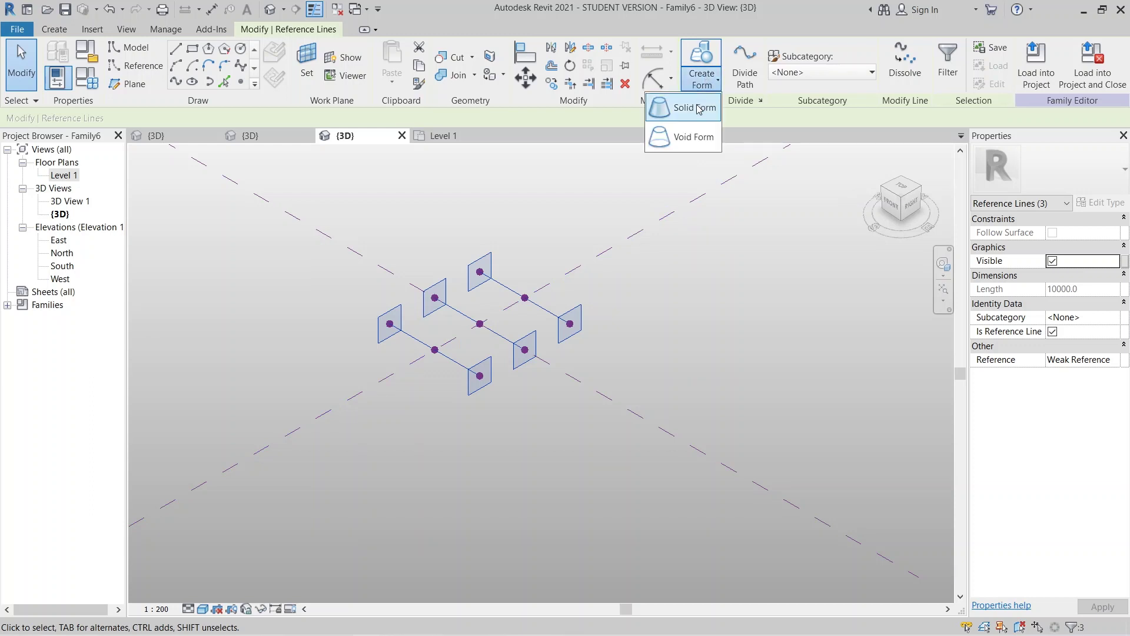
{"action": "left_click", "coordinate": [700, 109]}
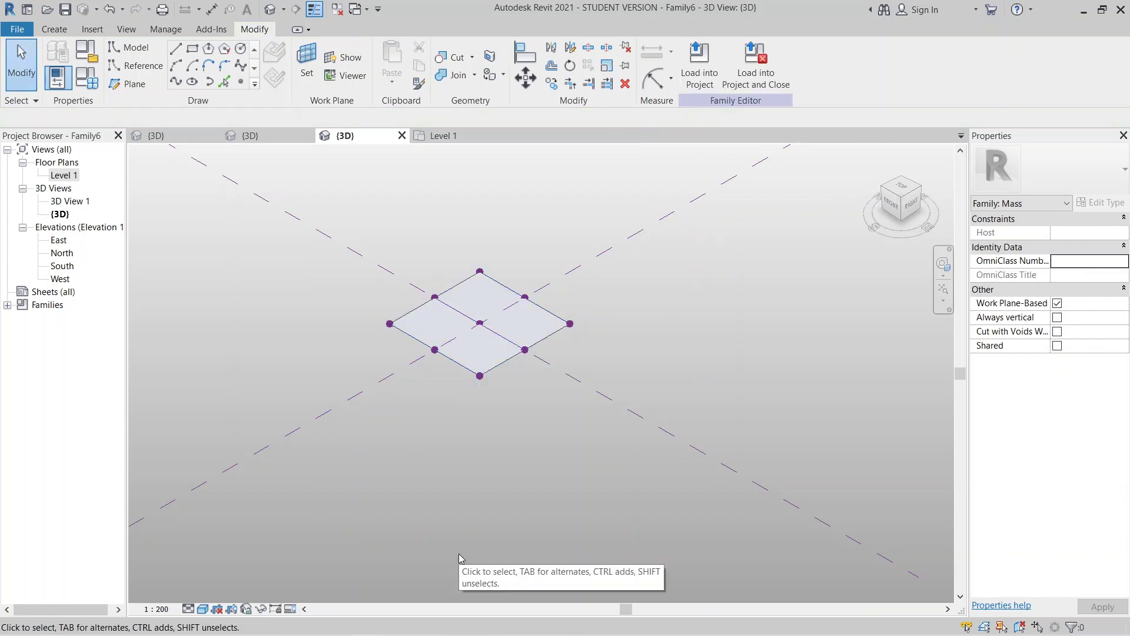
{"action": "scroll", "coordinate": [429, 507], "scroll_direction": "up", "scroll_amount": 3}
{"action": "middle_click_drag", "start_coordinate": [429, 507], "coordinate": [388, 535]}
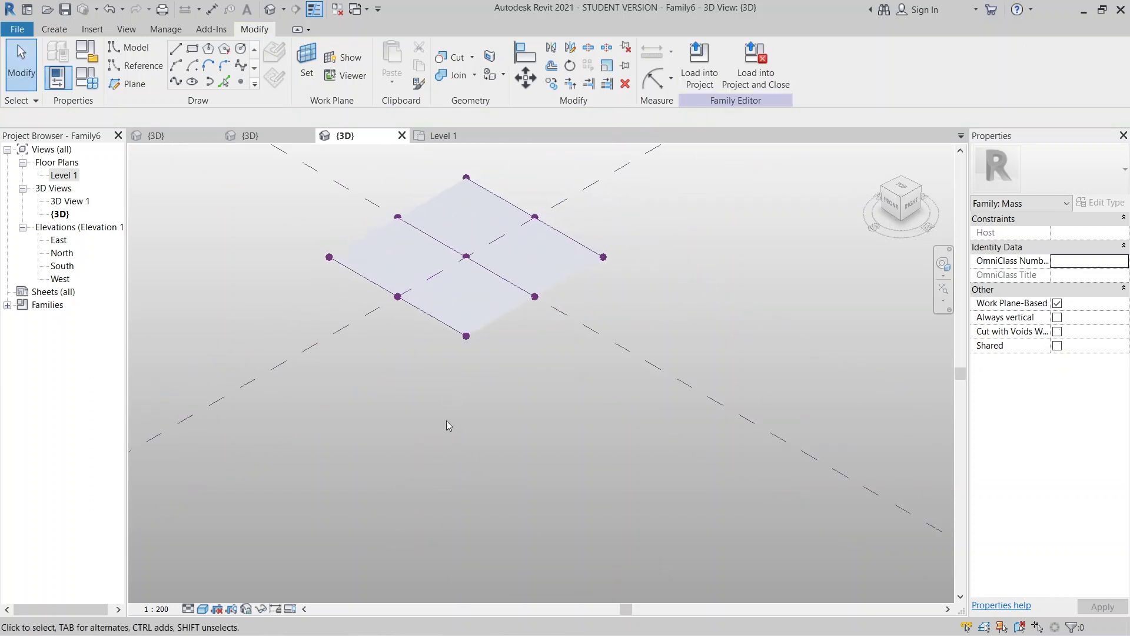
{"action": "scroll", "coordinate": [475, 441], "scroll_direction": "down", "scroll_amount": 4}
{"action": "middle_click_drag", "start_coordinate": [475, 441], "coordinate": [446, 361]}
{"action": "scroll", "coordinate": [446, 360], "scroll_direction": "up", "scroll_amount": 5}
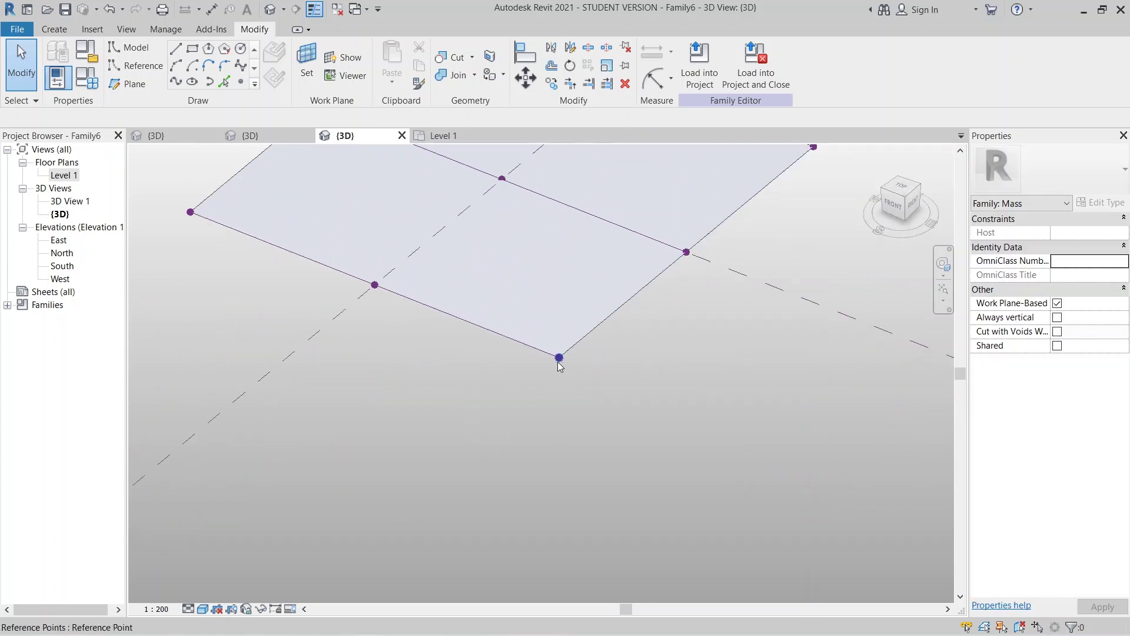
Raise the near-edge midpoint reference point to a 3100 offset.
{"action": "left_click", "coordinate": [564, 368]}
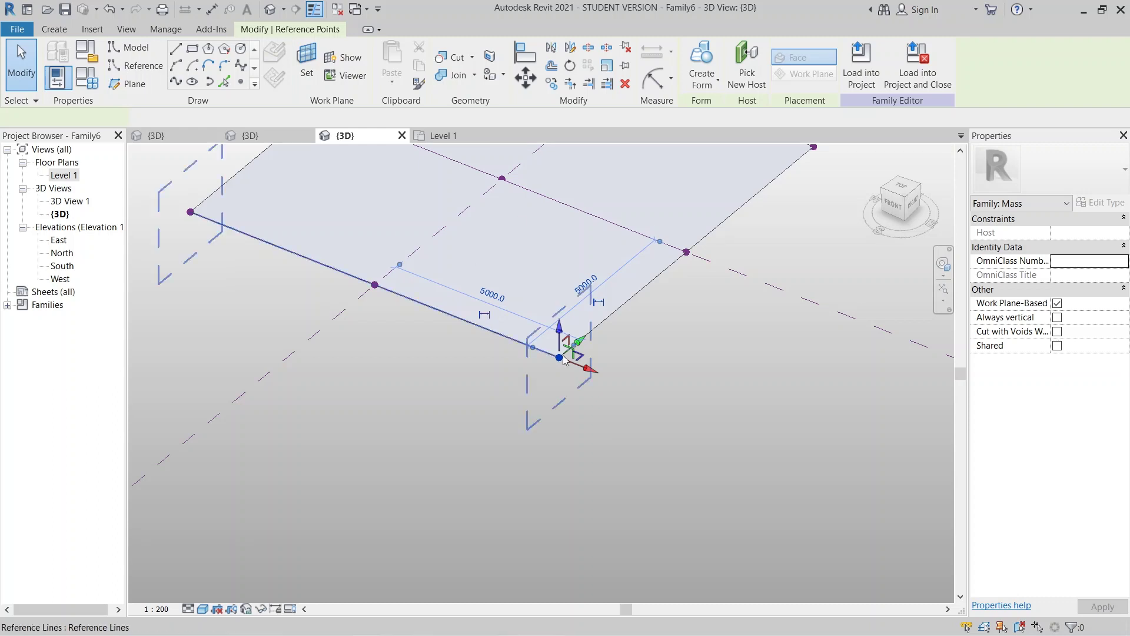
{"action": "middle_click_drag", "start_coordinate": [693, 379], "coordinate": [687, 418]}
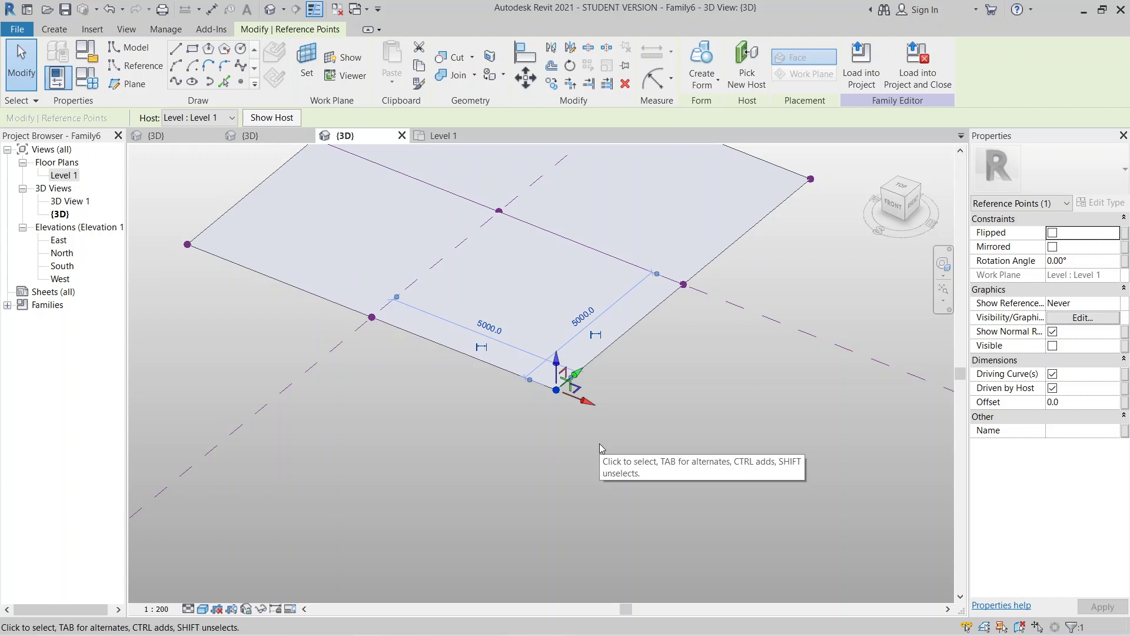
{"action": "scroll", "coordinate": [600, 448], "scroll_direction": "down", "scroll_amount": 3}
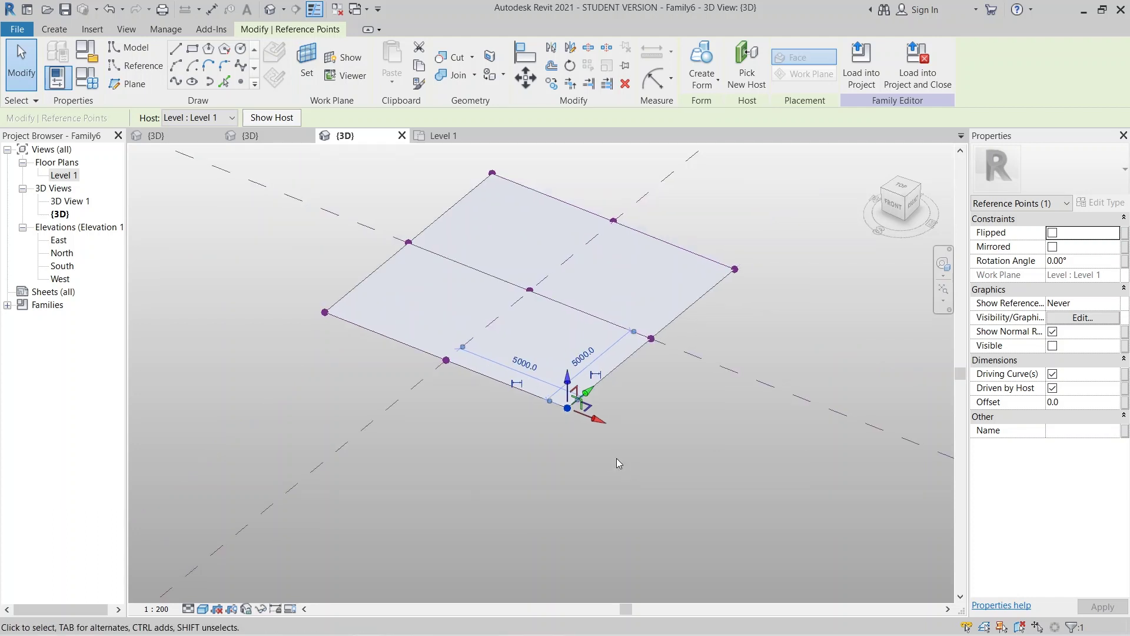
{"action": "left_click", "coordinate": [616, 458]}
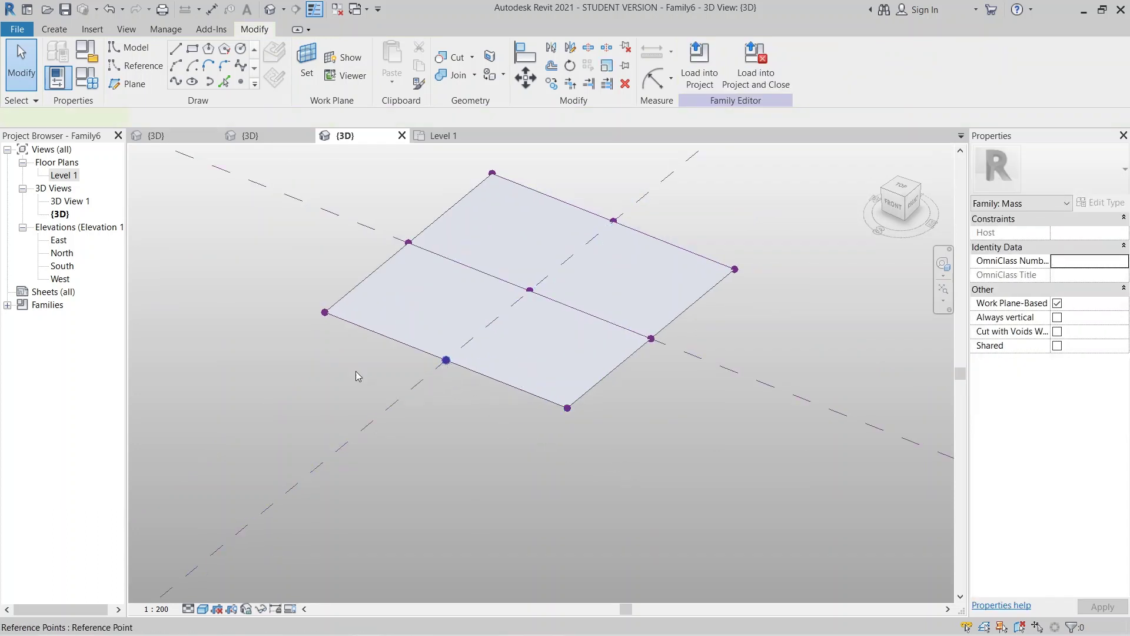
{"action": "left_click", "coordinate": [446, 359]}
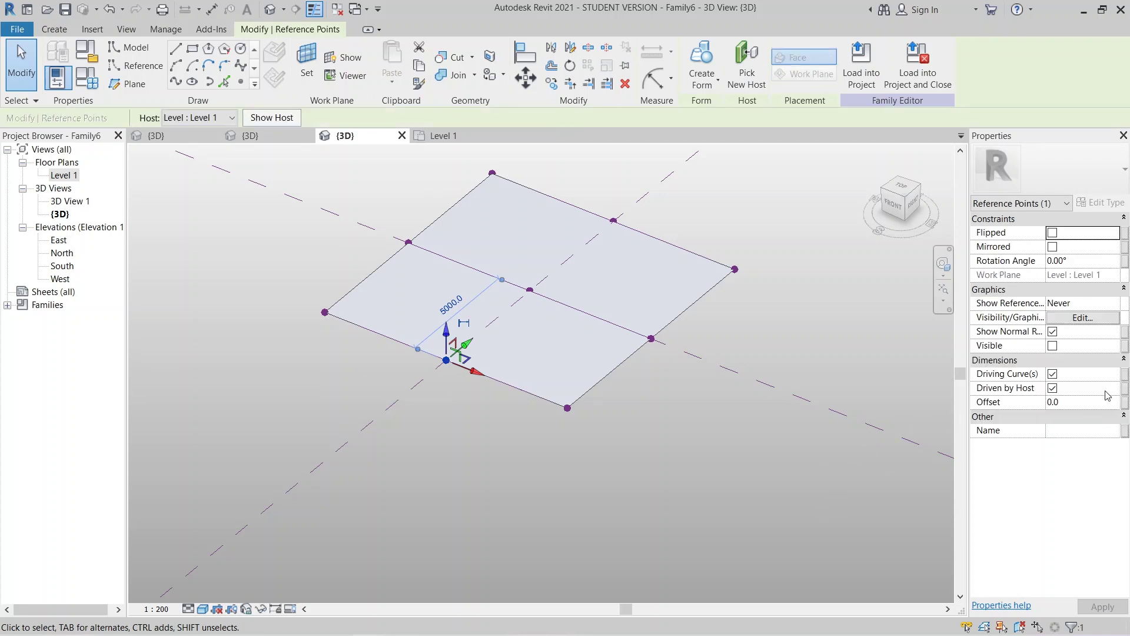
{"action": "left_click", "coordinate": [1096, 400]}
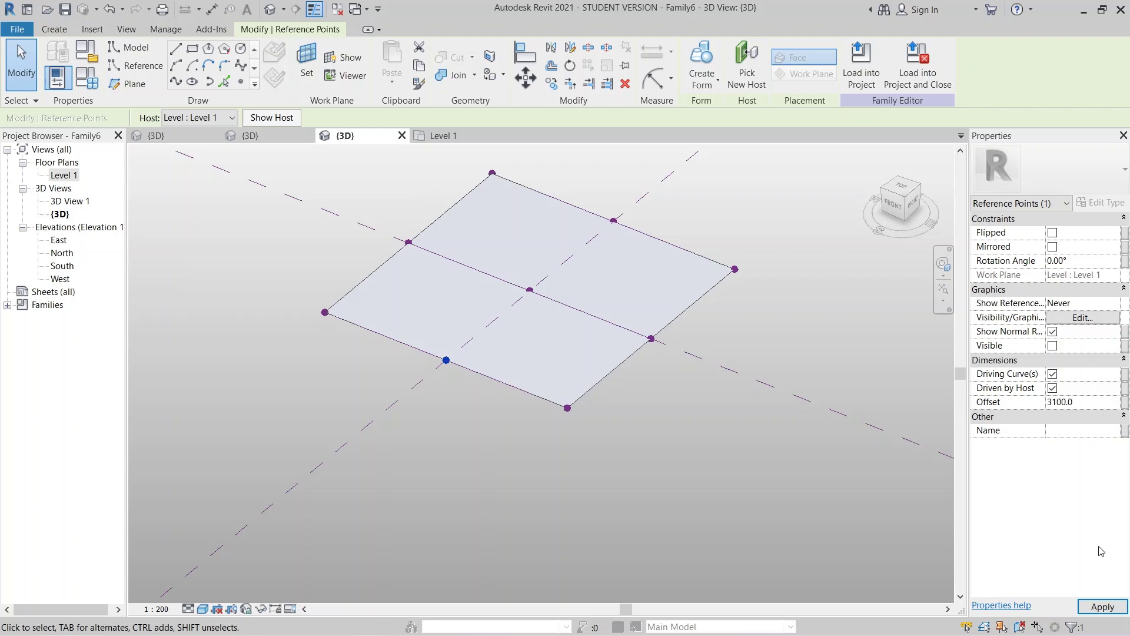
{"action": "left_click", "coordinate": [1095, 606]}
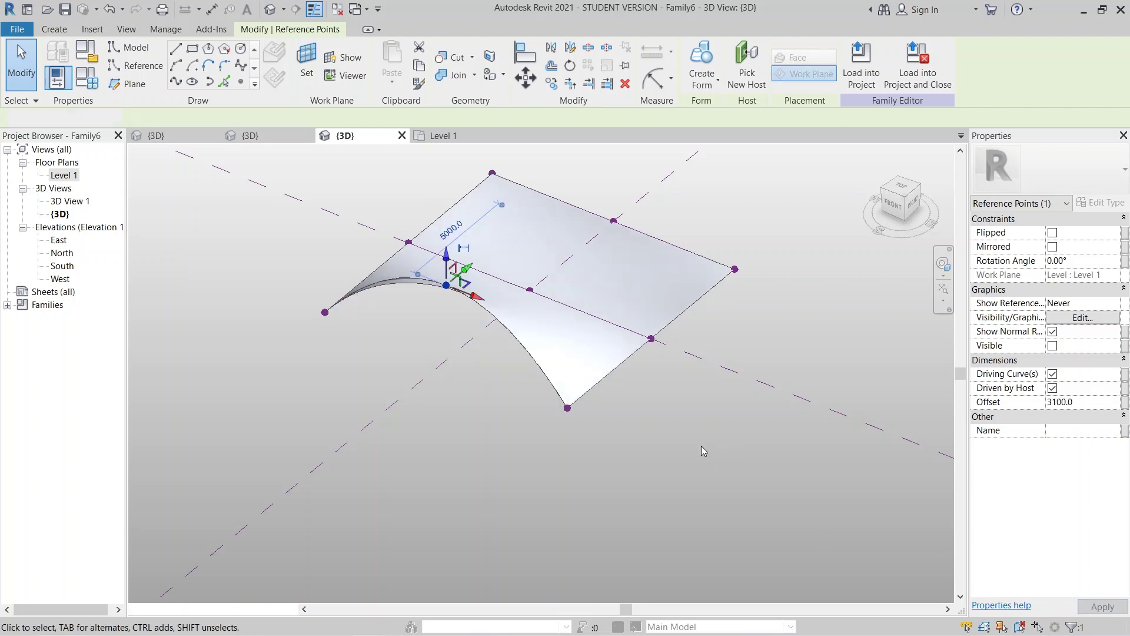
Raise the right-edge midpoint reference point by editing its offset, then orbit the surface.
{"action": "left_click", "coordinate": [651, 338]}
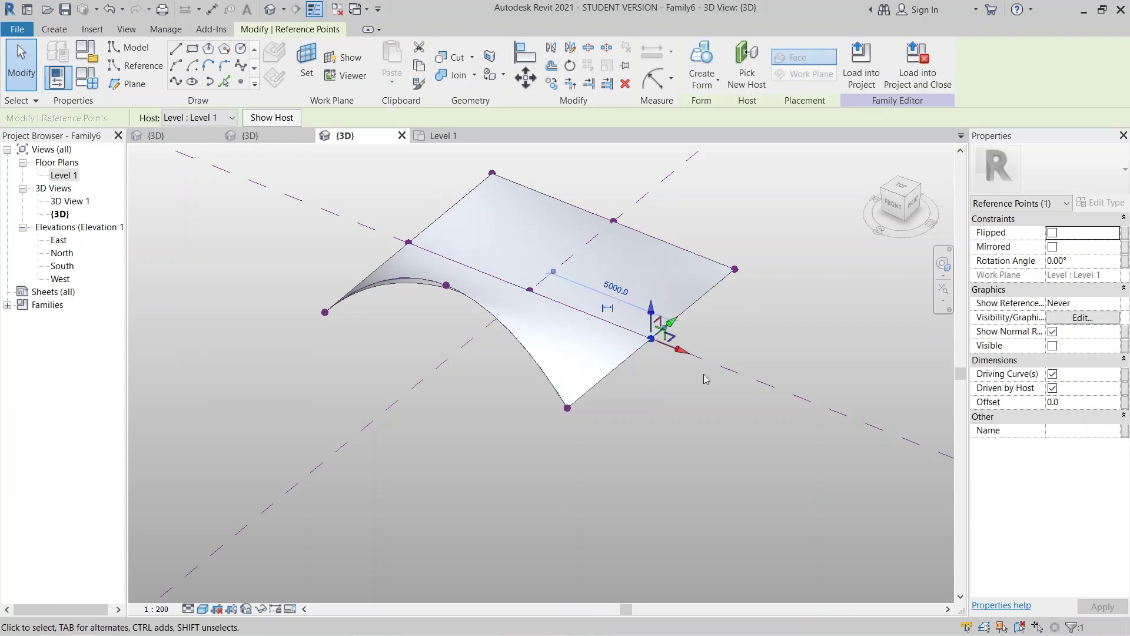
{"action": "left_click", "coordinate": [1071, 402]}
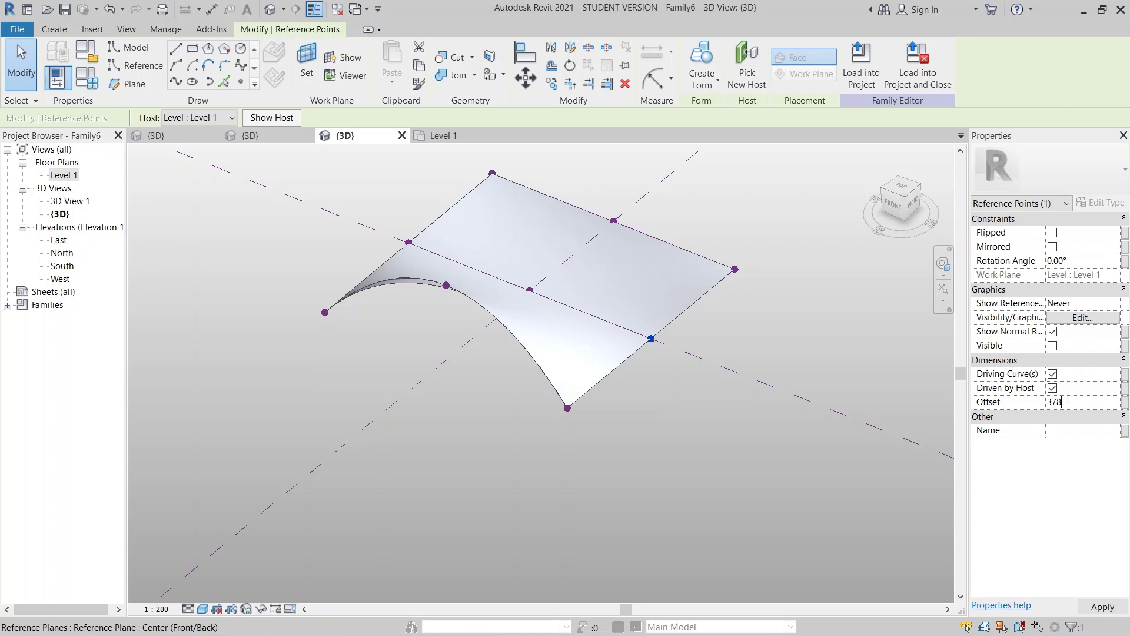
{"action": "left_click", "coordinate": [1101, 610]}
{"action": "left_click", "coordinate": [631, 394]}
{"action": "scroll", "coordinate": [632, 396], "scroll_direction": "down", "scroll_amount": 2}
{"action": "middle_click_drag", "start_coordinate": [631, 396], "coordinate": [518, 462]}
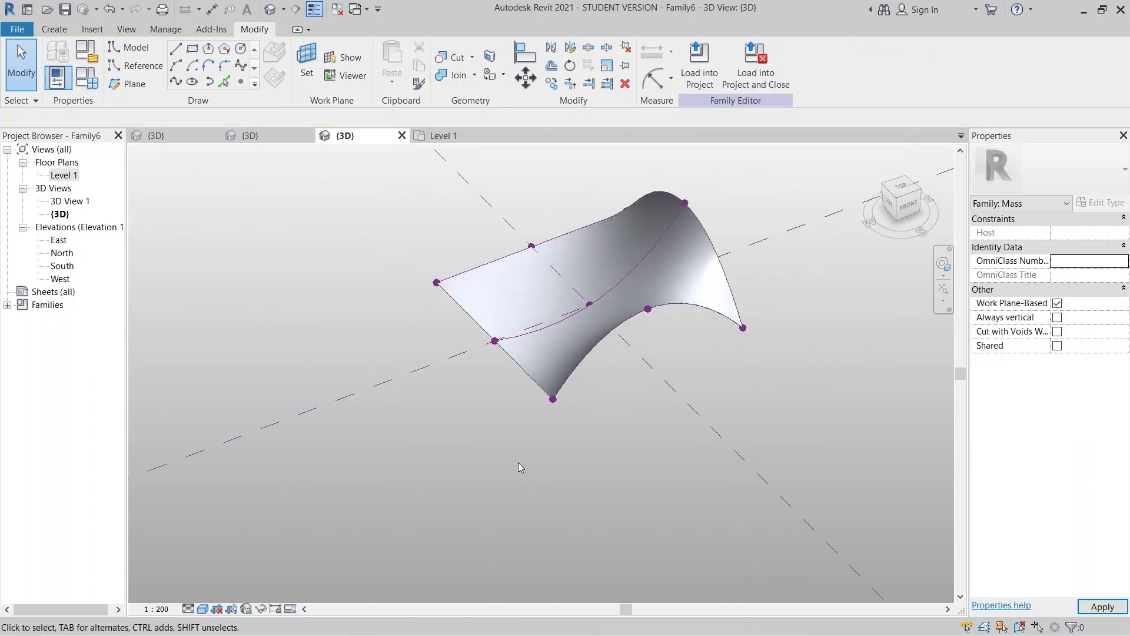
{"action": "scroll", "coordinate": [518, 462], "scroll_direction": "up", "scroll_amount": 2}
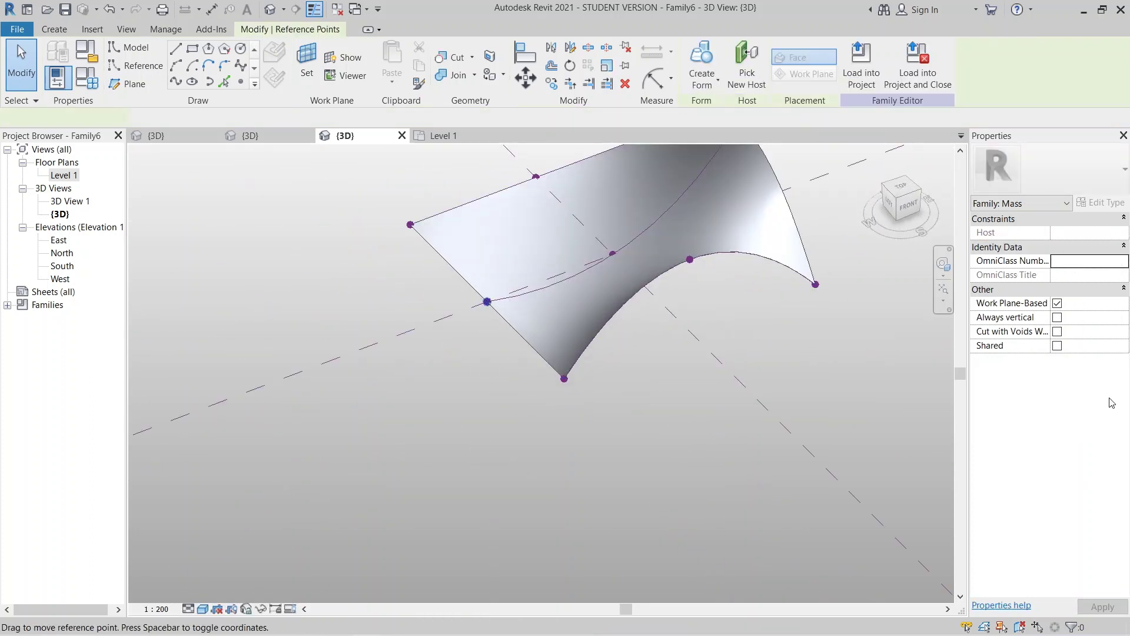
Raise another near-edge midpoint reference point to a 3840 offset.
{"action": "left_click", "coordinate": [1080, 402]}
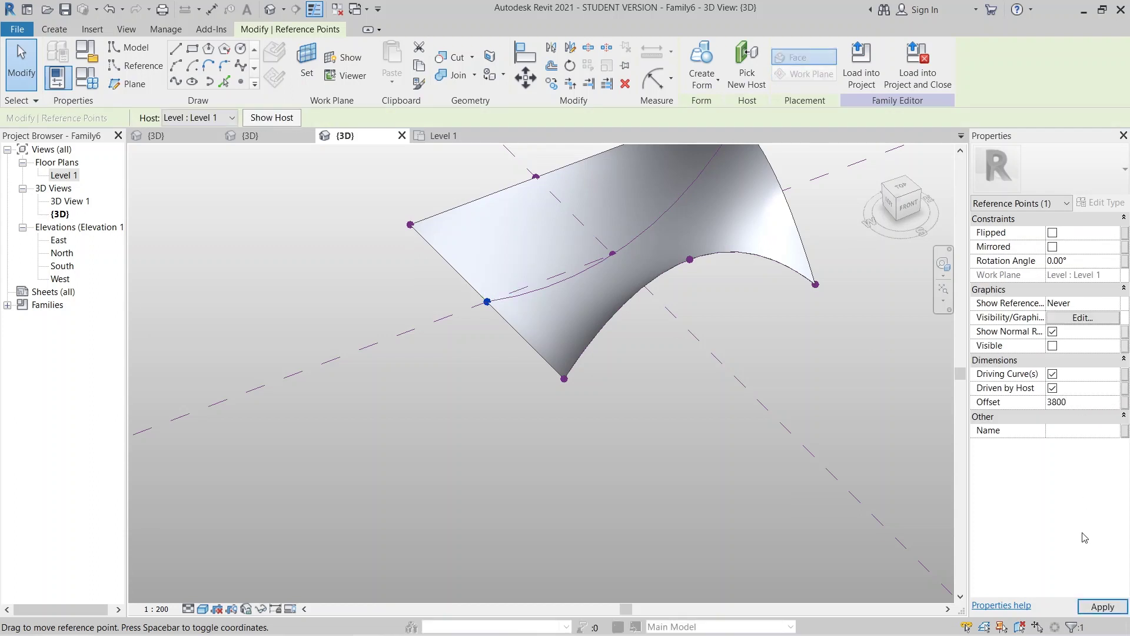
{"action": "left_click", "coordinate": [622, 485]}
{"action": "scroll", "coordinate": [571, 423], "scroll_direction": "down", "scroll_amount": 4}
{"action": "middle_click_drag", "start_coordinate": [567, 429], "coordinate": [637, 391], "text": "shift"}
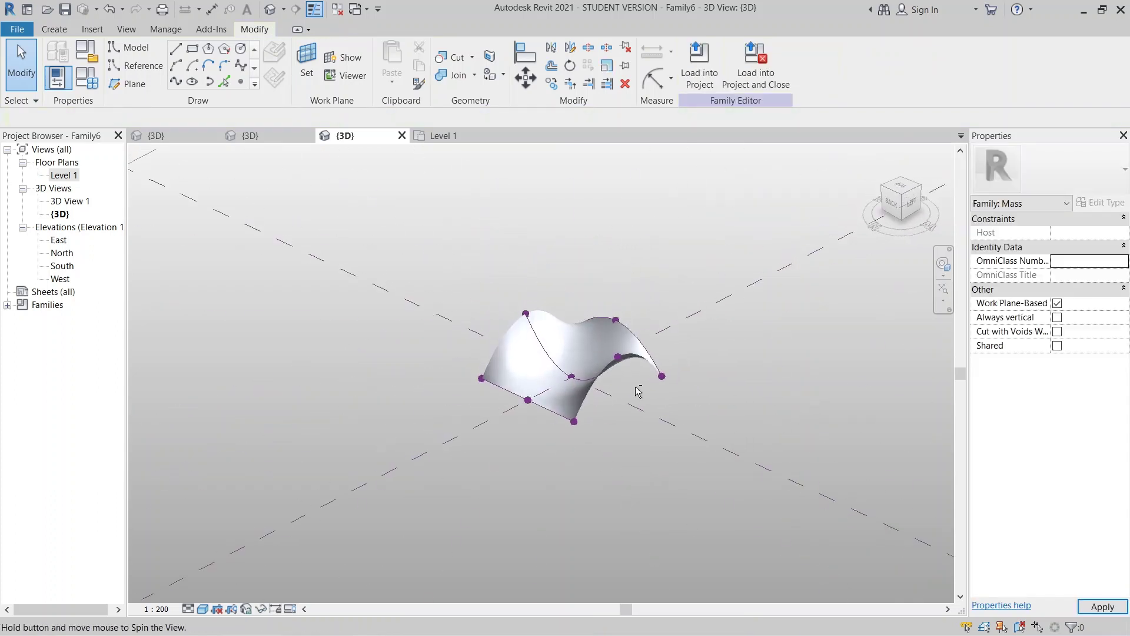
{"action": "scroll", "coordinate": [530, 412], "scroll_direction": "up", "scroll_amount": 4}
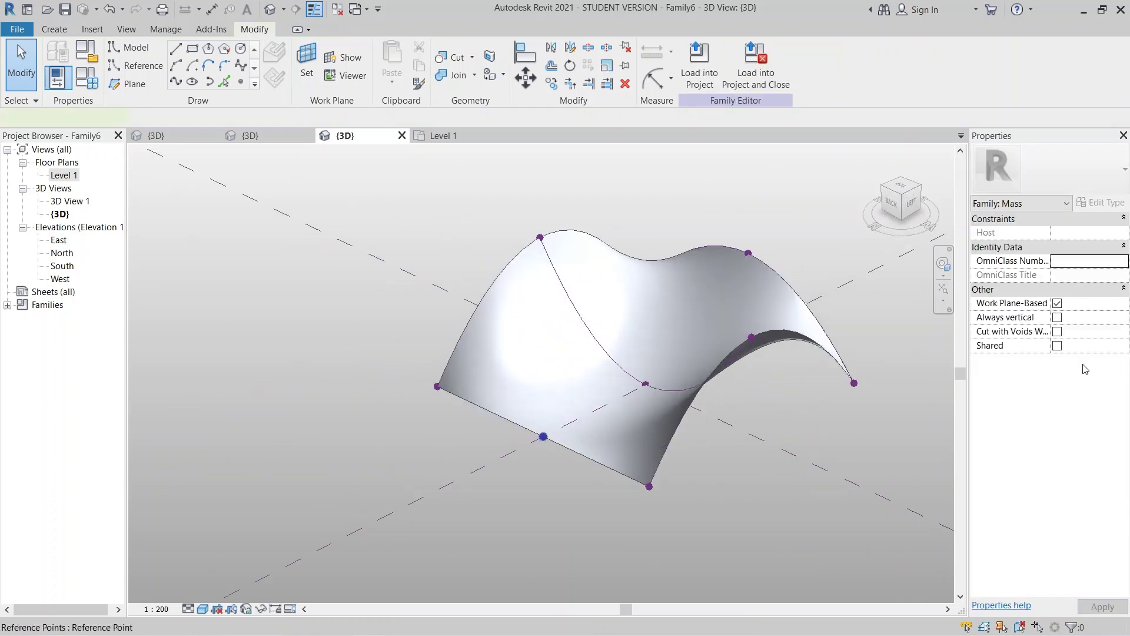
{"action": "left_click", "coordinate": [543, 436]}
{"action": "left_click", "coordinate": [1087, 404]}
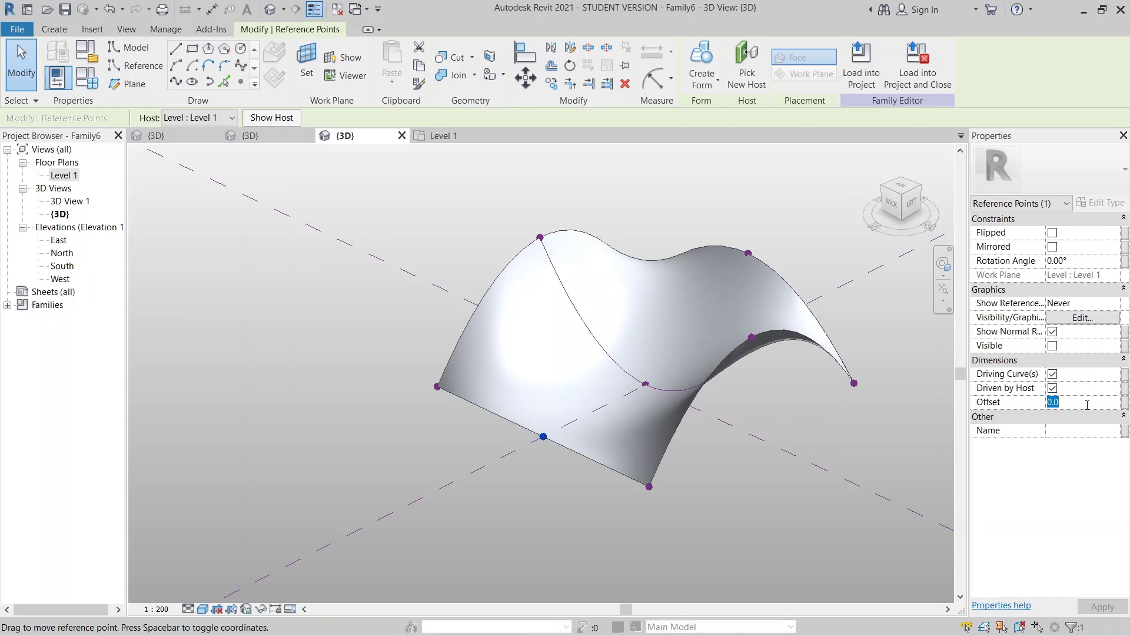
{"action": "type", "text": "384"}
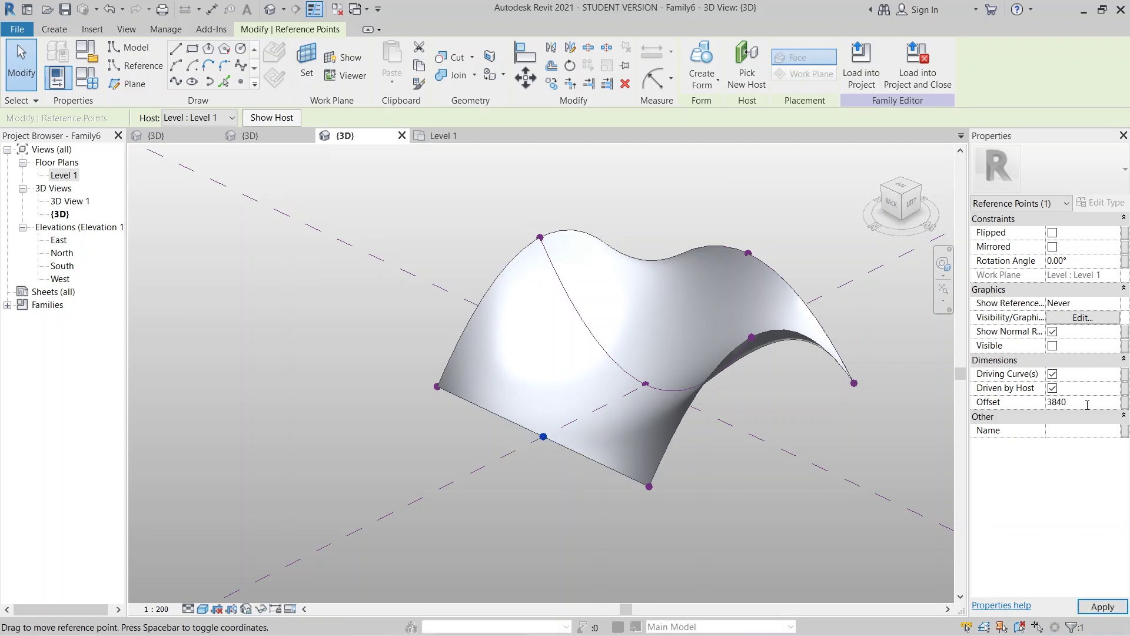
{"action": "left_click", "coordinate": [1100, 607]}
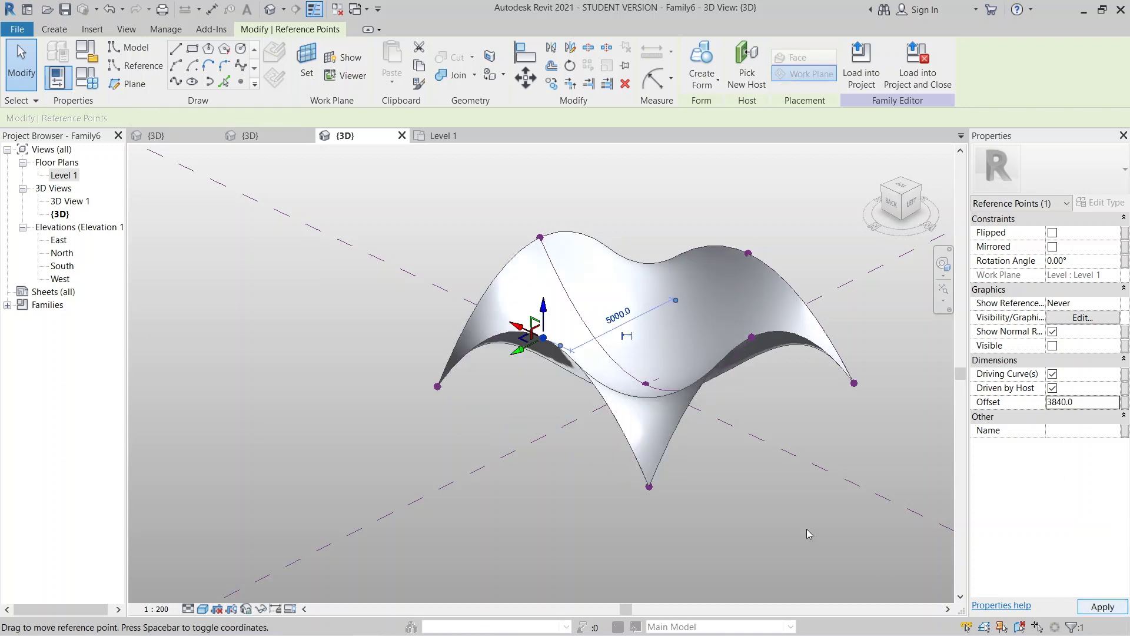
{"action": "key", "text": "Escape"}
Set the centre reference point's offset to 4640.0 and orbit to inspect the arch.
{"action": "middle_click_drag", "start_coordinate": [750, 472], "coordinate": [556, 321], "text": "shift"}
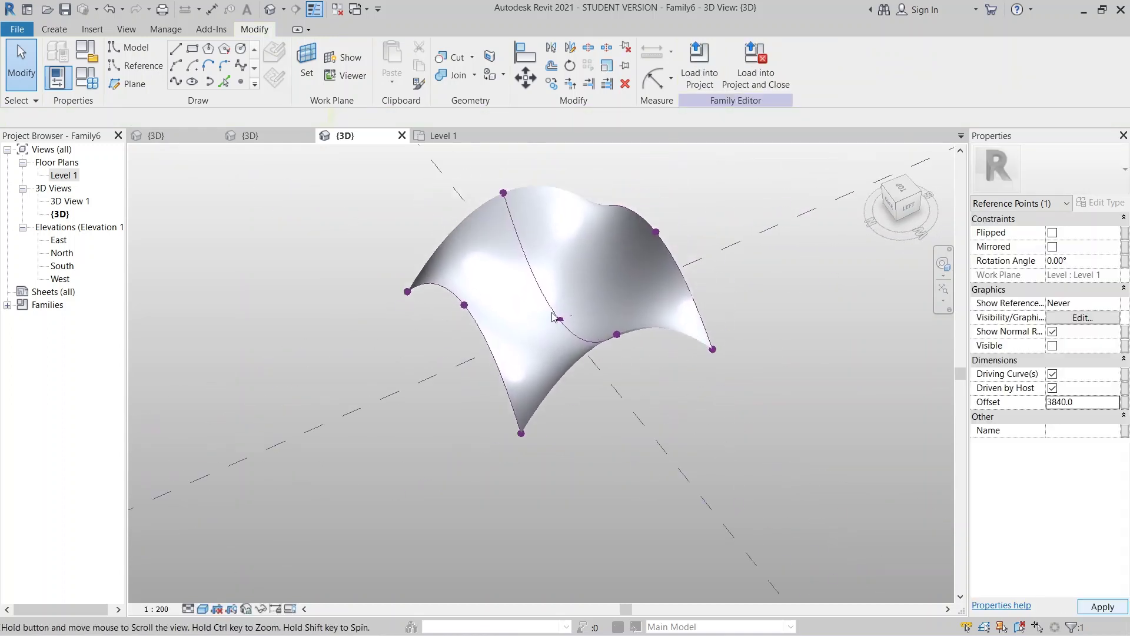
{"action": "scroll", "coordinate": [556, 323], "scroll_direction": "up", "scroll_amount": 3}
{"action": "left_click", "coordinate": [559, 331]}
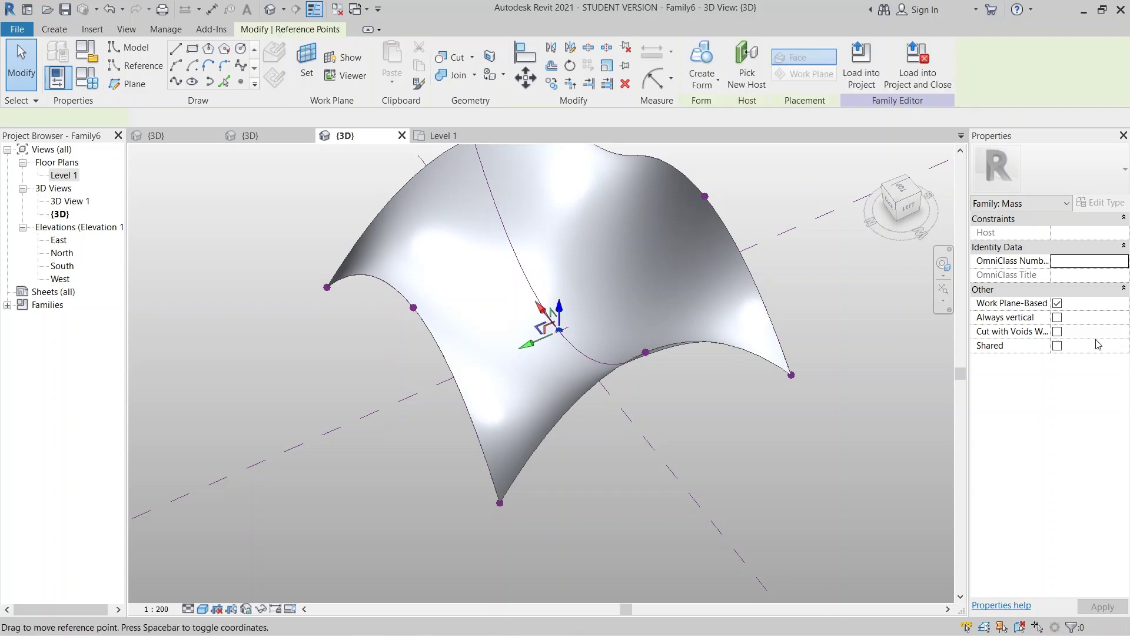
{"action": "left_click", "coordinate": [1073, 402]}
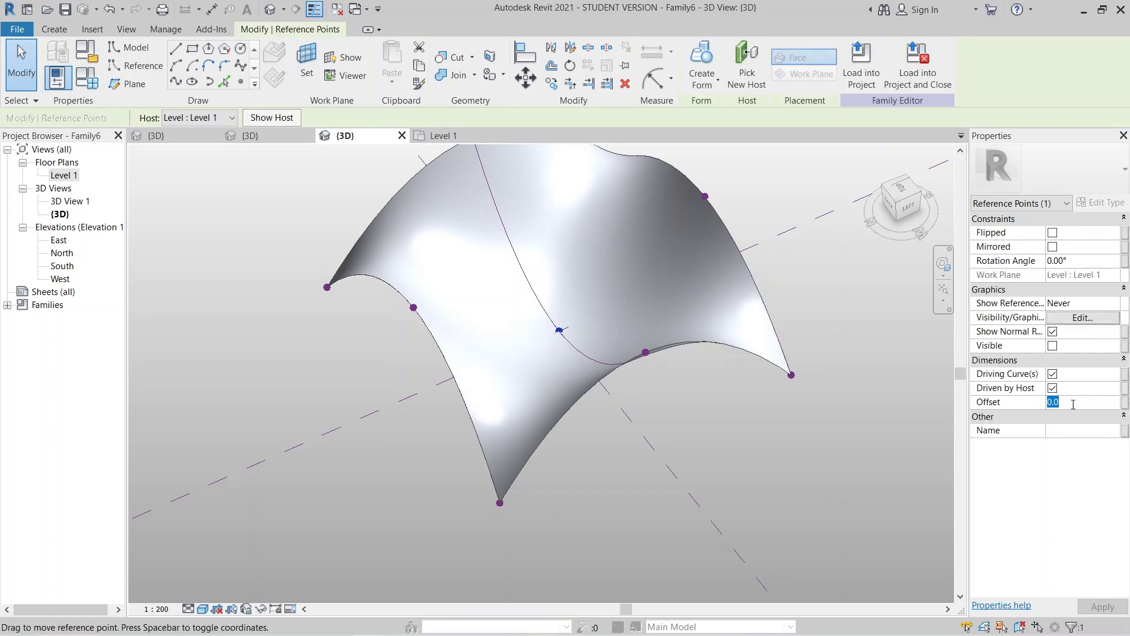
{"action": "type", "text": "464"}
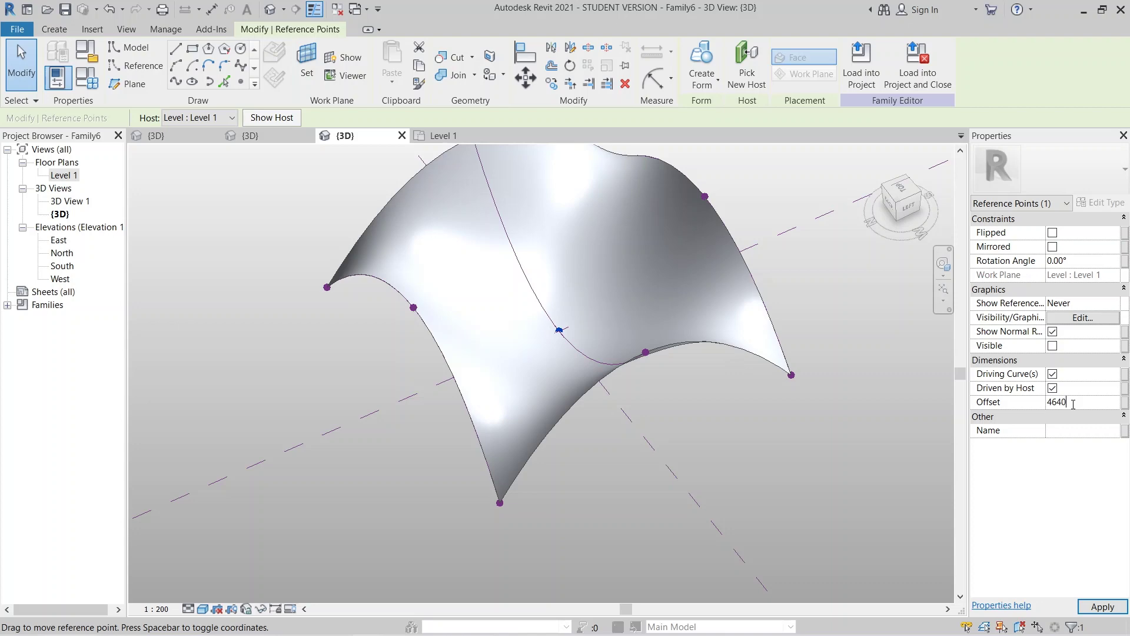
{"action": "left_click", "coordinate": [1096, 611]}
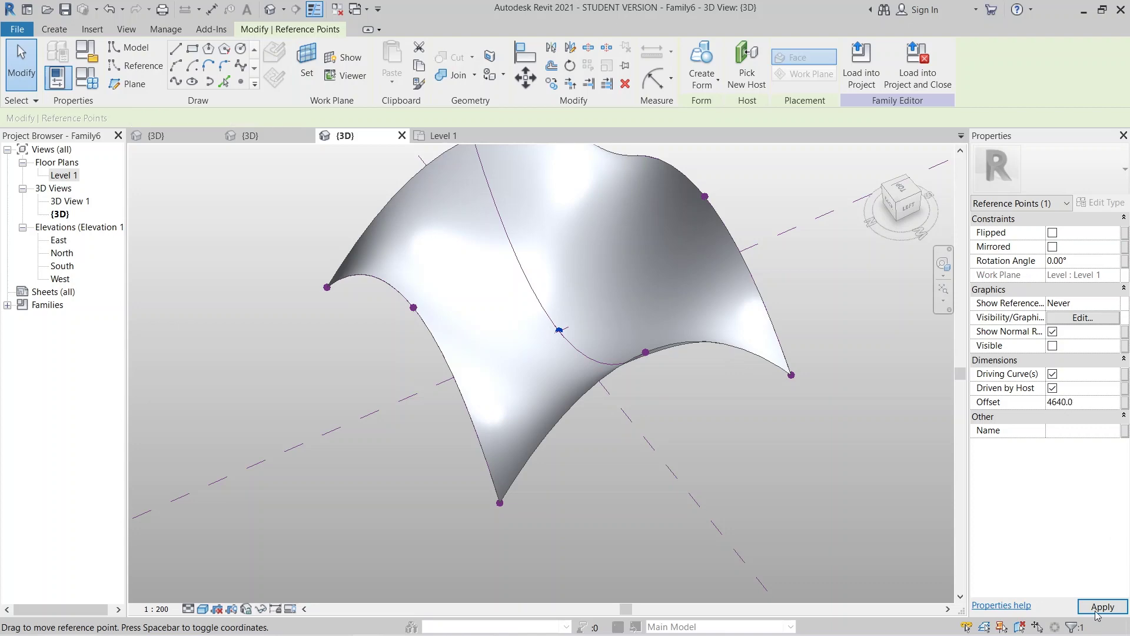
{"action": "scroll", "coordinate": [711, 416], "scroll_direction": "down", "scroll_amount": 2}
{"action": "middle_click_drag", "start_coordinate": [782, 469], "coordinate": [612, 433], "text": "shift"}
{"action": "scroll", "coordinate": [736, 430], "scroll_direction": "up", "scroll_amount": 3}
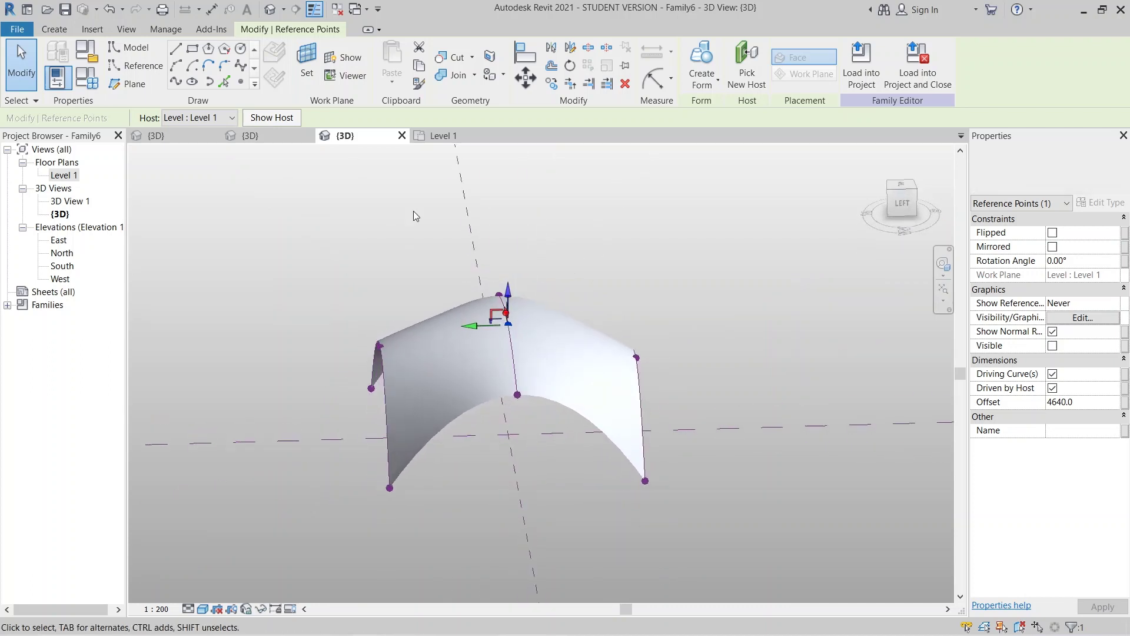
Load the Family5 panel family into Family6 with Load into Project.
{"action": "left_click", "coordinate": [249, 141]}
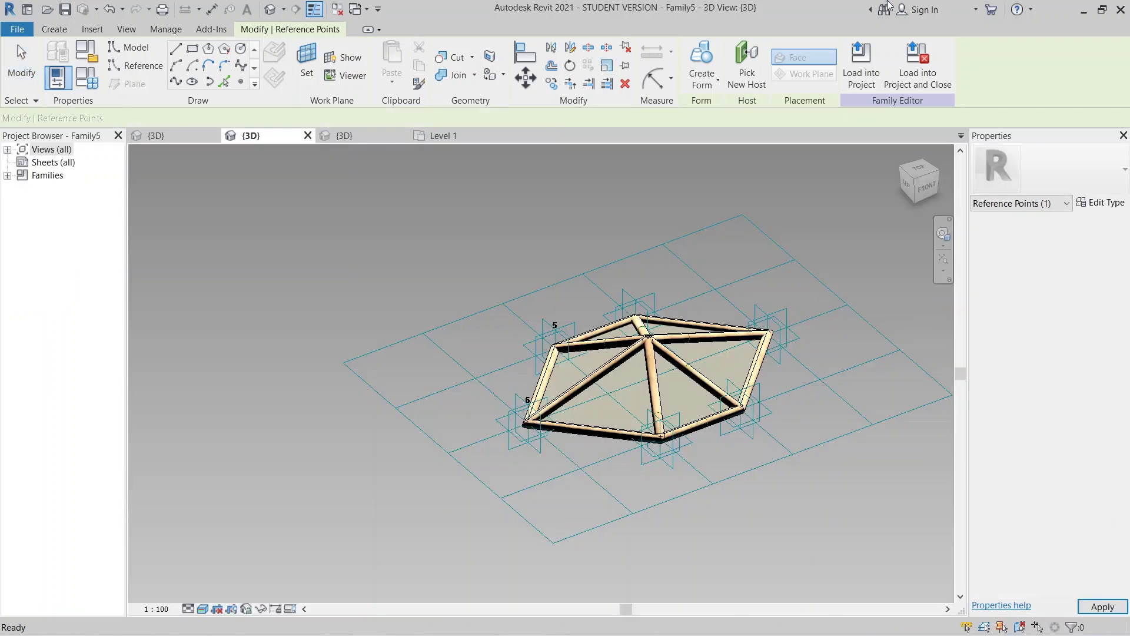
{"action": "left_click", "coordinate": [719, 84]}
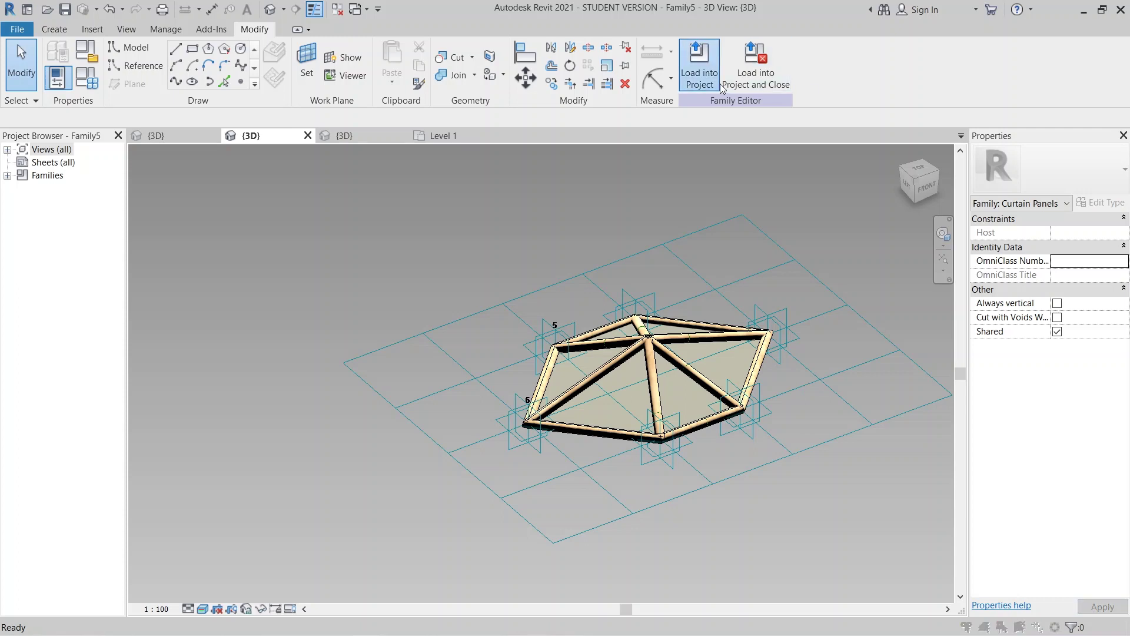
{"action": "left_click", "coordinate": [719, 83]}
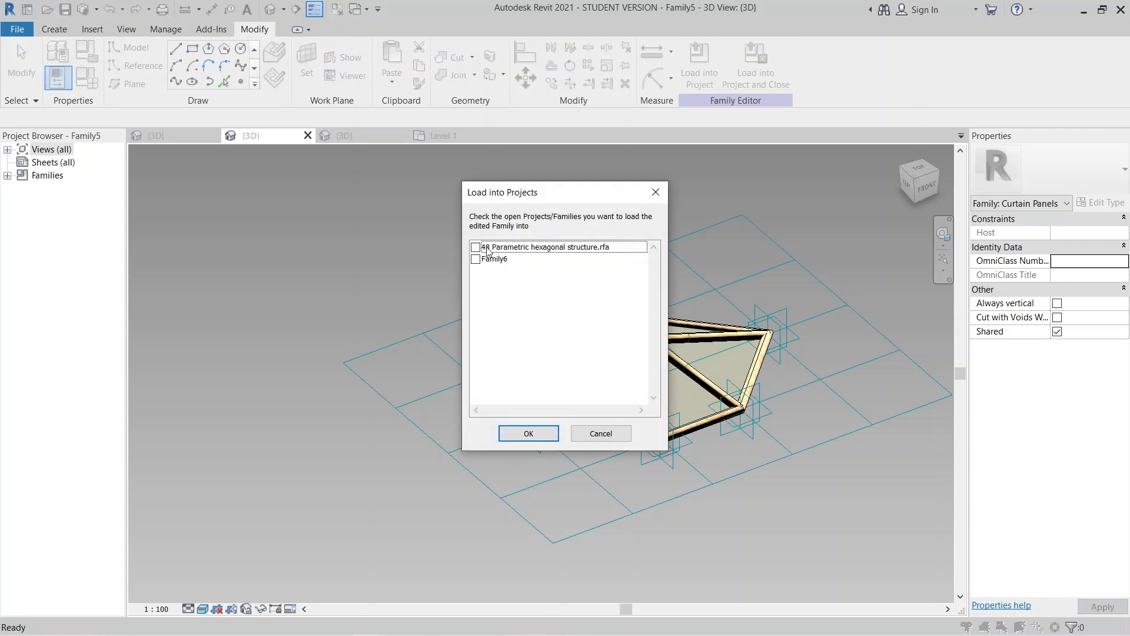
{"action": "left_click", "coordinate": [482, 261]}
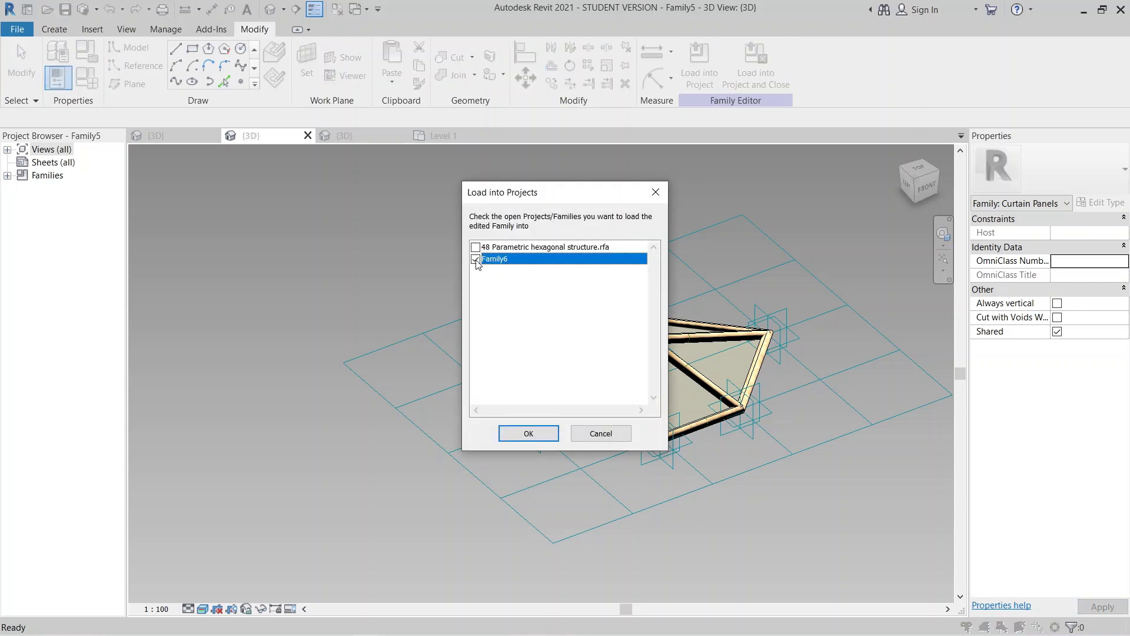
{"action": "left_click", "coordinate": [528, 434]}
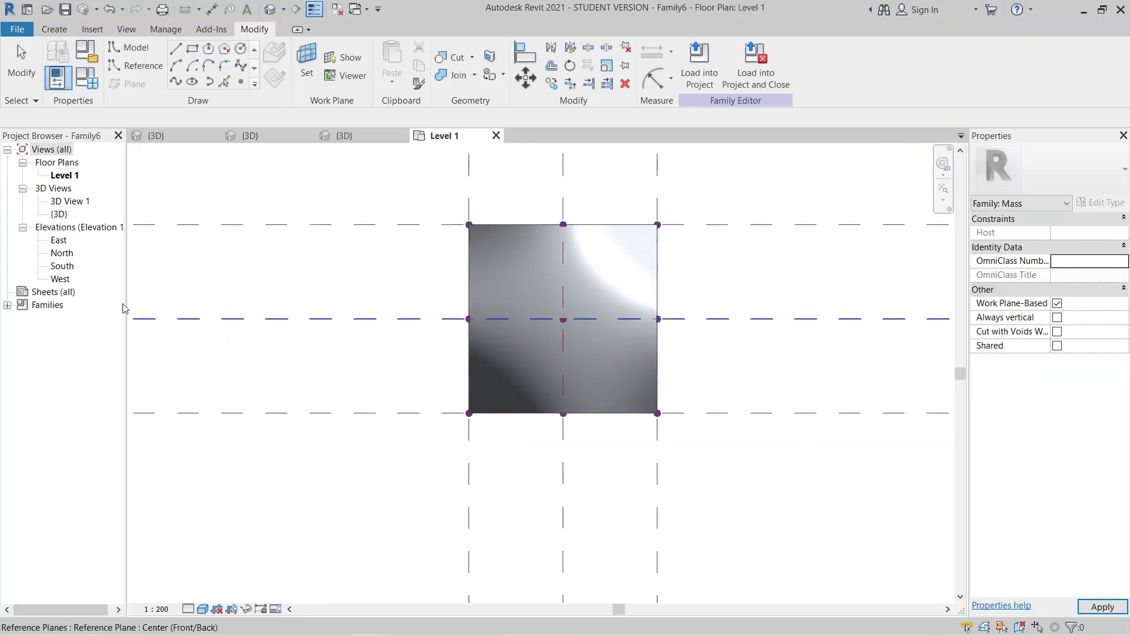
Return to Family6's 3D view and orbit the curved mass to a three-quarter angle.
{"action": "left_click", "coordinate": [267, 134]}
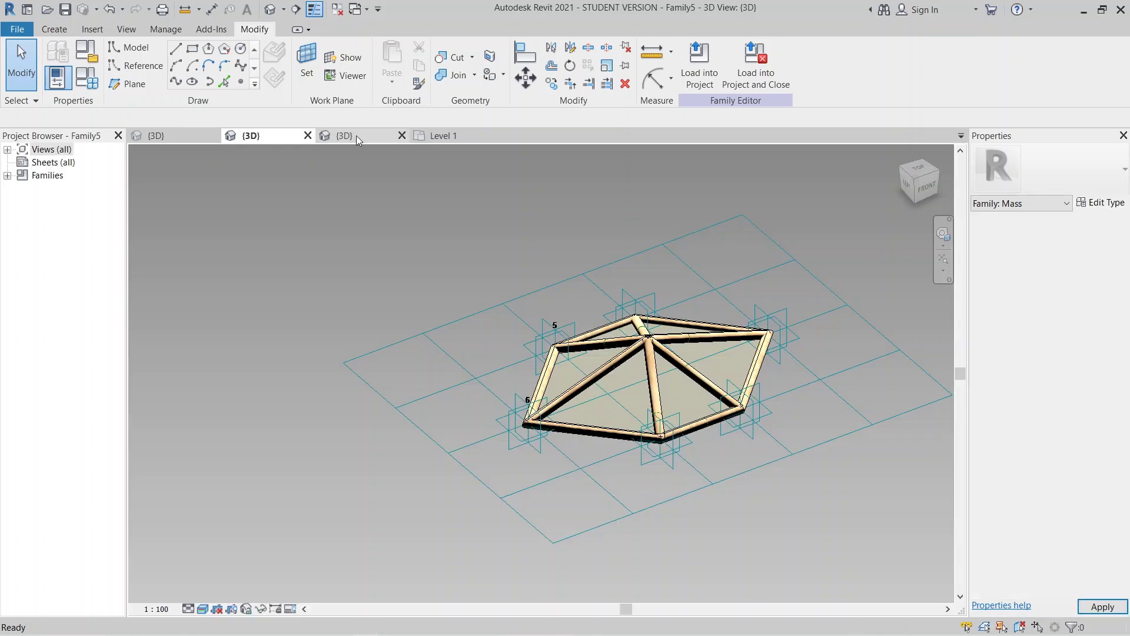
{"action": "left_click", "coordinate": [356, 135]}
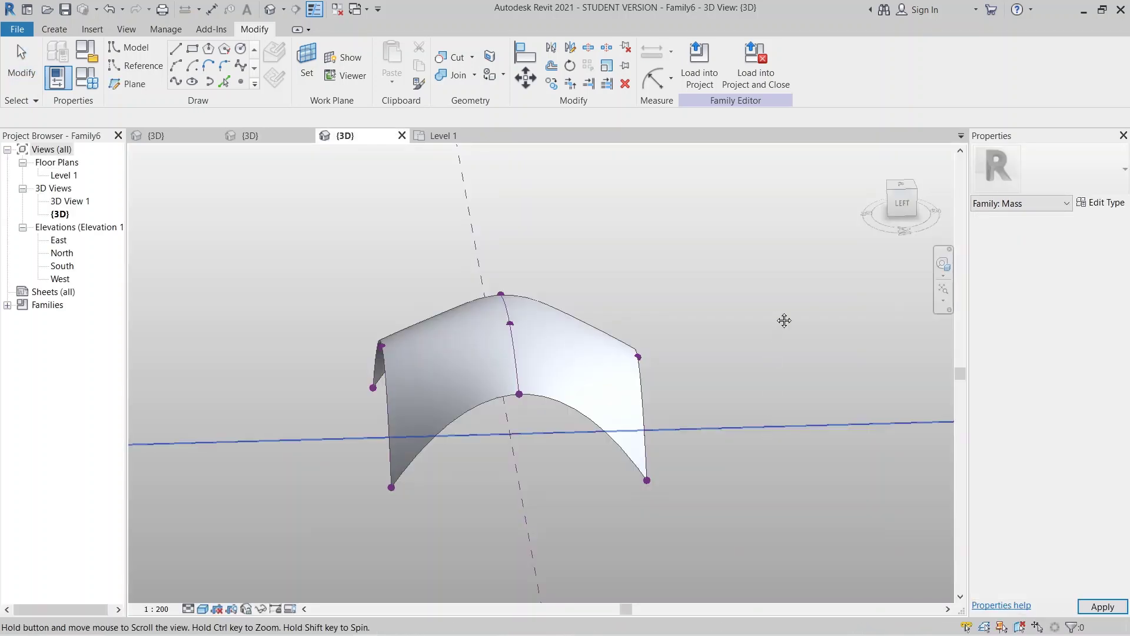
{"action": "middle_click_drag", "start_coordinate": [784, 320], "coordinate": [775, 313]}
{"action": "middle_click_drag", "start_coordinate": [626, 487], "coordinate": [718, 506], "text": "shift"}
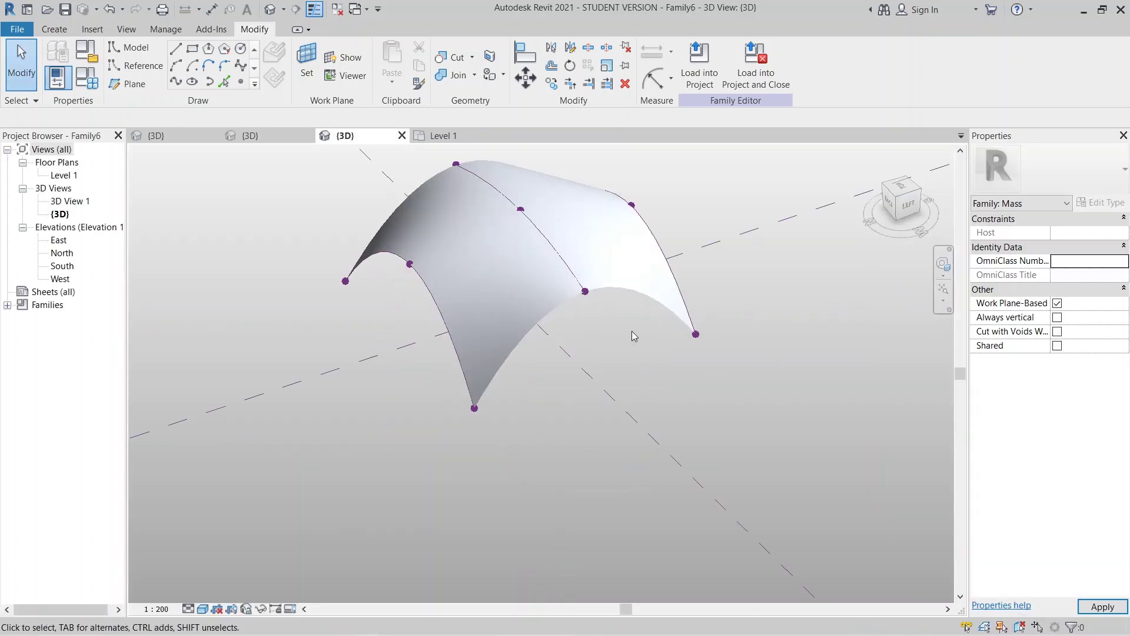
Divide the curved form's surface and assign the Family5 panel as its surface pattern.
{"action": "left_click", "coordinate": [639, 301]}
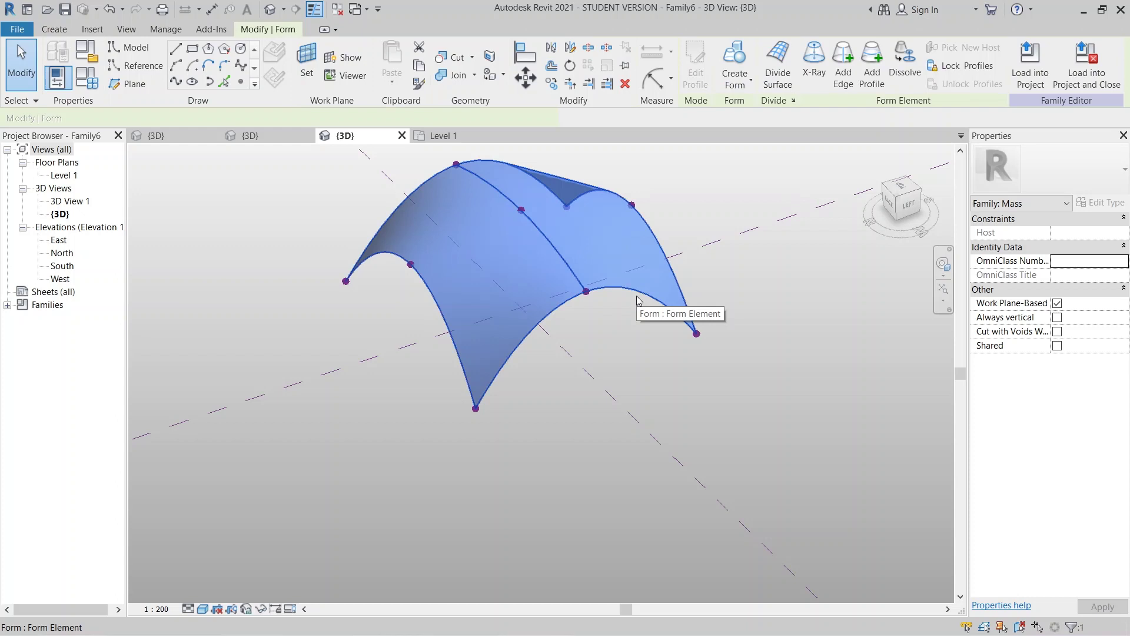
{"action": "left_click", "coordinate": [778, 66]}
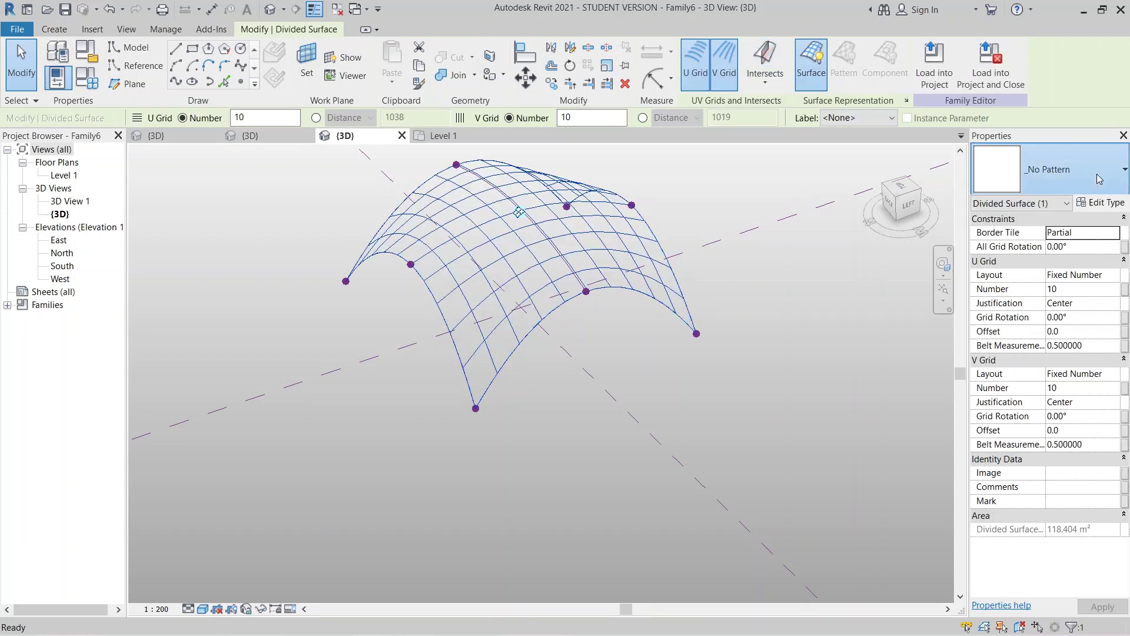
{"action": "left_click", "coordinate": [1099, 178]}
{"action": "left_click", "coordinate": [1100, 171]}
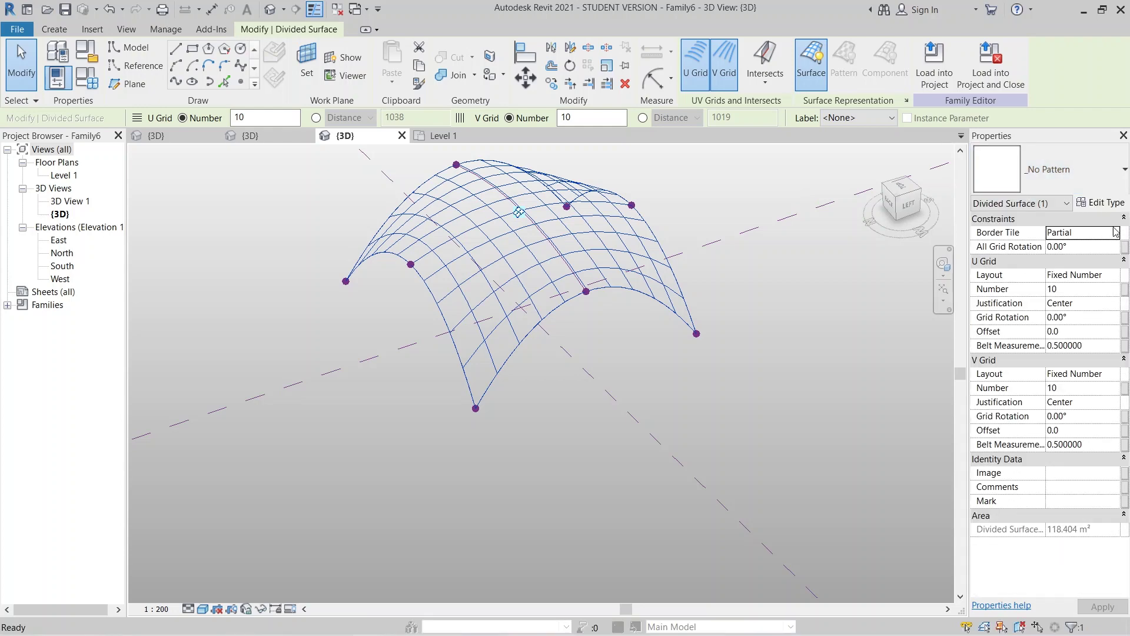
{"action": "left_click", "coordinate": [1115, 178]}
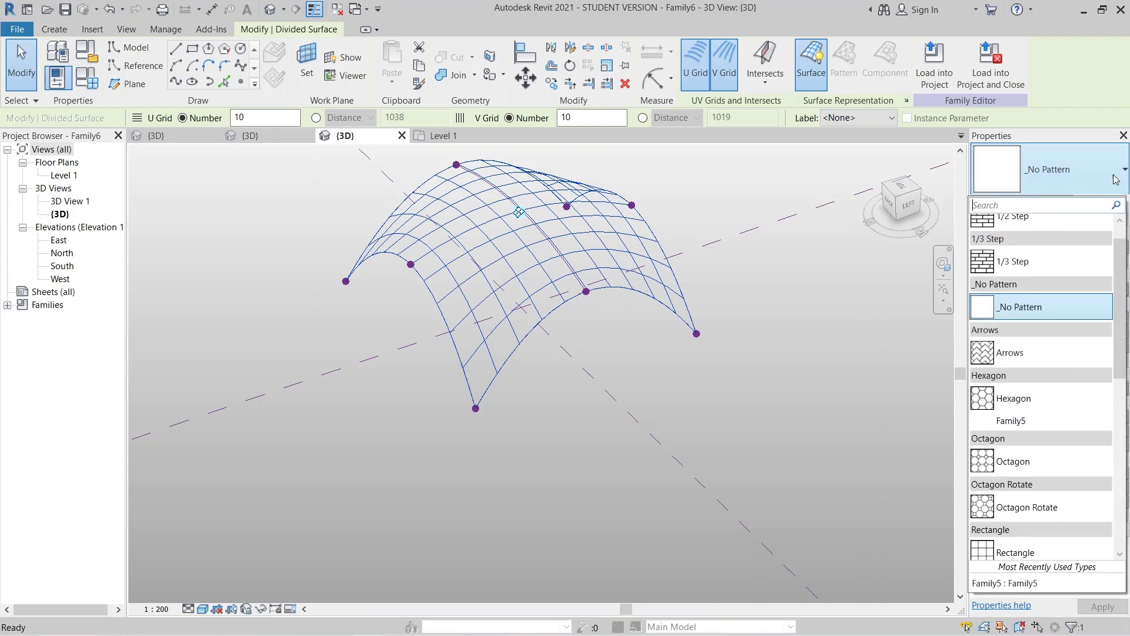
{"action": "left_click", "coordinate": [1034, 420]}
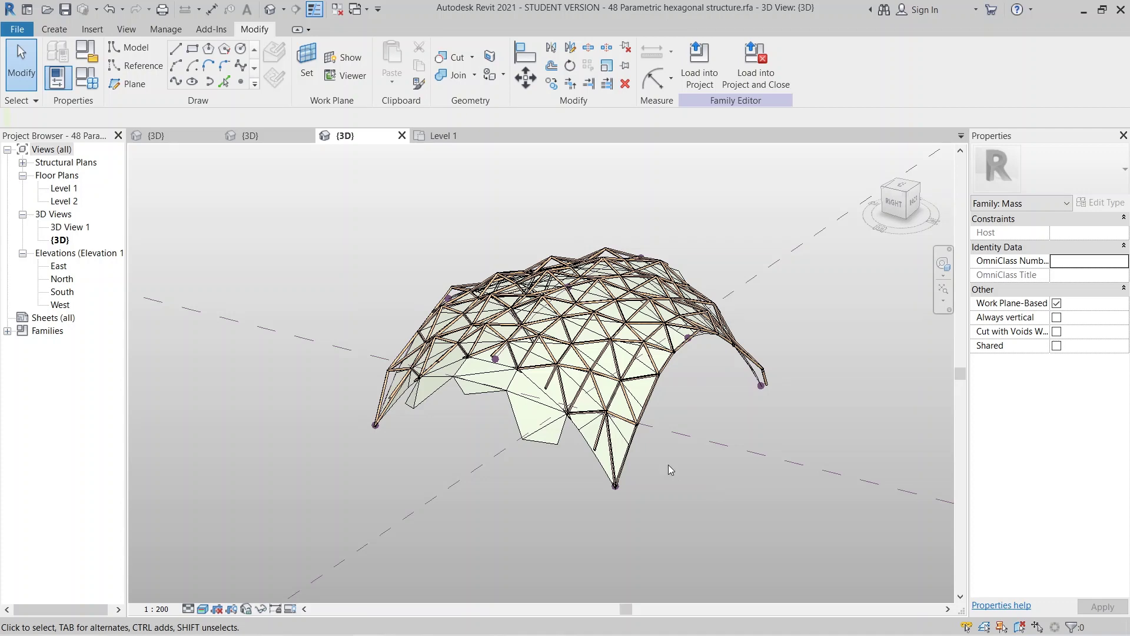
Set the divided surface's Border Tile to Overhanging.
{"action": "middle_click_drag", "start_coordinate": [669, 468], "coordinate": [615, 435], "text": "shift"}
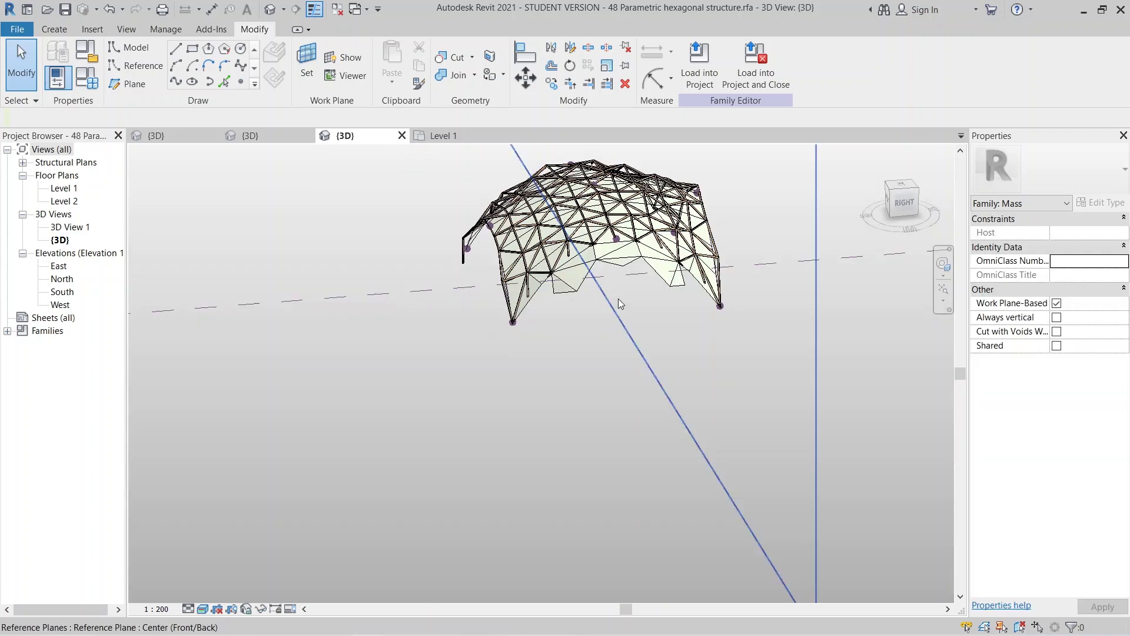
{"action": "scroll", "coordinate": [647, 428], "scroll_direction": "up", "scroll_amount": 2}
{"action": "middle_click_drag", "start_coordinate": [620, 304], "coordinate": [712, 446]}
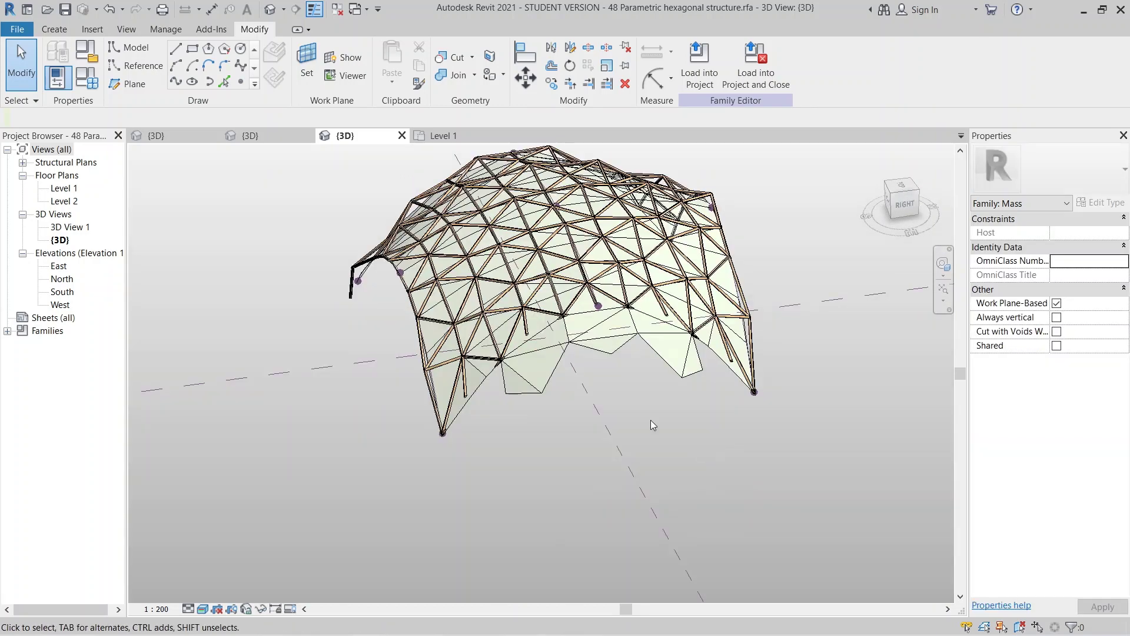
{"action": "left_click", "coordinate": [596, 351]}
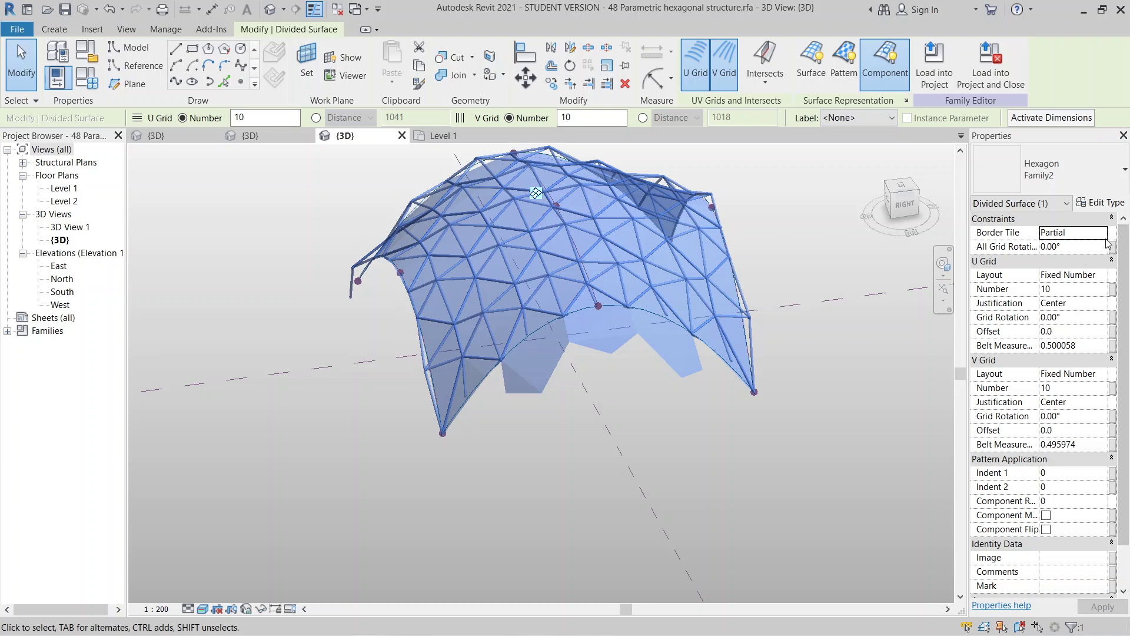
{"action": "left_click", "coordinate": [1101, 232]}
{"action": "left_click", "coordinate": [1045, 269]}
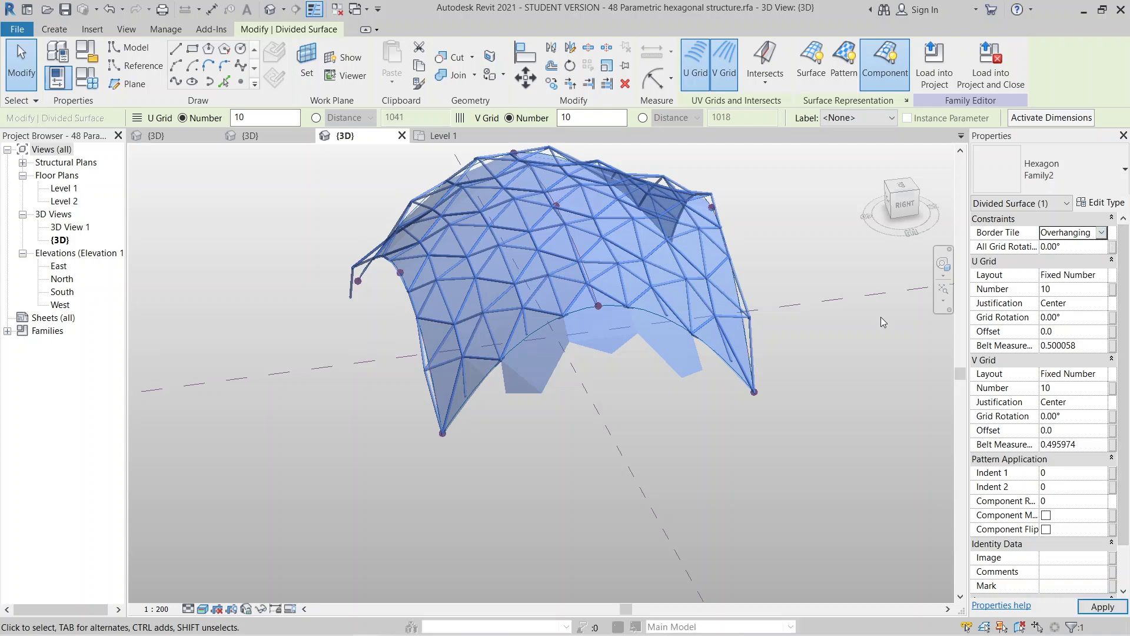
Set both U and V grids to Fixed Distance spacing of 800 and apply.
{"action": "left_click", "coordinate": [1099, 275]}
{"action": "left_click", "coordinate": [1092, 301]}
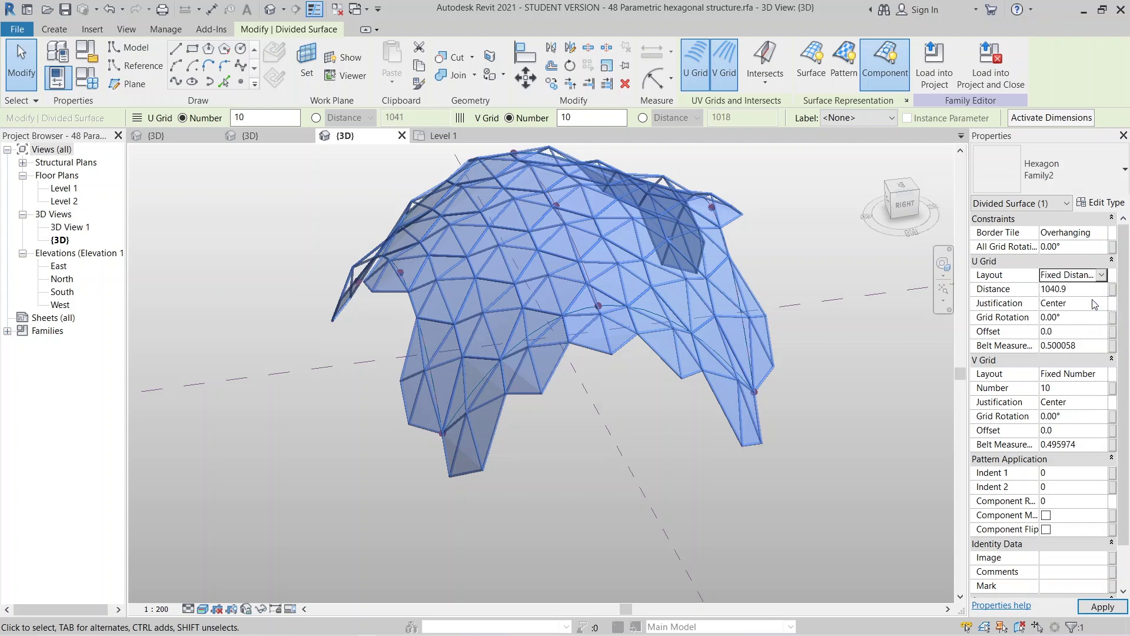
{"action": "left_click", "coordinate": [1081, 288]}
{"action": "type", "text": "800"}
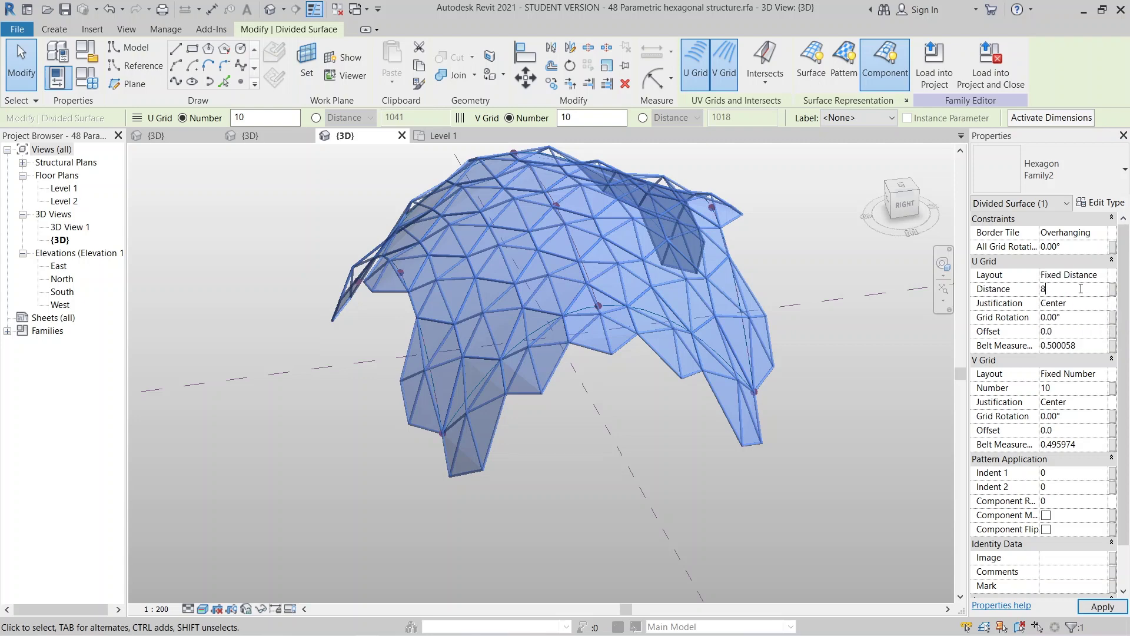
{"action": "left_click", "coordinate": [1099, 379]}
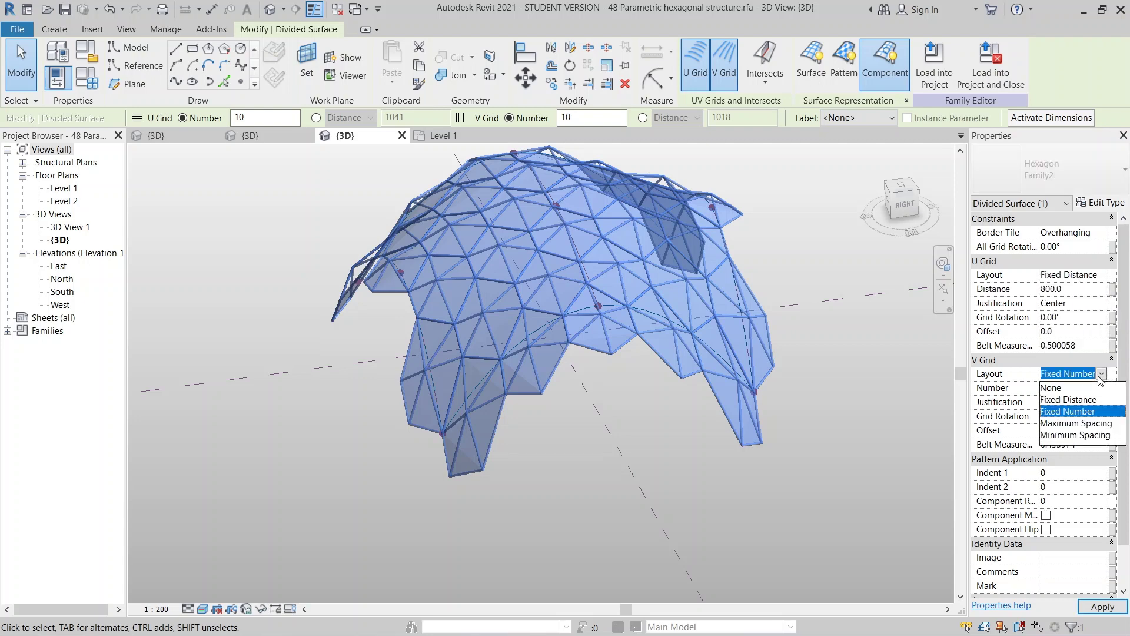
{"action": "left_click", "coordinate": [1094, 400]}
{"action": "left_click", "coordinate": [1081, 388]}
{"action": "double_click", "coordinate": [1081, 388]}
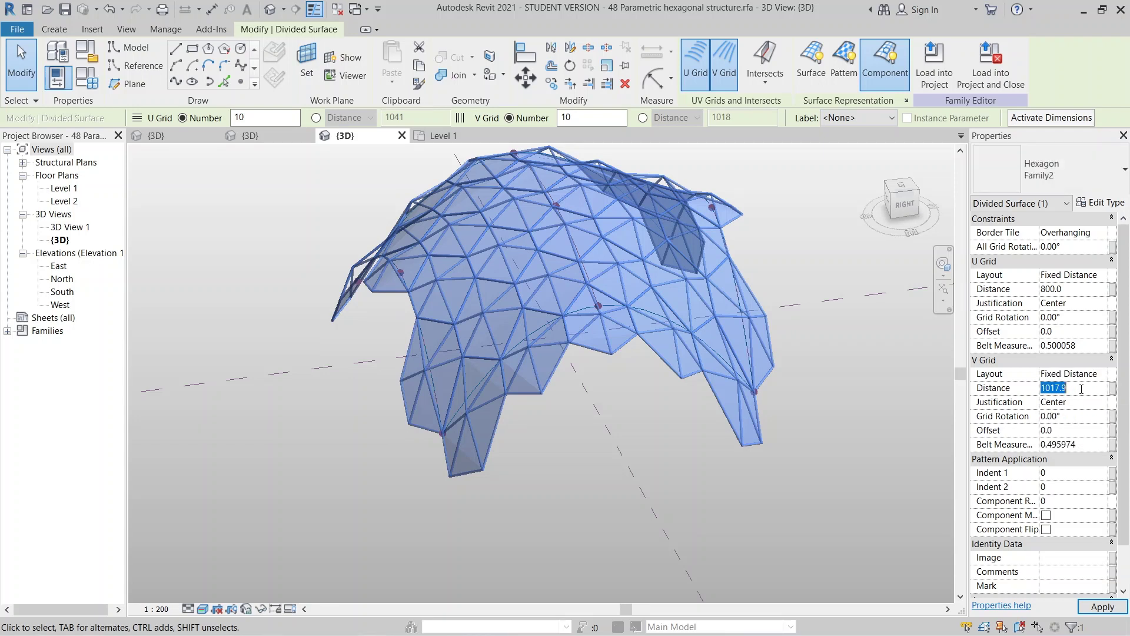
{"action": "type", "text": "800"}
{"action": "left_click", "coordinate": [1100, 606]}
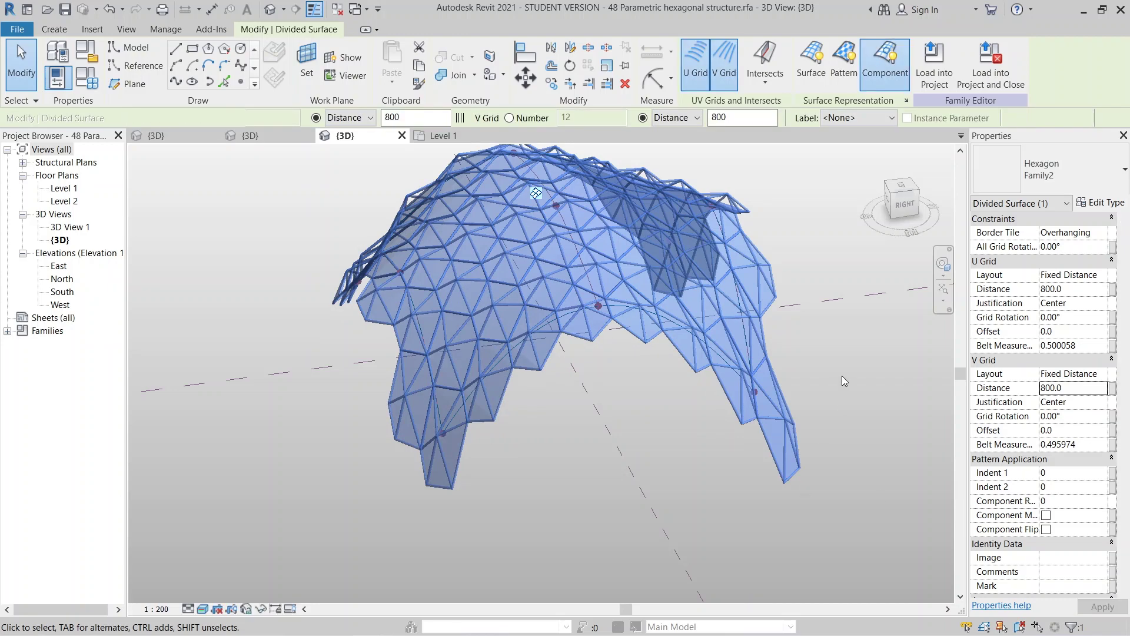
{"action": "left_click", "coordinate": [822, 425]}
{"action": "scroll", "coordinate": [824, 421], "scroll_direction": "down", "scroll_amount": 2}
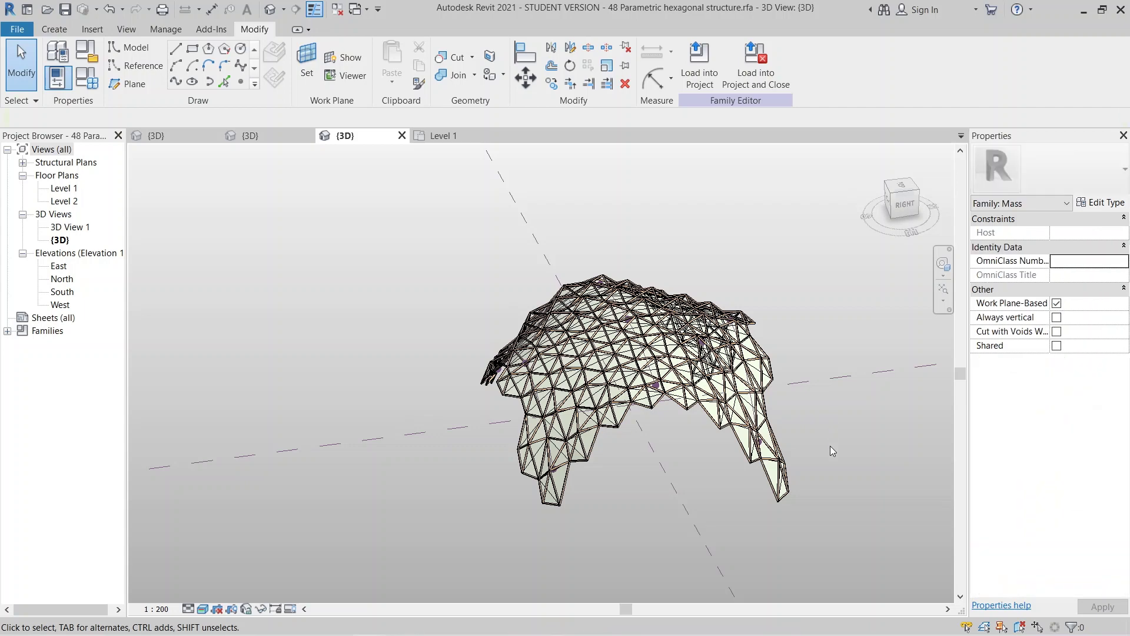
{"action": "mouse_move", "coordinate": [782, 412]}
{"action": "middle_mouse_down", "text": "shift"}
{"action": "mouse_move", "coordinate": [726, 467]}
{"action": "mouse_move", "coordinate": [600, 325]}
{"action": "mouse_move", "coordinate": [592, 464]}
{"action": "mouse_move", "coordinate": [708, 447]}
{"action": "mouse_move", "coordinate": [705, 290]}
{"action": "mouse_move", "coordinate": [741, 250]}
{"action": "mouse_move", "coordinate": [755, 415]}
{"action": "mouse_move", "coordinate": [626, 469]}
{"action": "middle_mouse_up", "text": "shift"}
{"action": "scroll", "coordinate": [744, 435], "scroll_direction": "up", "scroll_amount": 2}
{"action": "middle_click_drag", "start_coordinate": [626, 469], "coordinate": [714, 321], "text": "shift"}
{"action": "scroll", "coordinate": [727, 425], "scroll_direction": "up", "scroll_amount": 2}
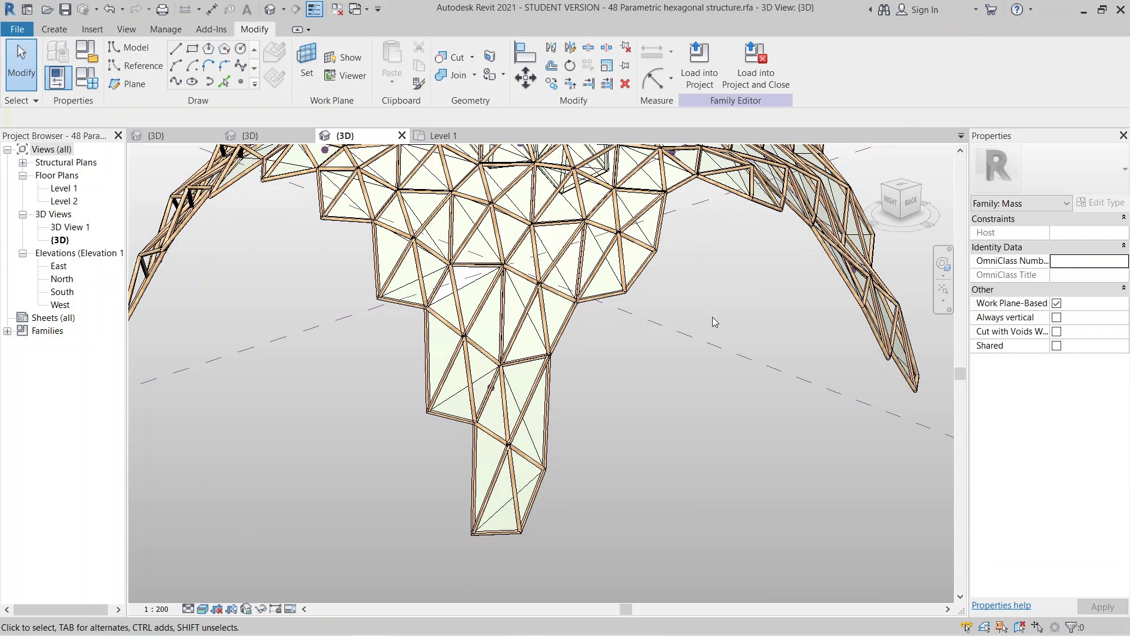
{"action": "scroll", "coordinate": [712, 317], "scroll_direction": "down", "scroll_amount": 4}
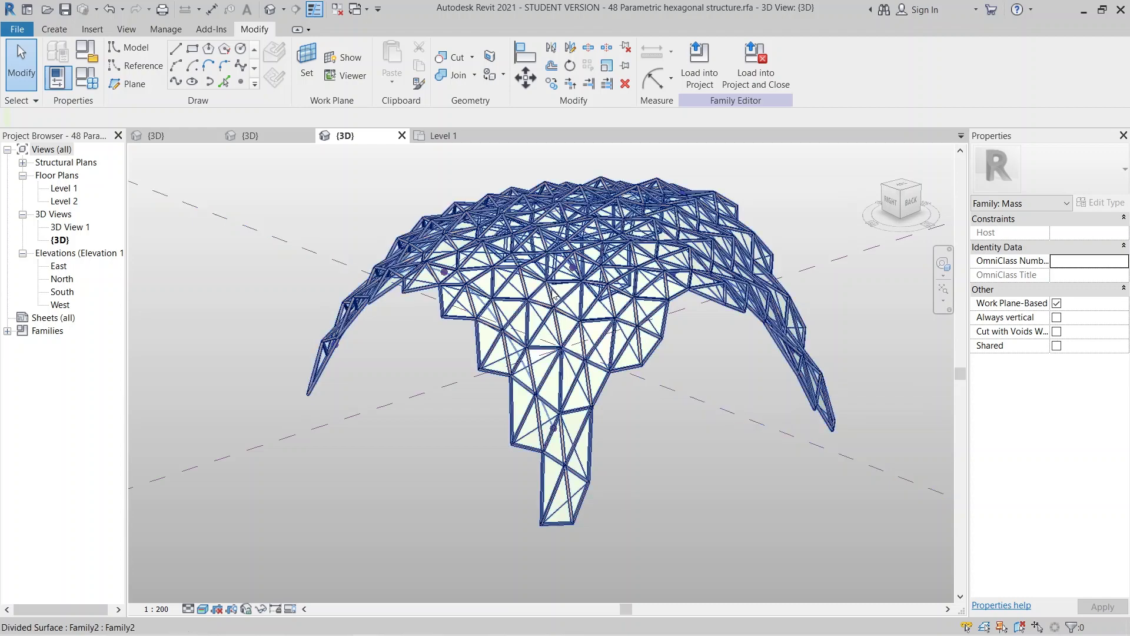
{"action": "scroll", "coordinate": [398, 395], "scroll_direction": "up", "scroll_amount": 6}
{"action": "middle_click_drag", "start_coordinate": [404, 349], "coordinate": [499, 457], "text": "shift"}
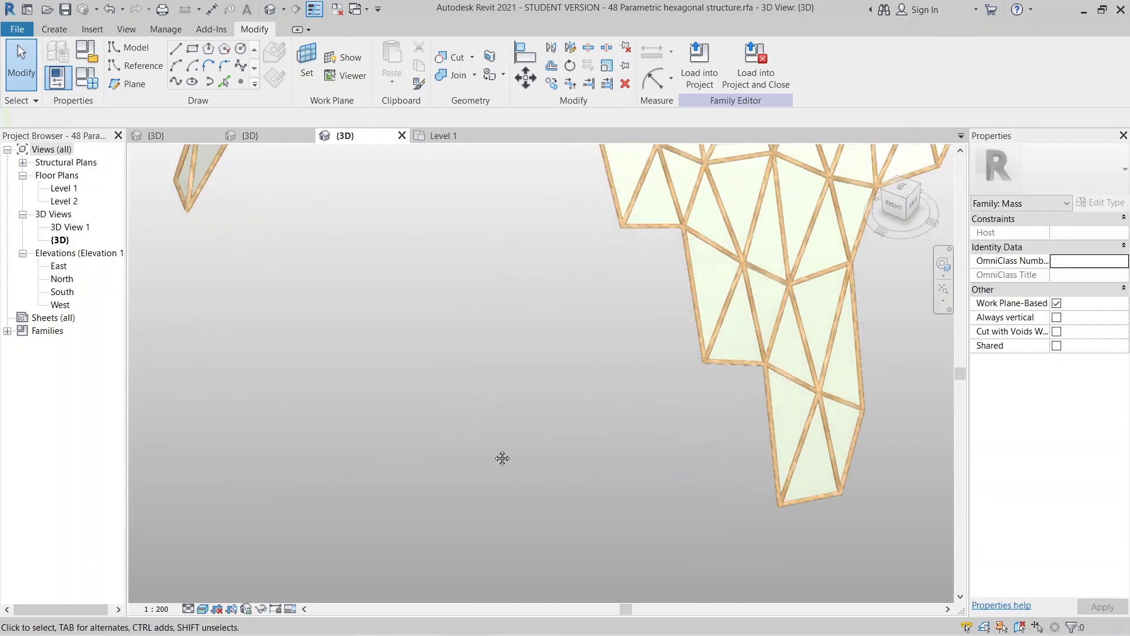
{"action": "scroll", "coordinate": [482, 518], "scroll_direction": "down", "scroll_amount": 5}
{"action": "middle_click_drag", "start_coordinate": [475, 544], "coordinate": [446, 457], "text": "shift"}
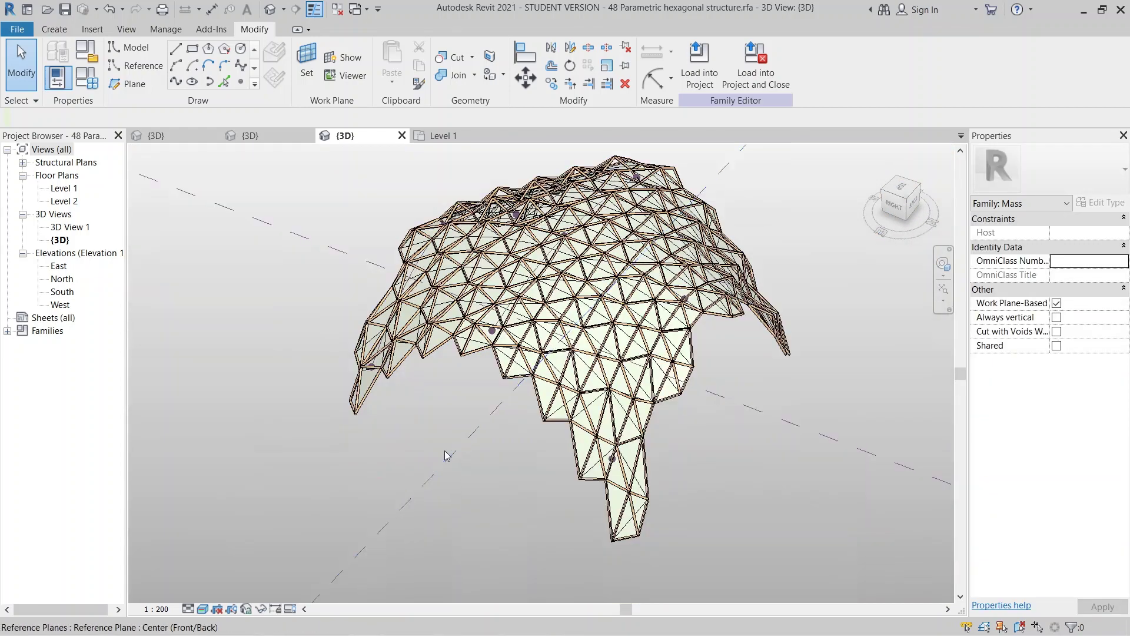